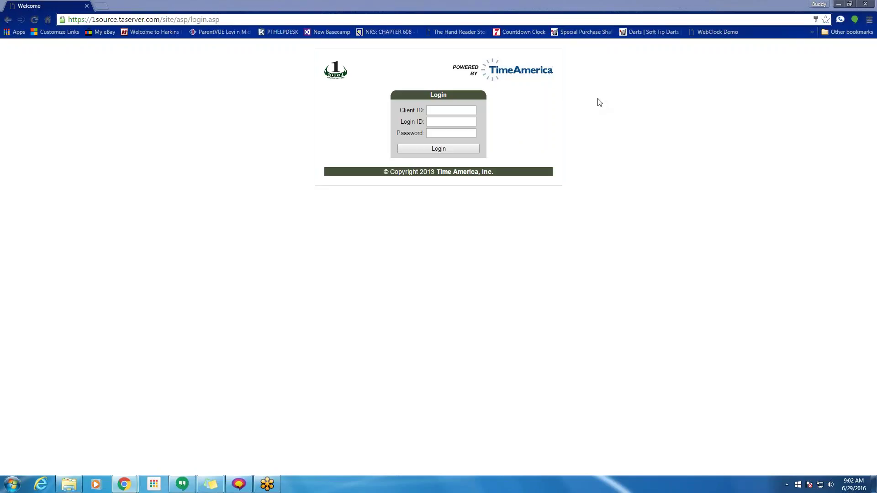
# - Fill in the Client ID field with the saved client ID from the suggestions
pyautogui.click(84, 20)
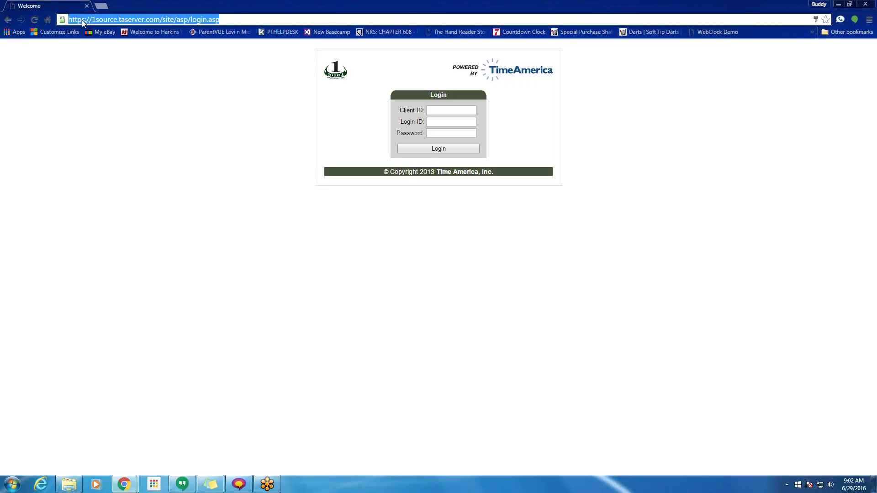
pyautogui.click(206, 117)
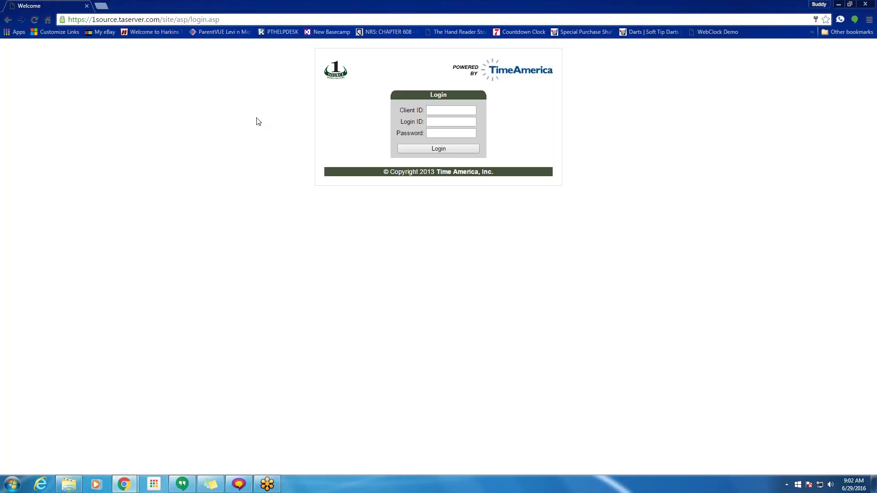
pyautogui.click(449, 111)
pyautogui.write('o')
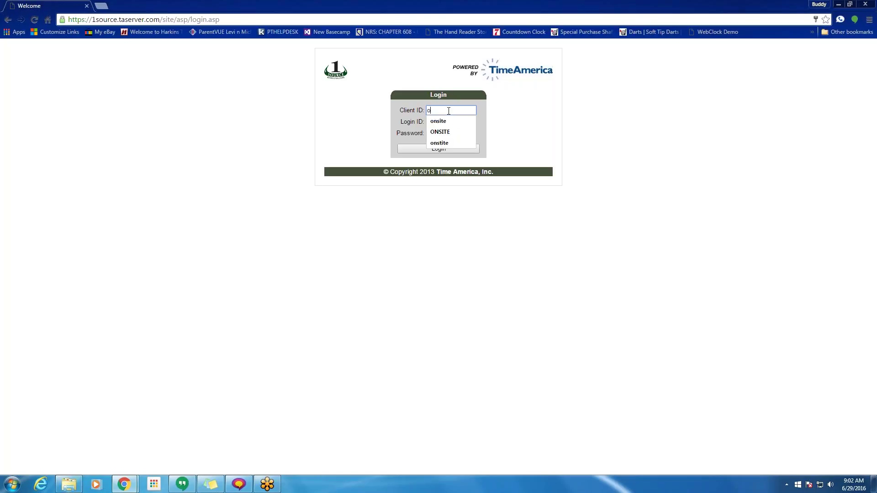
pyautogui.write('nsite')
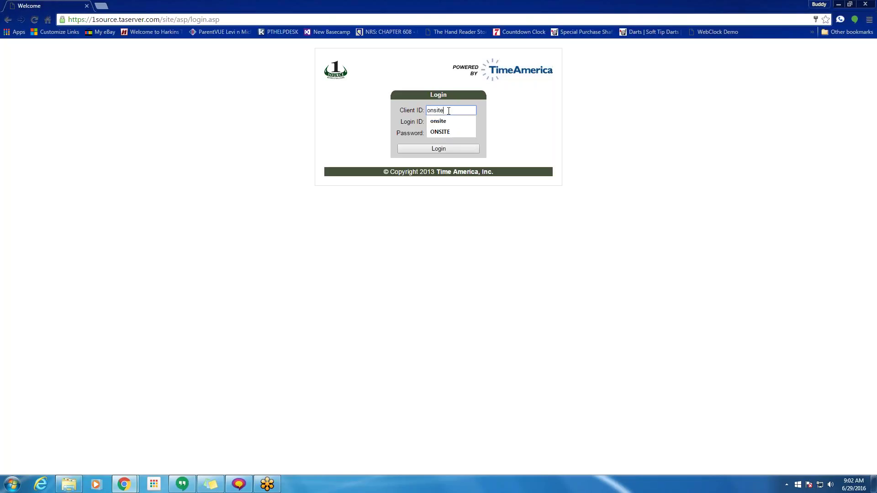
pyautogui.click(440, 132)
# - Enter the login ID from the autocomplete suggestion and type the account password
pyautogui.click(442, 122)
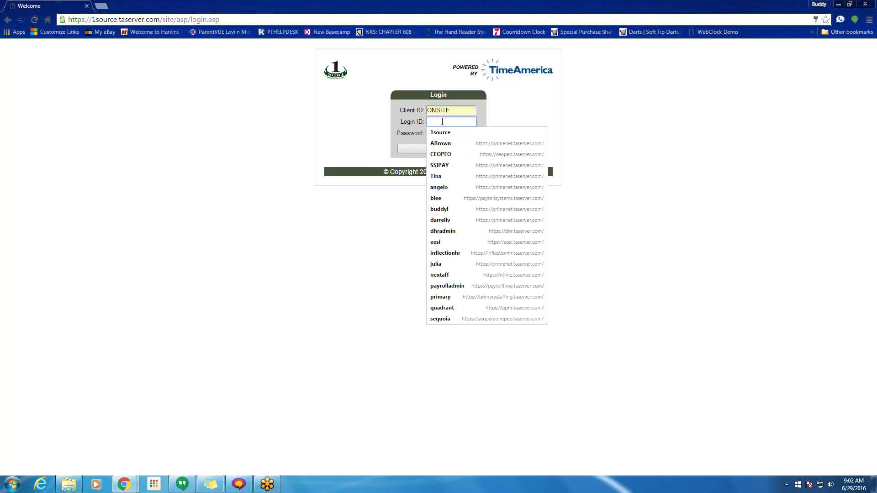
pyautogui.write('lwoo')
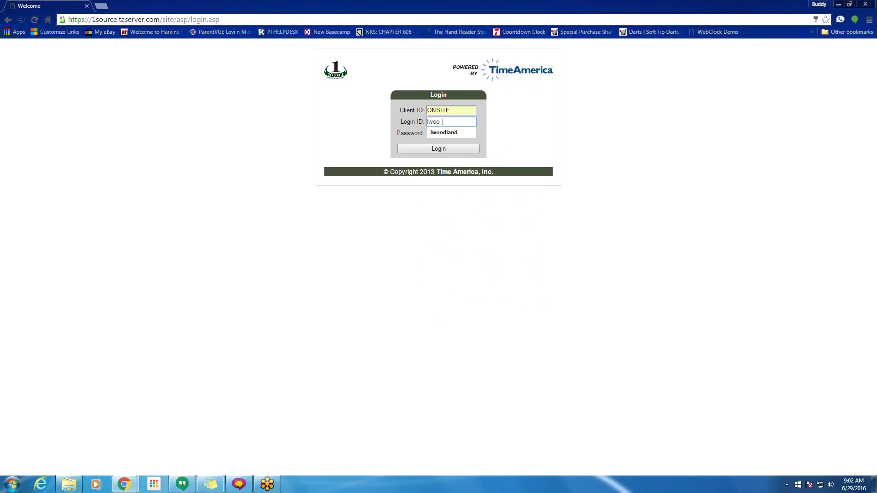
pyautogui.press('Down')
pyautogui.press('Return')
pyautogui.click(438, 133)
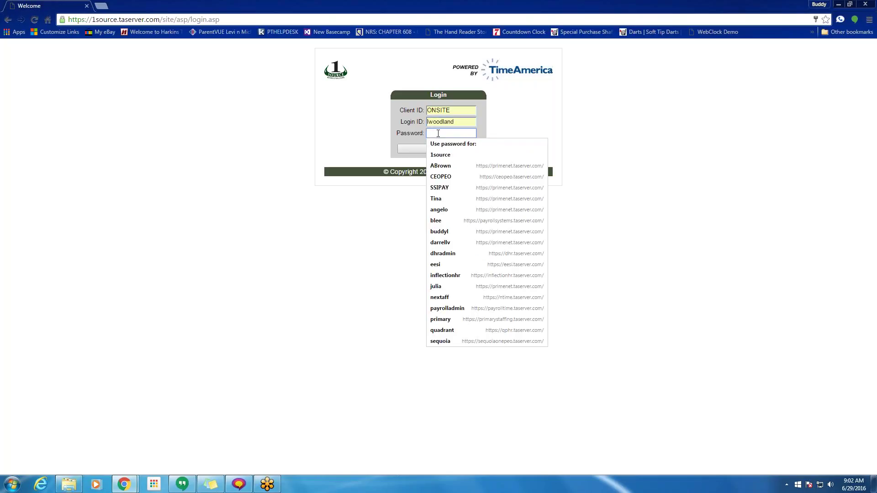
pyautogui.write('•••••')
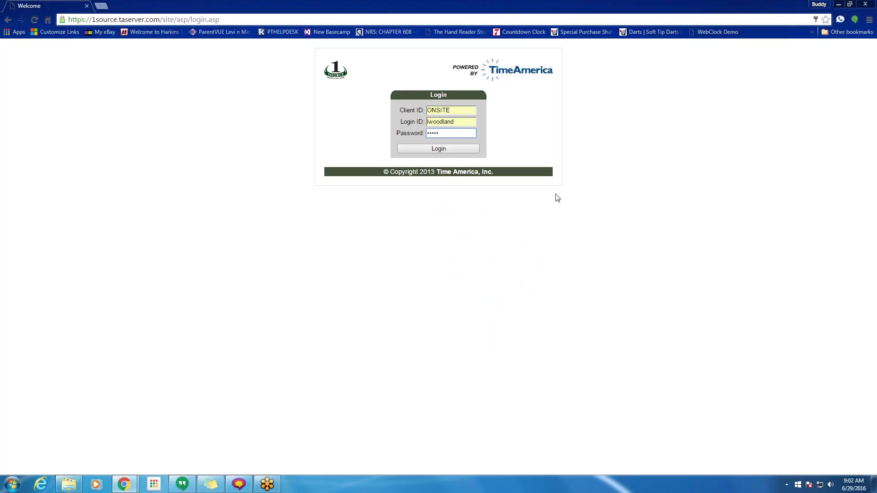
# - Log in, review the Admin Home time off requests and timesheet, then go to Reports
pyautogui.click(438, 149)
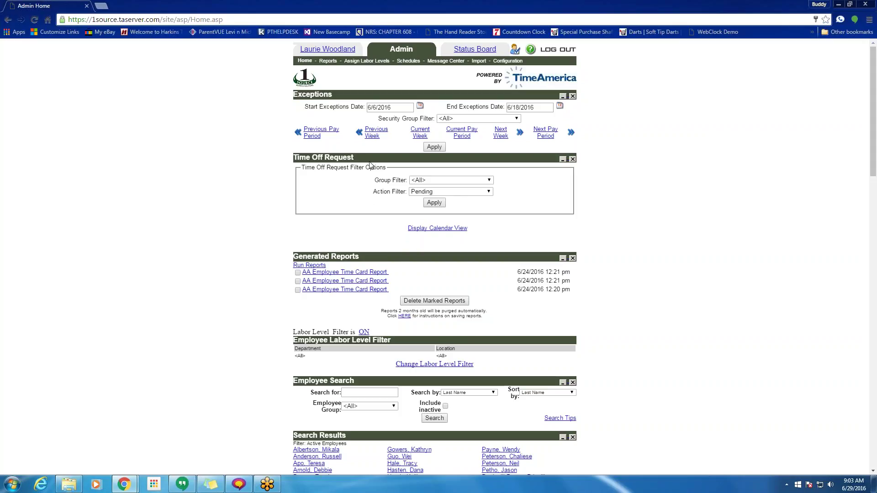
pyautogui.scroll(-10, 370, 164)
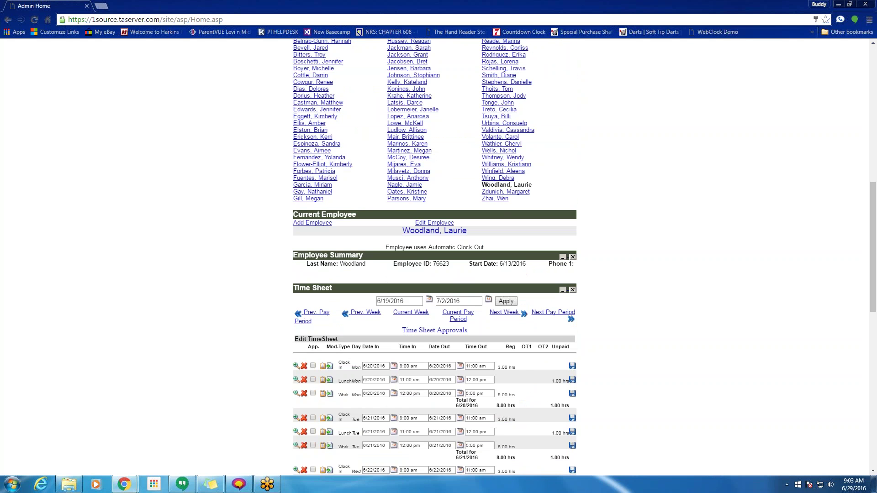
pyautogui.scroll(-10, 241, 294)
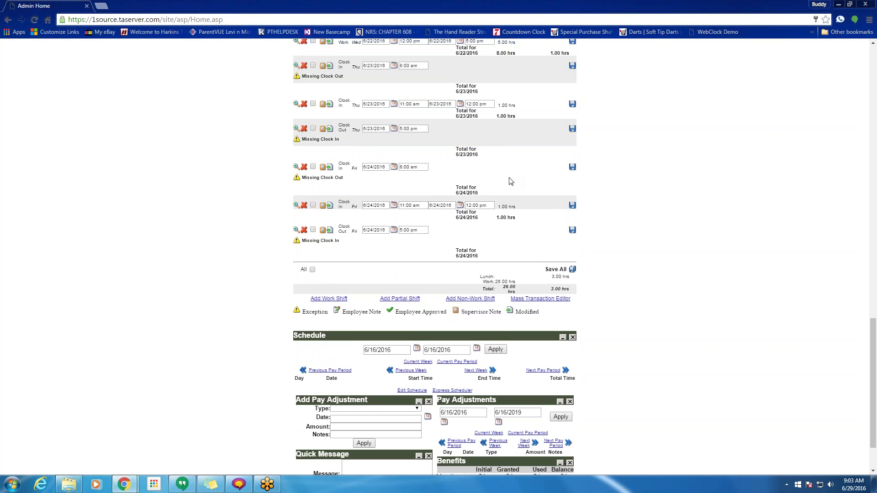
pyautogui.scroll(-2, 511, 182)
pyautogui.scroll(20, 530, 210)
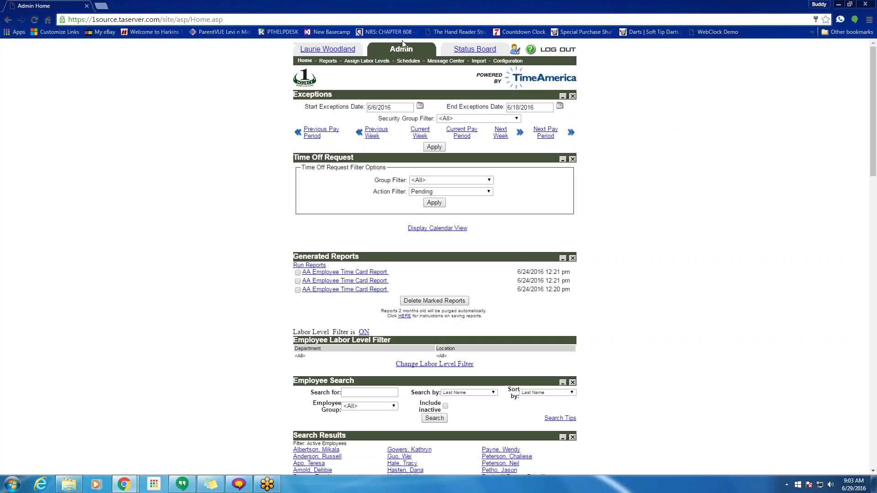
pyautogui.click(324, 63)
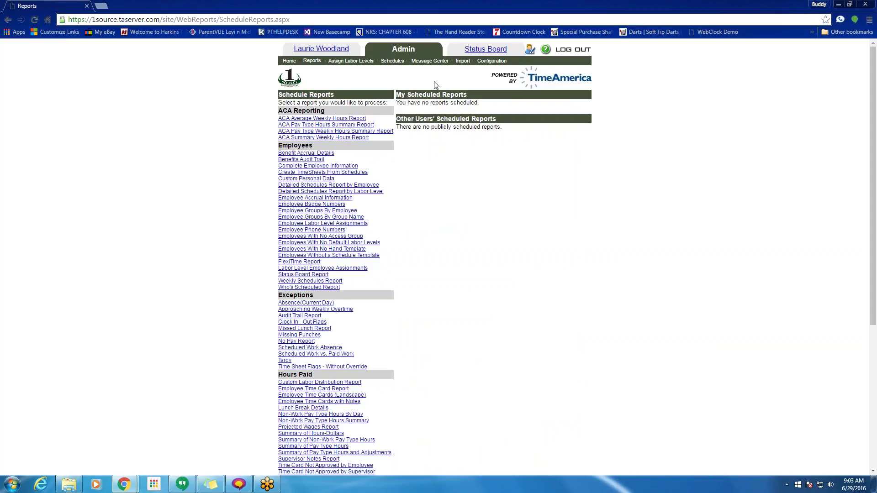
# - Go to the Assign Labor Levels page from the Admin navigation bar
pyautogui.click(353, 62)
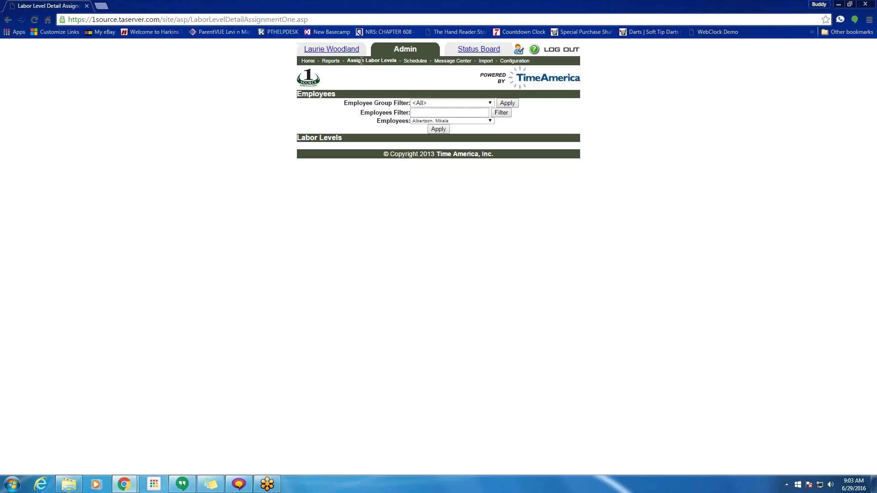
# - Load the first employee's labor levels, assign the Test [1234] department, then unassign it
pyautogui.click(439, 130)
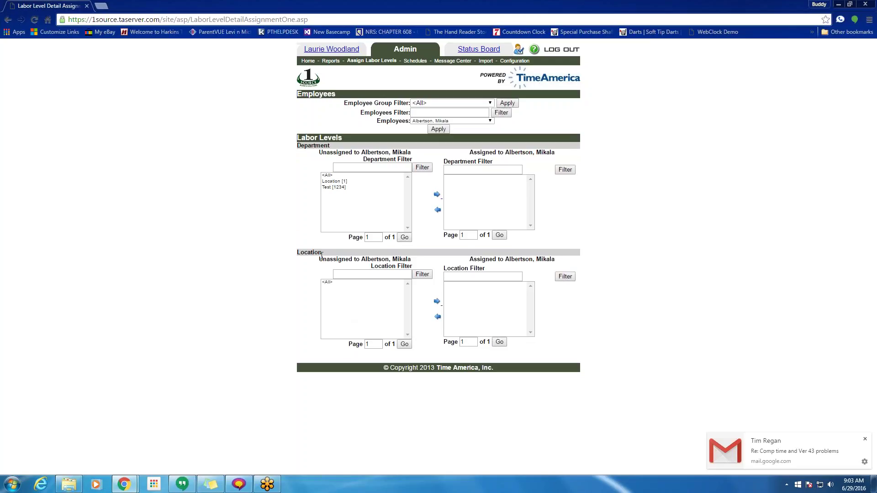
pyautogui.doubleClick(311, 252)
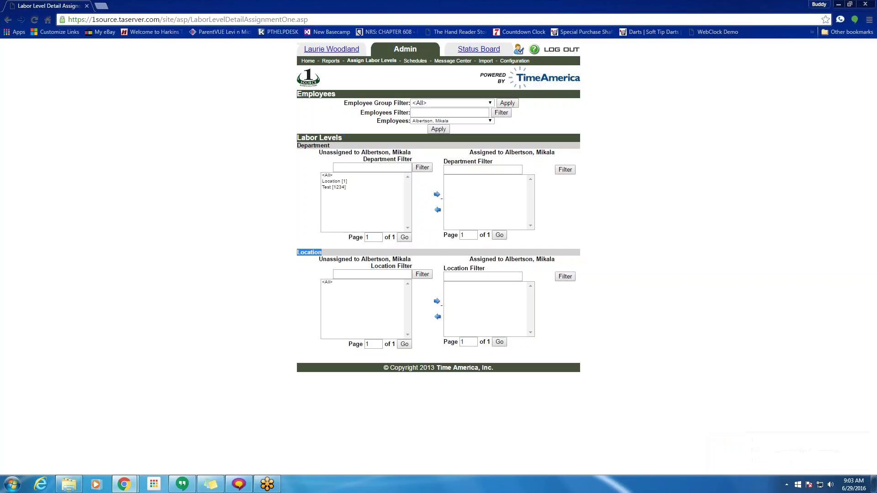
pyautogui.click(389, 295)
pyautogui.click(359, 187)
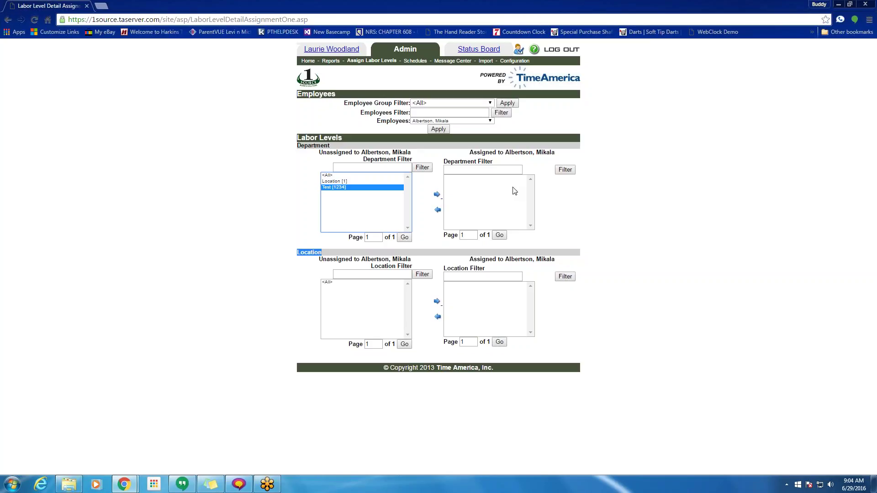
pyautogui.click(438, 195)
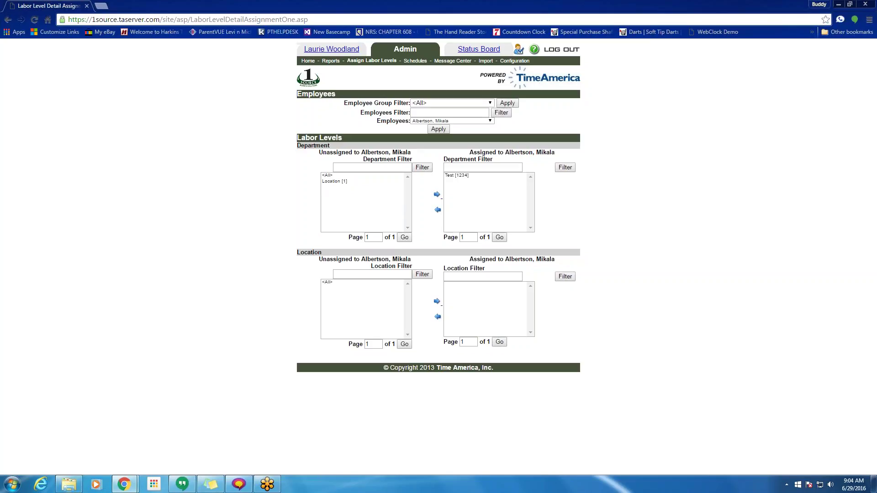
pyautogui.click(456, 178)
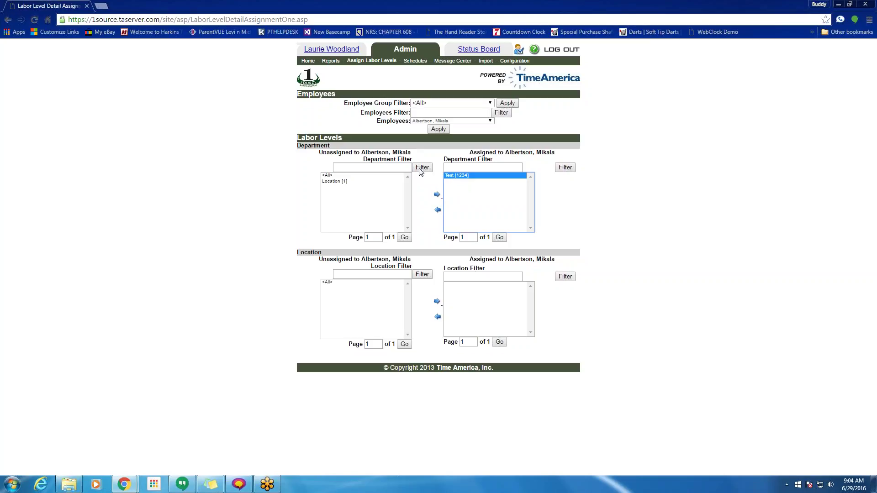
pyautogui.click(437, 210)
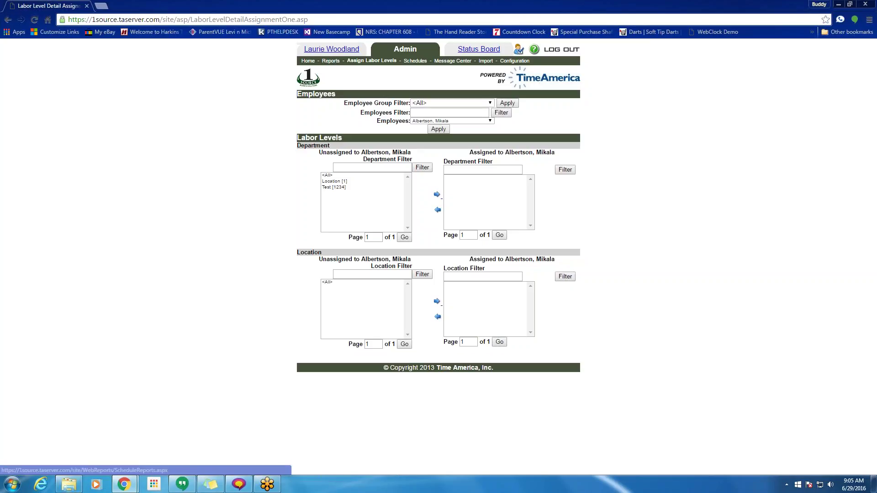
pyautogui.click(492, 124)
# - For another employee, assign <All> locations and then remove them again
pyautogui.click(432, 238)
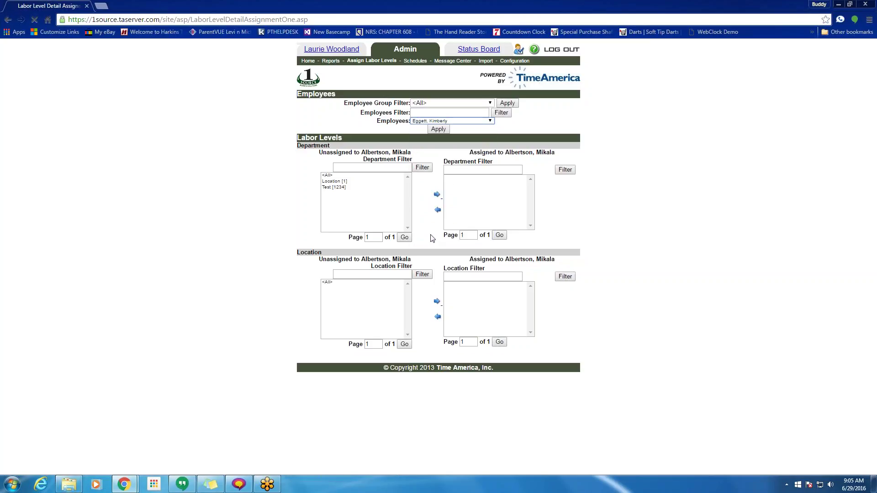
pyautogui.click(330, 293)
pyautogui.click(328, 283)
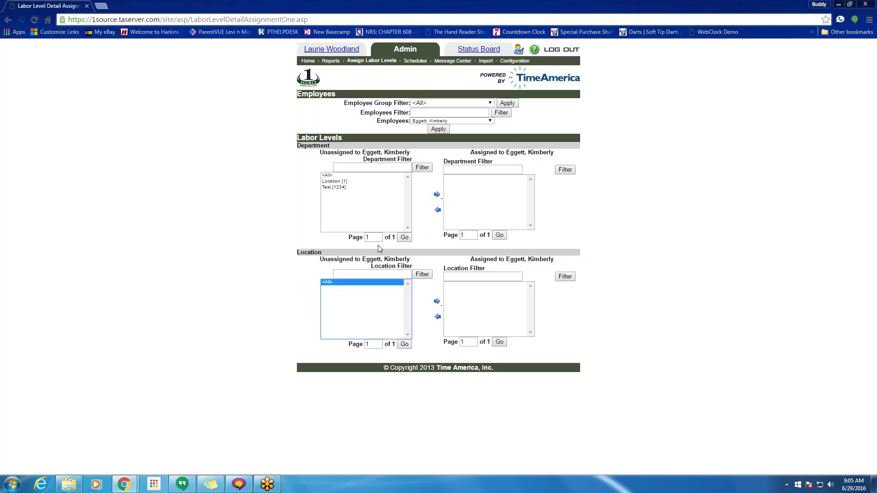
pyautogui.click(438, 302)
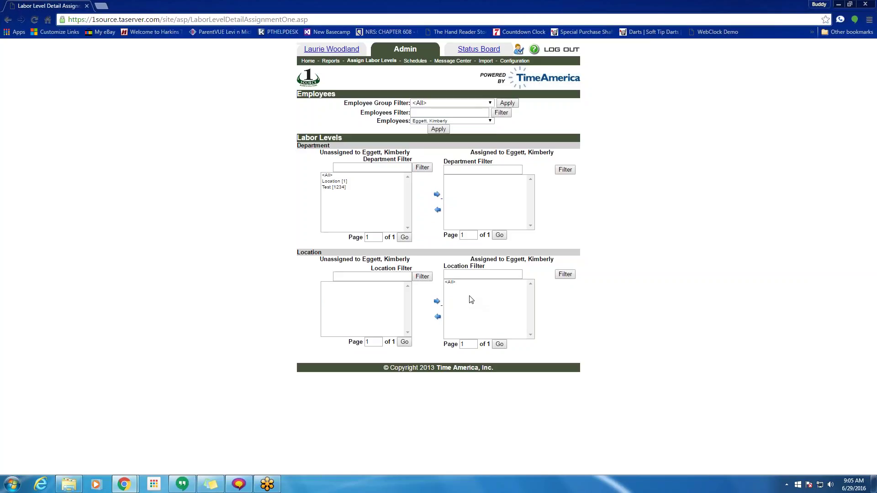
pyautogui.click(457, 284)
pyautogui.click(439, 319)
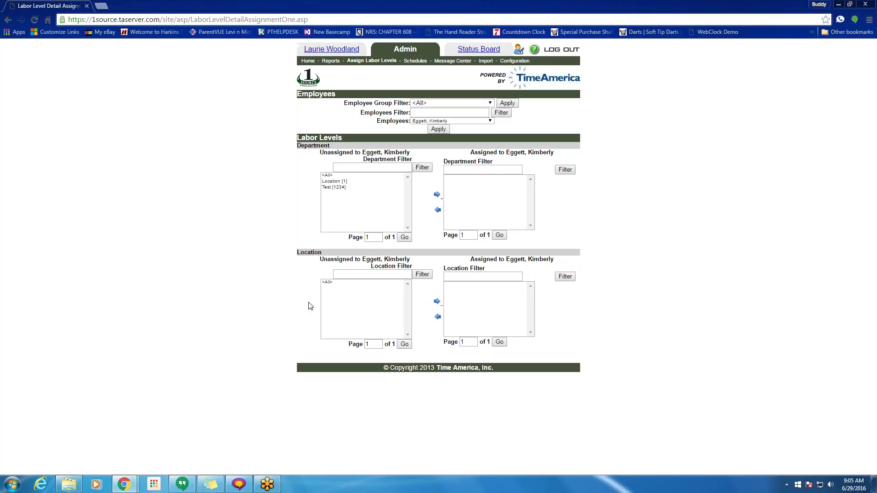
# - Assign the Location [1] and Test [1234] departments, then remove all assigned departments
pyautogui.click(327, 176)
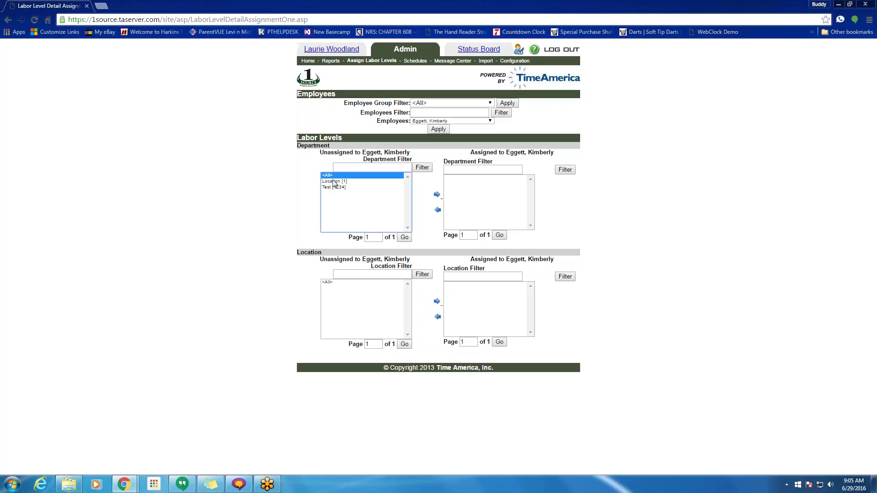
pyautogui.keyDown('ctrl'); pyautogui.click(334, 182); pyautogui.keyUp('ctrl')
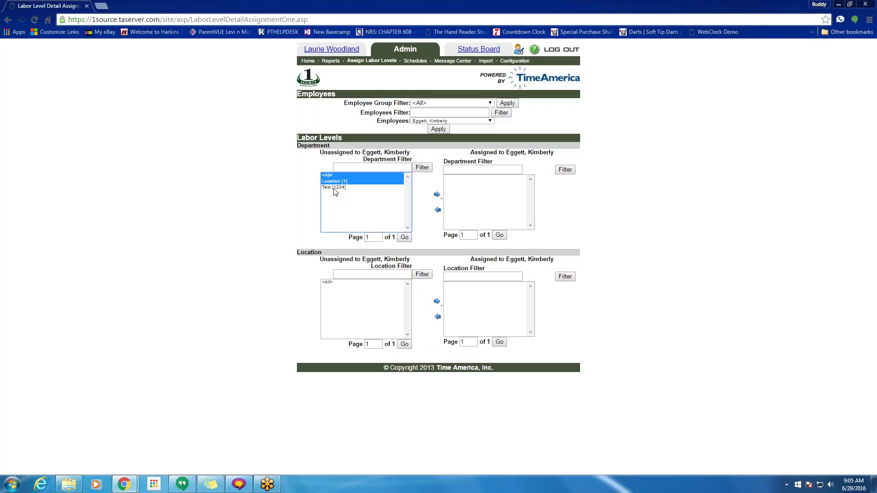
pyautogui.keyDown('ctrl'); pyautogui.click(334, 187); pyautogui.keyUp('ctrl')
pyautogui.click(437, 195)
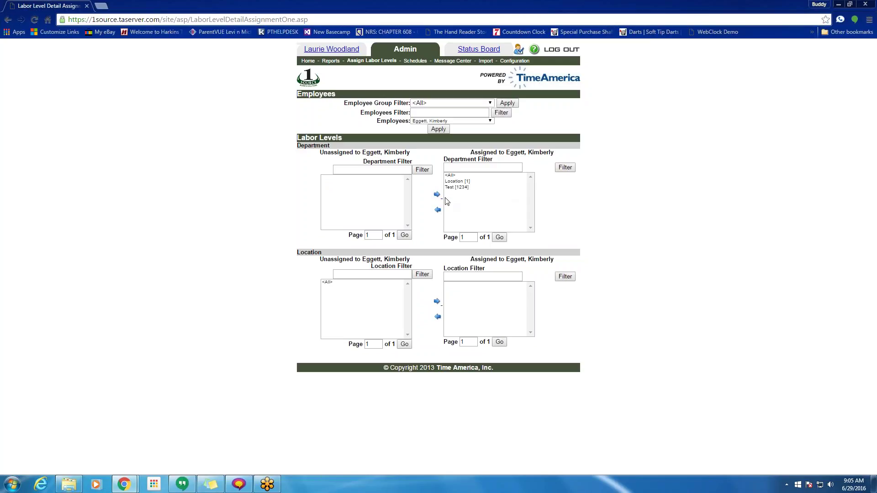
pyautogui.click(438, 211)
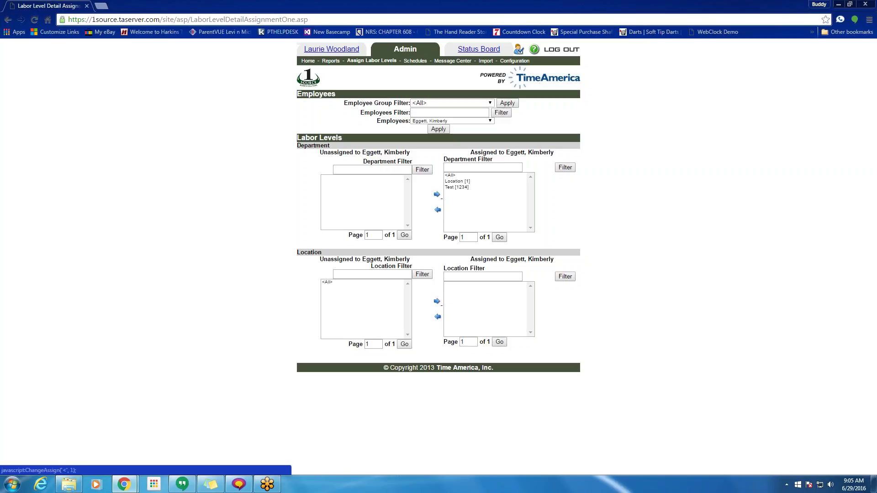
pyautogui.click(452, 187)
pyautogui.moveTo(449, 184); pyautogui.dragTo(450, 178)
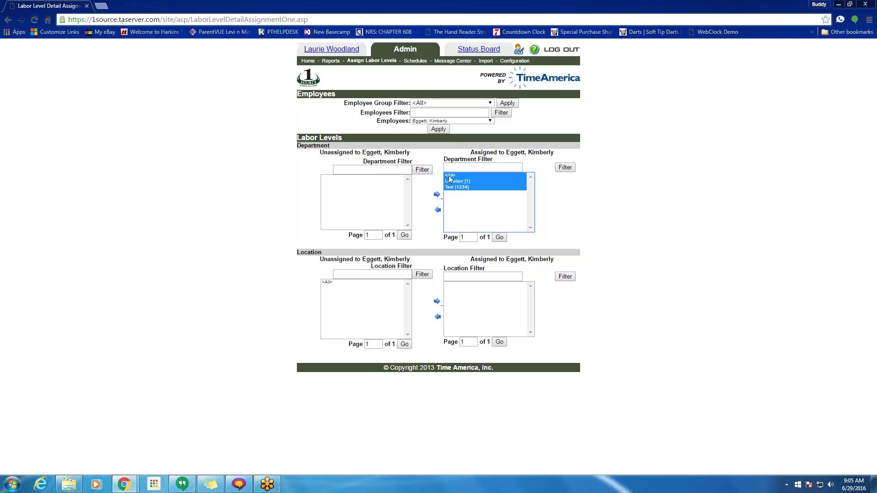
pyautogui.click(438, 210)
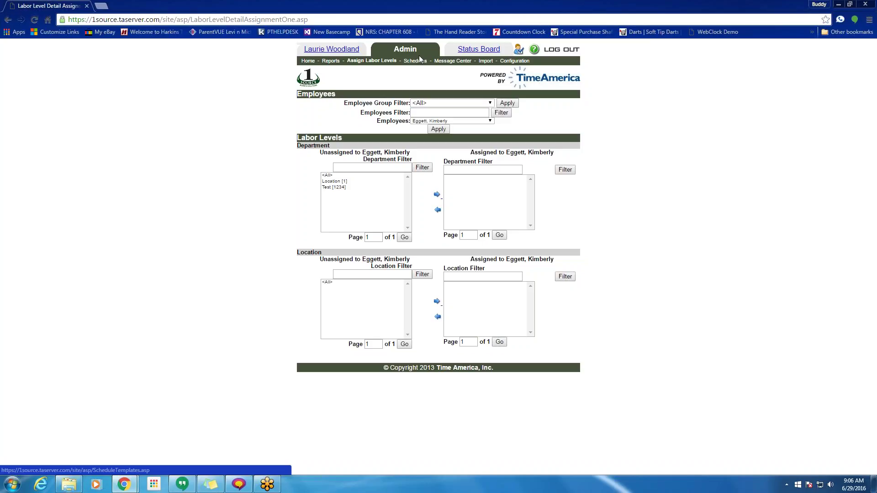
# - Return to the Admin home page and open the Status Board of employee statuses
pyautogui.click(453, 61)
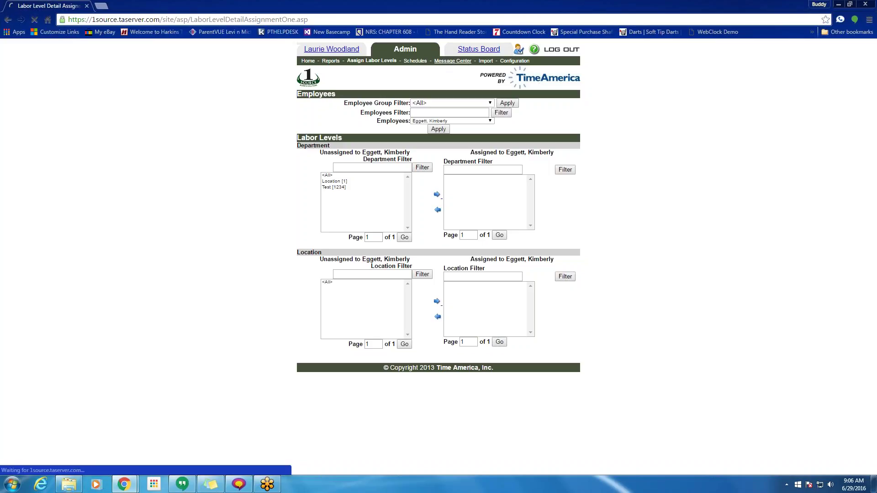
pyautogui.click(399, 50)
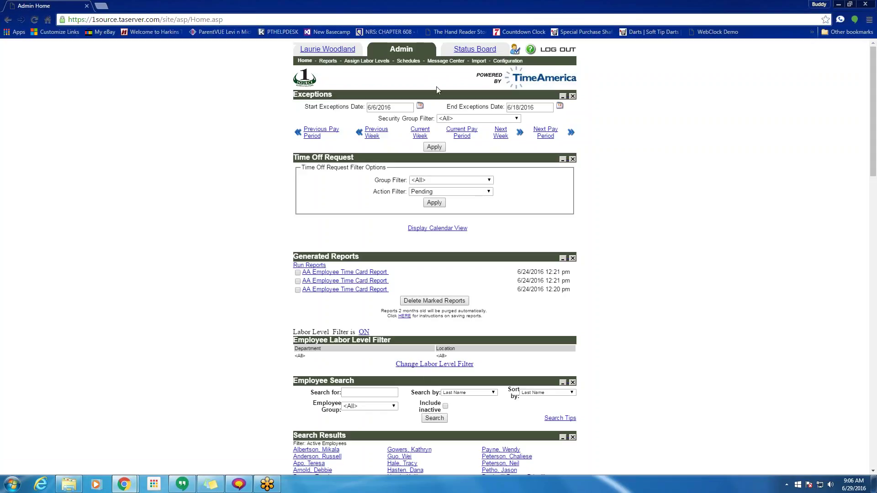
pyautogui.click(471, 50)
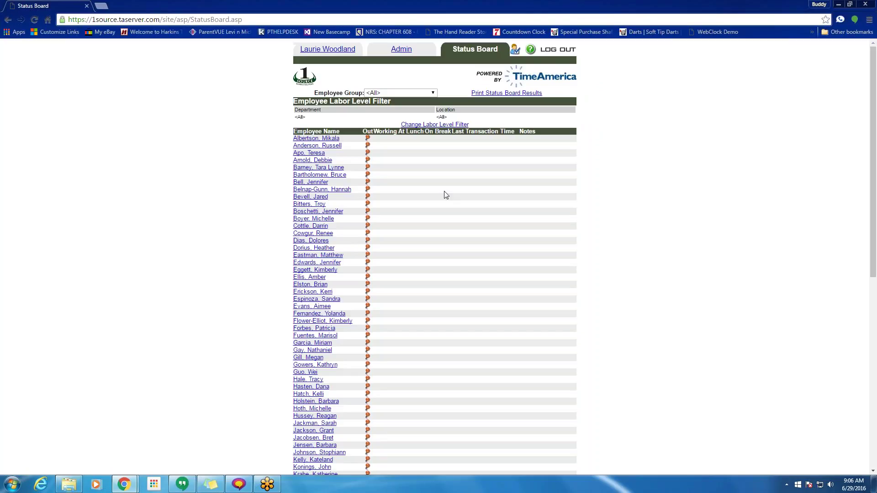
pyautogui.click(432, 93)
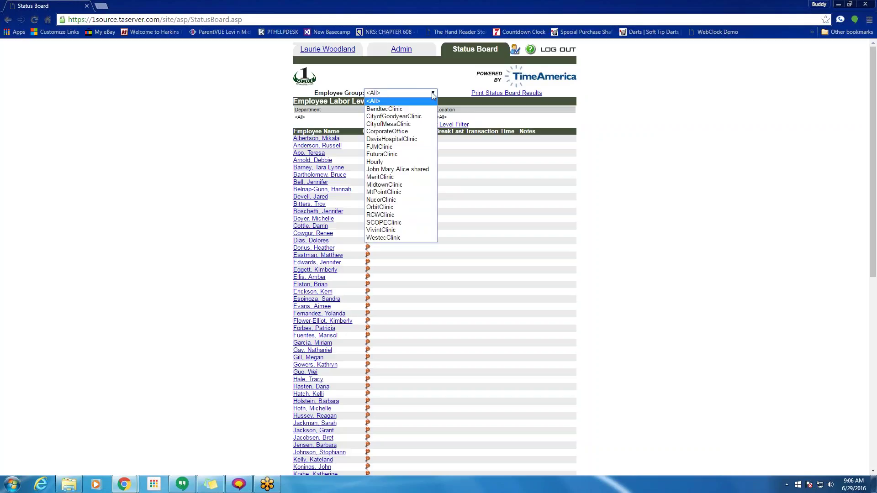
pyautogui.click(402, 170)
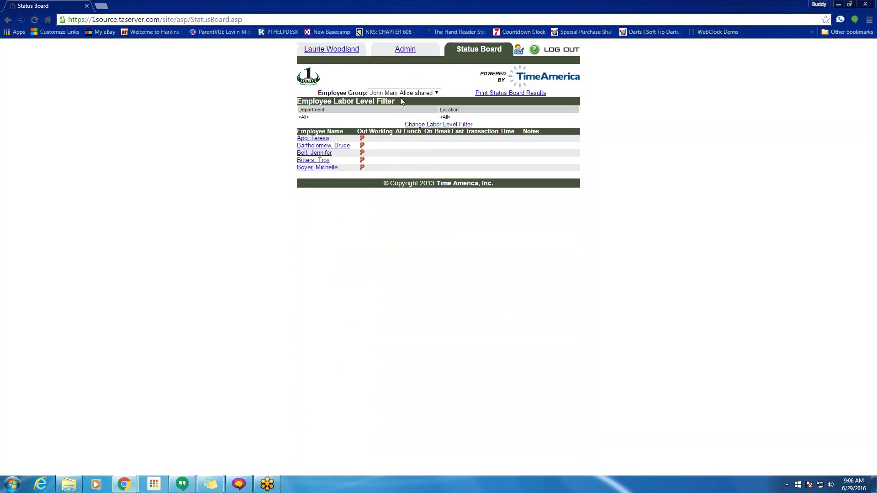
pyautogui.click(434, 93)
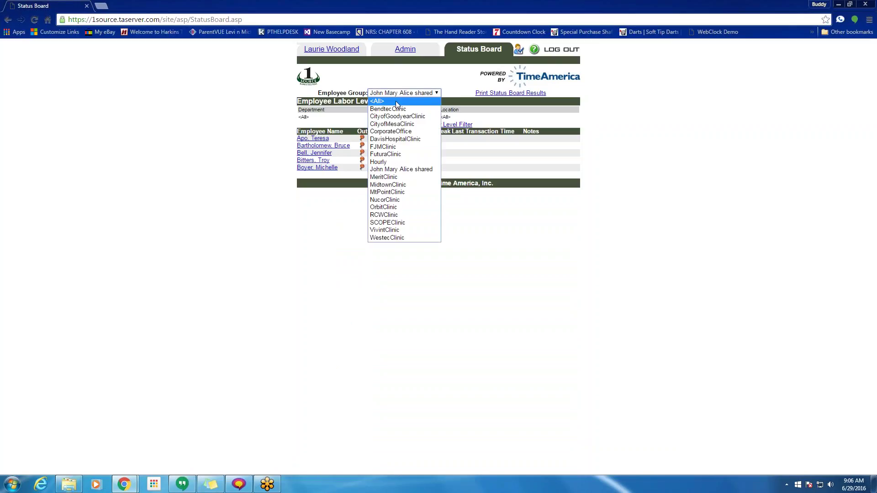
pyautogui.click(399, 98)
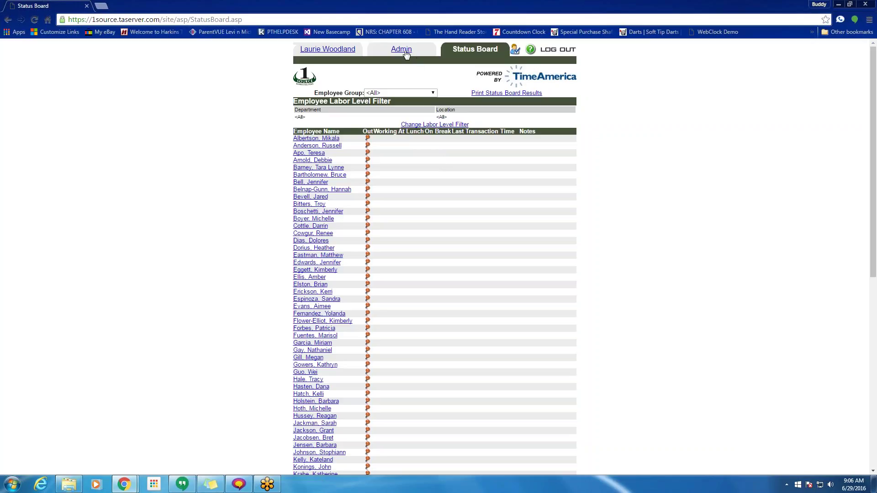
# - Open Personal Settings and look over its home page section options
pyautogui.click(516, 51)
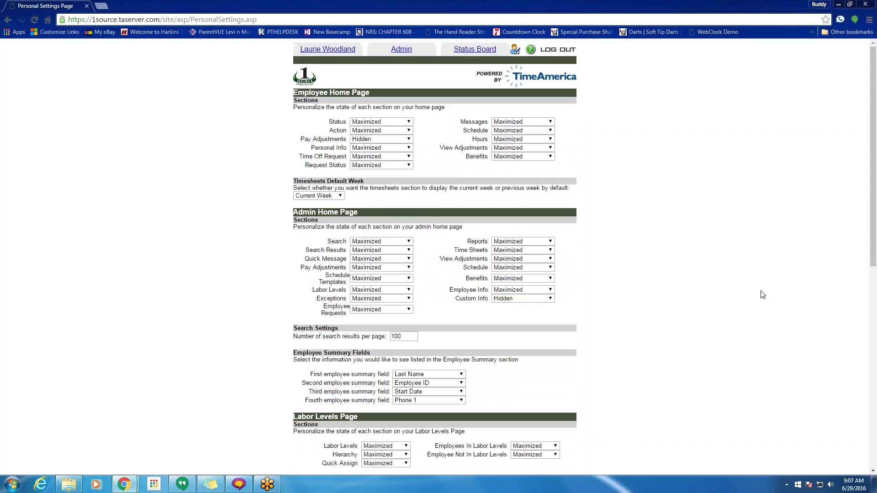
pyautogui.hotkey('ctrl', '2')
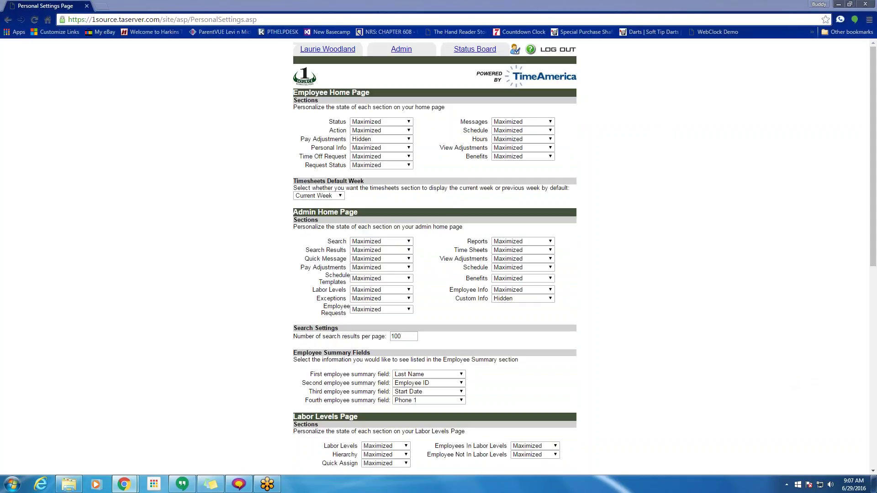
pyautogui.moveTo(287, 48); pyautogui.dragTo(363, 50)
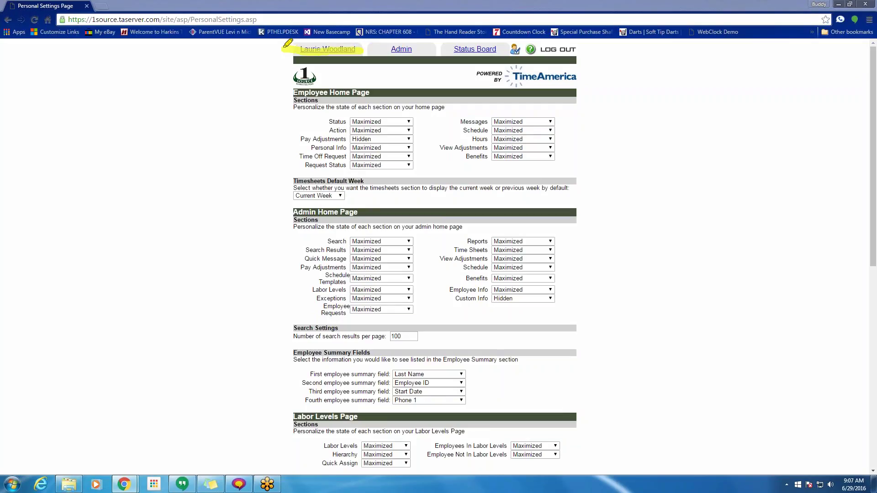
pyautogui.moveTo(378, 94)
pyautogui.mouseDown()
pyautogui.moveTo(294, 91)
pyautogui.moveTo(295, 129)
pyautogui.moveTo(564, 164)
pyautogui.moveTo(429, 102)
pyautogui.moveTo(352, 107)
pyautogui.mouseUp()
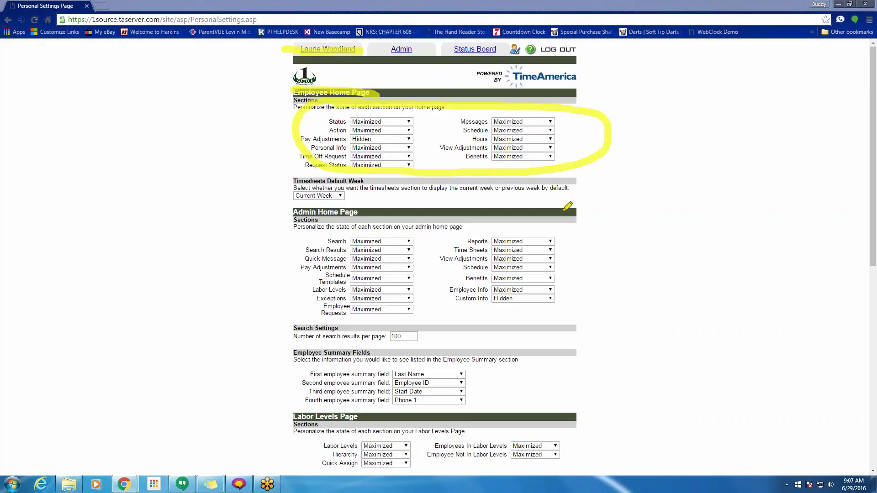
pyautogui.moveTo(561, 208)
pyautogui.mouseDown()
pyautogui.moveTo(342, 210)
pyautogui.moveTo(303, 294)
pyautogui.moveTo(439, 322)
pyautogui.moveTo(515, 319)
pyautogui.moveTo(578, 242)
pyautogui.moveTo(566, 202)
pyautogui.mouseUp()
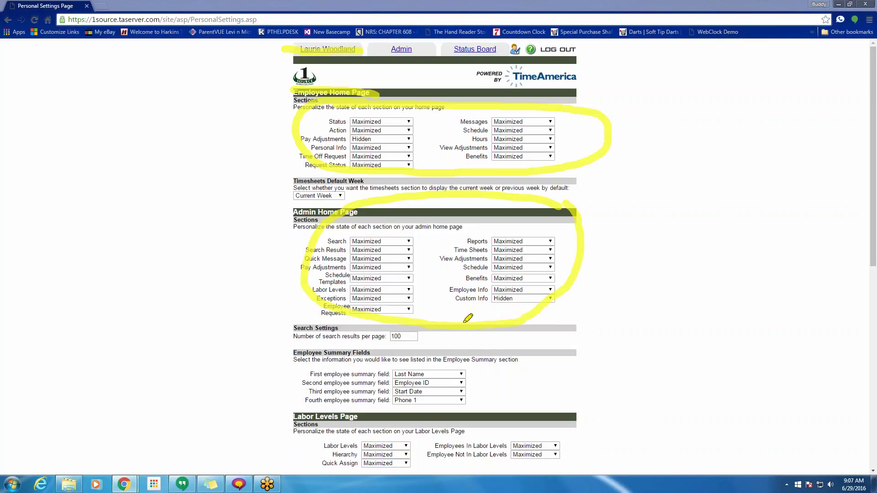
pyautogui.moveTo(462, 321)
pyautogui.mouseDown()
pyautogui.moveTo(469, 434)
pyautogui.moveTo(479, 419)
pyautogui.moveTo(437, 397)
pyautogui.mouseUp()
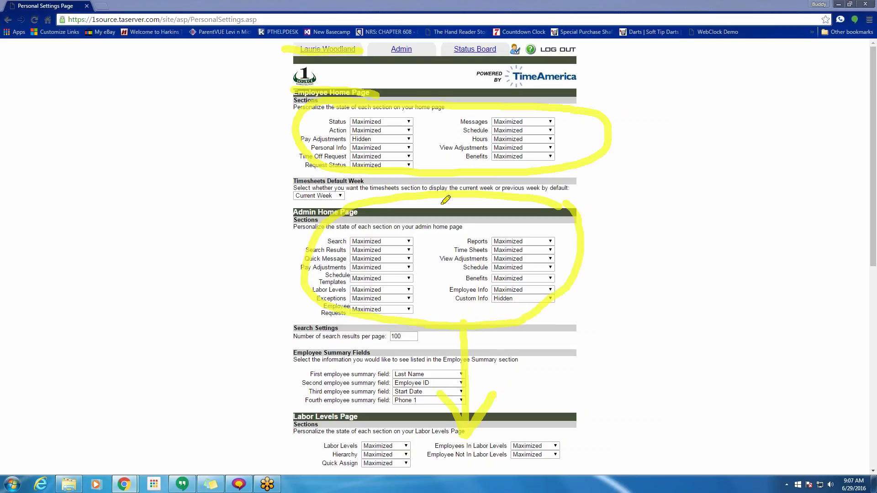
pyautogui.moveTo(380, 51); pyautogui.dragTo(428, 51)
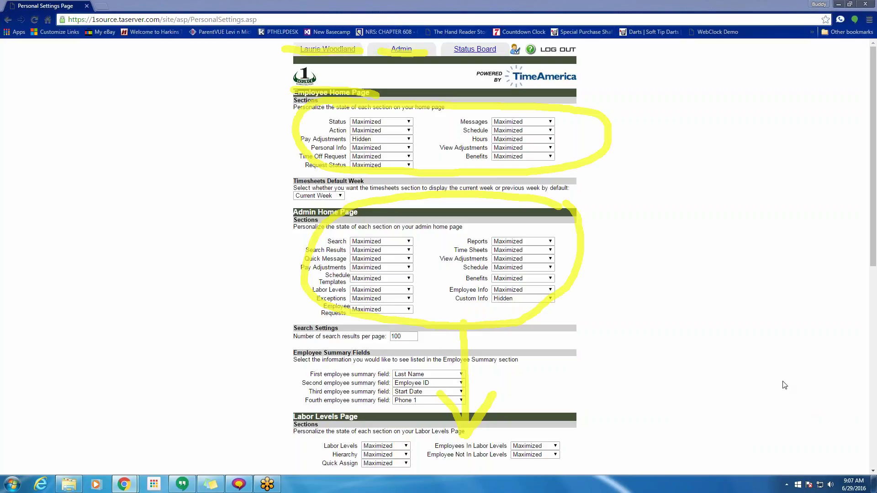
pyautogui.press('Escape')
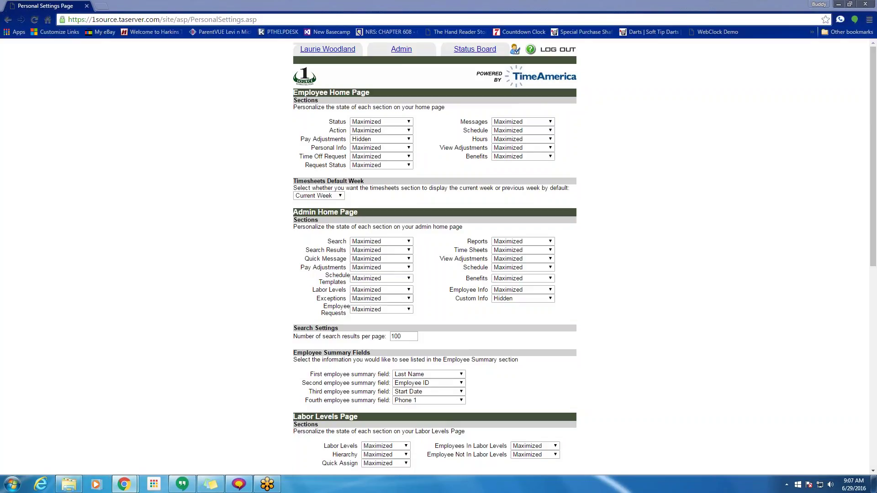
# - Change the number of search results per page from 10 to 100
pyautogui.keyDown('shift'); pyautogui.click(296, 211); pyautogui.keyUp('shift')
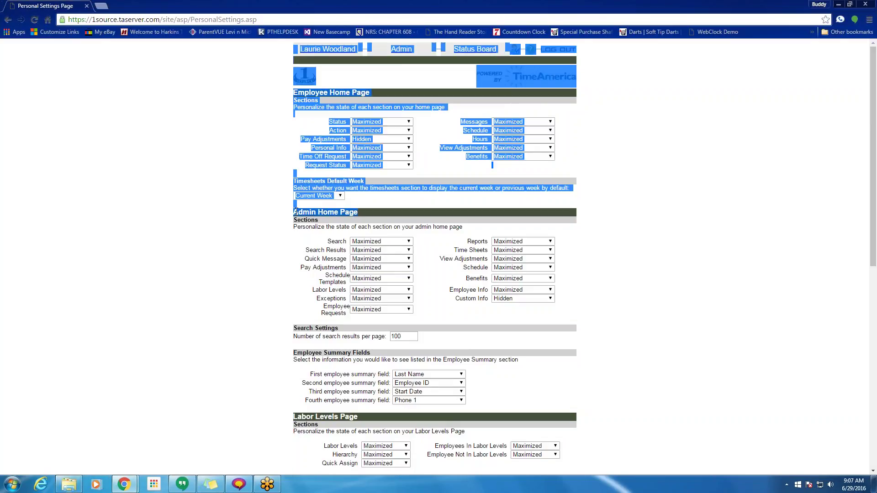
pyautogui.tripleClick(296, 211)
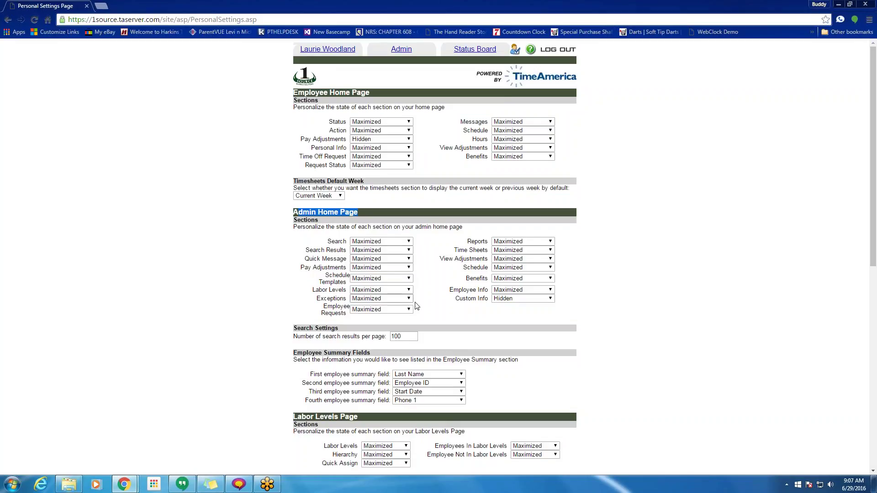
pyautogui.scroll(-1, 421, 308)
pyautogui.scroll(-1, 420, 305)
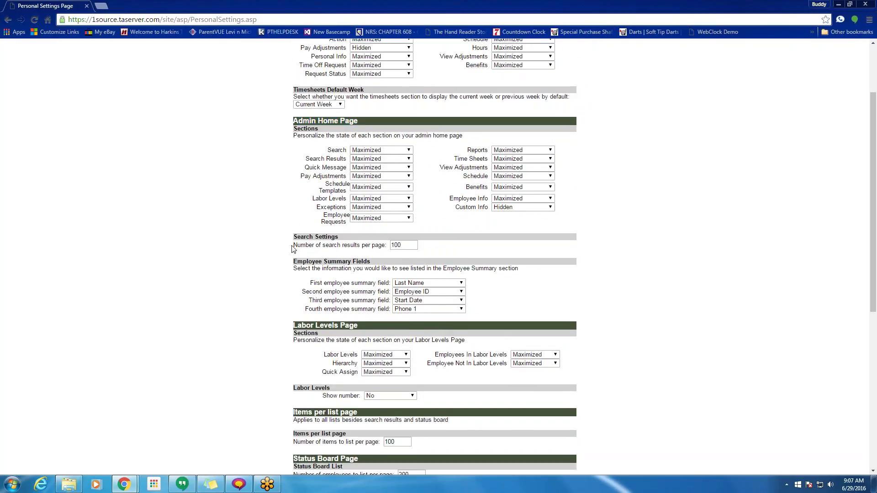
pyautogui.moveTo(289, 245); pyautogui.dragTo(362, 253)
pyautogui.click(408, 246)
pyautogui.press('BackSpace')
pyautogui.write('0')
pyautogui.click(450, 250)
pyautogui.scroll(-2, 498, 241)
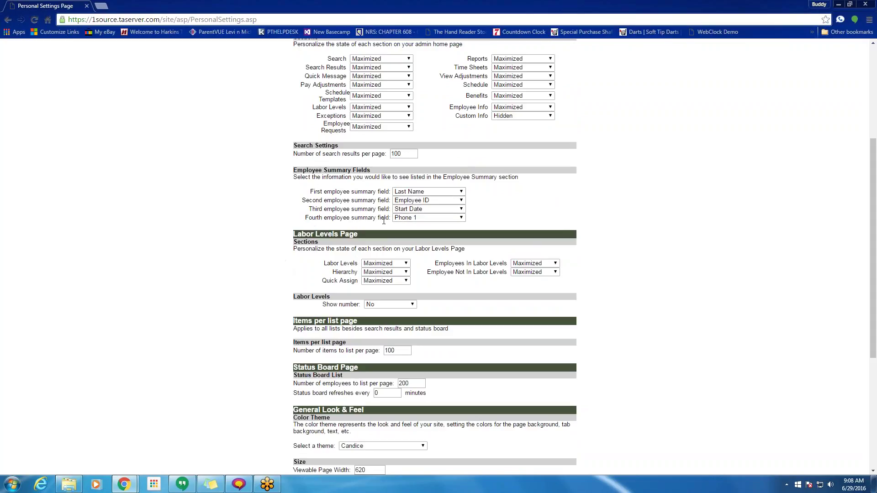
# - Keep Last Name as the first employee summary field and 100 items per page
pyautogui.click(434, 193)
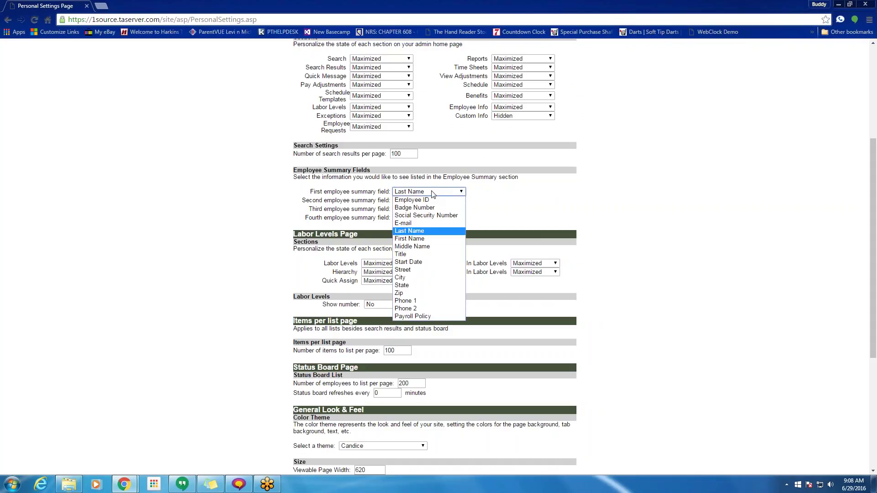
pyautogui.click(433, 193)
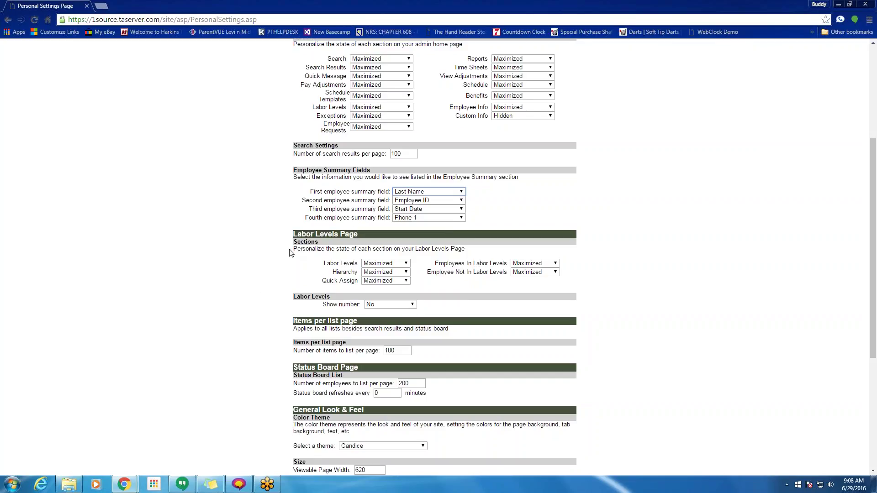
pyautogui.scroll(-2, 261, 283)
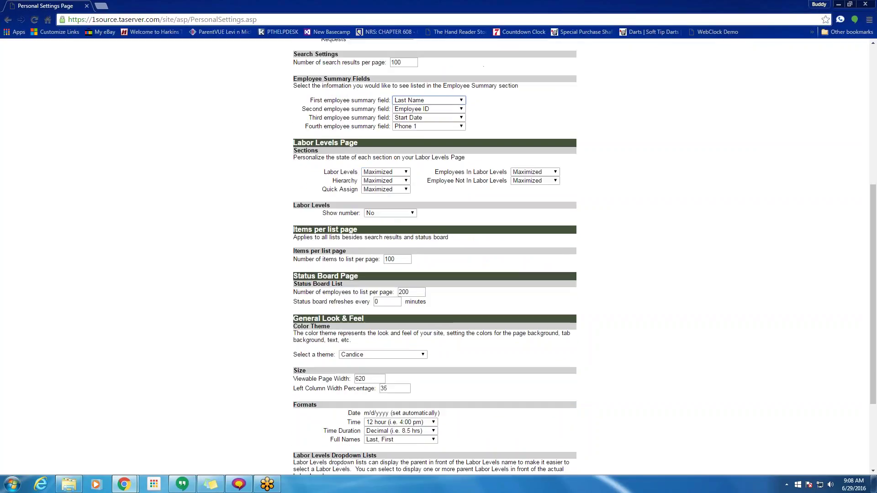
pyautogui.moveTo(356, 236); pyautogui.dragTo(294, 231)
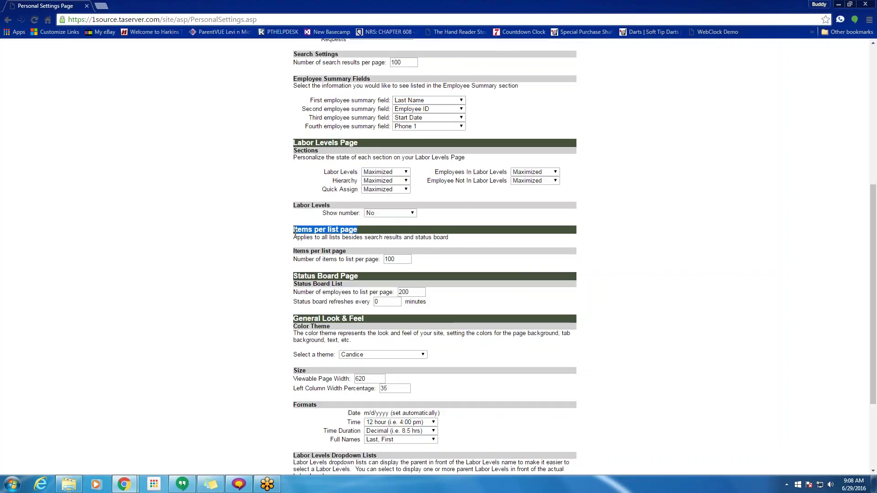
pyautogui.click(393, 259)
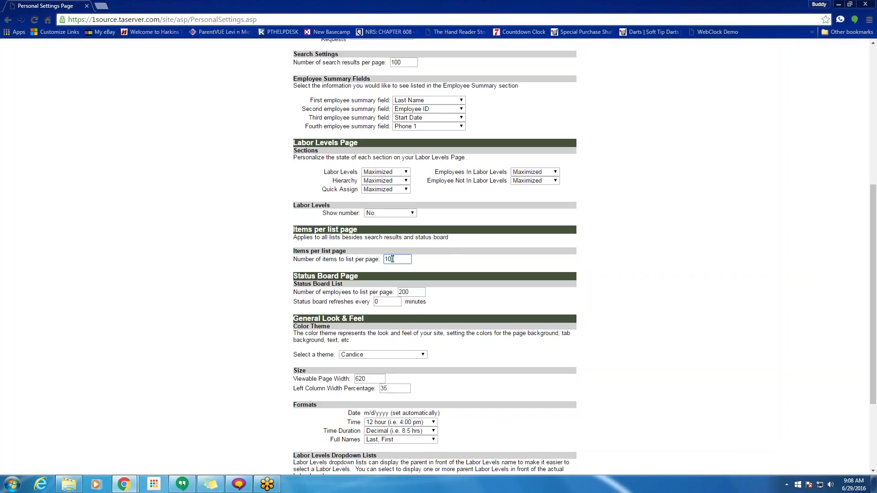
pyautogui.click(398, 258)
pyautogui.click(460, 261)
# - Leave 200 employees per Status Board page and apply the personal settings changes
pyautogui.scroll(-2, 452, 261)
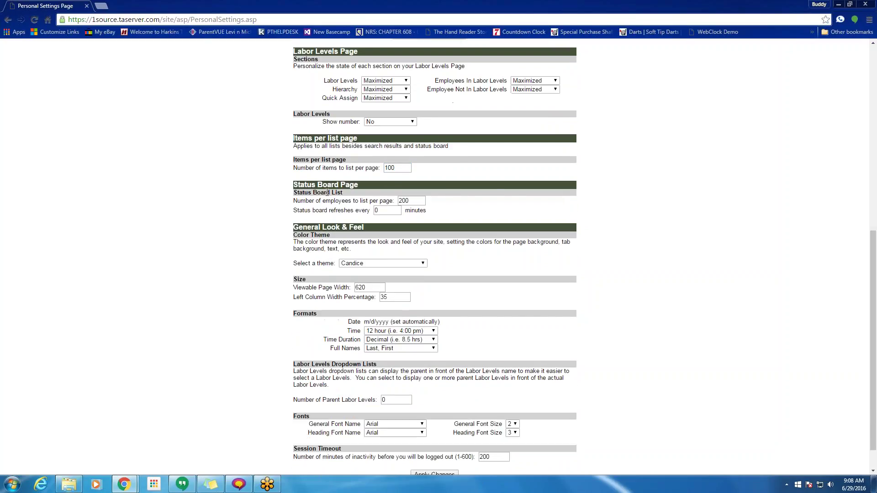
pyautogui.scroll(8, 336, 238)
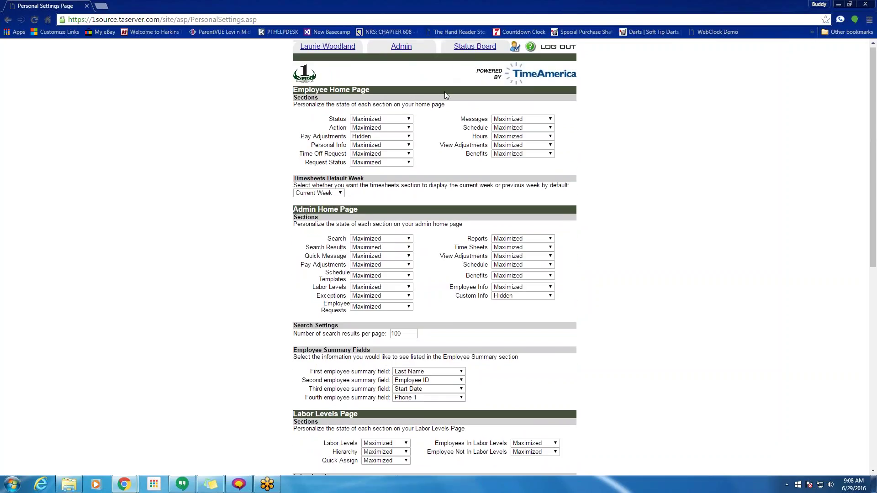
pyautogui.scroll(-5, 445, 91)
pyautogui.scroll(-4, 445, 95)
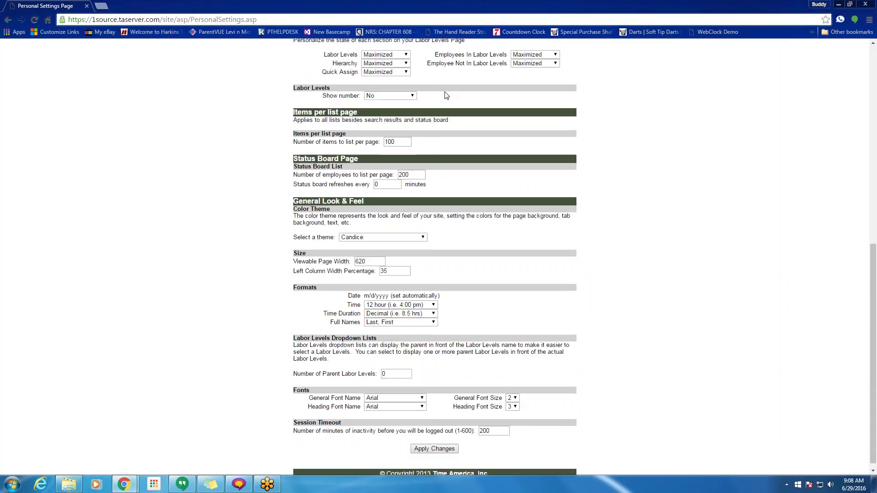
pyautogui.moveTo(405, 170); pyautogui.dragTo(398, 171)
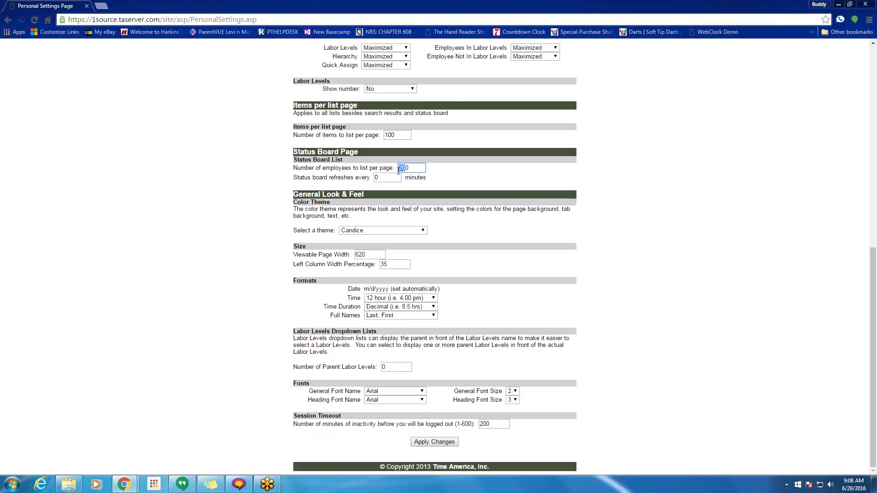
pyautogui.click(413, 170)
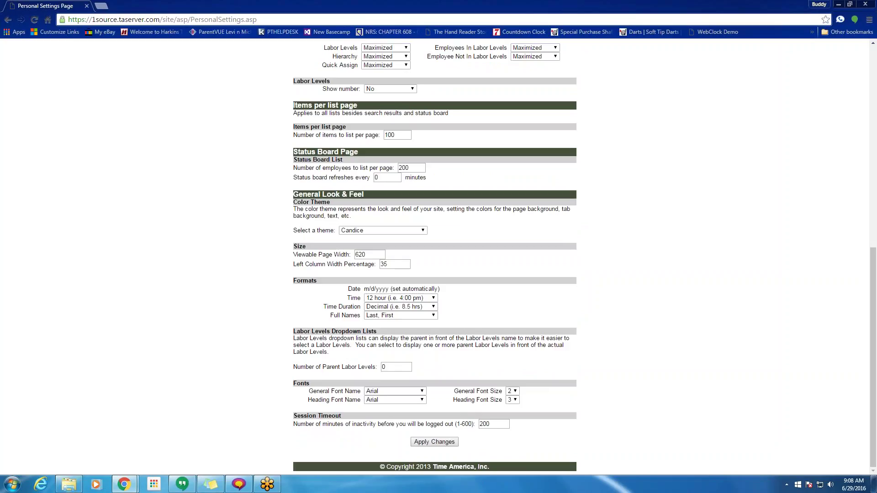
pyautogui.click(433, 442)
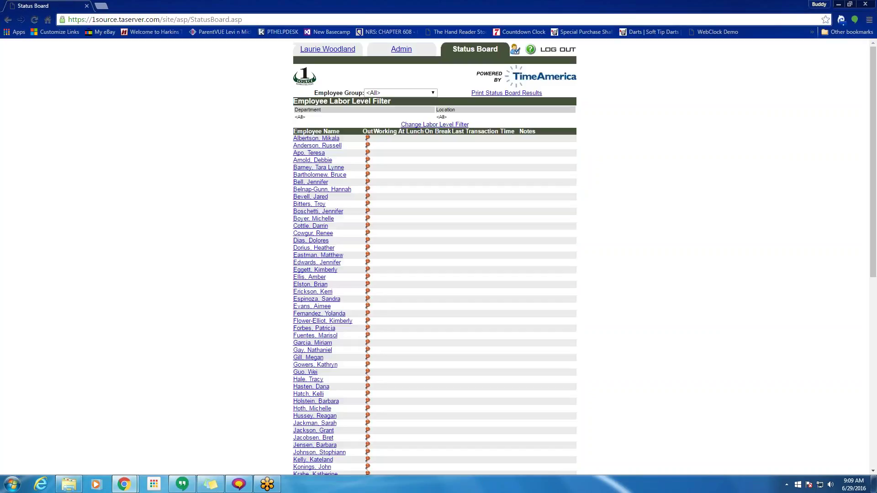
# - Close the Exceptions and Time Off Request panels on the admin home page, then reopen Personal Settings
pyautogui.click(402, 51)
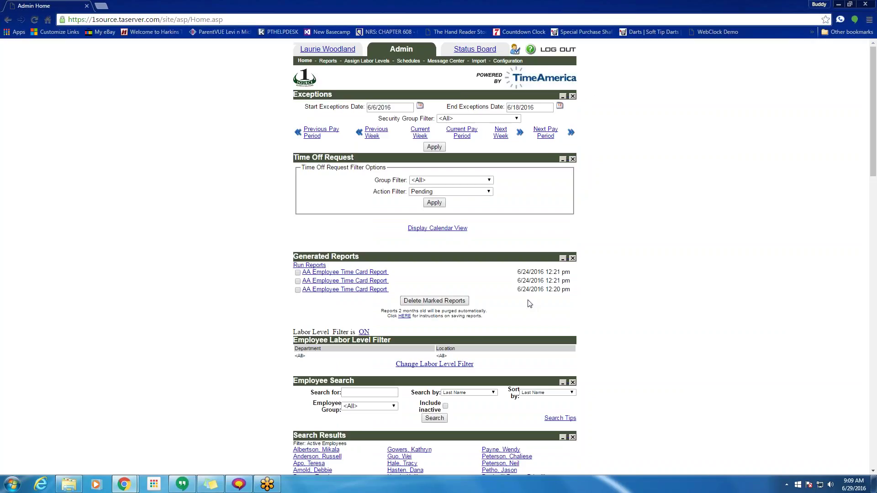
pyautogui.click(572, 98)
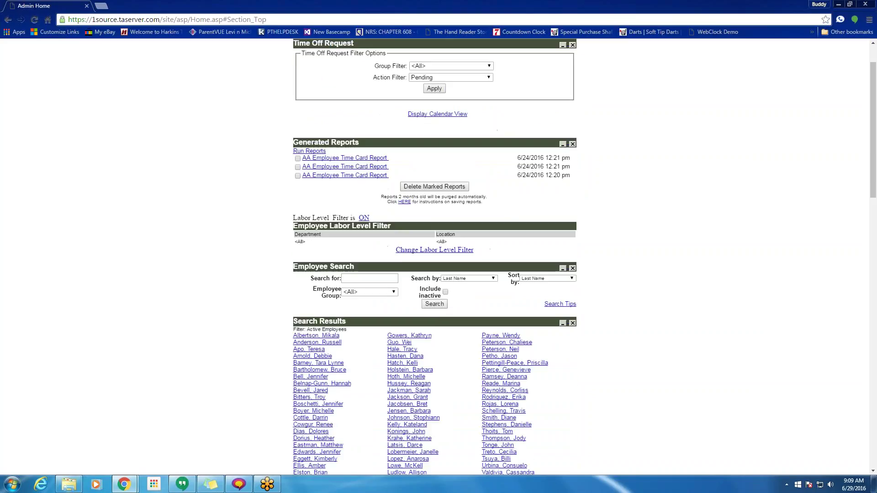
pyautogui.click(573, 97)
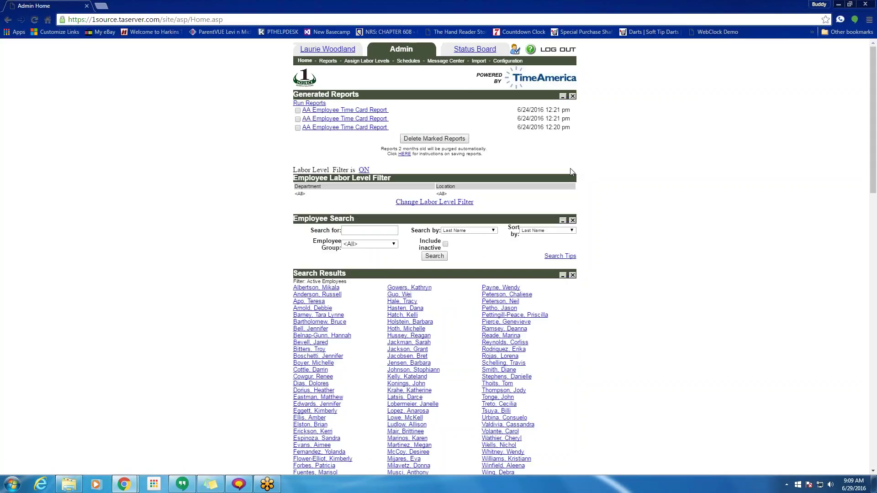
pyautogui.click(516, 52)
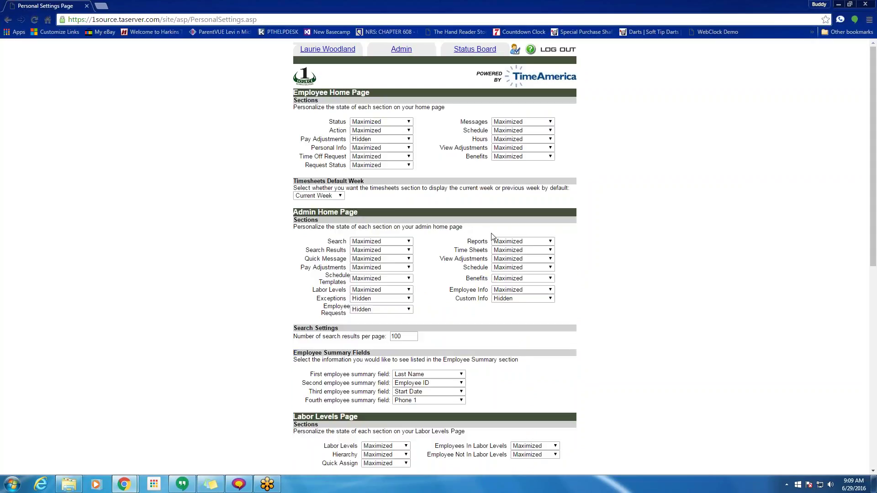
# - Set the Exceptions and Employee Requests sections to Maximized and apply the changes
pyautogui.moveTo(324, 299); pyautogui.dragTo(347, 298)
pyautogui.click(361, 299)
pyautogui.click(366, 306)
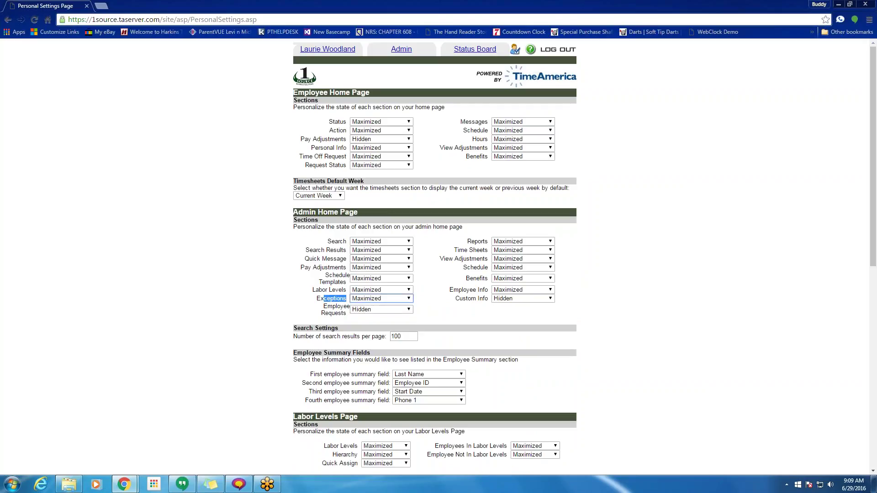
pyautogui.click(408, 312)
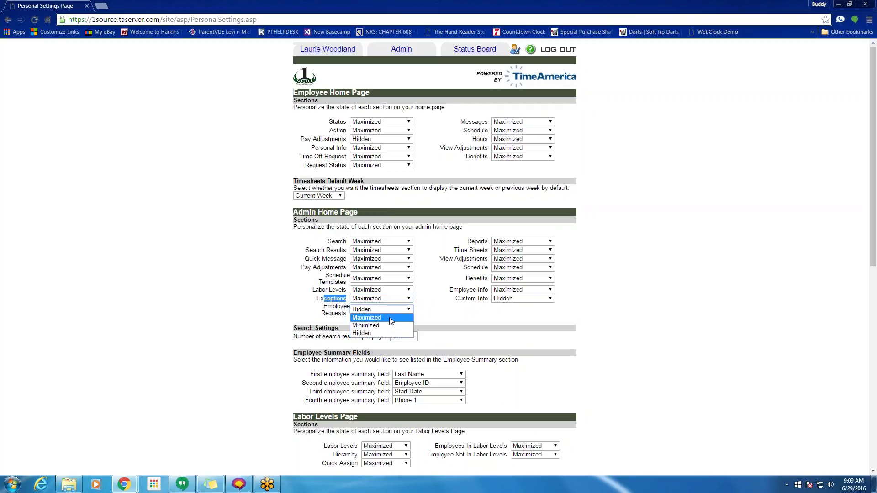
pyautogui.click(392, 318)
pyautogui.scroll(-9, 456, 321)
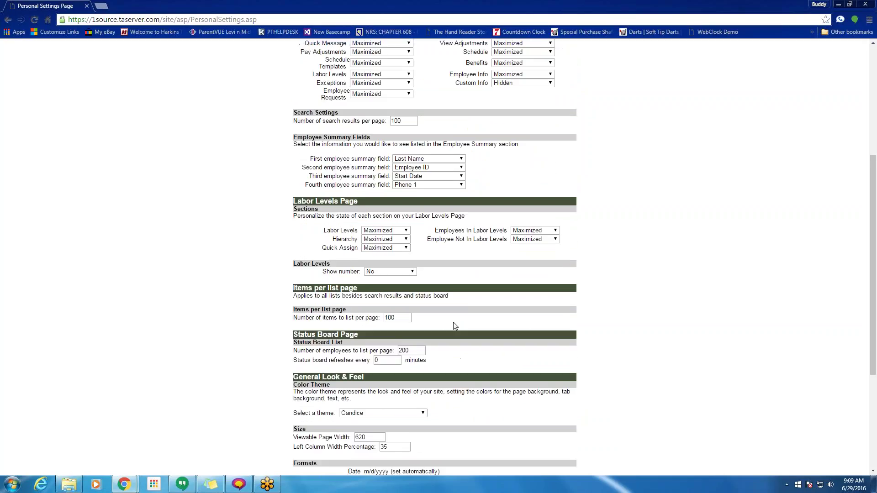
pyautogui.click(435, 441)
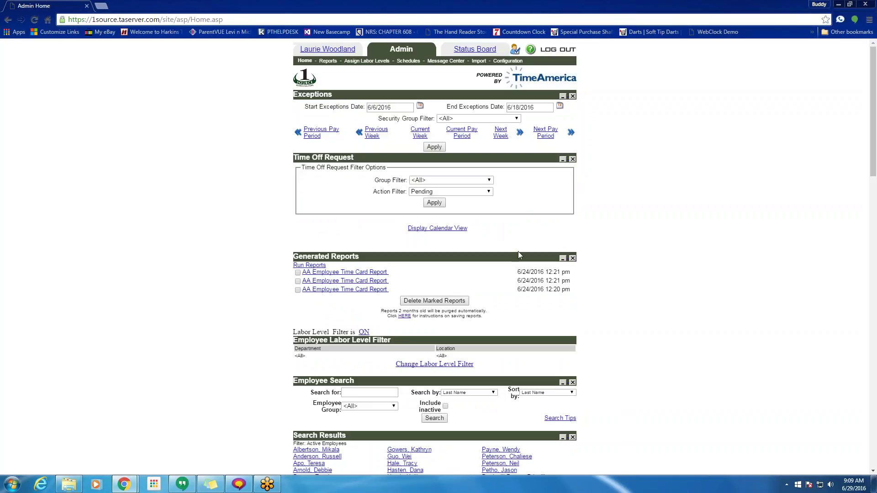
# - Open the help page listing the employee and supervisor how-to guides
pyautogui.click(516, 50)
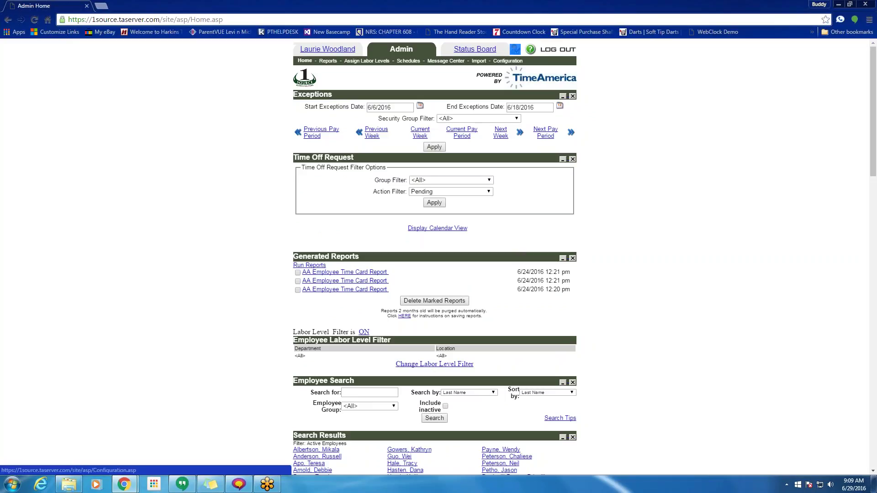
pyautogui.click(533, 51)
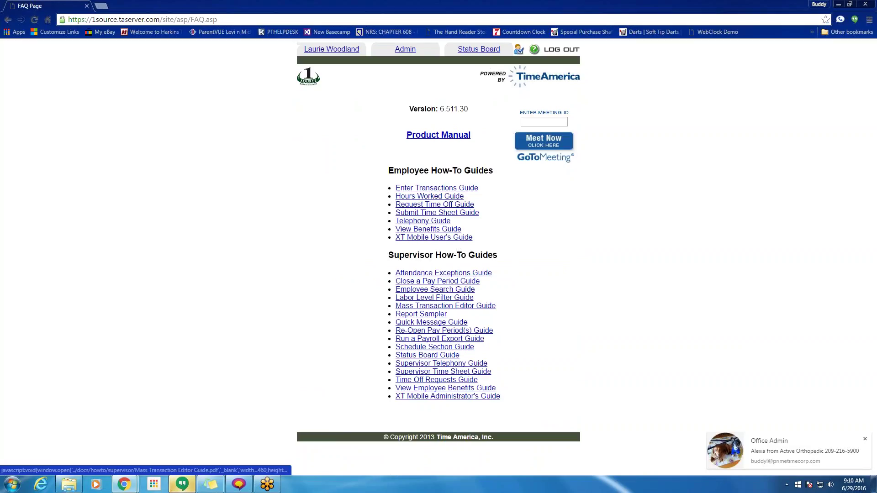
pyautogui.moveTo(381, 184); pyautogui.dragTo(473, 238)
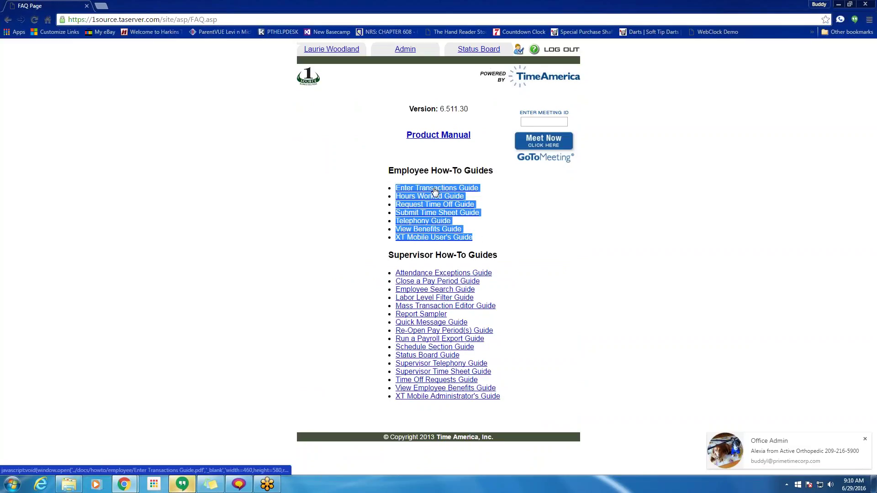
# - Read the Enter Transactions Guide PDF maximized and zoomed in two steps, then close it
pyautogui.click(435, 190)
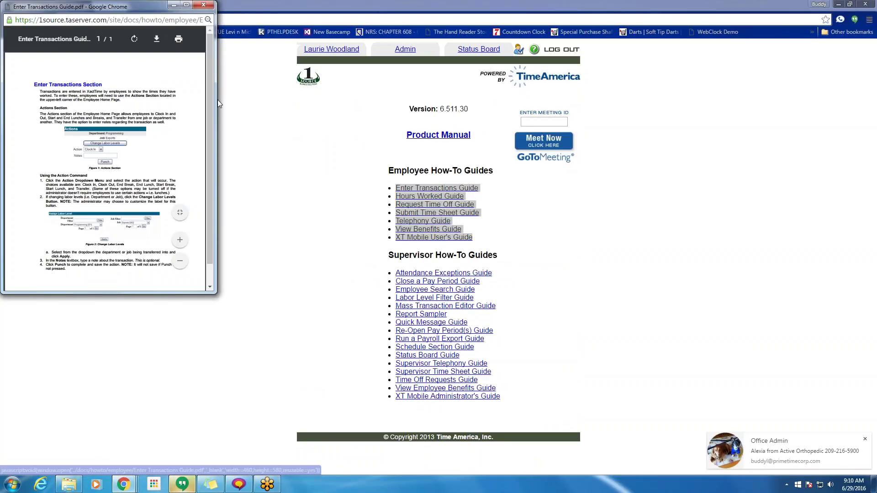
pyautogui.click(186, 5)
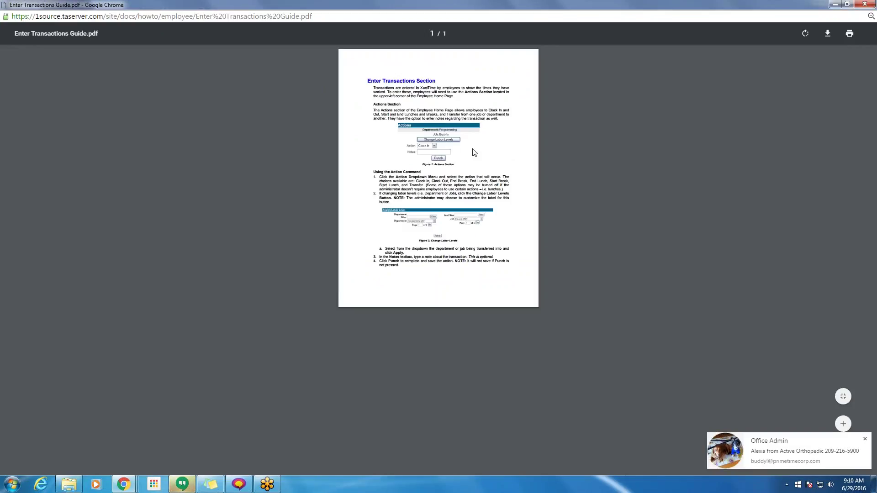
pyautogui.click(843, 425)
pyautogui.click(843, 424)
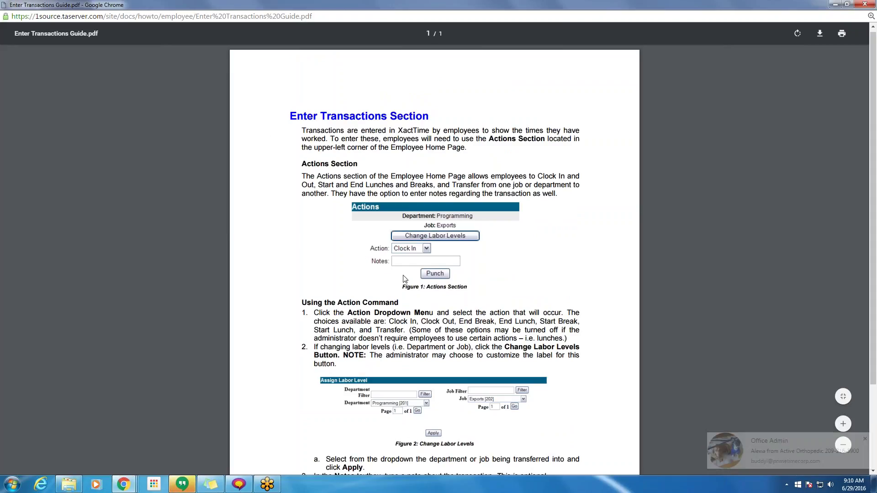
pyautogui.scroll(-3, 405, 279)
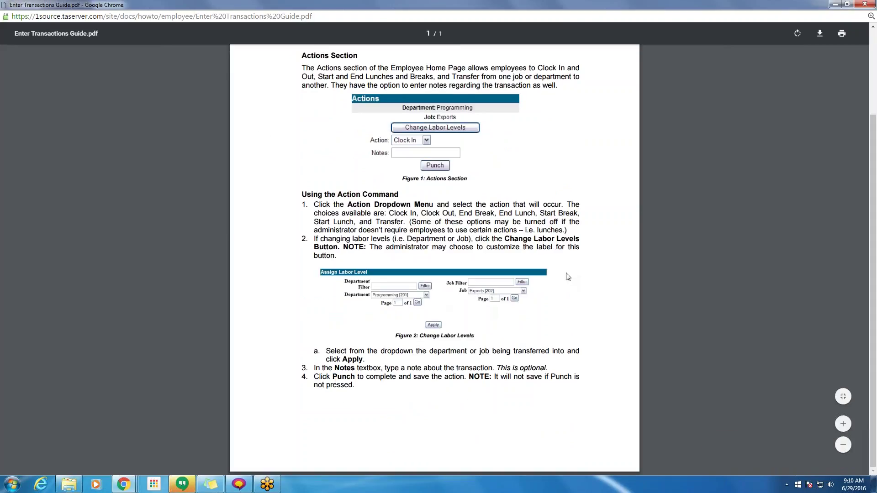
pyautogui.scroll(3, 667, 183)
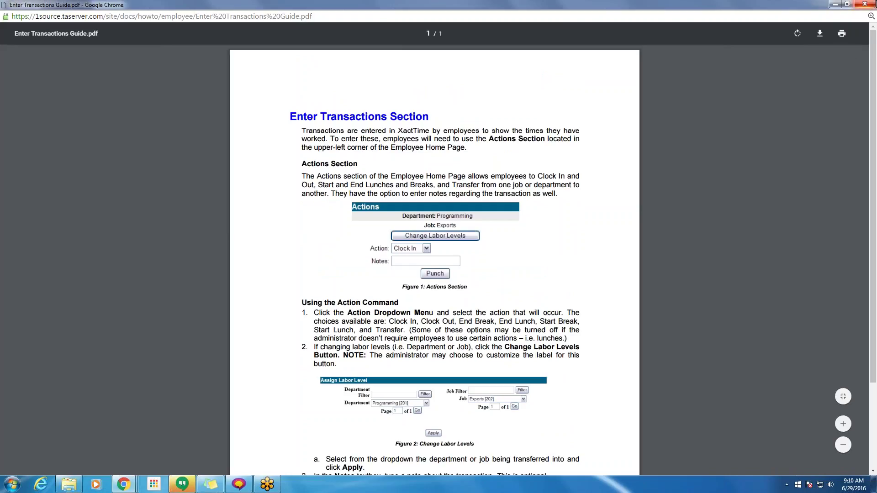
pyautogui.click(865, 5)
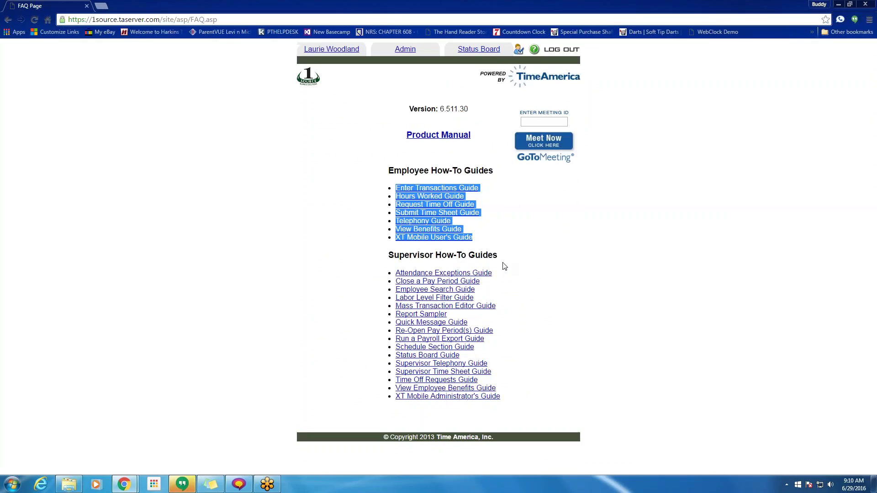
# - Look over the Attendance Exceptions Guide under Supervisor How-To Guides, then return to the Admin home page
pyautogui.click(526, 242)
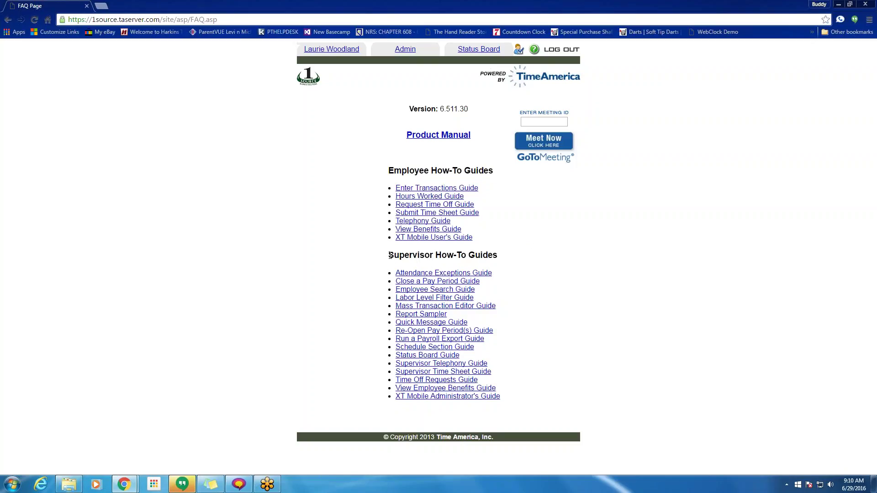
pyautogui.moveTo(391, 256); pyautogui.dragTo(505, 254)
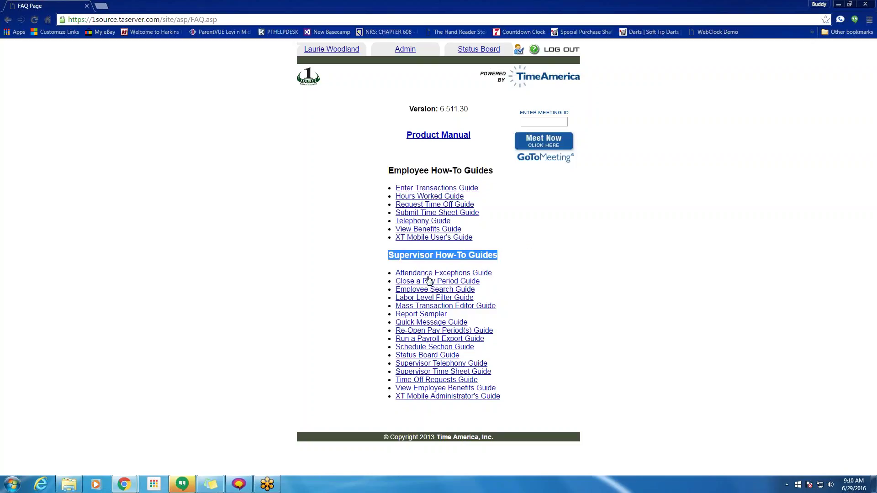
pyautogui.click(456, 277)
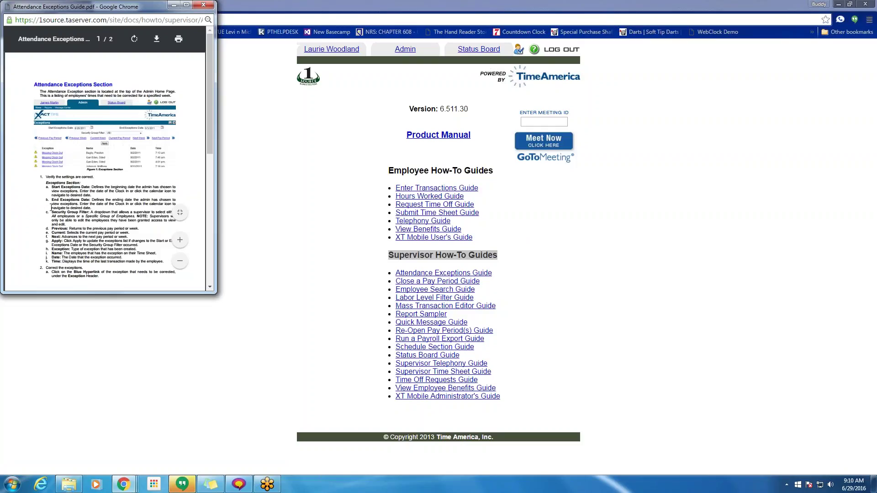
pyautogui.click(203, 4)
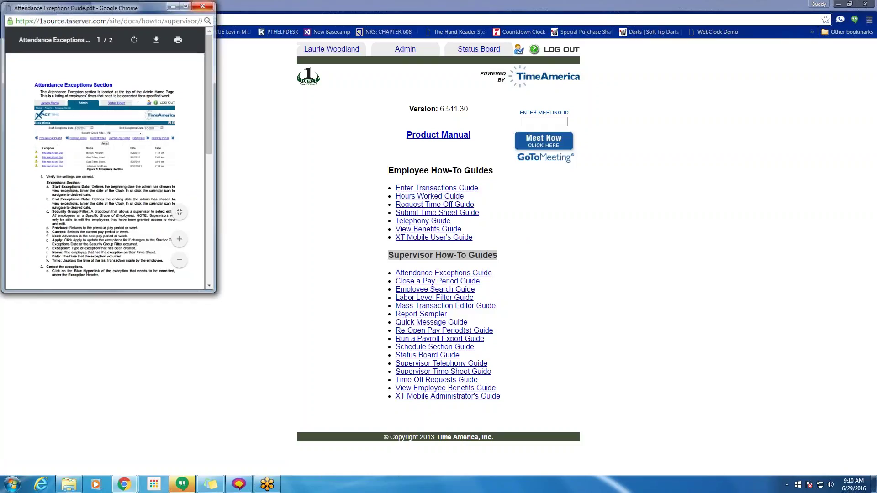
pyautogui.click(411, 51)
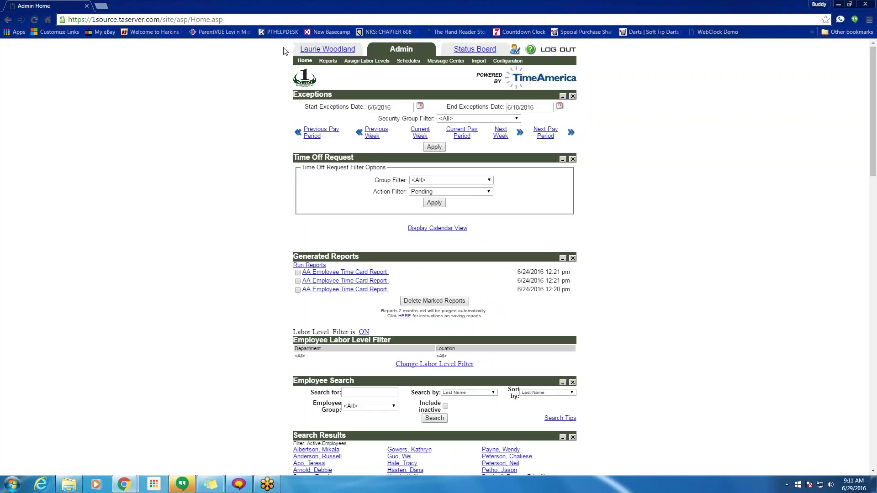
# - On the employee home page, remove the Pay Adjustments section and note the unassigned labor level
pyautogui.click(344, 53)
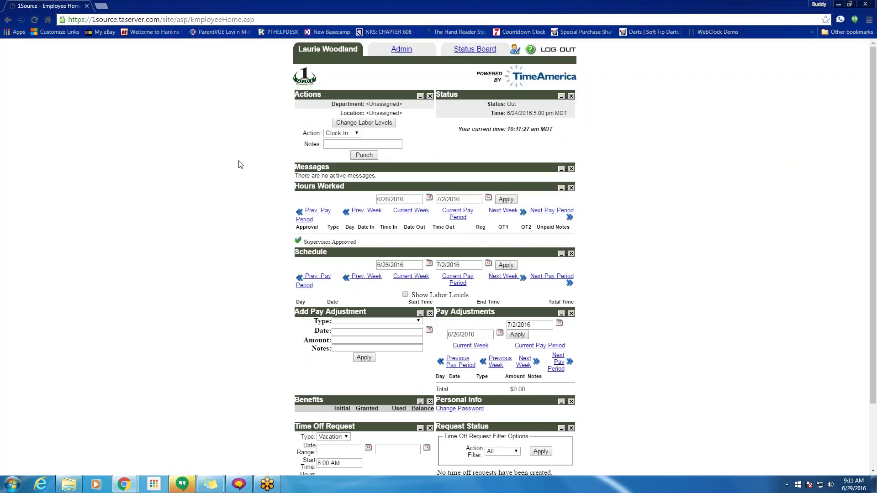
pyautogui.scroll(-1, 293, 219)
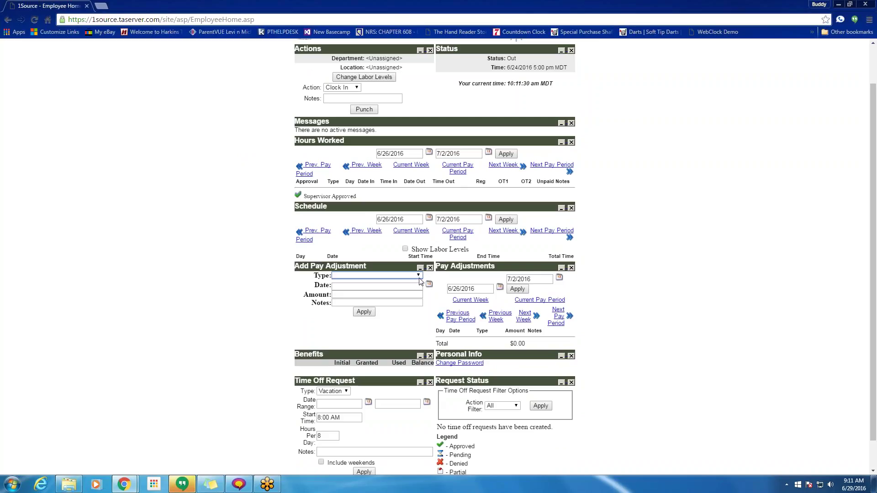
pyautogui.click(571, 269)
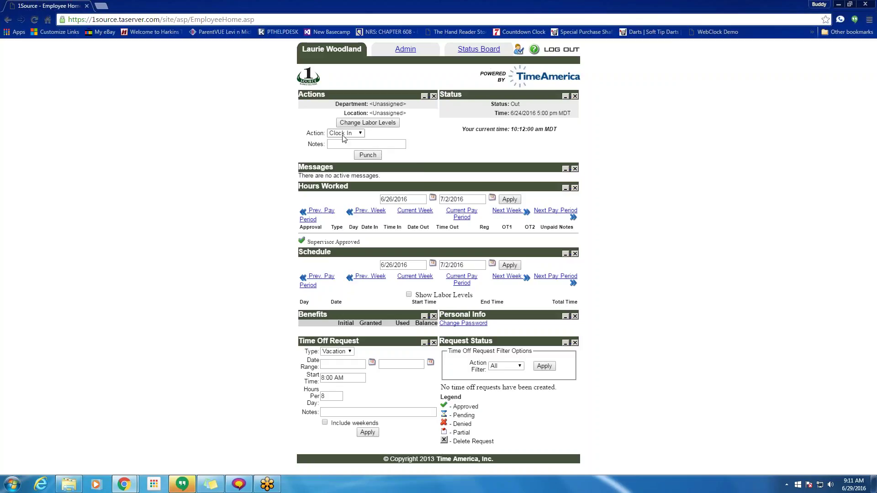
pyautogui.moveTo(370, 103); pyautogui.dragTo(401, 113)
# - Edit the current employee from Admin and check that Employee Defaults has Department and Location Unassigned
pyautogui.click(405, 49)
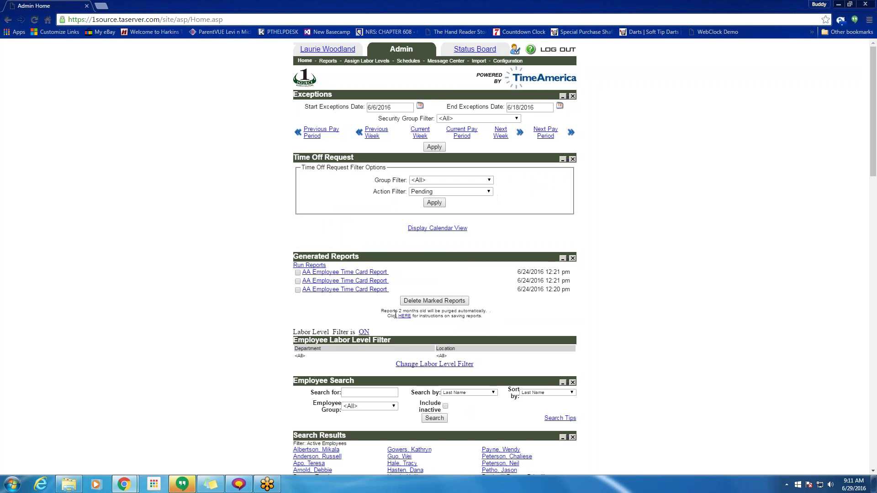
pyautogui.scroll(-5, 455, 256)
pyautogui.scroll(-4, 455, 256)
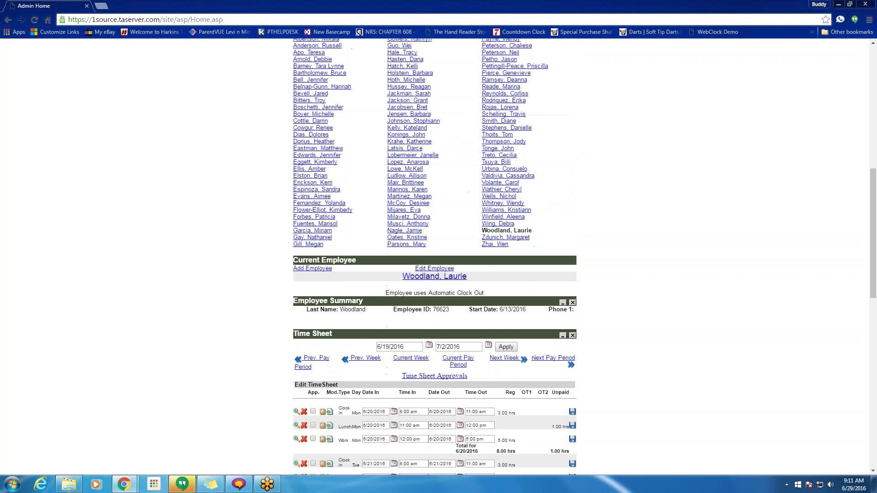
pyautogui.click(441, 270)
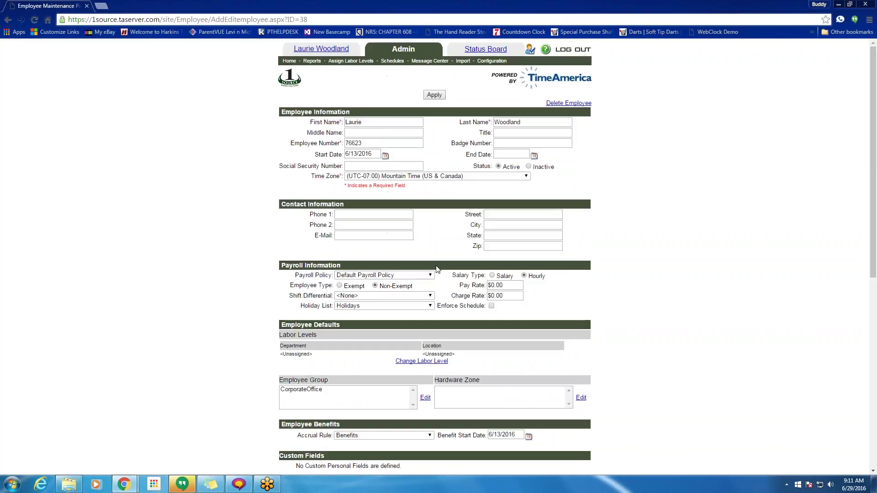
pyautogui.scroll(-1, 437, 269)
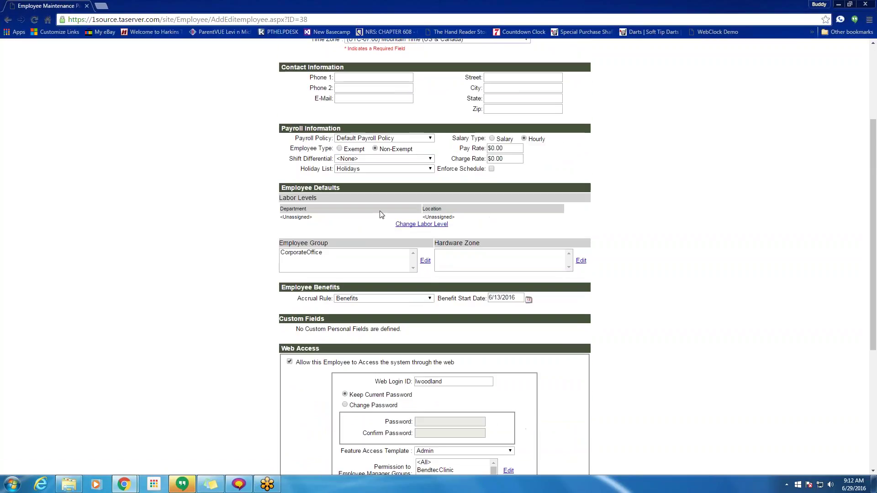
pyautogui.moveTo(352, 189); pyautogui.dragTo(283, 188)
pyautogui.moveTo(315, 218); pyautogui.dragTo(282, 221)
pyautogui.click(471, 221)
pyautogui.moveTo(455, 218); pyautogui.dragTo(428, 217)
pyautogui.click(303, 215)
pyautogui.scroll(3, 424, 272)
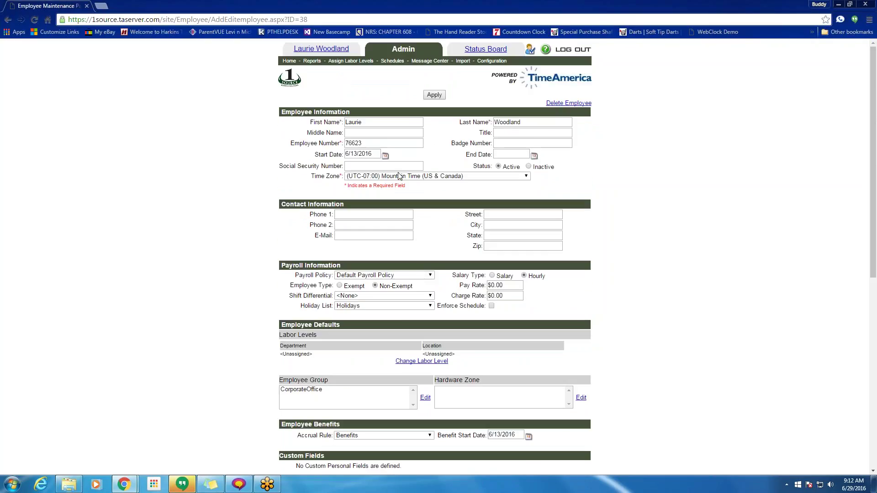
# - On the employee home page, confirm Change Labor Levels offers only Unassigned for Department and Location
pyautogui.click(325, 51)
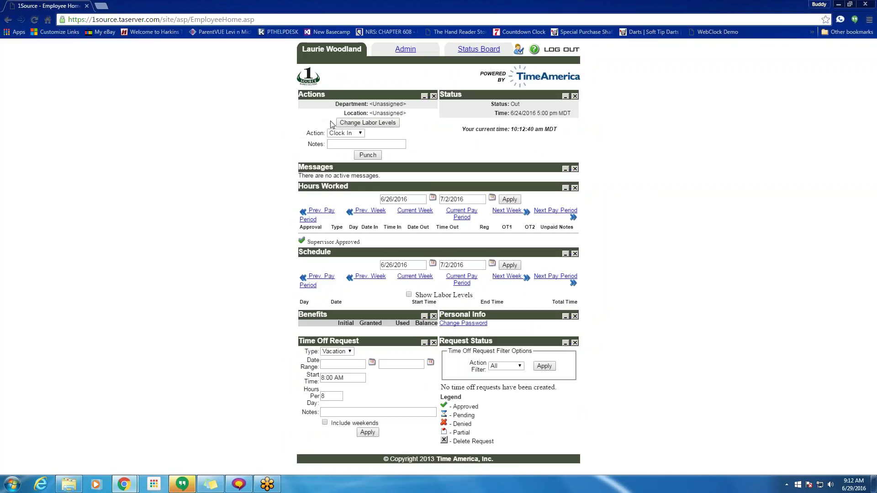
pyautogui.click(366, 124)
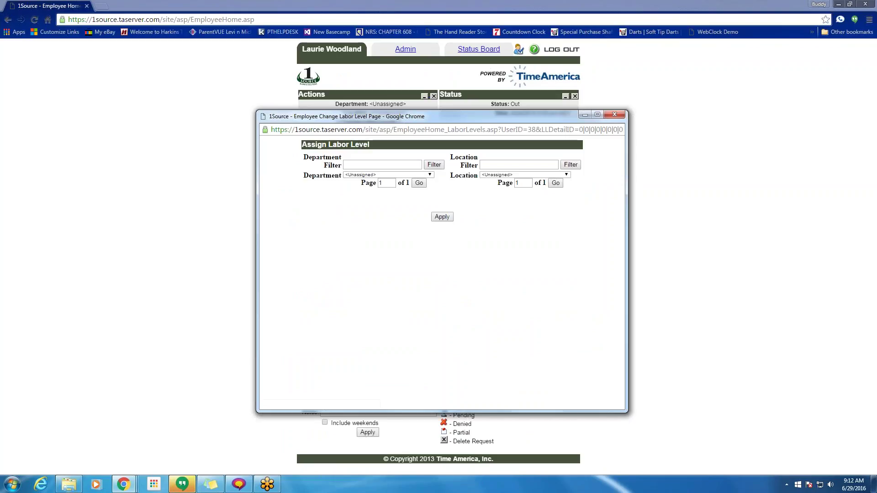
pyautogui.click(388, 175)
pyautogui.click(377, 188)
pyautogui.click(497, 176)
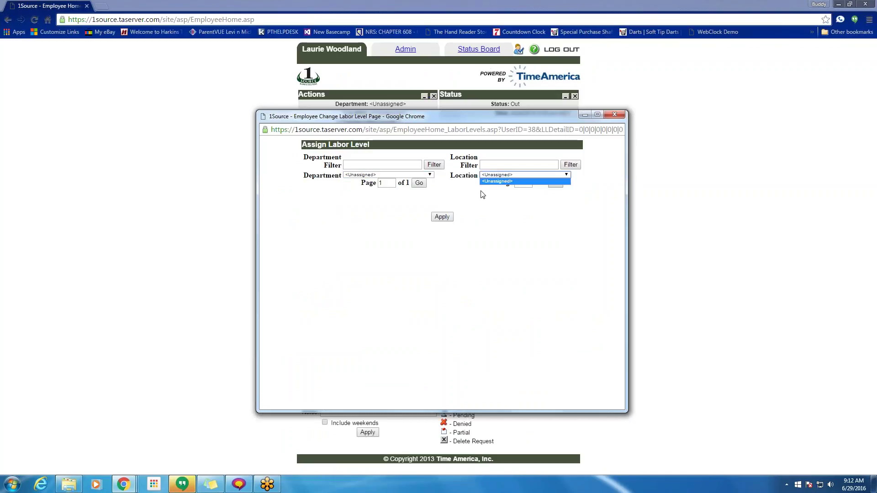
pyautogui.click(614, 115)
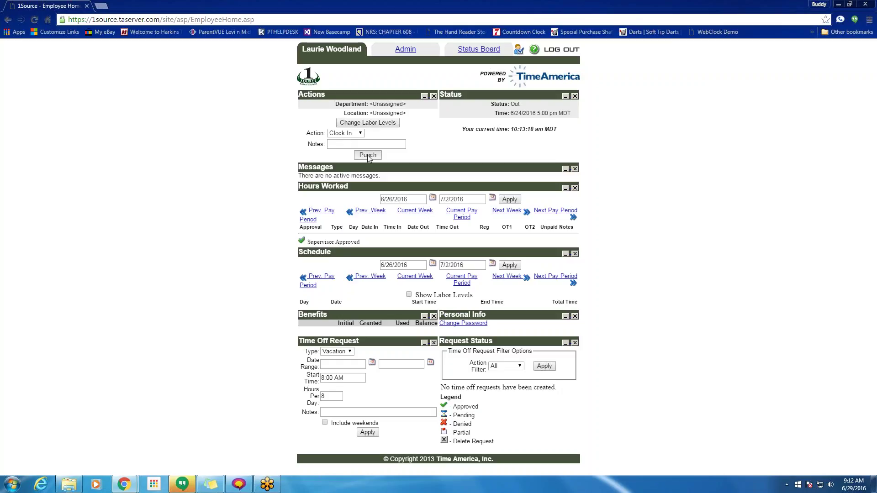
# - Punch Clock In with the note 'csfhbsdhfdfhd' and dismiss the 'Punch was saved.' alert
pyautogui.click(355, 143)
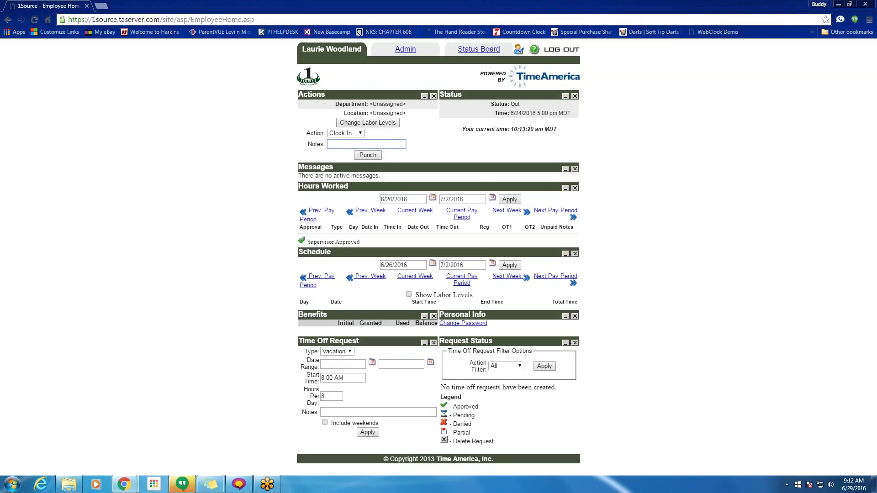
pyautogui.write('csfhbsdhfdfhd')
pyautogui.click(369, 156)
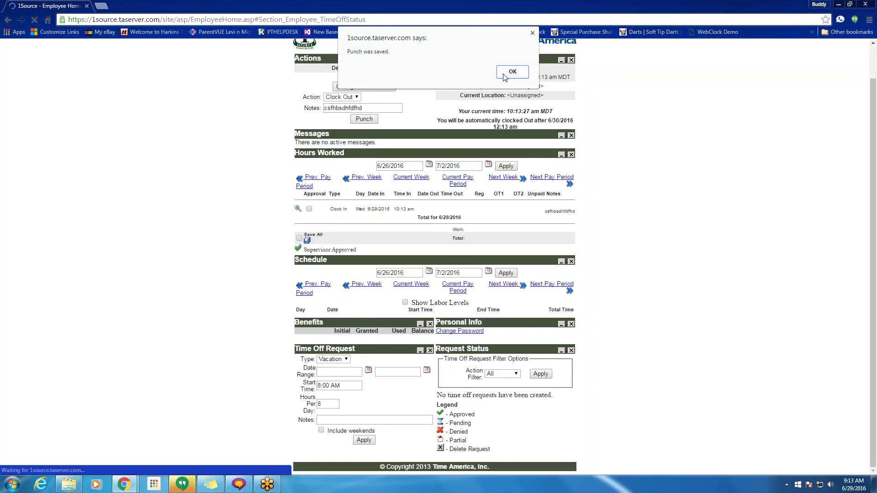
pyautogui.click(506, 73)
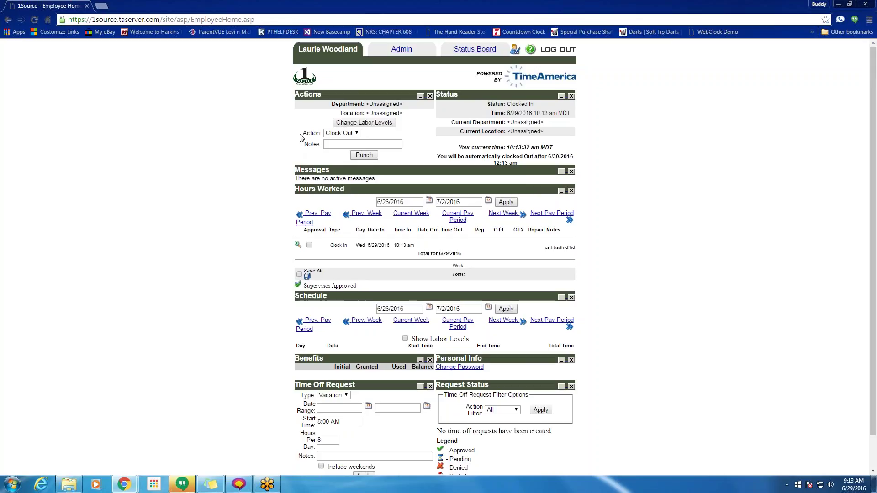
pyautogui.moveTo(300, 133); pyautogui.dragTo(344, 135)
pyautogui.click(342, 134)
pyautogui.press('Escape')
pyautogui.click(336, 134)
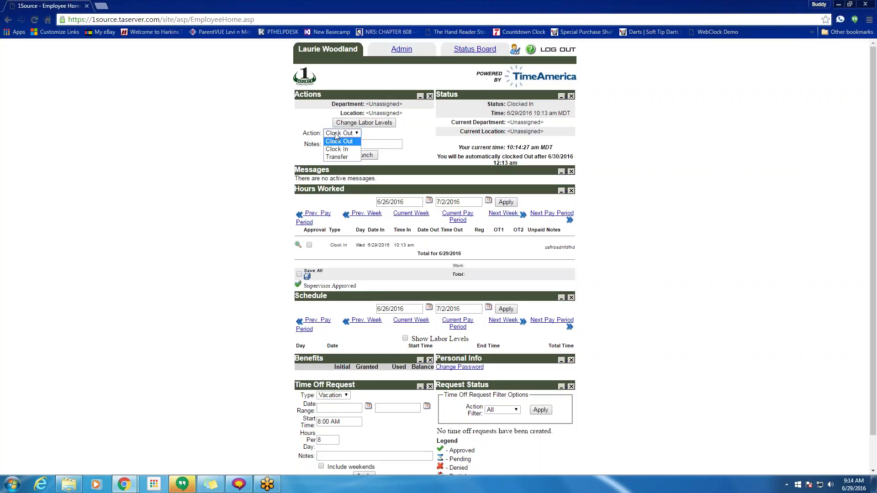
pyautogui.click(337, 139)
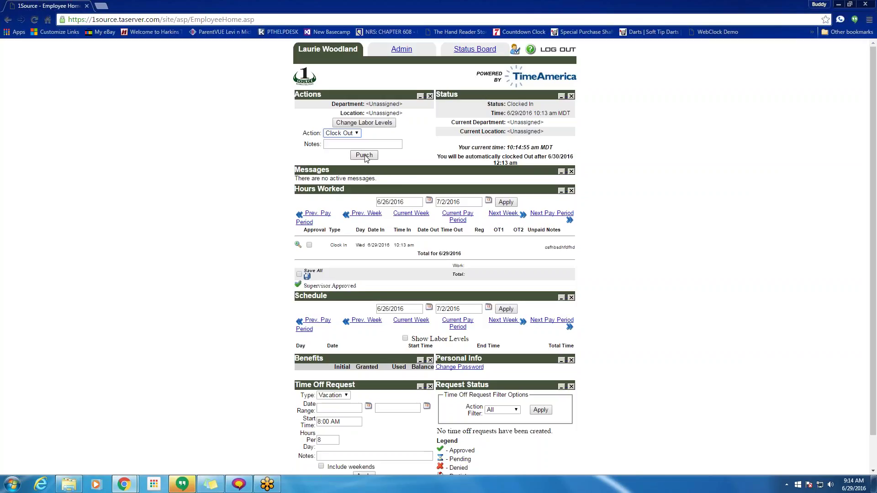
# - Start a Time Off Request with Vacation as the type
pyautogui.scroll(-1, 393, 319)
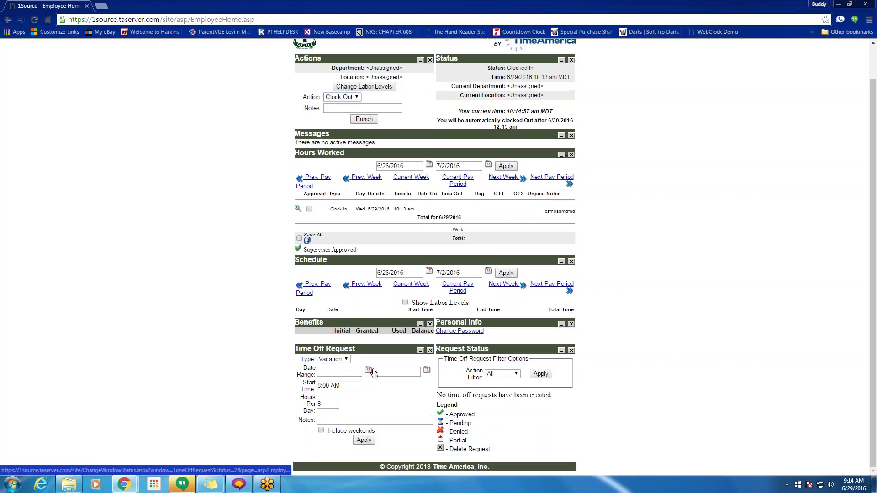
pyautogui.click(334, 360)
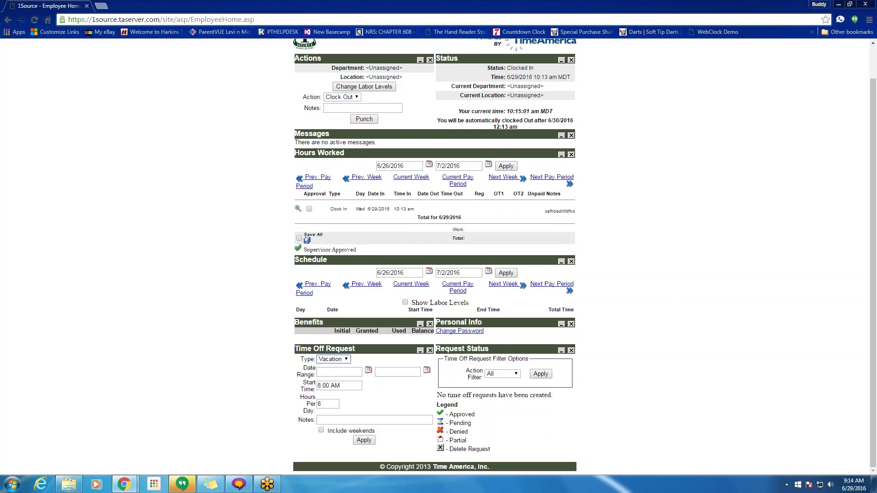
pyautogui.click(348, 361)
pyautogui.click(336, 369)
# - Pick 7/11/2016 as the start date and 7/15/2016 as the end date, then select the Start Time
pyautogui.click(368, 373)
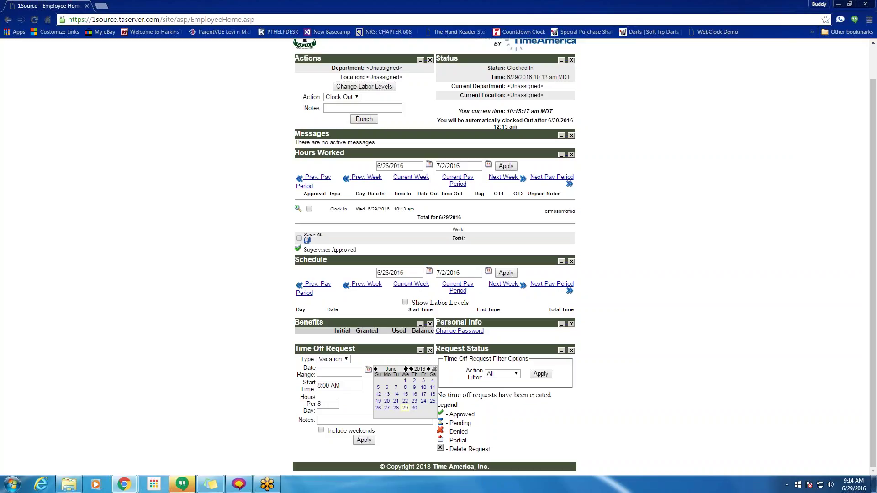
pyautogui.click(406, 369)
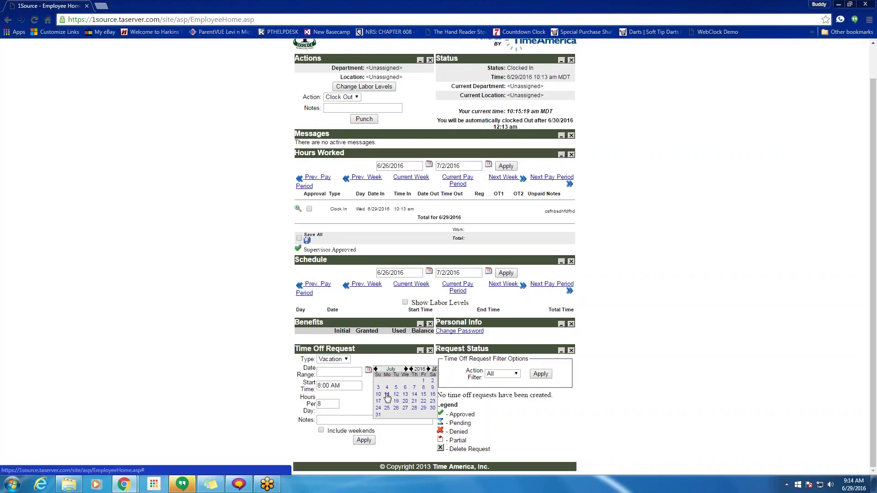
pyautogui.click(387, 397)
pyautogui.click(427, 406)
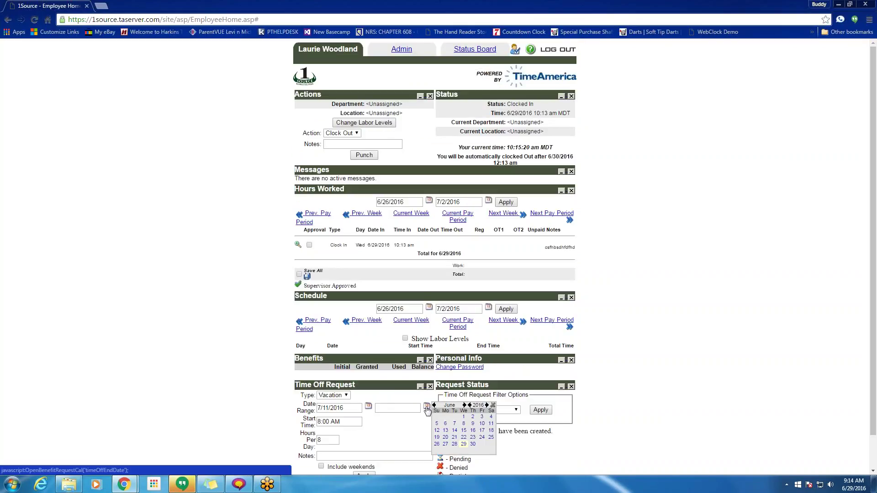
pyautogui.click(465, 406)
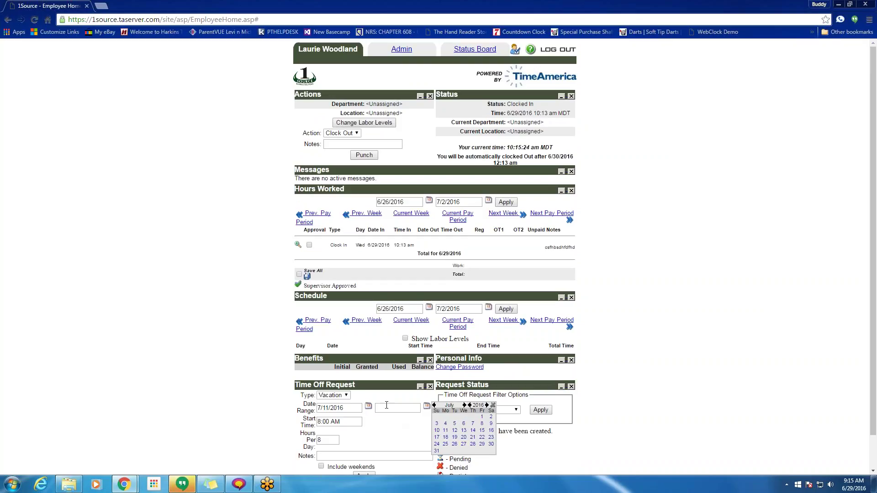
pyautogui.click(482, 430)
pyautogui.scroll(-1, 411, 429)
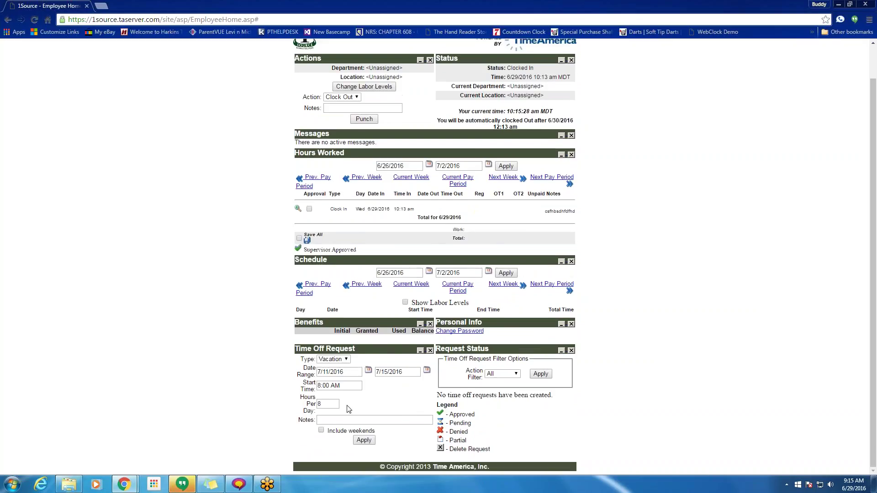
pyautogui.click(325, 404)
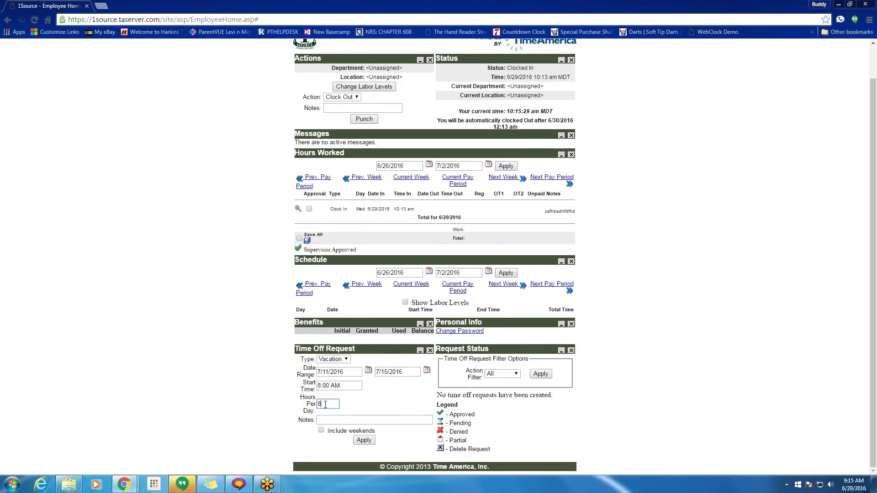
pyautogui.tripleClick(350, 387)
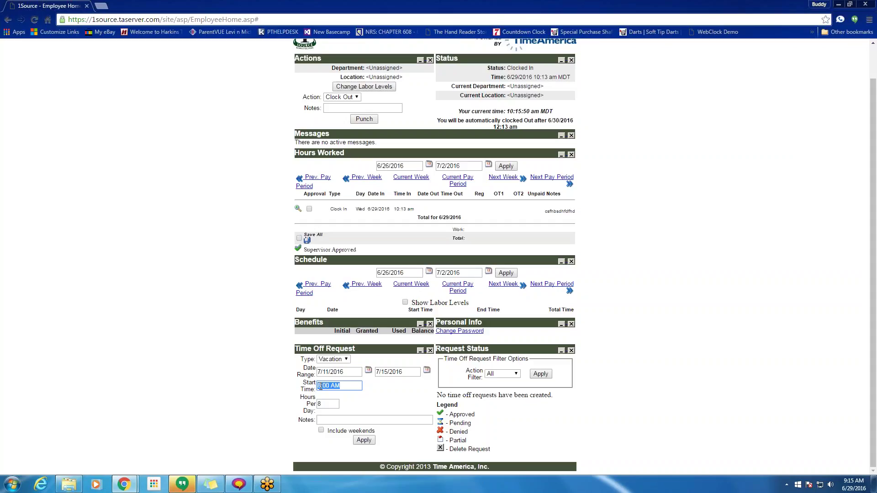
# - Set Hours Per Day to 8 for the vacation request
pyautogui.click(345, 386)
pyautogui.hotkey('ctrl', 'a')
pyautogui.click(329, 404)
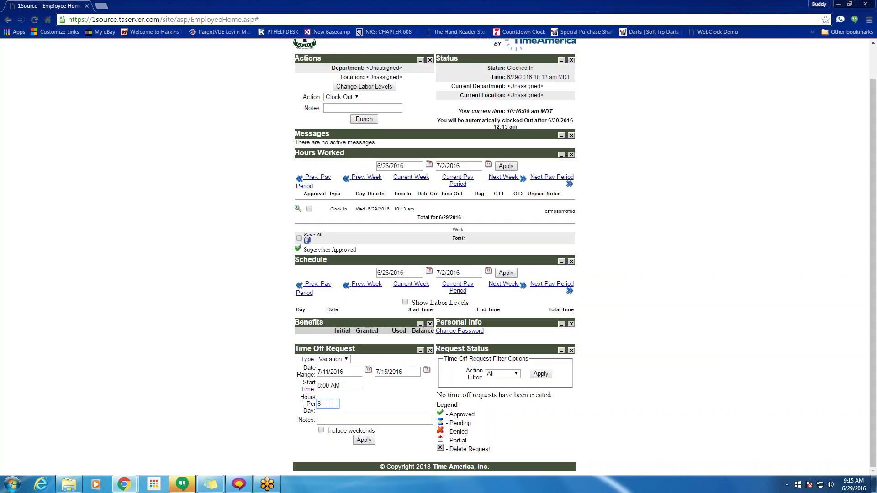
pyautogui.hotkey('ctrl', 'a')
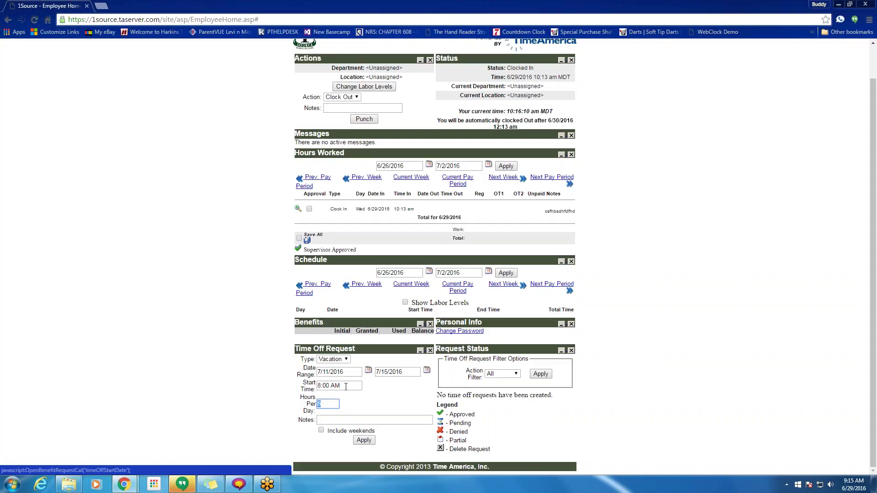
pyautogui.write('2')
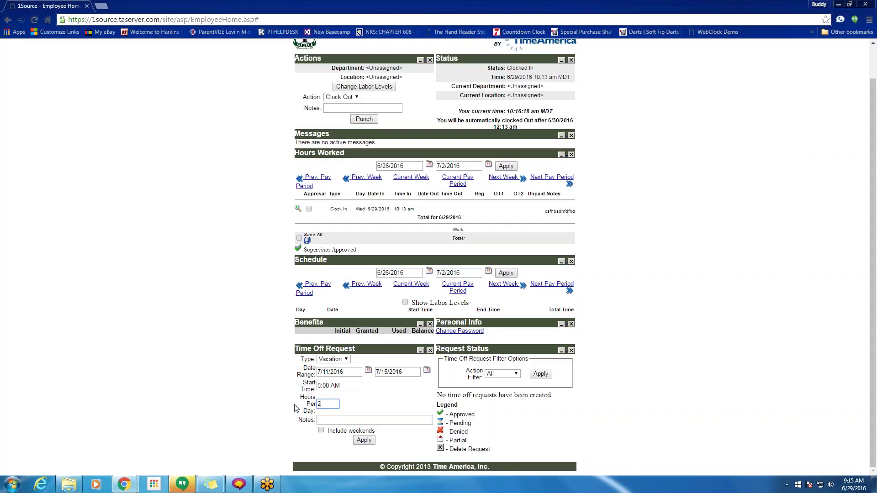
pyautogui.doubleClick(321, 405)
pyautogui.click(345, 422)
pyautogui.moveTo(328, 405); pyautogui.dragTo(309, 404)
pyautogui.write('8')
# - Change the end date to 7/12/2016 and apply the vacation request
pyautogui.click(427, 370)
pyautogui.click(454, 395)
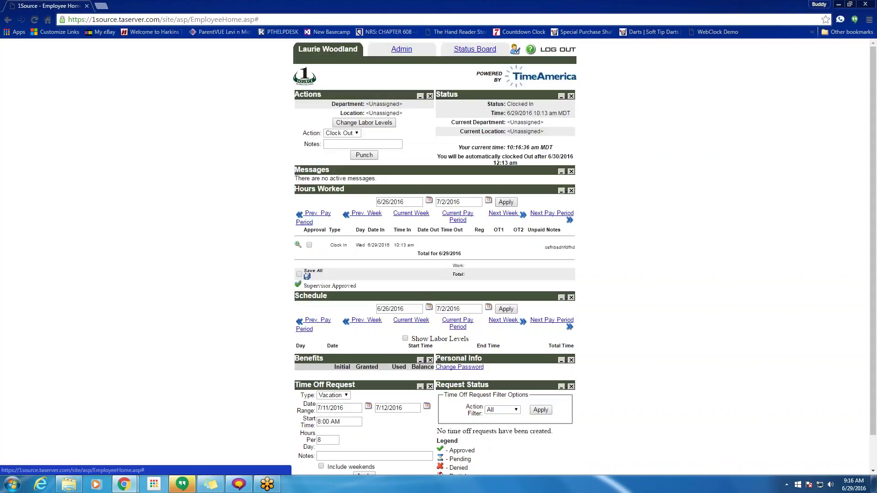
pyautogui.scroll(-1, 376, 423)
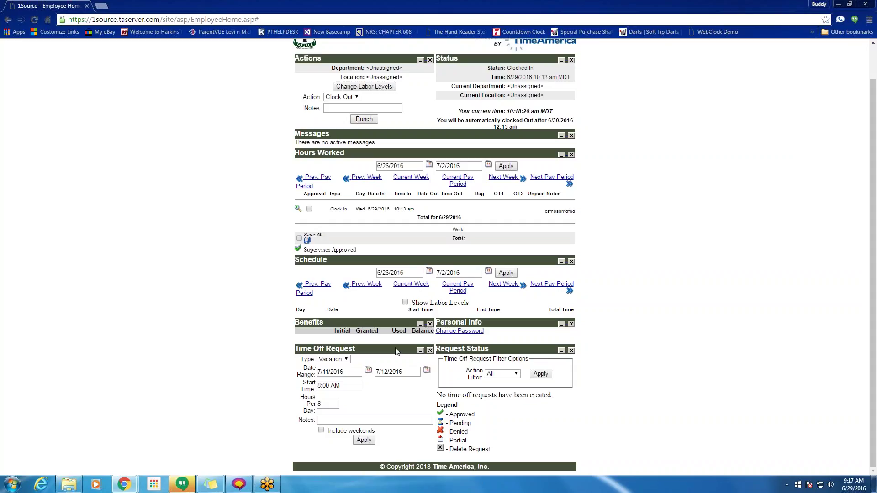
pyautogui.click(364, 441)
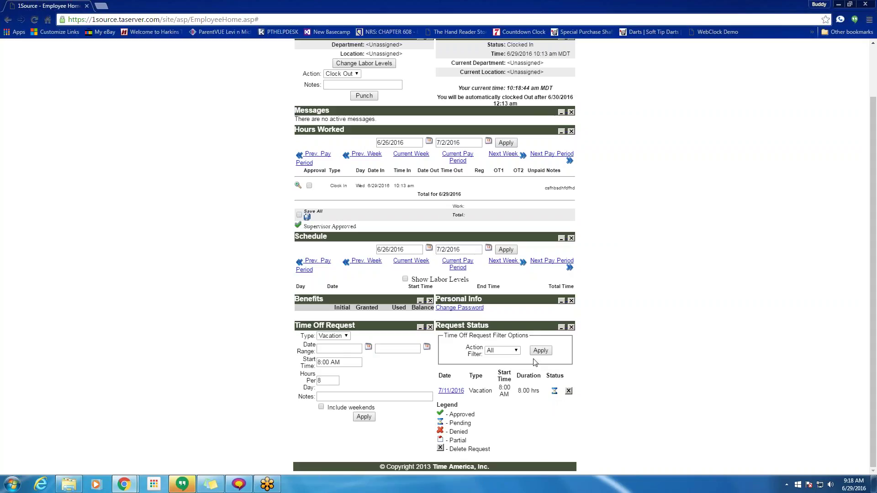
pyautogui.scroll(1, 536, 363)
pyautogui.scroll(1, 621, 259)
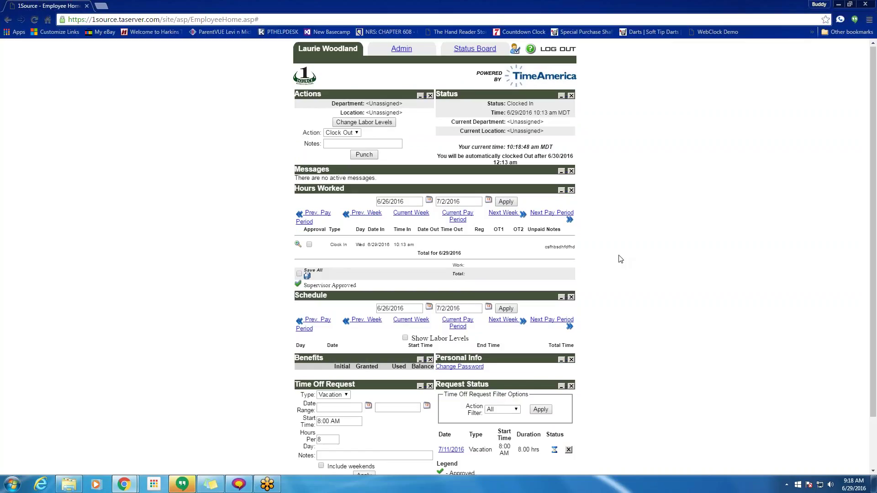
pyautogui.moveTo(417, 246); pyautogui.dragTo(332, 248)
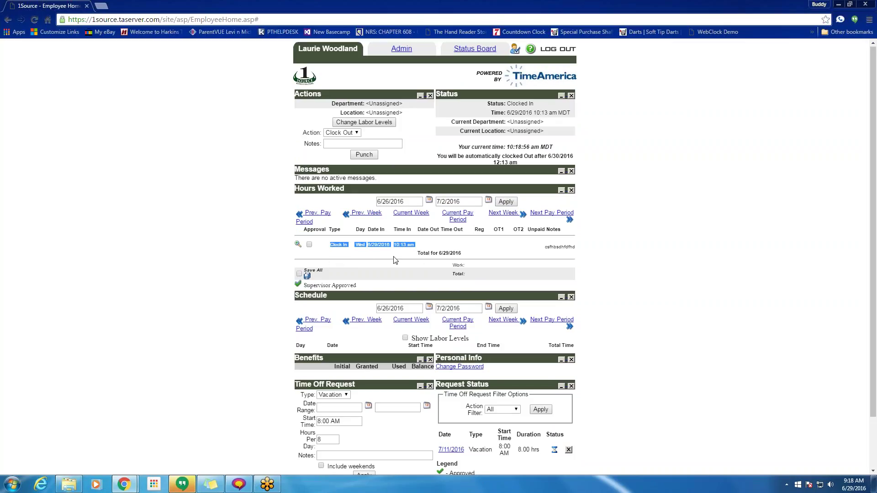
pyautogui.click(299, 274)
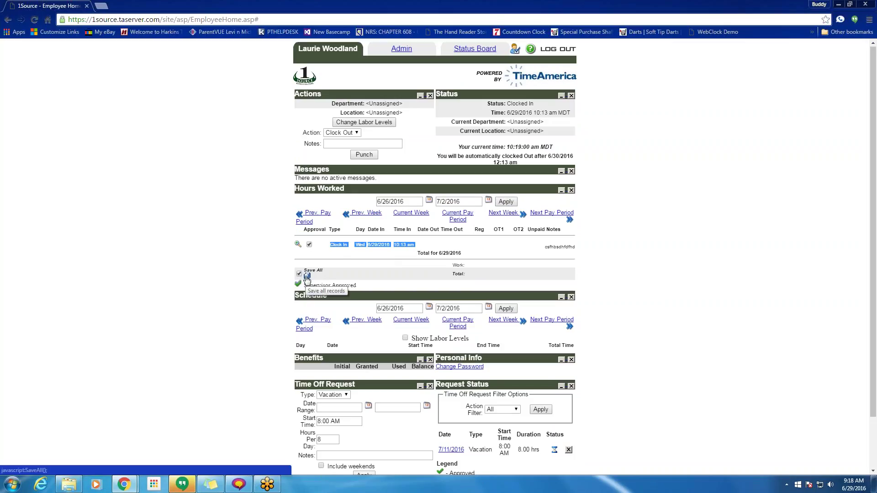
pyautogui.click(306, 276)
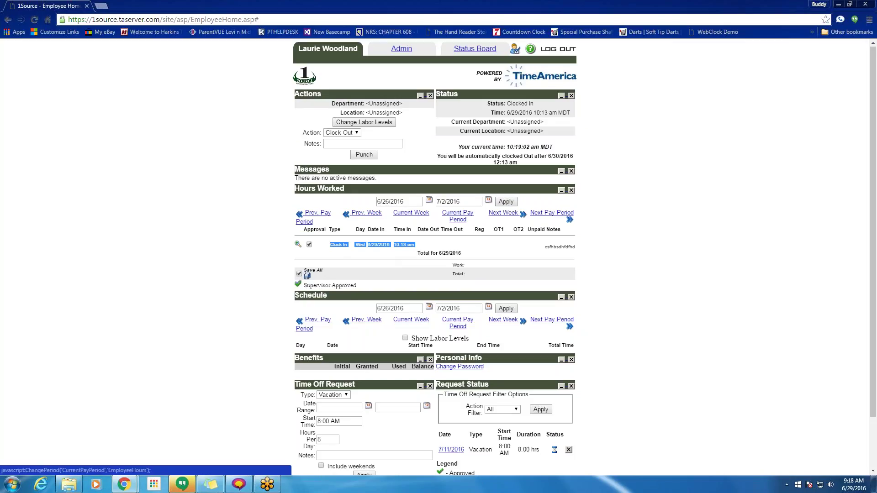
pyautogui.click(309, 245)
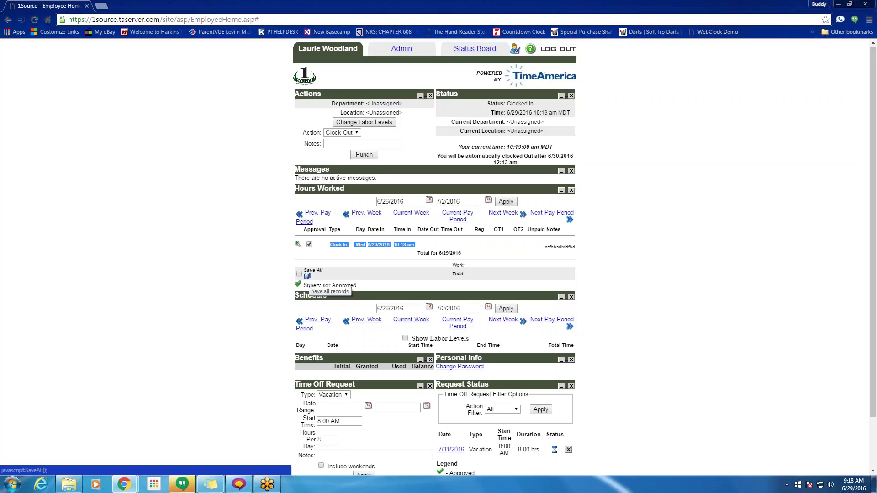
pyautogui.click(307, 276)
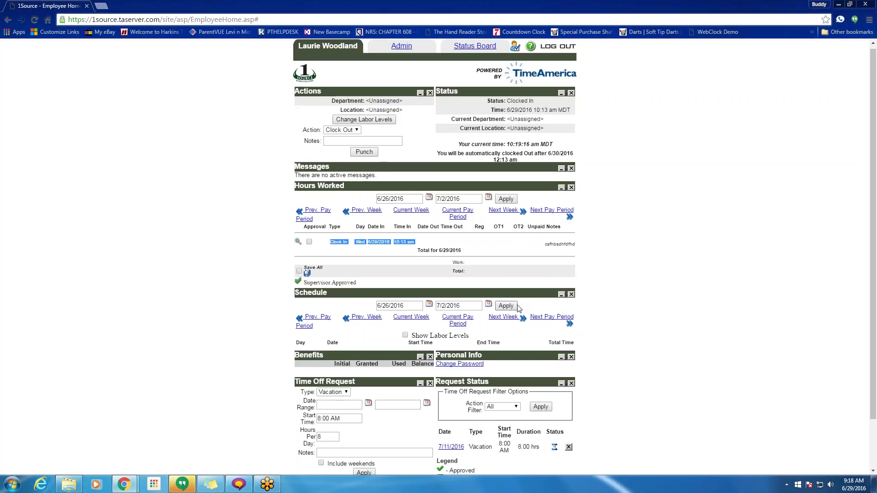
pyautogui.scroll(-2, 513, 306)
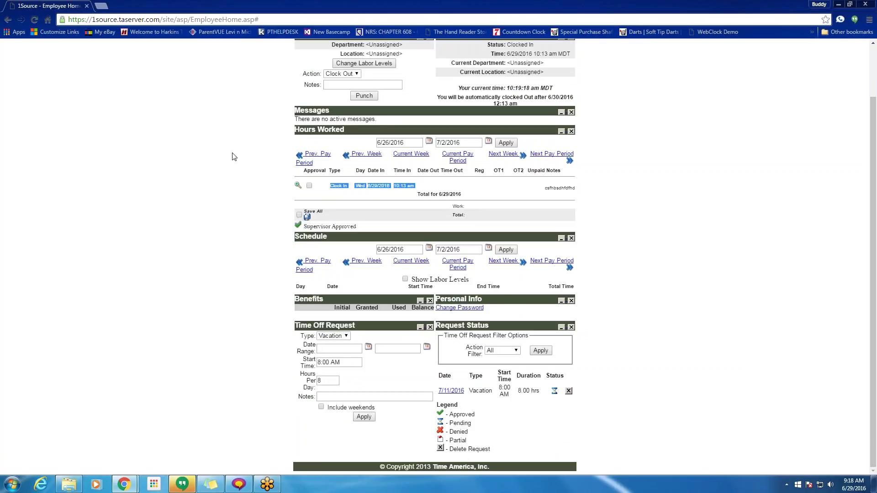
pyautogui.click(483, 307)
pyautogui.moveTo(482, 308); pyautogui.dragTo(437, 309)
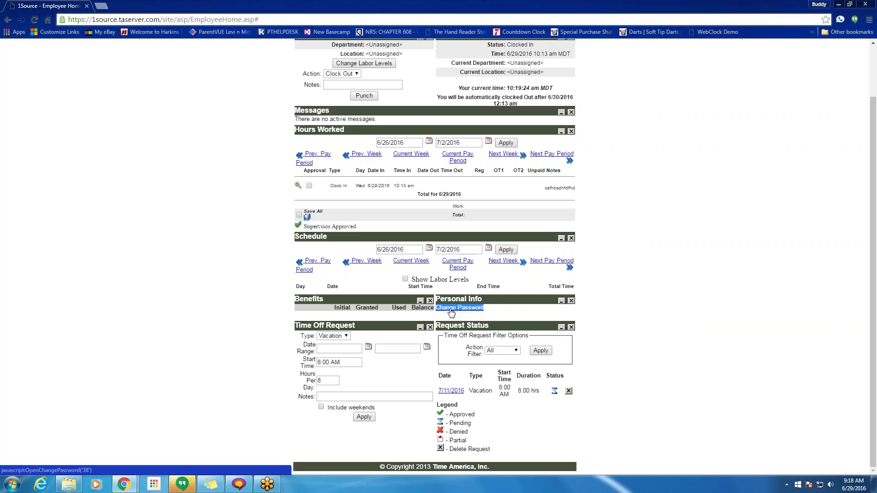
pyautogui.scroll(2, 400, 174)
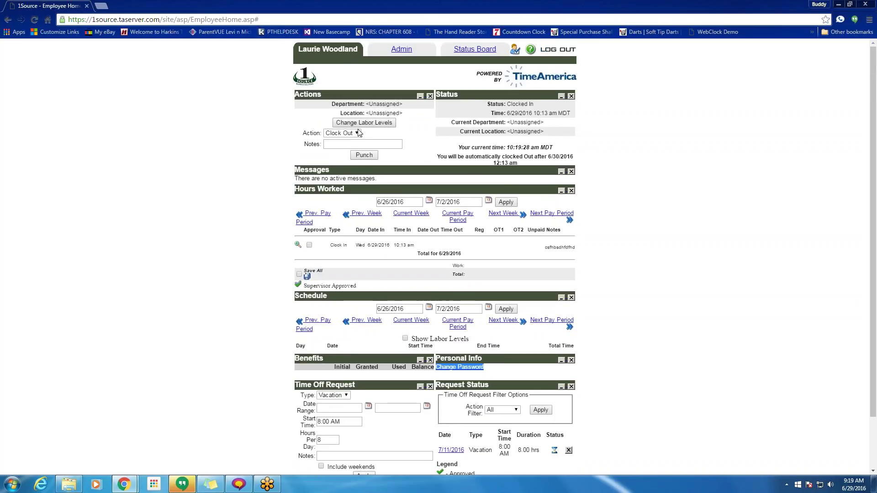
pyautogui.scroll(-2, 434, 228)
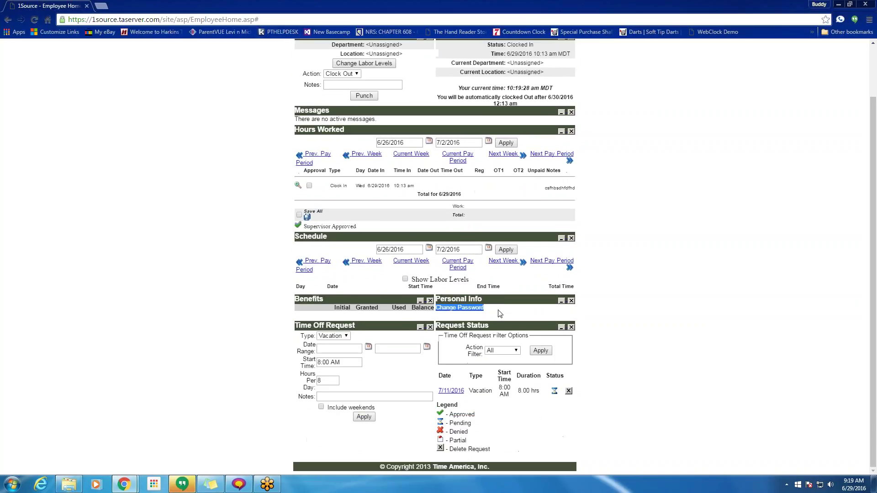
pyautogui.click(470, 313)
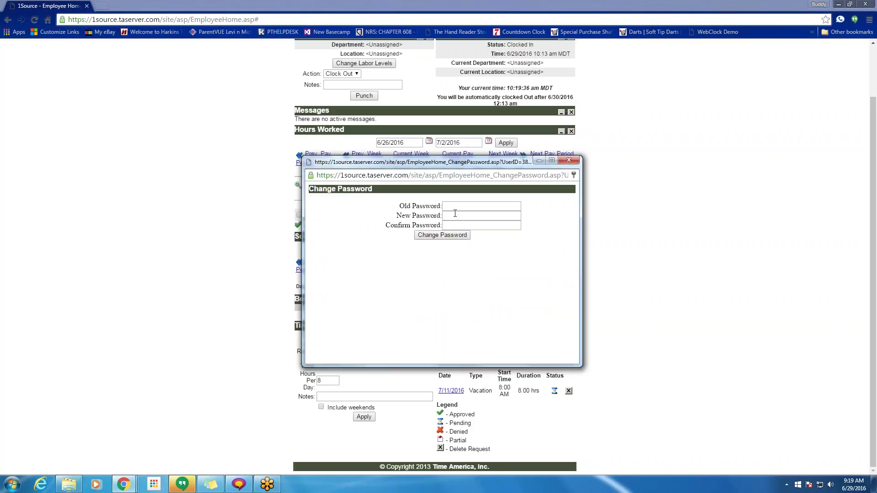
pyautogui.click(569, 160)
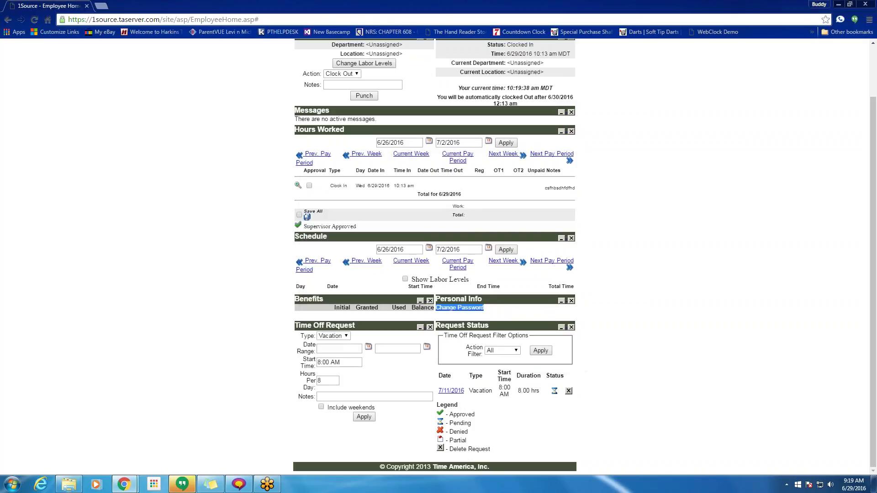
pyautogui.click(525, 315)
pyautogui.scroll(2, 503, 322)
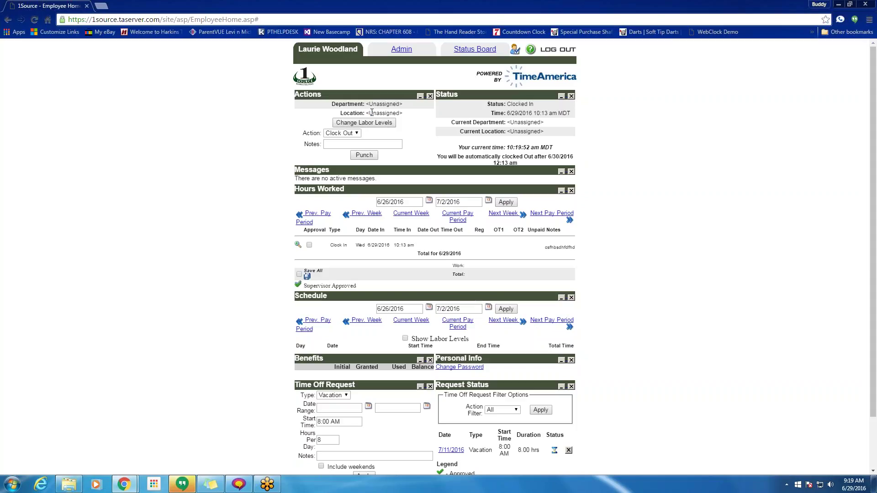
# - Reapply labor levels with Department and Location left Unassigned, confirming the leave-page prompt
pyautogui.moveTo(369, 112)
pyautogui.mouseDown()
pyautogui.moveTo(399, 113)
pyautogui.moveTo(398, 104)
pyautogui.moveTo(369, 105)
pyautogui.mouseUp()
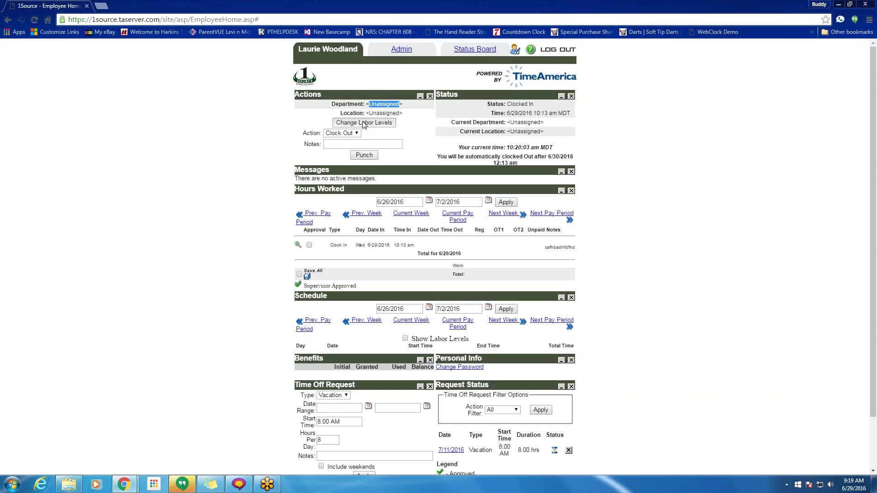
pyautogui.click(363, 122)
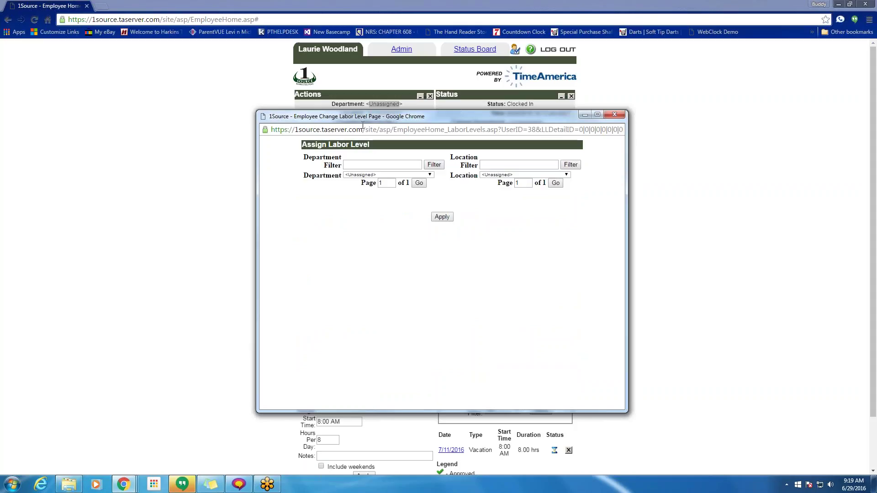
pyautogui.click(538, 176)
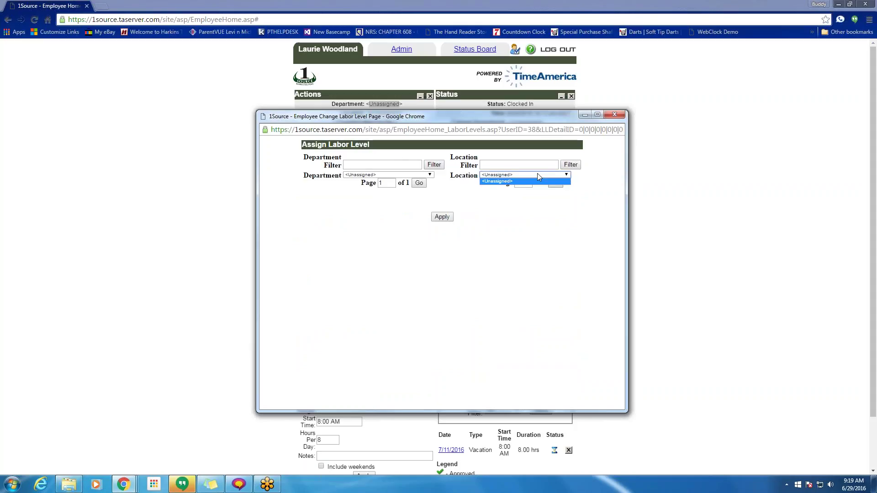
pyautogui.click(532, 182)
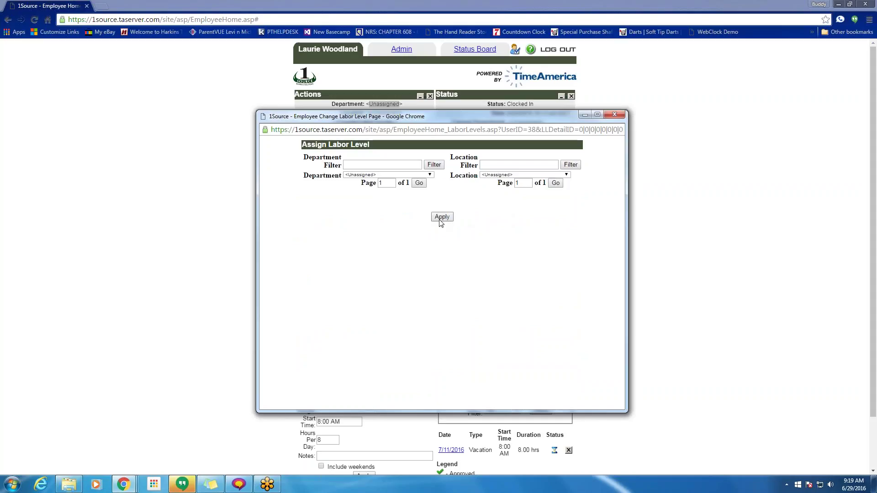
pyautogui.click(440, 217)
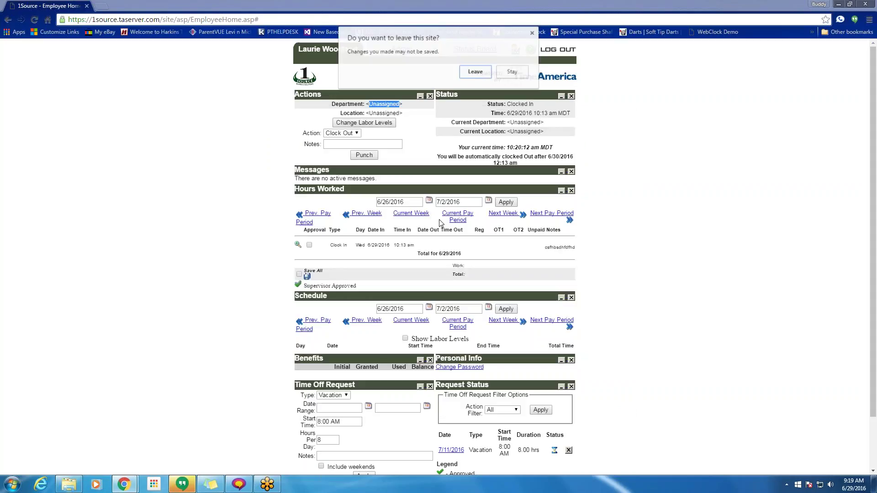
pyautogui.click(476, 72)
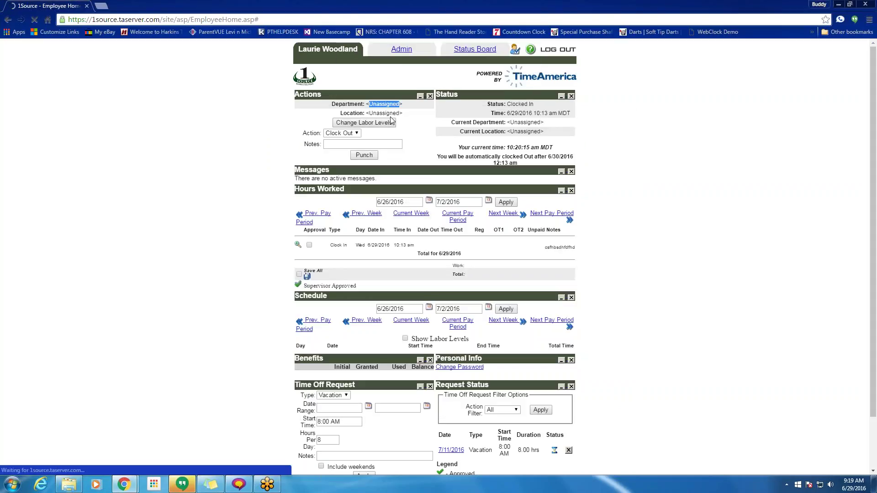
# - Set the punch action to Transfer and open the Assign Labor Level window
pyautogui.scroll(2, 365, 140)
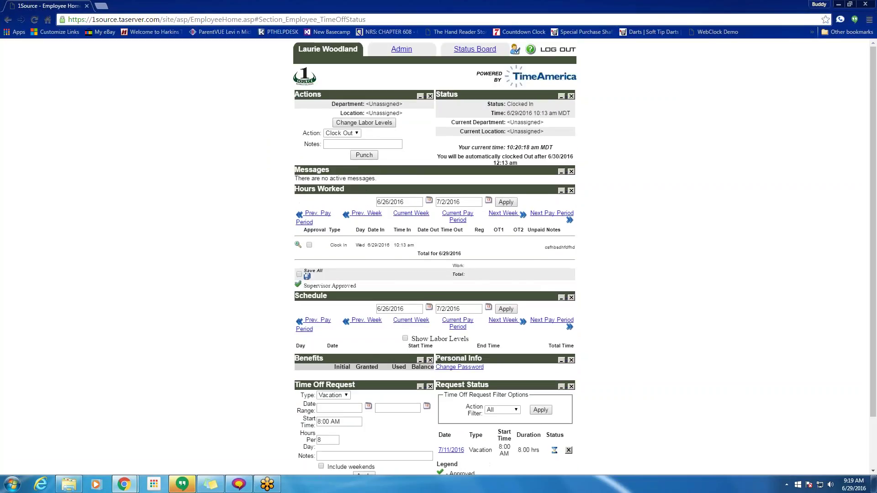
pyautogui.moveTo(369, 114); pyautogui.dragTo(399, 115)
pyautogui.click(342, 133)
pyautogui.click(344, 151)
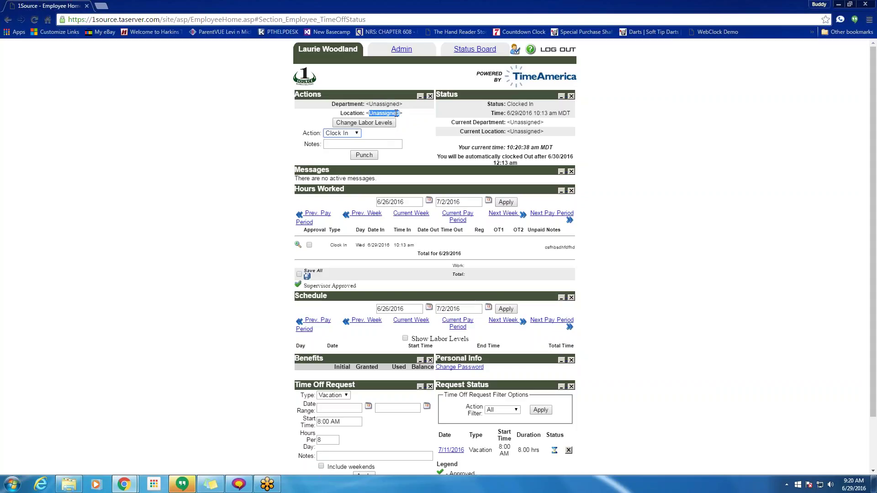
pyautogui.click(356, 133)
pyautogui.moveTo(302, 133); pyautogui.dragTo(322, 133)
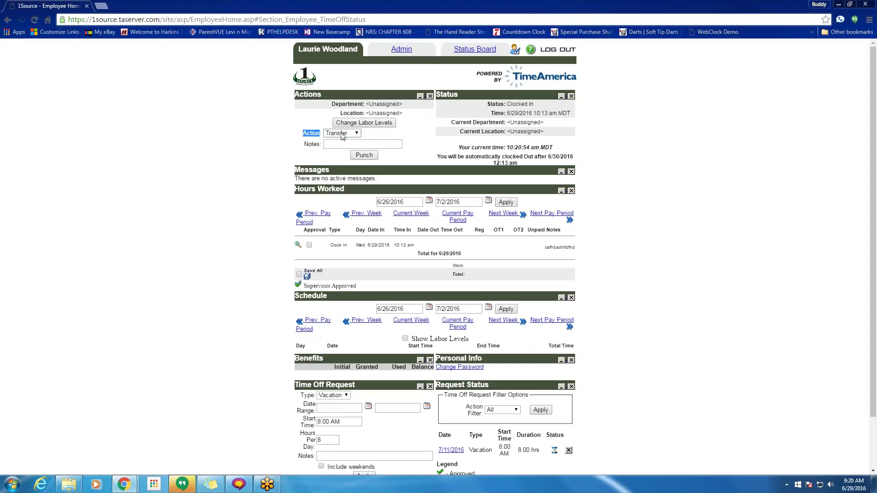
pyautogui.click(383, 123)
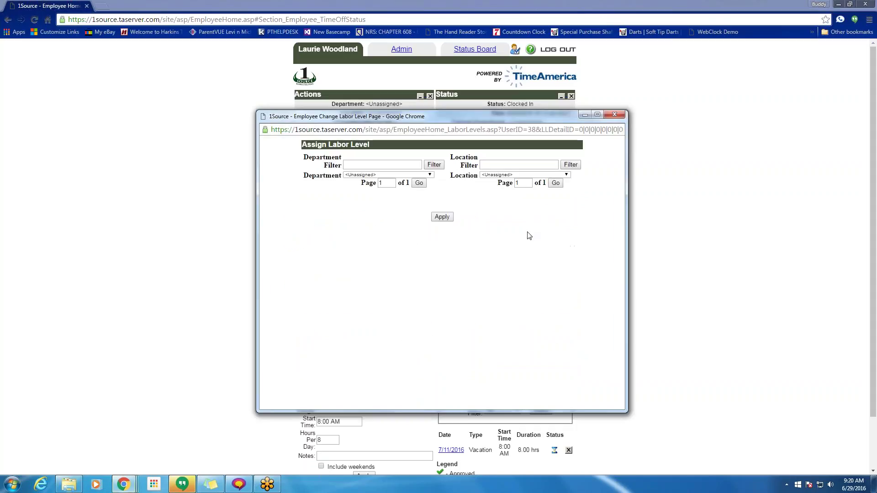
# - Leave the location Unassigned, close the Assign Labor Level popup, and keep the punch action on Transfer
pyautogui.click(524, 175)
pyautogui.click(517, 215)
pyautogui.click(614, 115)
pyautogui.click(342, 133)
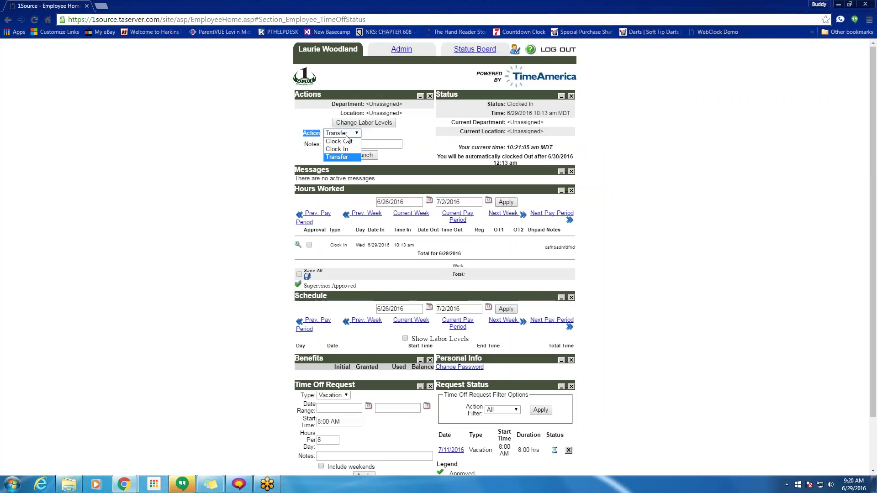
pyautogui.click(340, 158)
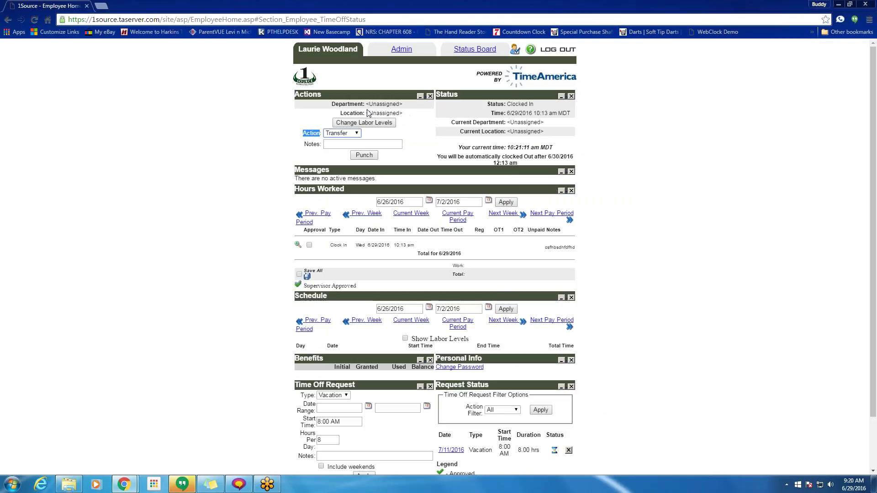
pyautogui.moveTo(370, 113); pyautogui.dragTo(399, 114)
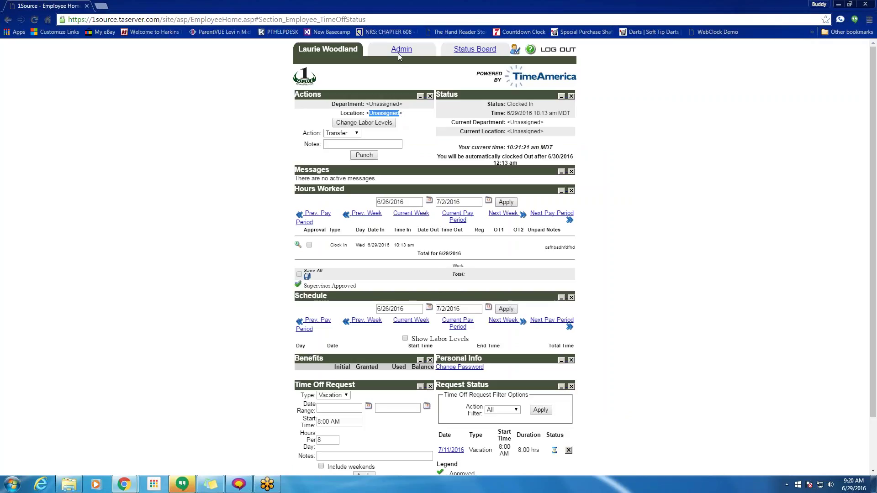
pyautogui.moveTo(340, 116); pyautogui.dragTo(364, 114)
# - Show the previous pay period's hours: 9.00 regular on 6/6, 8.40 overtime on 6/10, 69.50 total
pyautogui.click(319, 214)
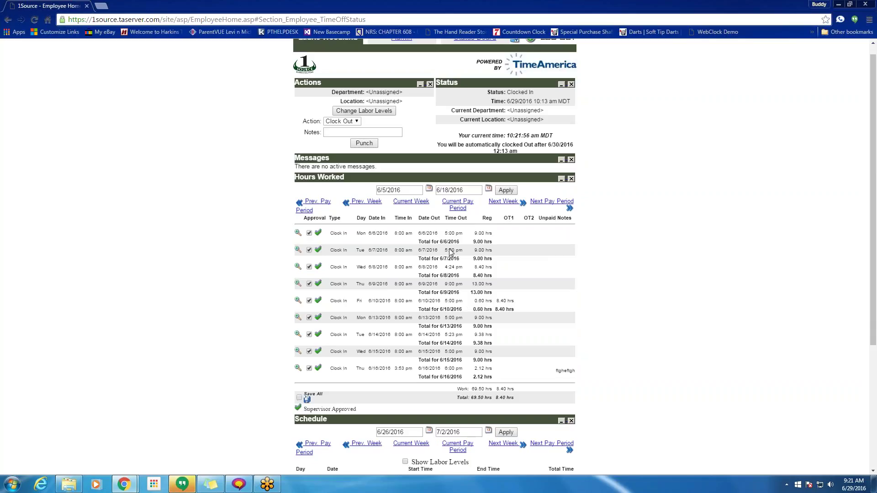
pyautogui.scroll(-2, 454, 322)
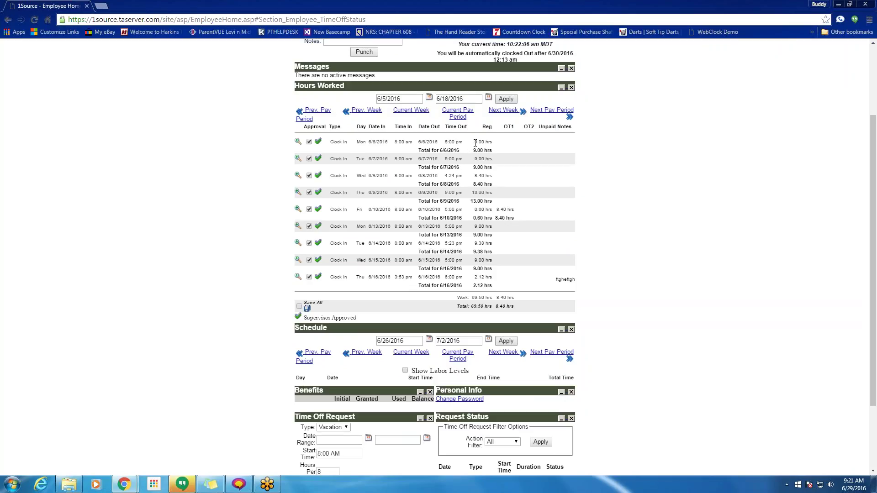
pyautogui.moveTo(474, 142); pyautogui.dragTo(490, 141)
pyautogui.moveTo(496, 209); pyautogui.dragTo(513, 210)
pyautogui.click(465, 305)
pyautogui.moveTo(472, 297); pyautogui.dragTo(515, 298)
pyautogui.moveTo(471, 307); pyautogui.dragTo(506, 306)
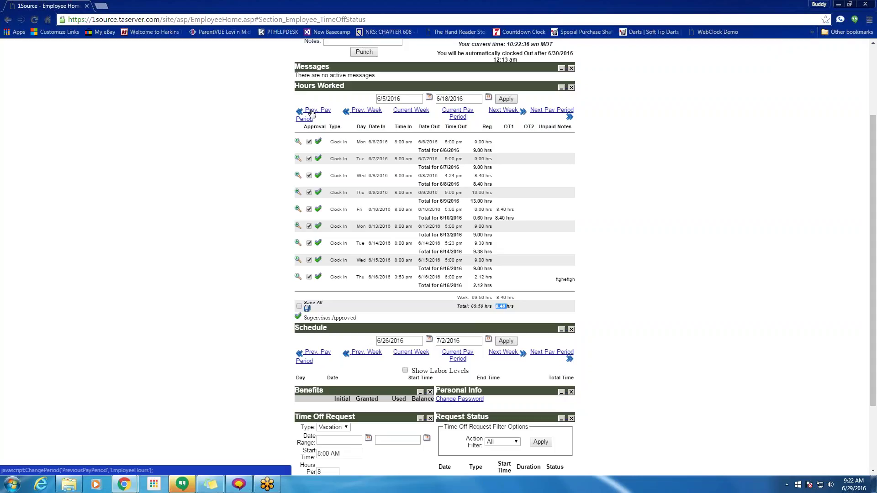
# - Step back through earlier pay periods, then return to 6/5/2016–6/18/2016
pyautogui.click(312, 113)
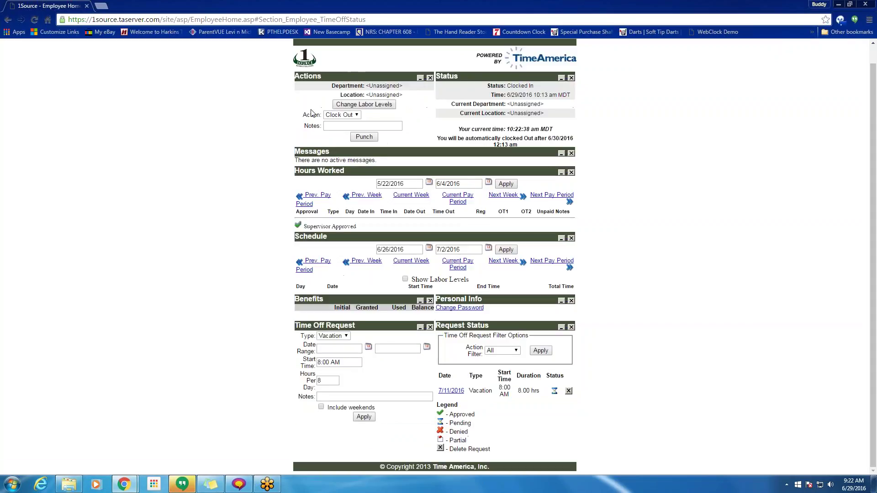
pyautogui.click(358, 195)
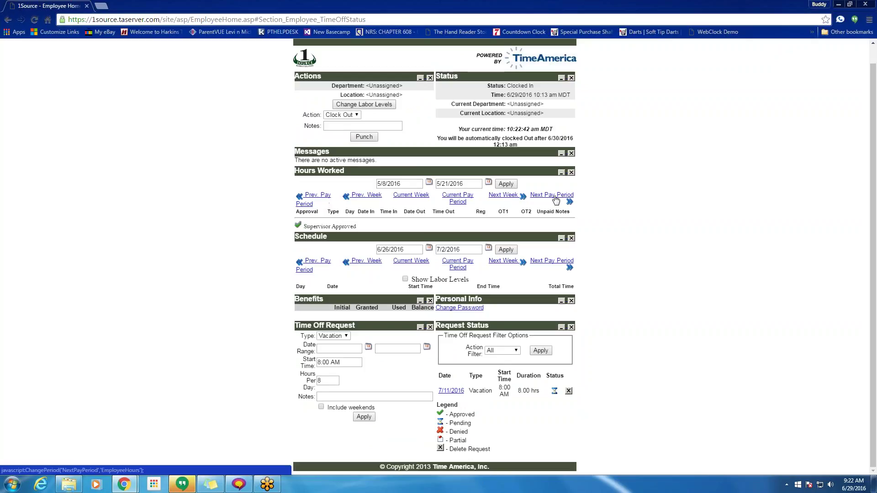
pyautogui.click(555, 196)
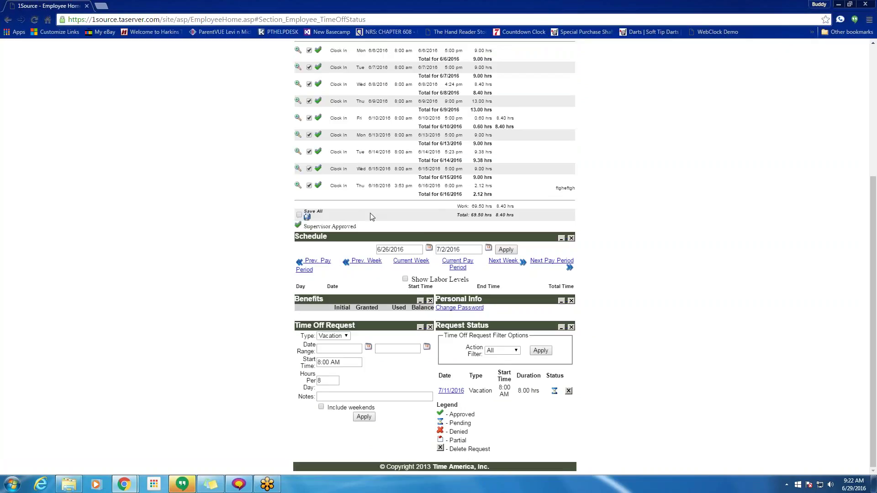
pyautogui.scroll(2, 371, 217)
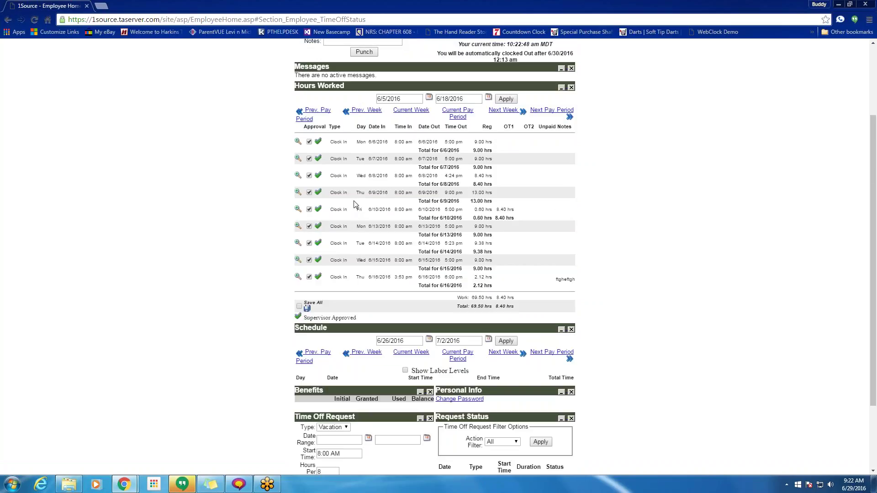
pyautogui.scroll(2, 368, 232)
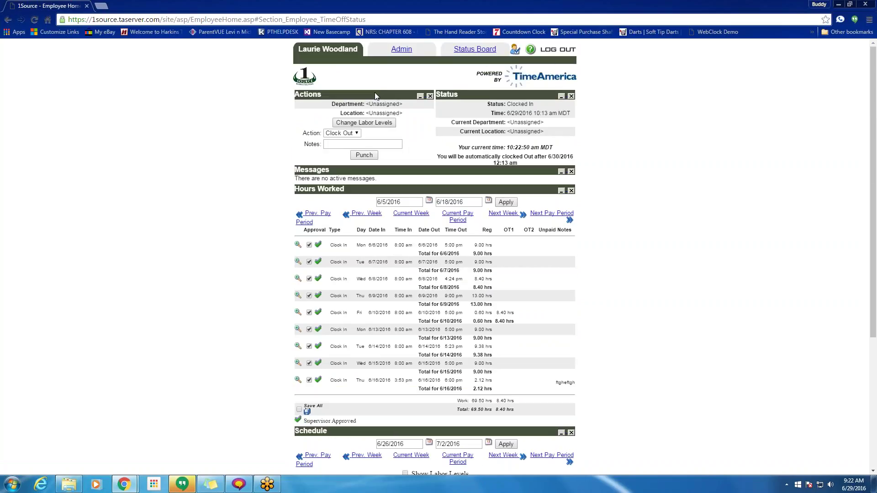
# - Review the pending 16-hour 7/11/2016 vacation request on Admin Home, then go back to the employee page
pyautogui.click(380, 47)
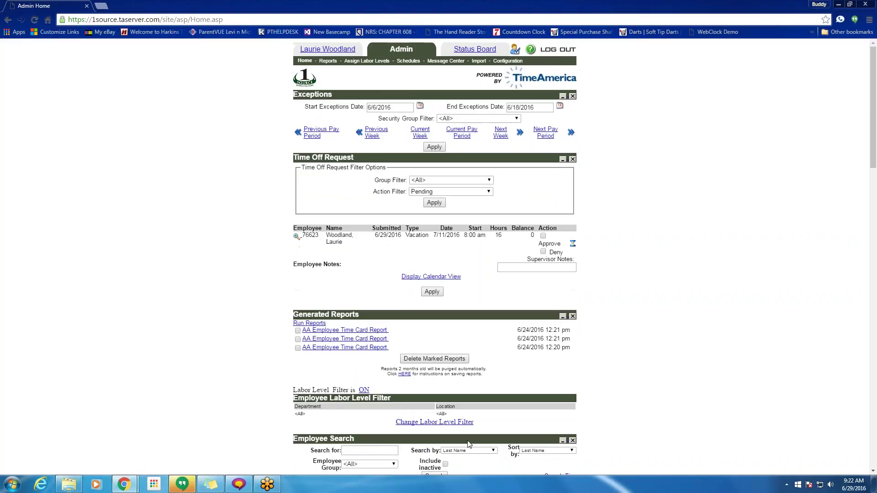
pyautogui.scroll(-8, 470, 445)
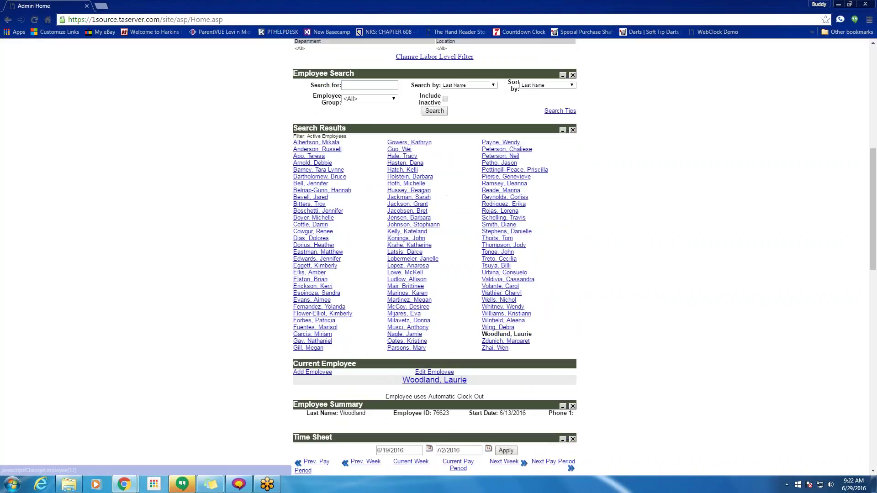
pyautogui.scroll(-6, 378, 320)
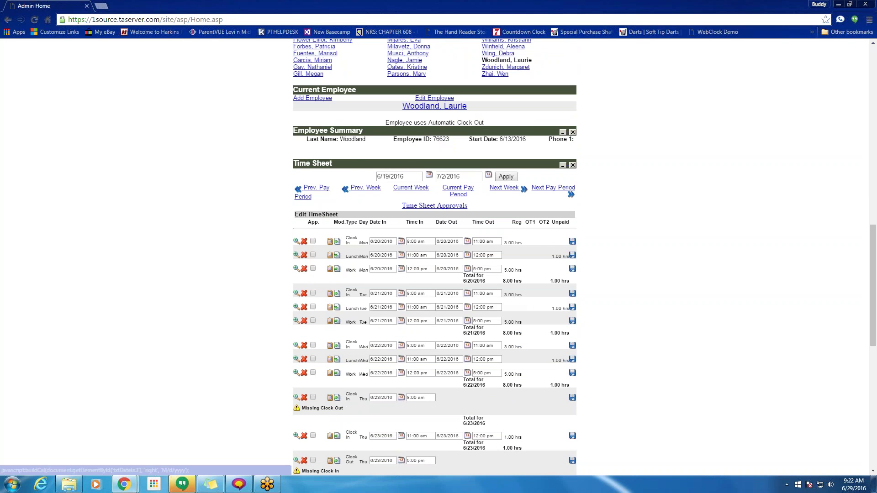
pyautogui.scroll(1, 385, 264)
pyautogui.scroll(12, 435, 255)
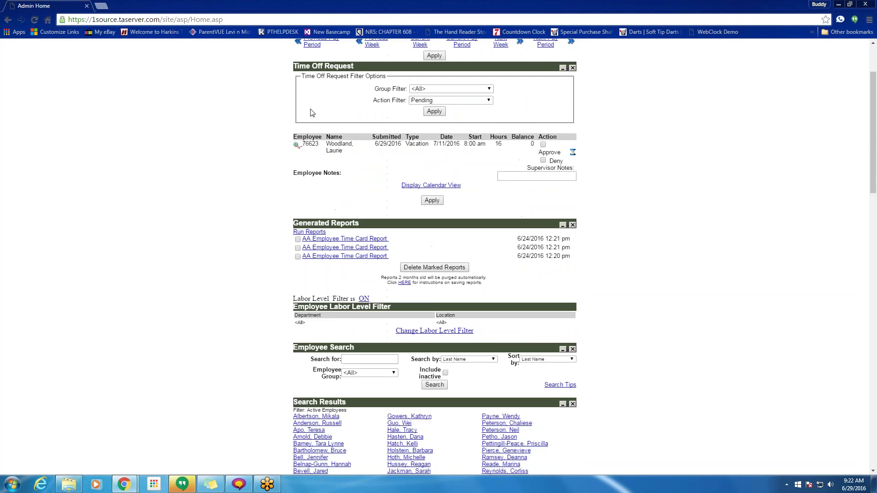
pyautogui.scroll(1, 326, 50)
pyautogui.click(325, 45)
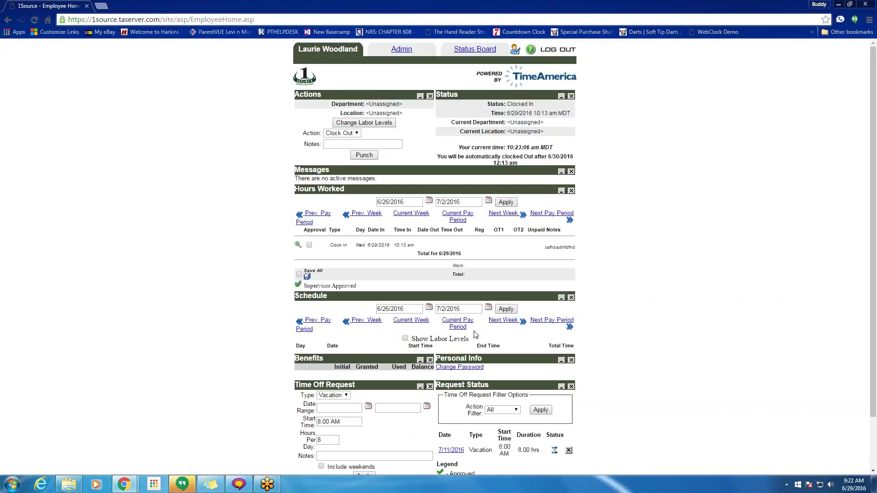
# - Switch Schedule and Hours Worked to the current 6/19/2016–7/2/2016 pay period
pyautogui.click(456, 324)
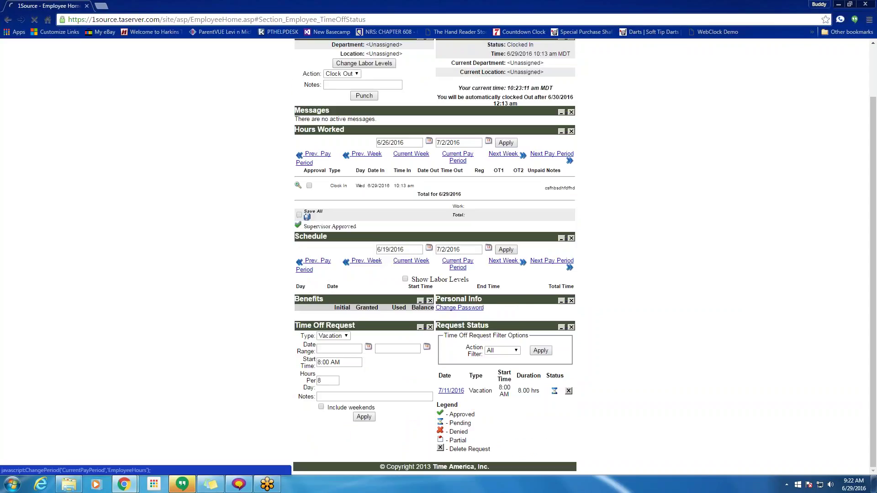
pyautogui.click(448, 160)
pyautogui.scroll(4, 434, 255)
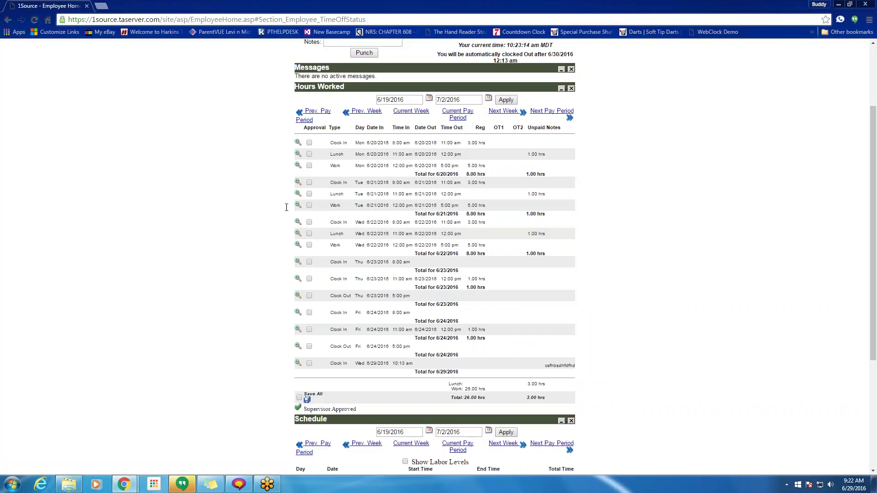
pyautogui.moveTo(287, 207); pyautogui.dragTo(505, 204)
pyautogui.click(609, 193)
# - Review the 6/20 11:00 am lunch entry, its 3.00 regular hours, and the lunch hours total
pyautogui.moveTo(440, 128); pyautogui.dragTo(463, 128)
pyautogui.moveTo(392, 155); pyautogui.dragTo(412, 154)
pyautogui.moveTo(329, 154); pyautogui.dragTo(344, 154)
pyautogui.moveTo(467, 142); pyautogui.dragTo(538, 154)
pyautogui.moveTo(449, 385); pyautogui.dragTo(543, 387)
pyautogui.click(402, 410)
pyautogui.scroll(3, 378, 164)
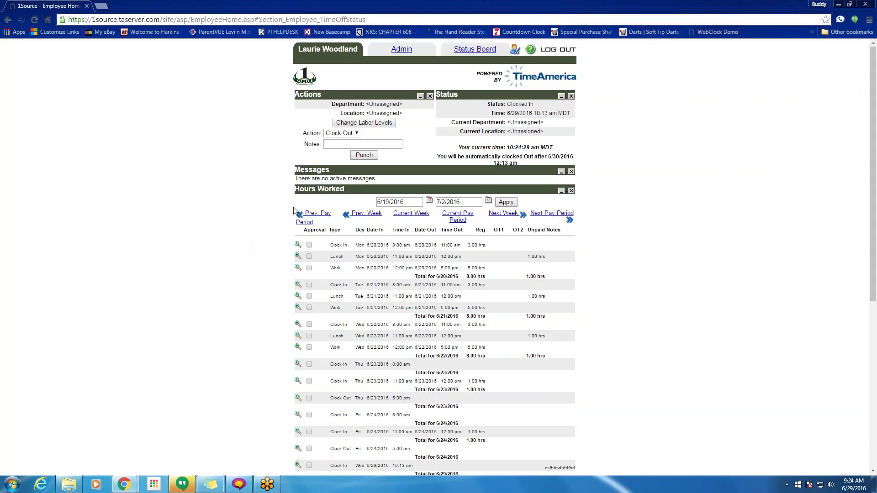
pyautogui.moveTo(439, 158); pyautogui.dragTo(563, 161)
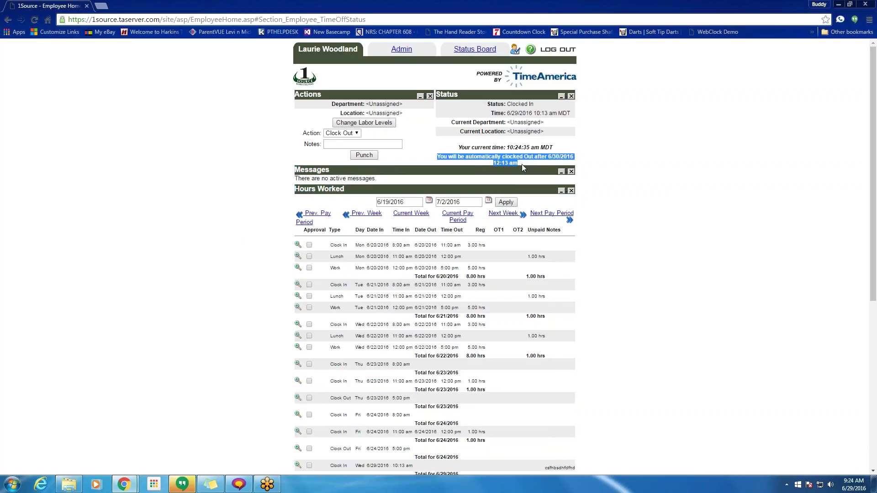
pyautogui.scroll(-2, 522, 163)
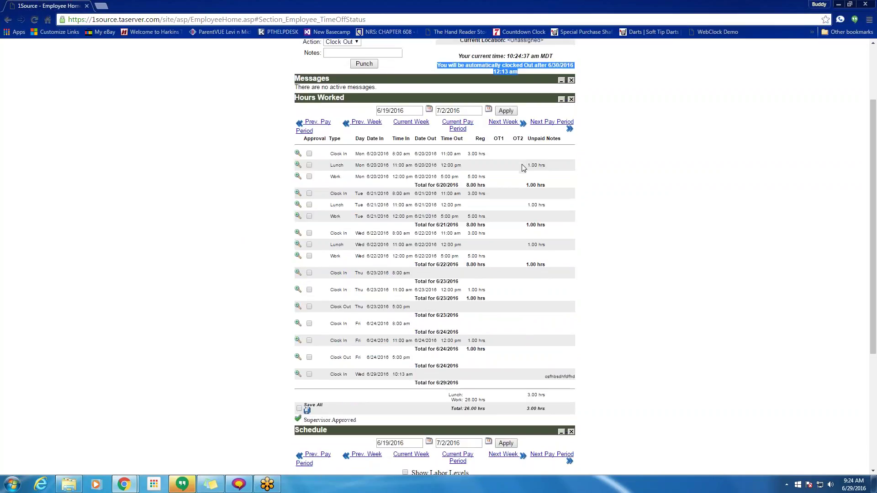
pyautogui.scroll(2, 514, 230)
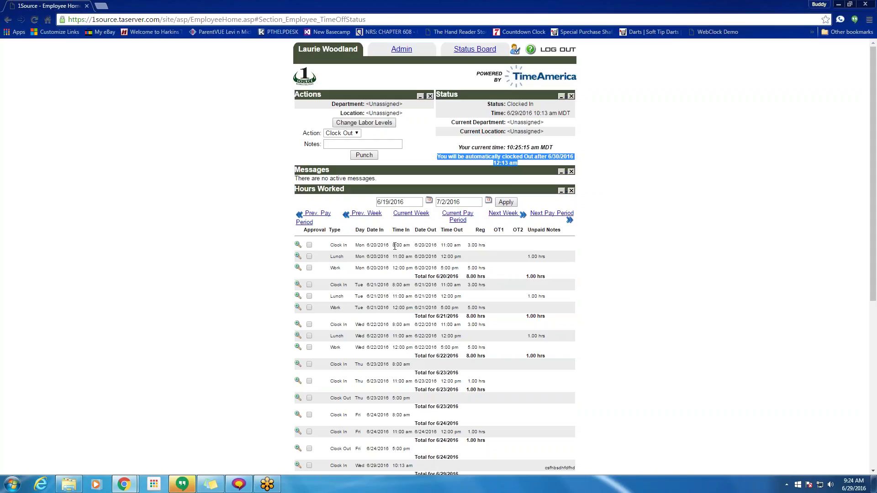
pyautogui.moveTo(392, 245); pyautogui.dragTo(403, 246)
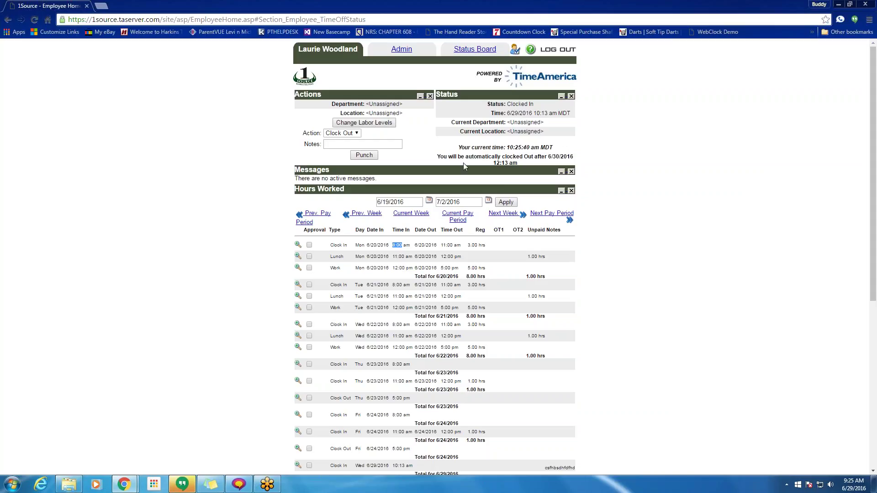
# - Open Admin Home and check the Exceptions, Time Sheet and Schedule date ranges
pyautogui.click(402, 50)
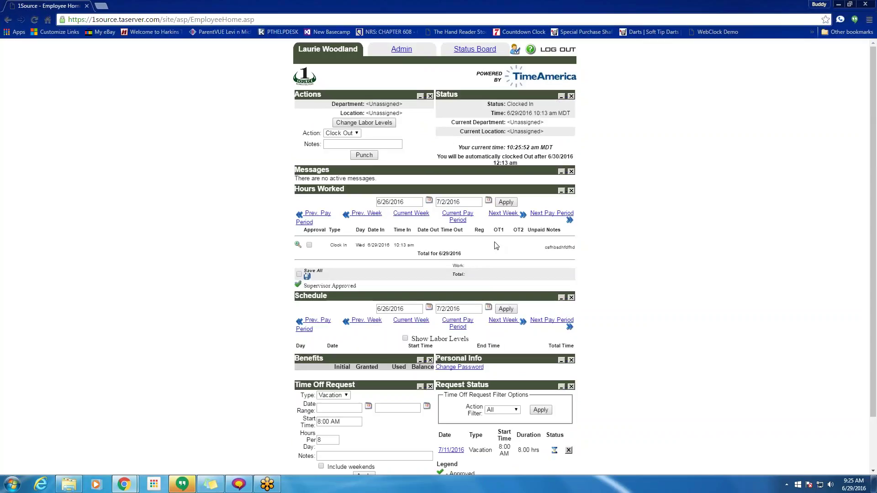
pyautogui.click(402, 50)
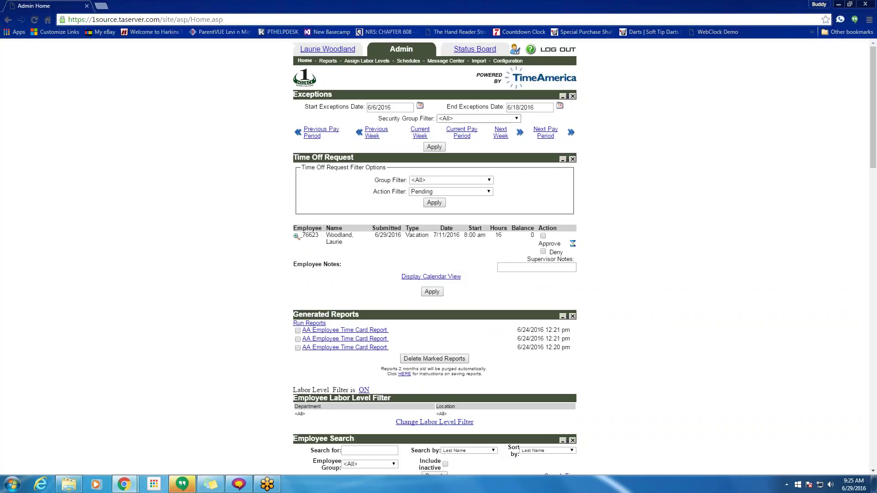
pyautogui.click(376, 108)
pyautogui.click(516, 108)
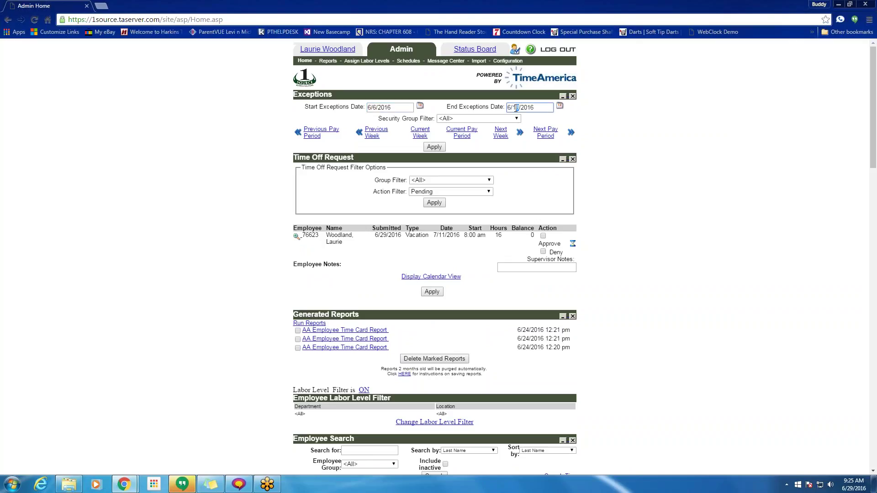
pyautogui.scroll(-10, 516, 108)
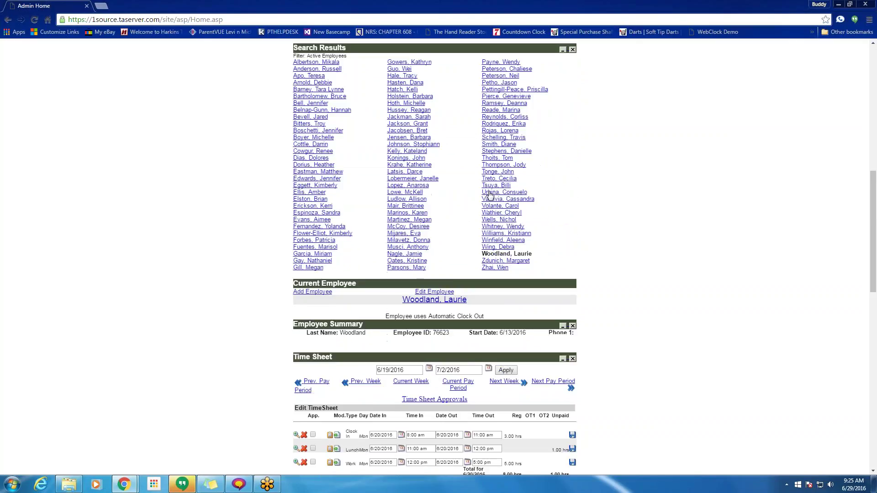
pyautogui.scroll(-4, 490, 194)
pyautogui.moveTo(392, 176); pyautogui.dragTo(377, 177)
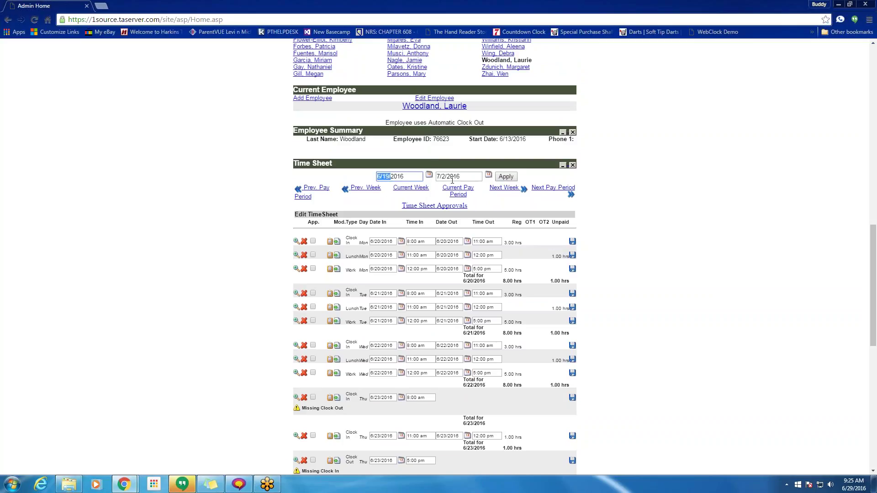
pyautogui.click(453, 180)
pyautogui.scroll(-9, 453, 181)
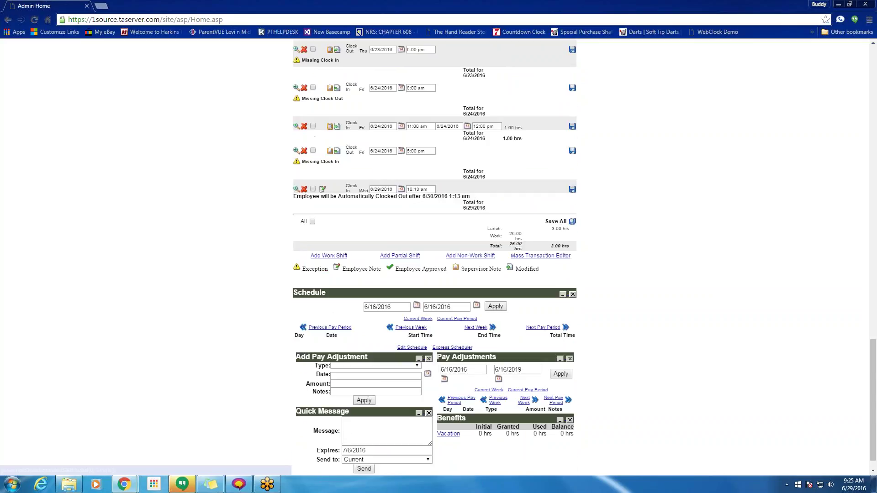
pyautogui.click(373, 308)
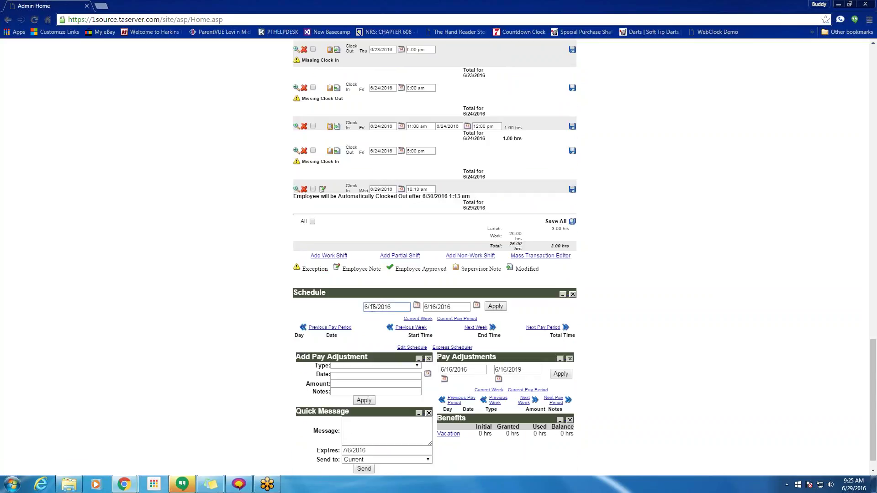
pyautogui.moveTo(432, 308); pyautogui.dragTo(438, 308)
pyautogui.scroll(20, 456, 306)
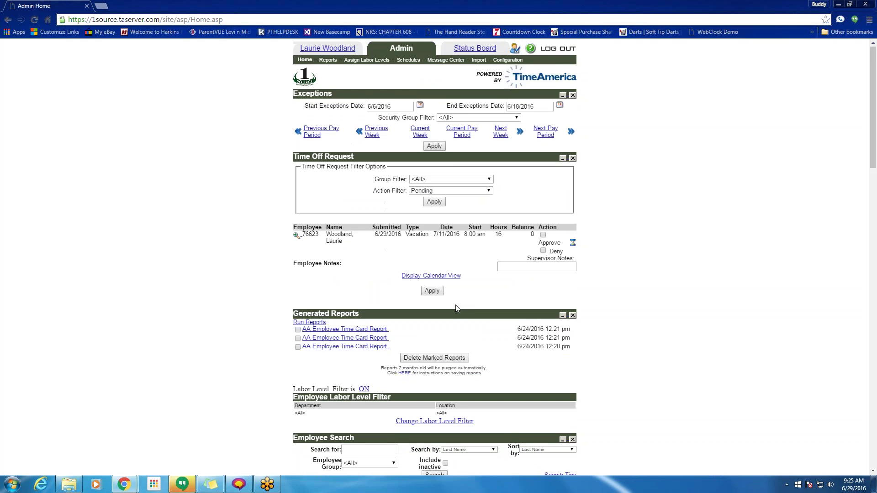
# - List exceptions for the previous pay period, then back on the current 6/19/2016–7/2/2016 period
pyautogui.click(460, 132)
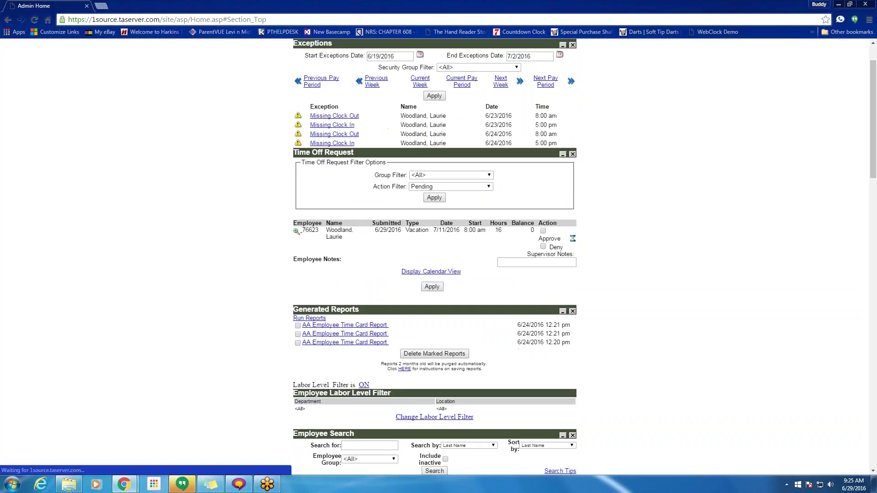
pyautogui.click(311, 82)
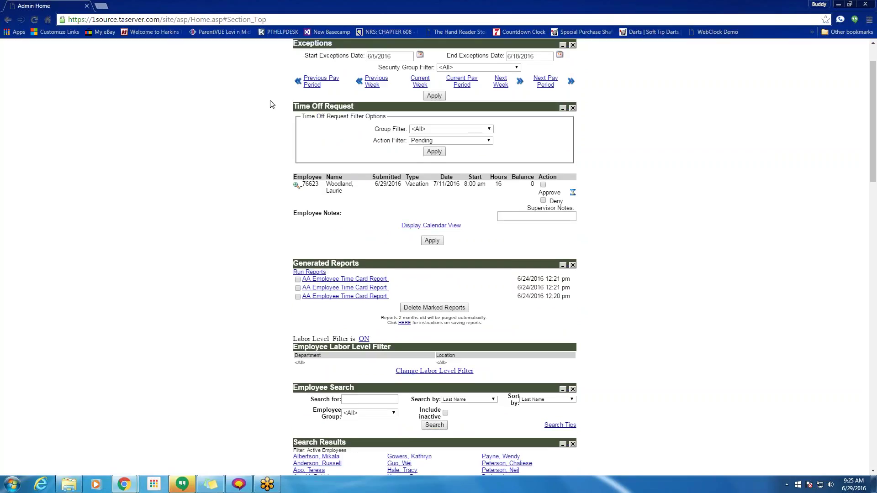
pyautogui.click(467, 81)
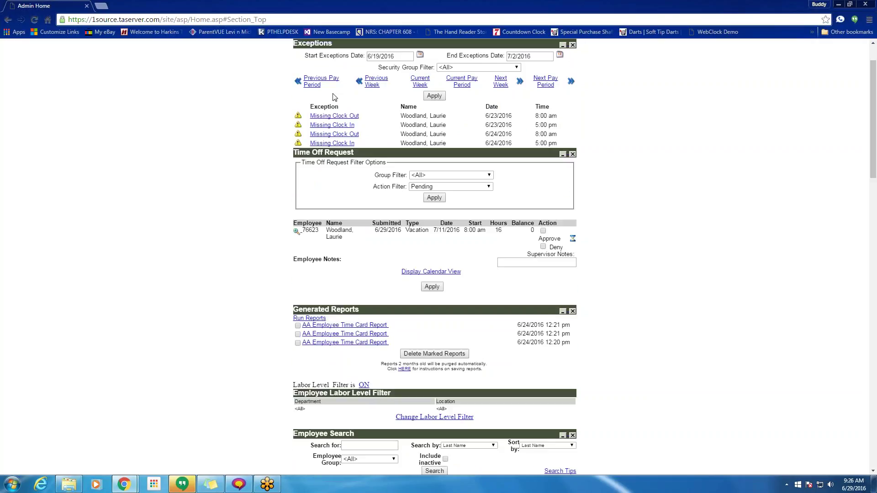
pyautogui.scroll(-20, 384, 169)
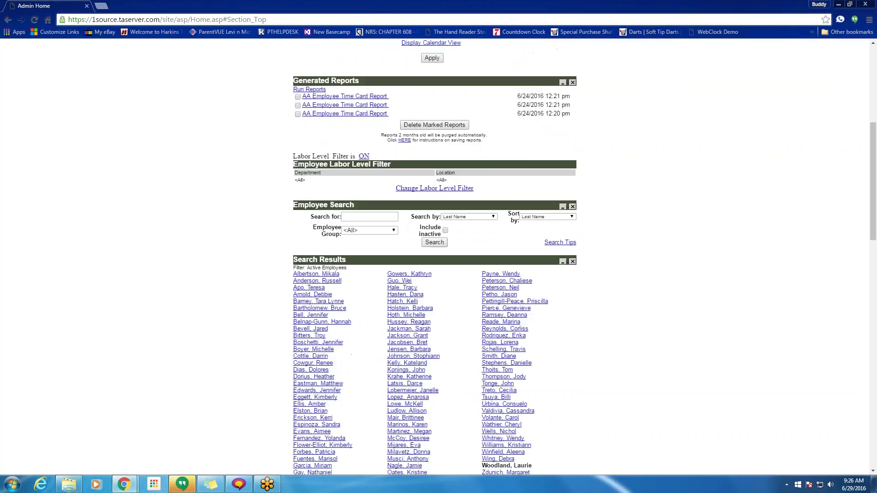
pyautogui.scroll(-3, 417, 238)
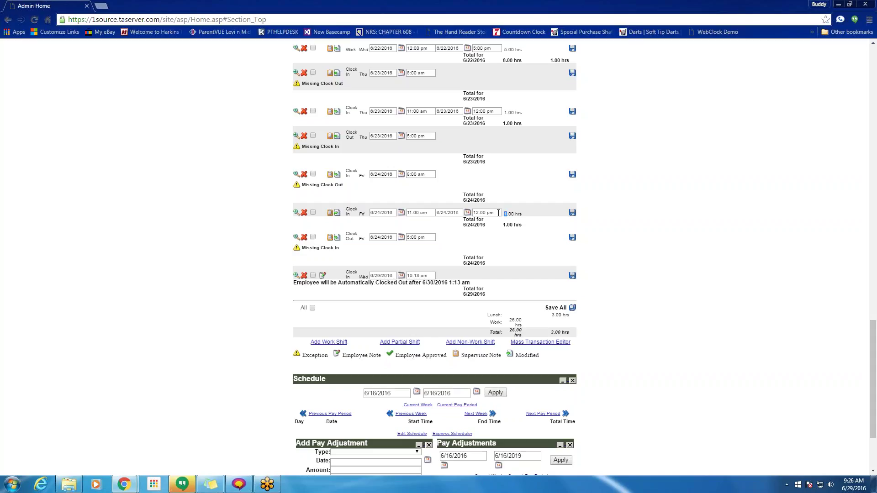
pyautogui.moveTo(499, 213); pyautogui.dragTo(463, 217)
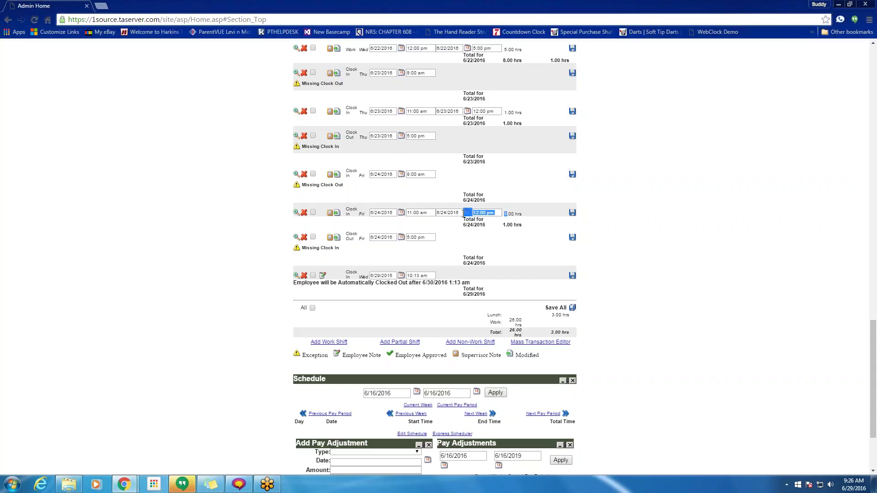
pyautogui.click(494, 213)
pyautogui.doubleClick(443, 213)
pyautogui.doubleClick(379, 276)
pyautogui.click(296, 276)
pyautogui.click(297, 212)
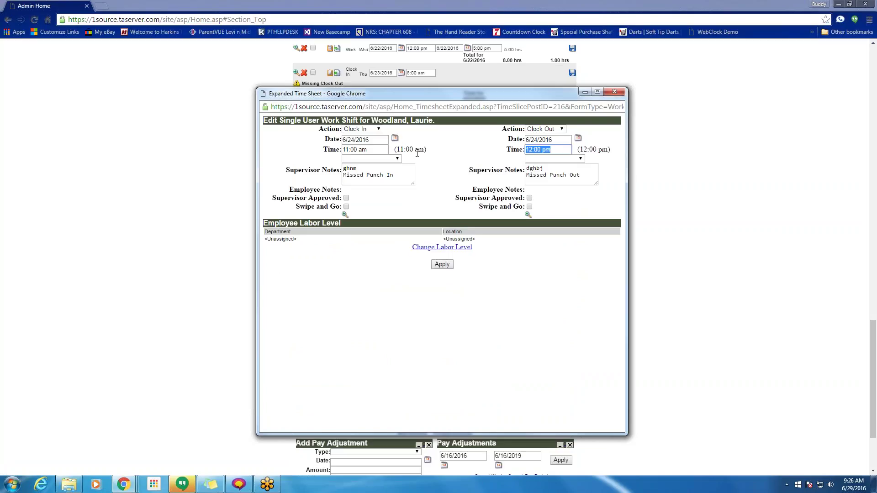
pyautogui.click(546, 179)
pyautogui.click(442, 264)
pyautogui.click(624, 91)
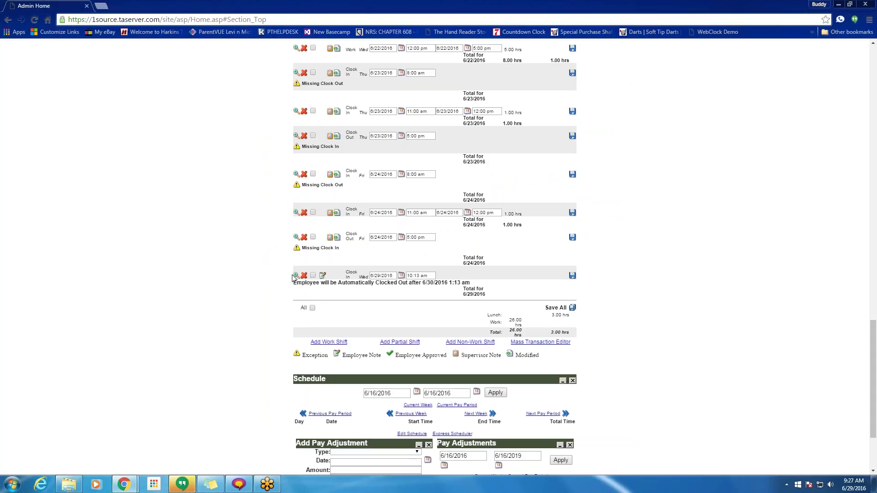
pyautogui.click(297, 275)
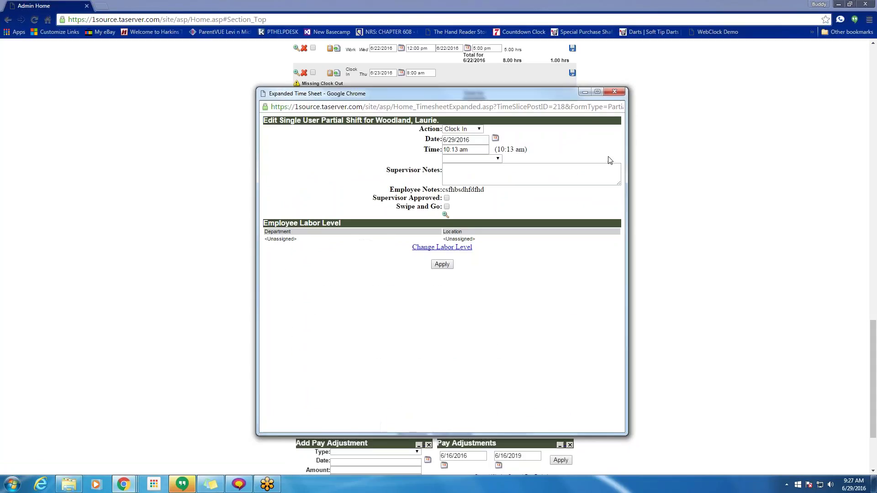
pyautogui.click(614, 91)
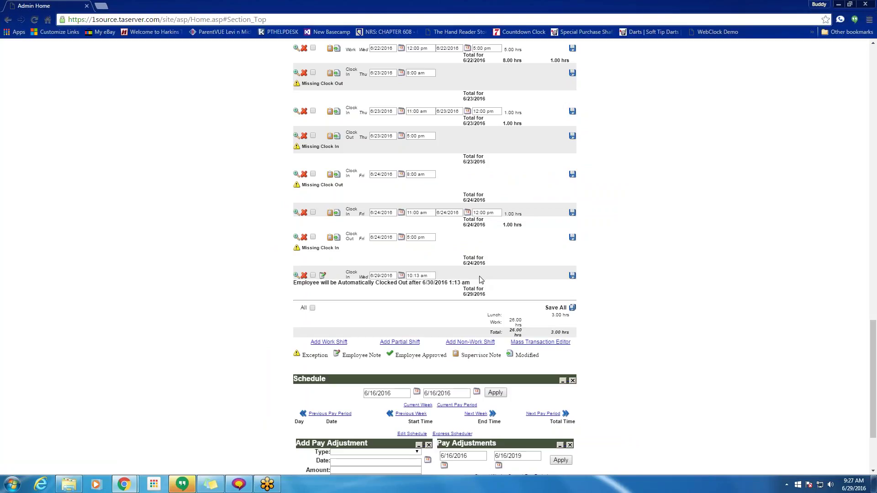
pyautogui.click(296, 276)
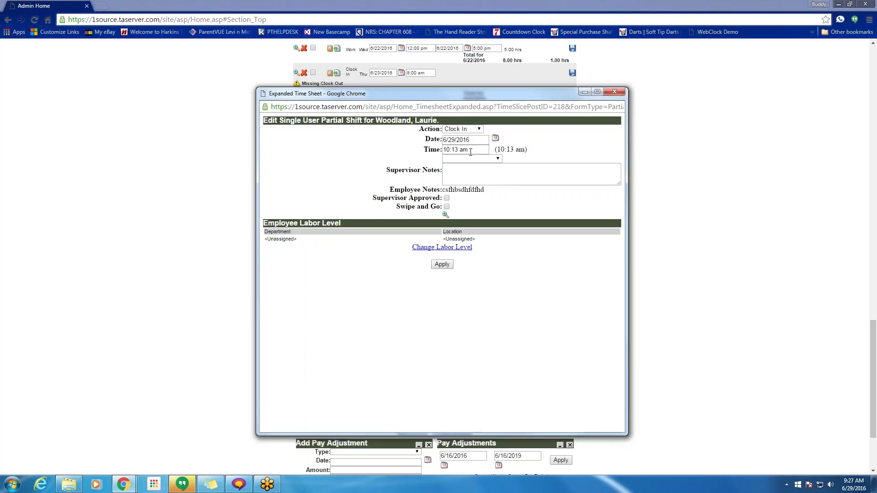
pyautogui.moveTo(471, 151); pyautogui.dragTo(444, 152)
pyautogui.click(614, 91)
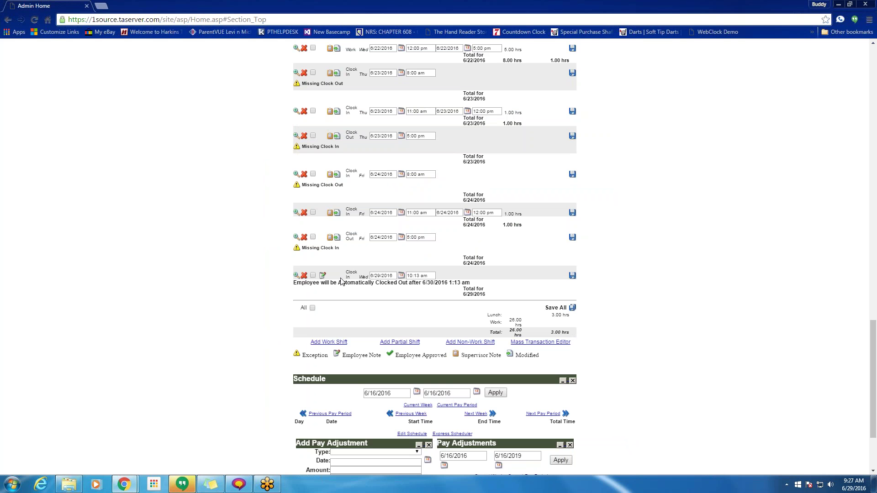
pyautogui.scroll(10, 343, 281)
pyautogui.scroll(15, 352, 282)
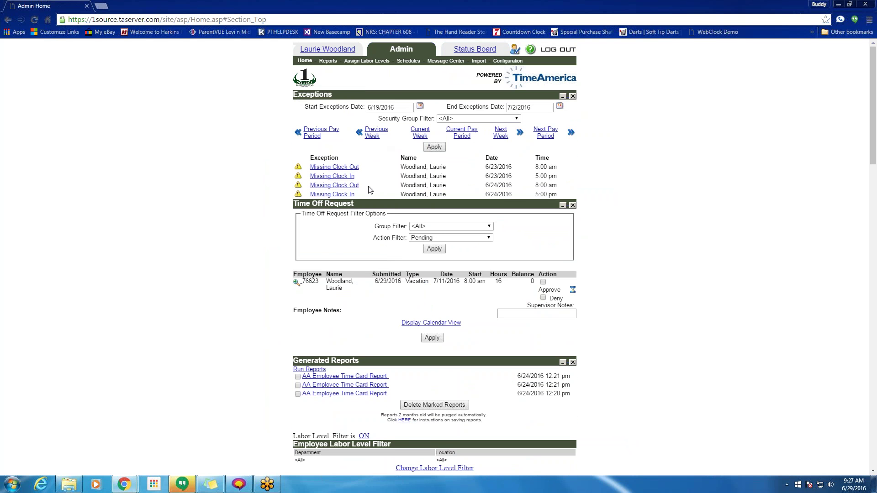
pyautogui.click(330, 171)
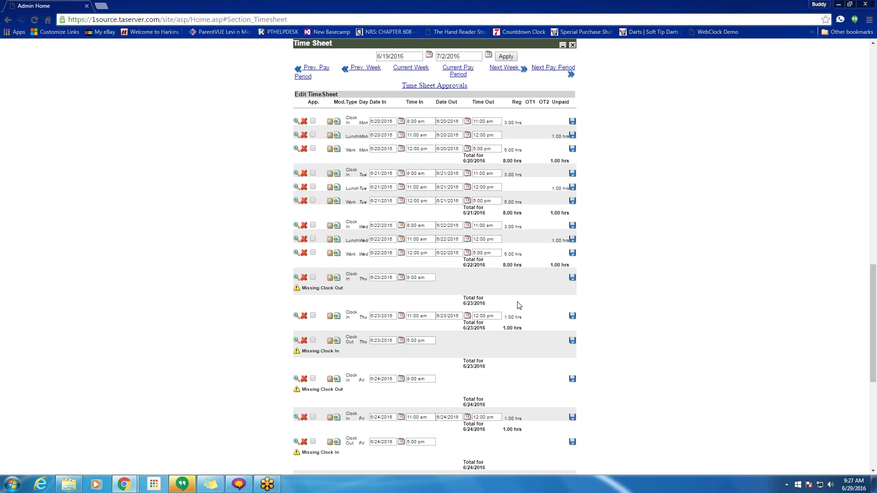
pyautogui.scroll(15, 371, 391)
pyautogui.scroll(5, 371, 392)
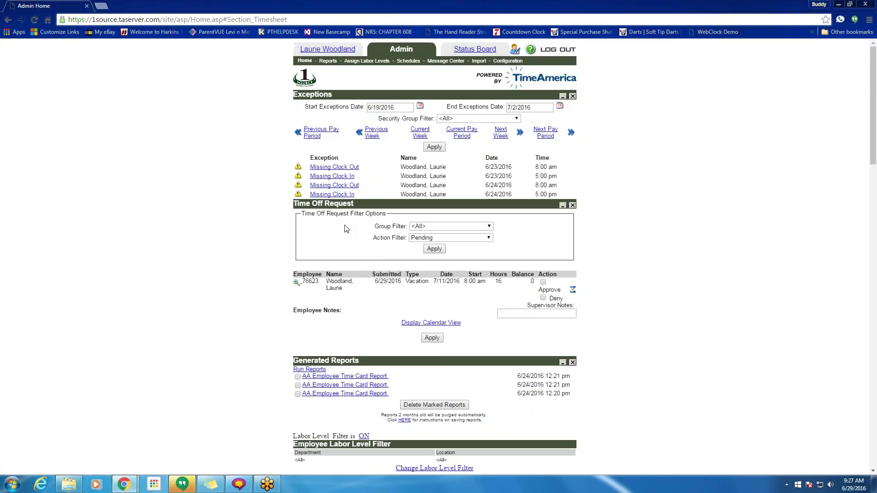
pyautogui.click(434, 238)
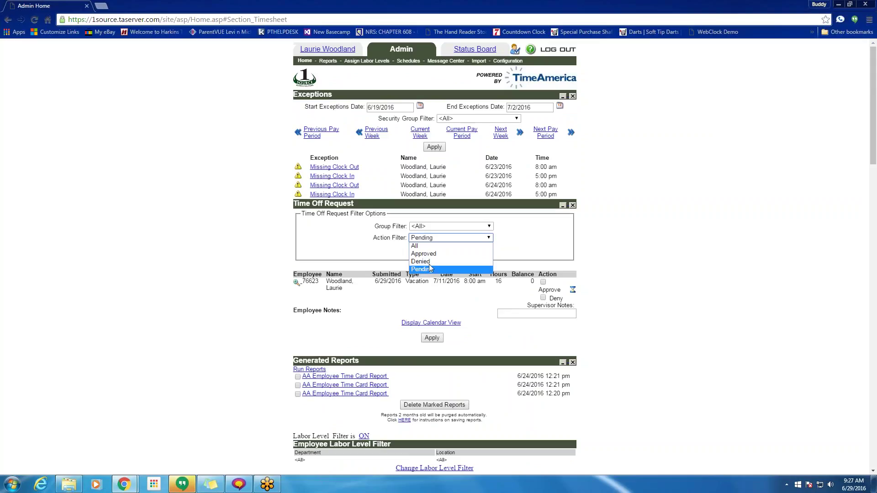
pyautogui.click(413, 304)
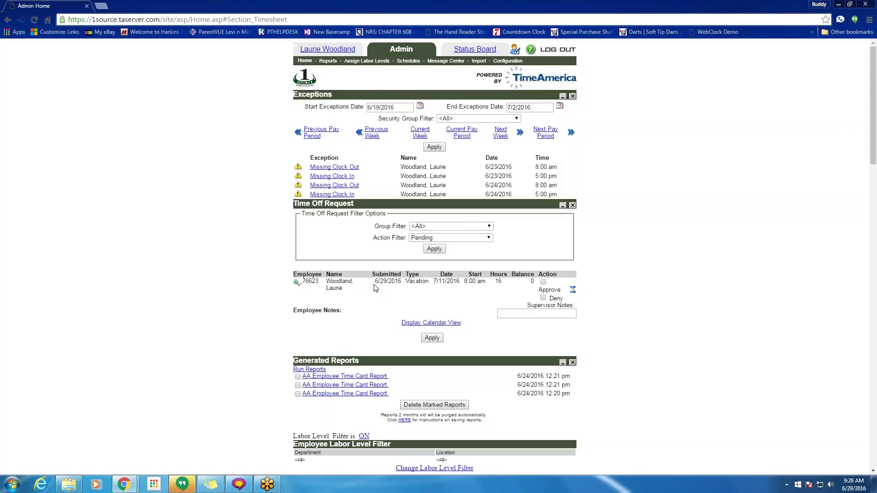
pyautogui.moveTo(407, 282); pyautogui.dragTo(380, 282)
pyautogui.moveTo(447, 282); pyautogui.dragTo(438, 283)
pyautogui.moveTo(502, 282); pyautogui.dragTo(495, 281)
pyautogui.click(427, 324)
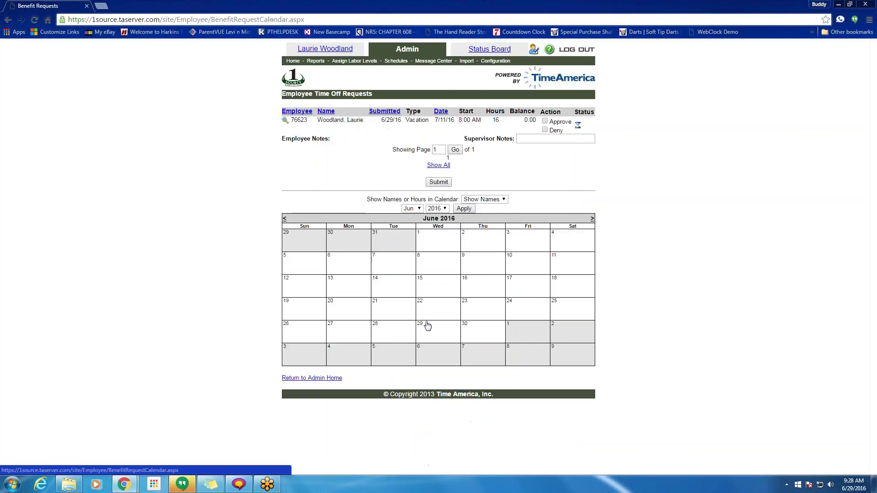
pyautogui.click(412, 209)
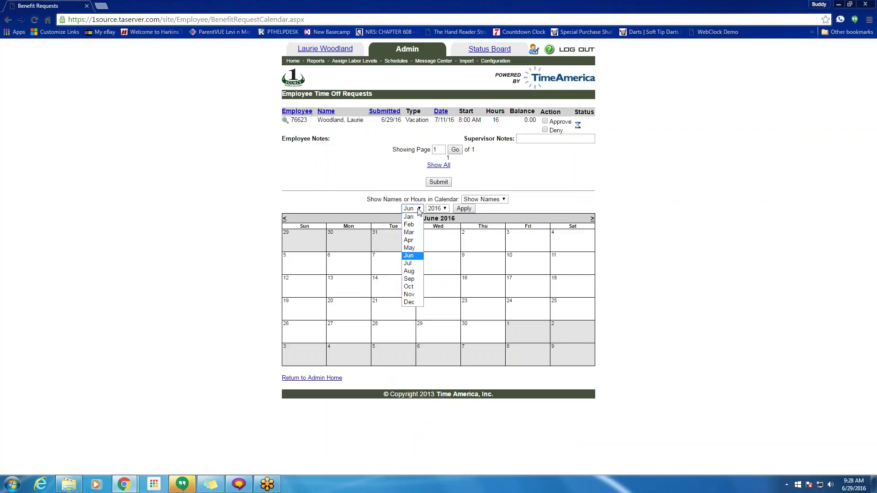
pyautogui.click(410, 263)
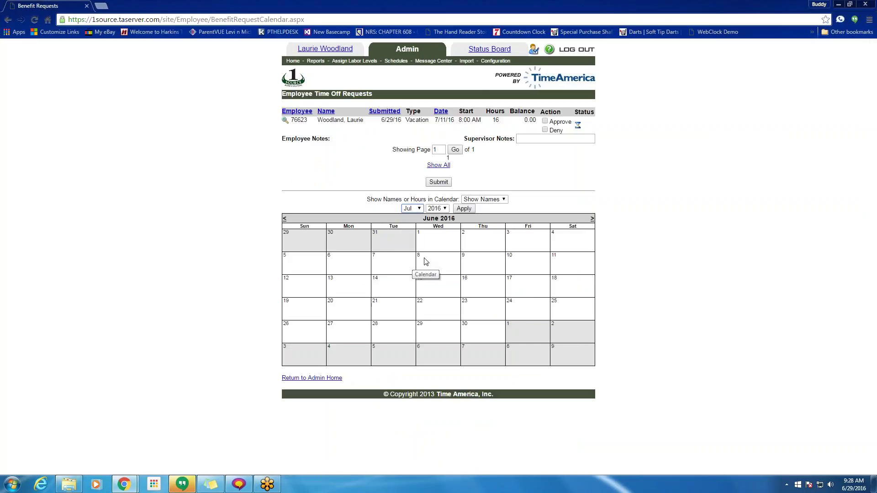
pyautogui.click(469, 209)
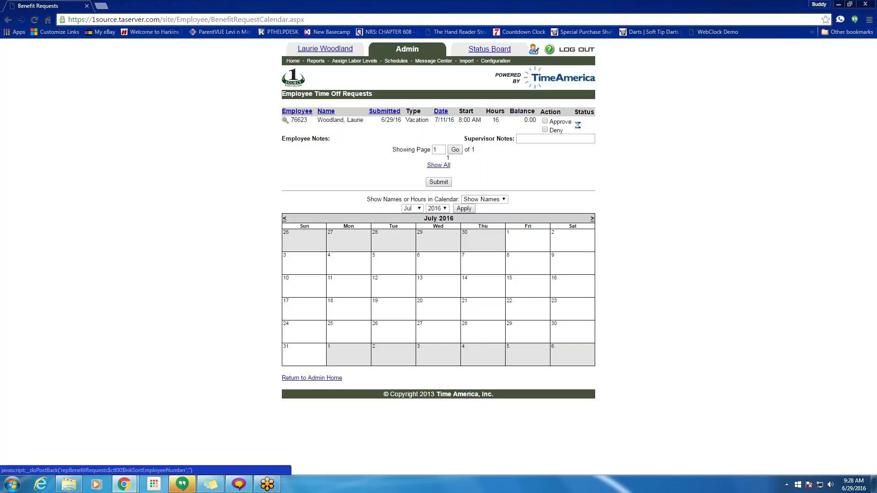
pyautogui.click(310, 378)
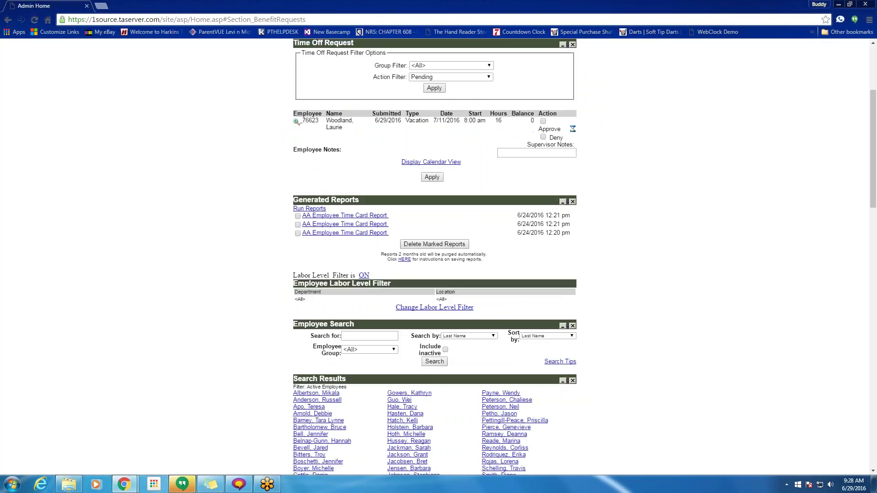
# - Mark the pending 7/11/2016 vacation request as Approved
pyautogui.scroll(-5, 434, 256)
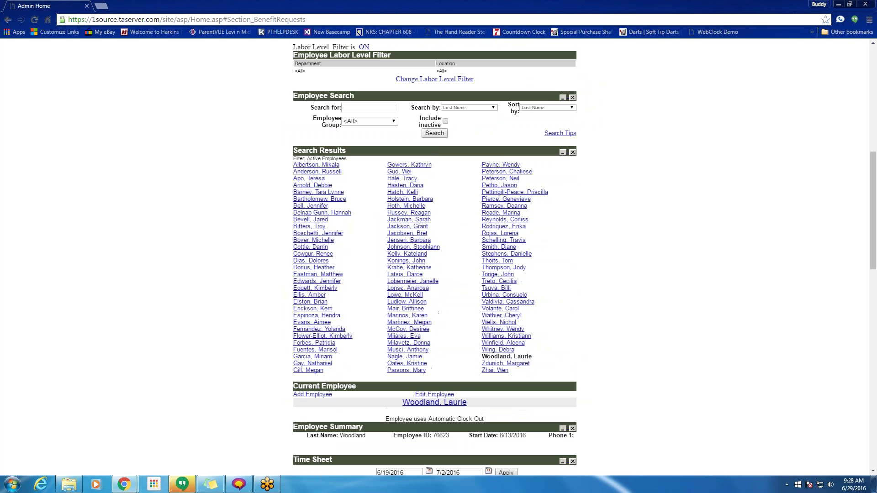
pyautogui.scroll(-4, 434, 255)
pyautogui.scroll(10, 434, 255)
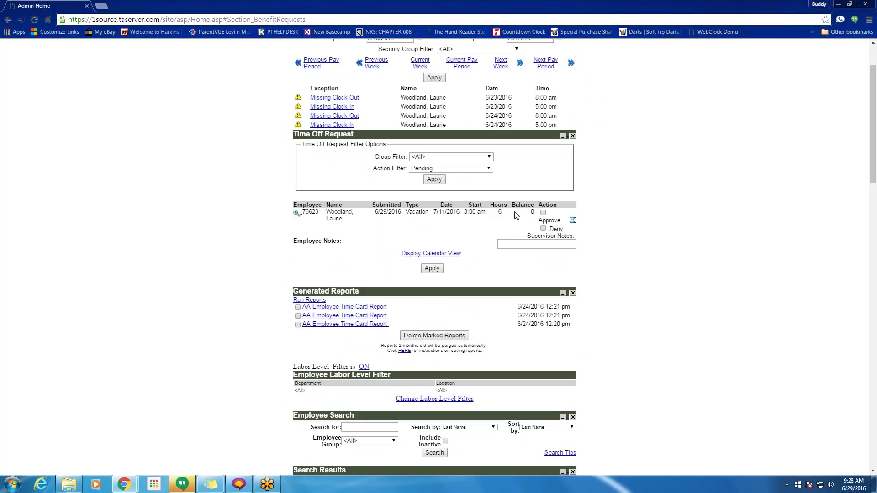
pyautogui.click(543, 213)
pyautogui.click(543, 228)
pyautogui.click(544, 213)
# - Add a supervisor note, apply the approval, and dismiss the negative-allowance error
pyautogui.click(520, 244)
pyautogui.scroll(-1, 484, 296)
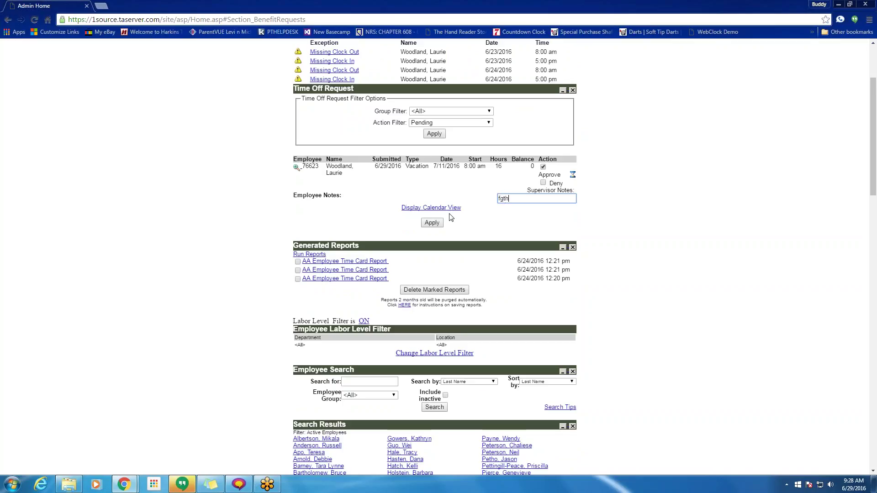
pyautogui.click(433, 223)
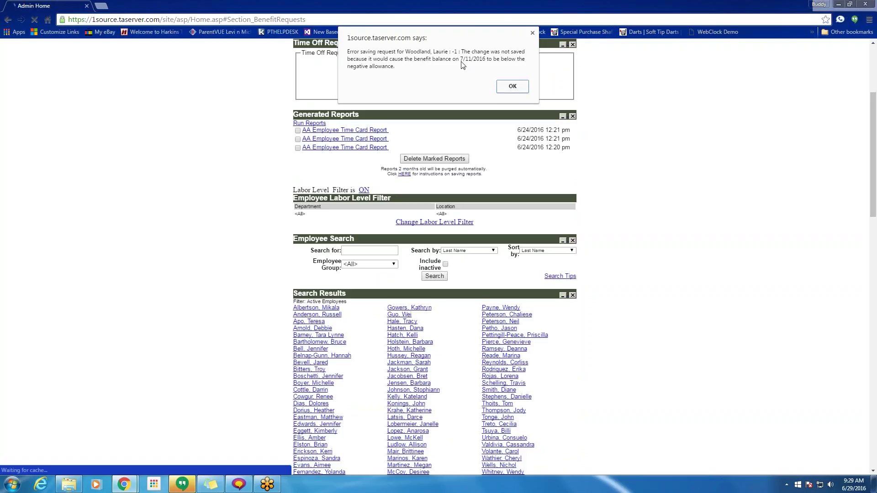
pyautogui.click(510, 86)
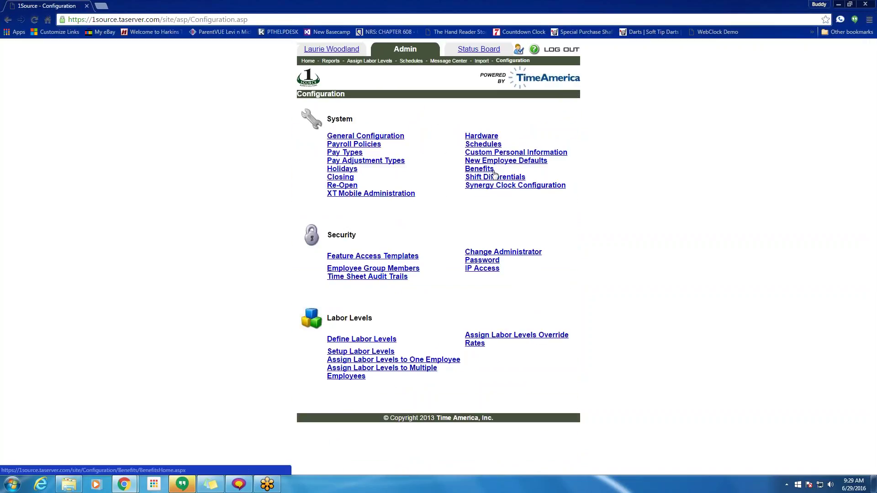
# - Open the Benefits policy settings in Configuration
pyautogui.click(354, 145)
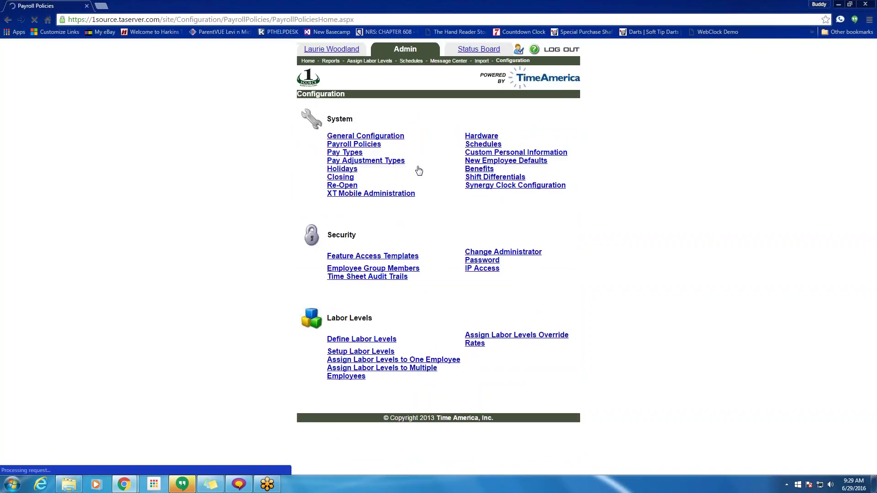
pyautogui.scroll(-1, 416, 256)
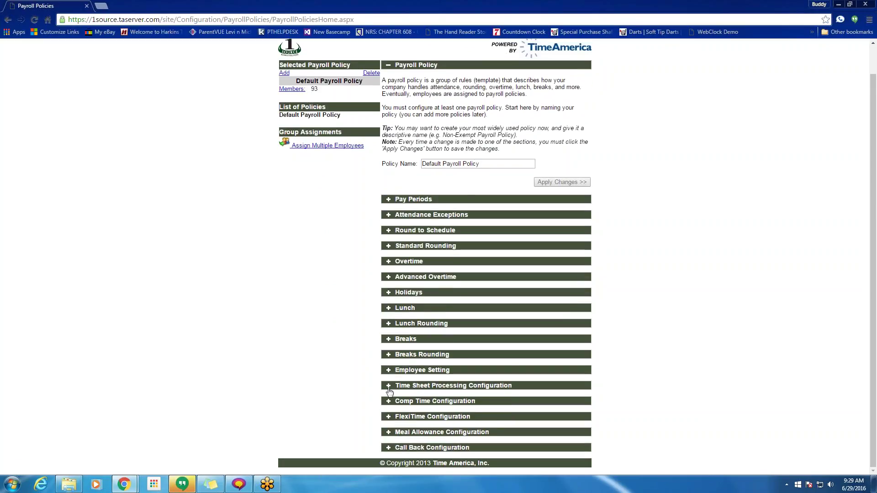
pyautogui.scroll(1, 486, 68)
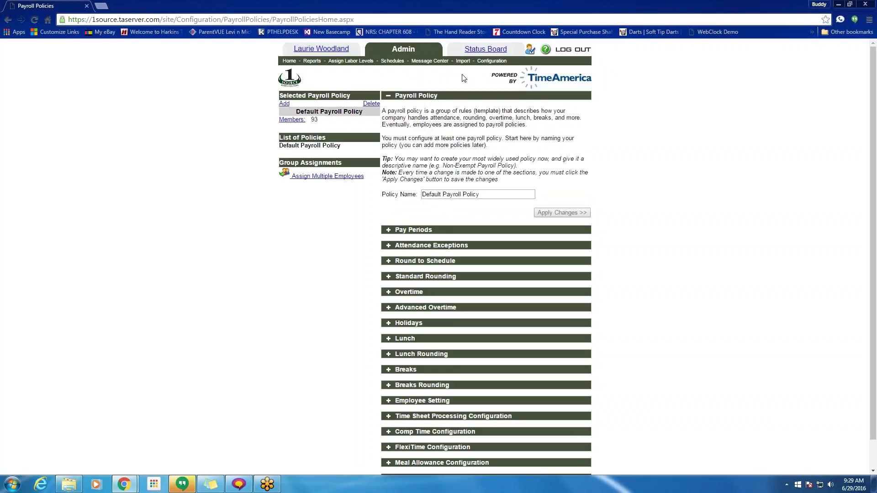
pyautogui.click(490, 62)
pyautogui.click(479, 168)
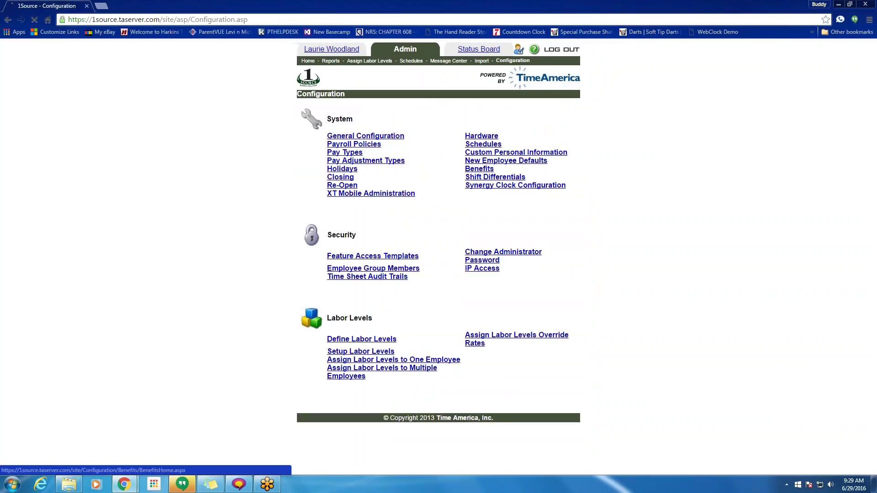
# - Set Vacation's 'Allow up to' to 30 negative hours and apply the changes
pyautogui.click(411, 142)
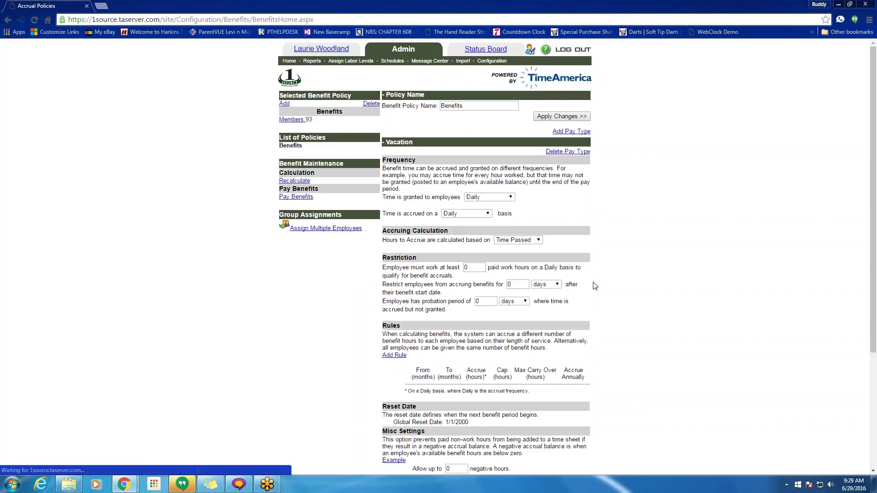
pyautogui.scroll(-1, 548, 302)
pyautogui.scroll(-3, 506, 328)
pyautogui.doubleClick(447, 305)
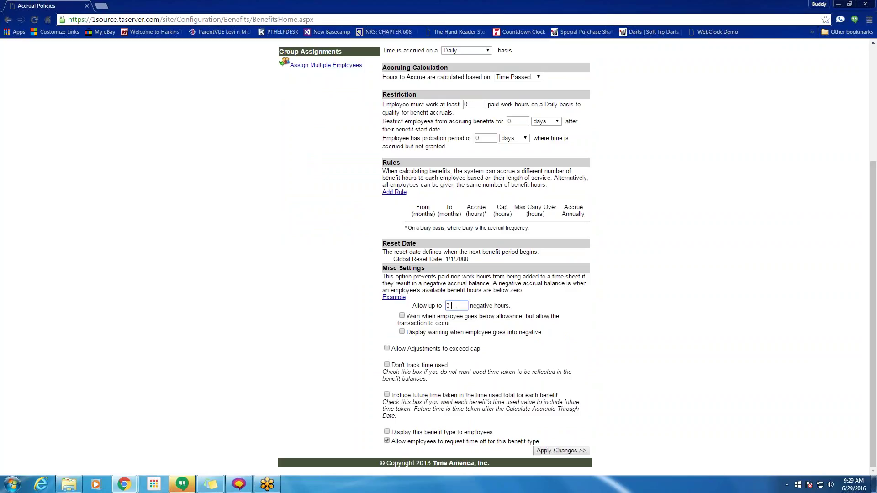
pyautogui.click(575, 309)
pyautogui.click(556, 452)
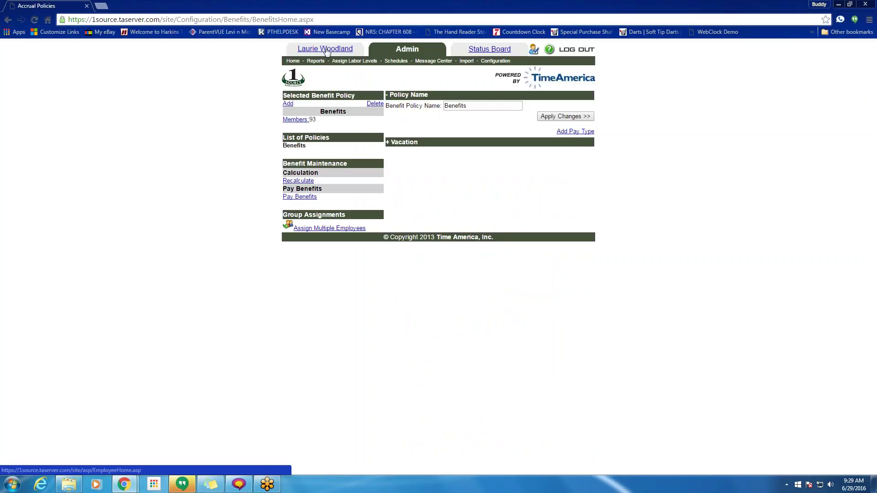
# - Check the 7/11/2016 vacation request still shows pending in the employee's Request Status, then return to Admin Home
pyautogui.click(326, 50)
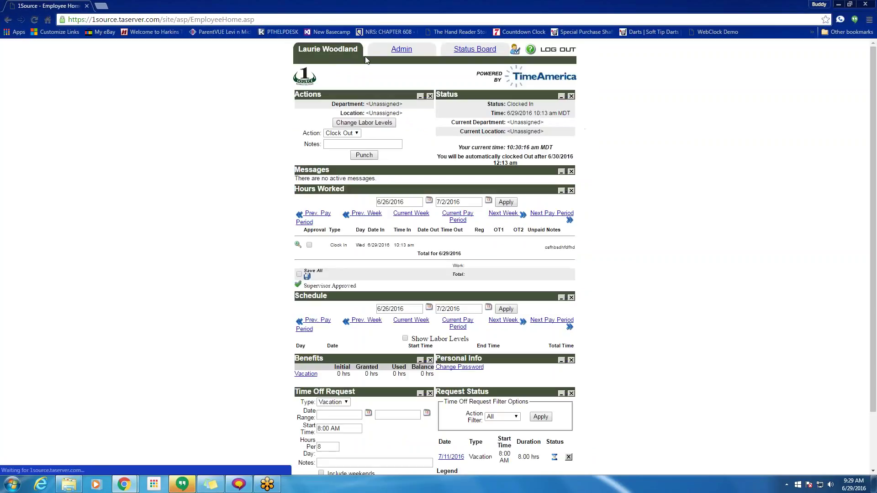
pyautogui.scroll(-1, 434, 256)
pyautogui.scroll(-1, 542, 405)
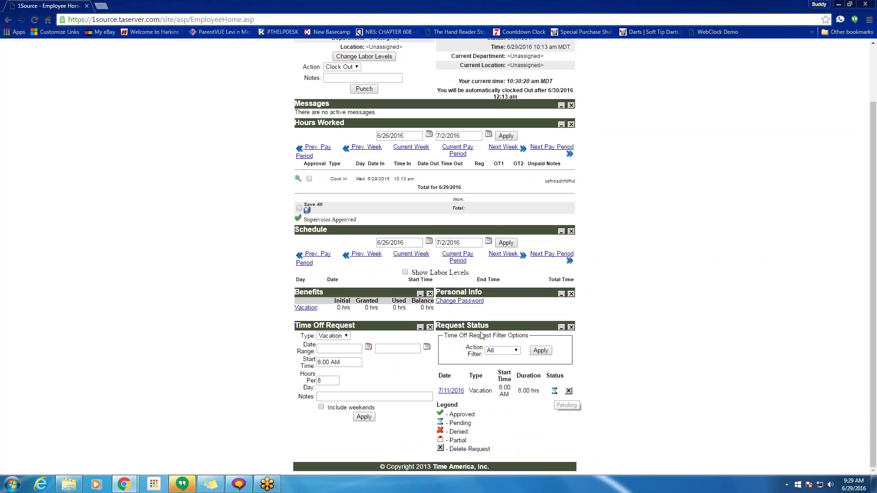
pyautogui.scroll(2, 434, 256)
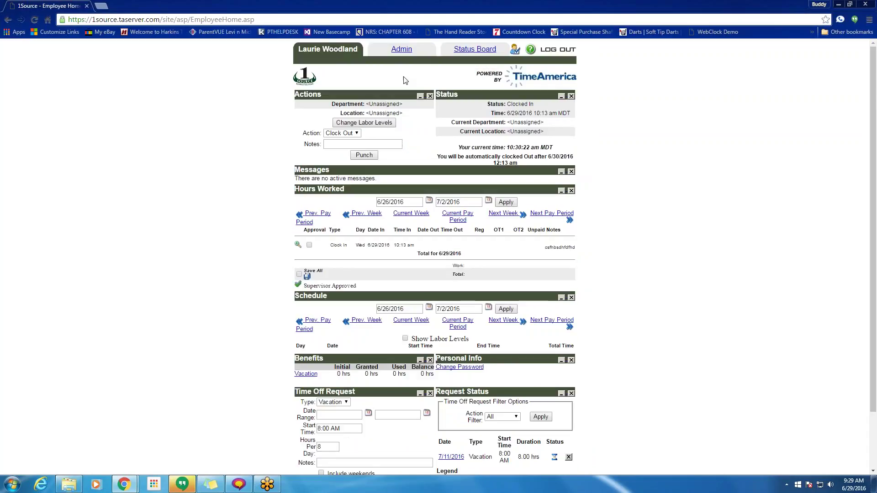
pyautogui.click(401, 49)
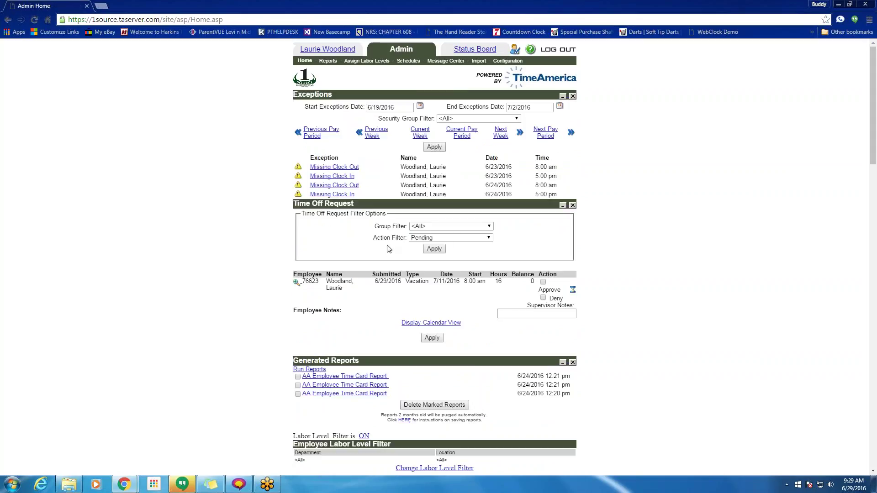
# - Approve the 7/11/2016 vacation request with a supervisor note
pyautogui.scroll(-15, 389, 249)
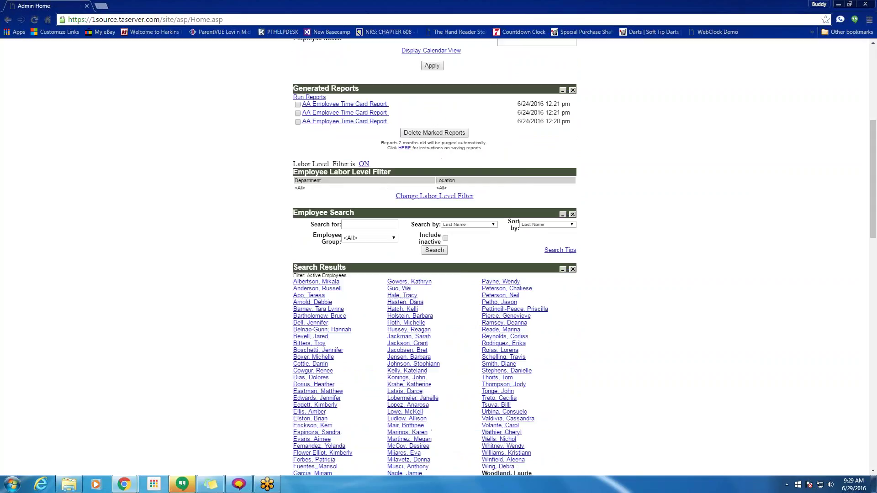
pyautogui.scroll(15, 434, 256)
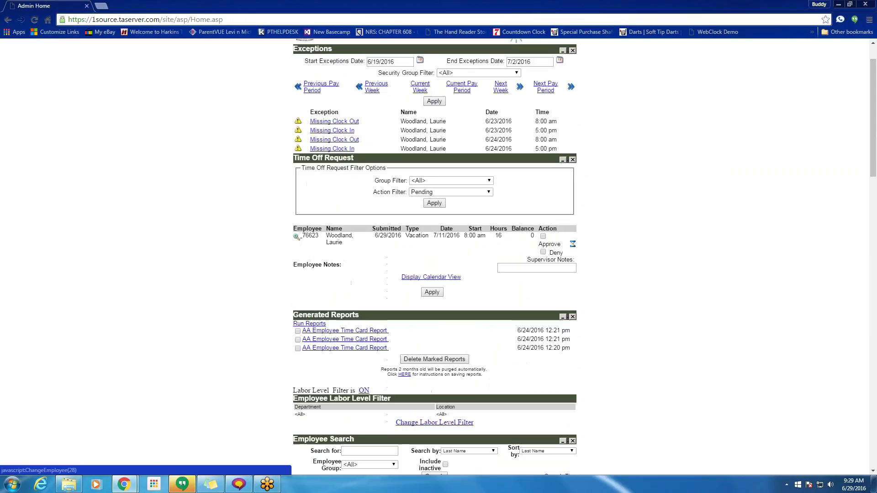
pyautogui.click(543, 236)
pyautogui.click(537, 268)
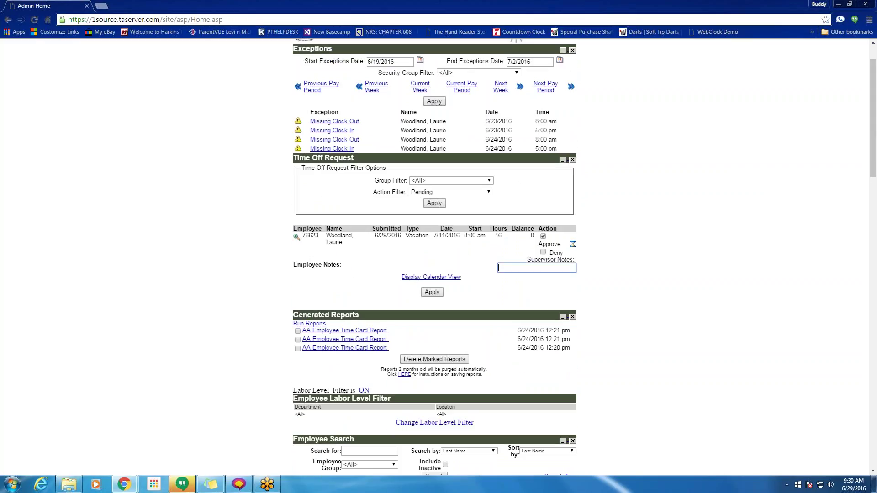
pyautogui.write('ew57y')
pyautogui.click(433, 293)
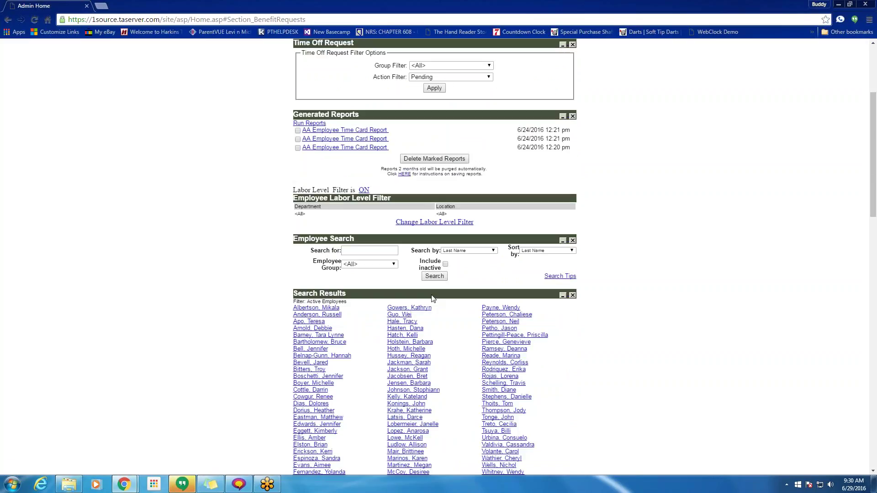
# - Extend the time sheet end date to 7/12/2016 to show both 8.00-hour vacation days
pyautogui.scroll(3, 486, 324)
pyautogui.scroll(1, 485, 325)
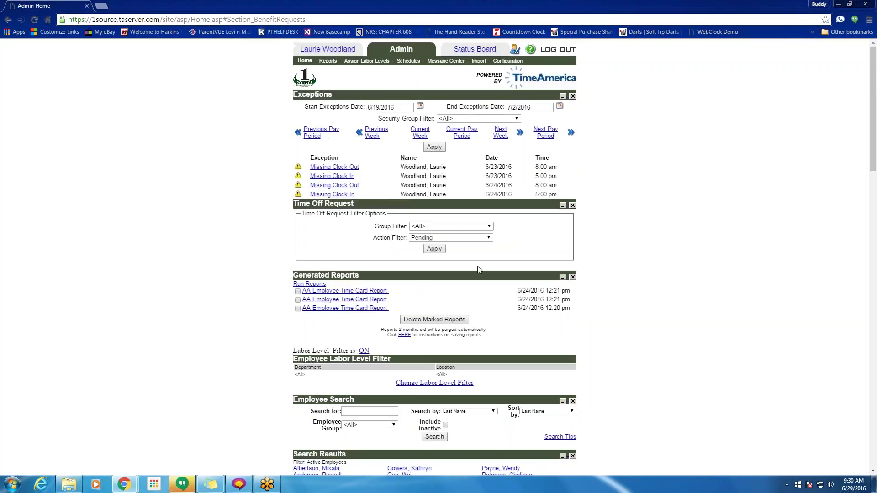
pyautogui.scroll(-15, 478, 270)
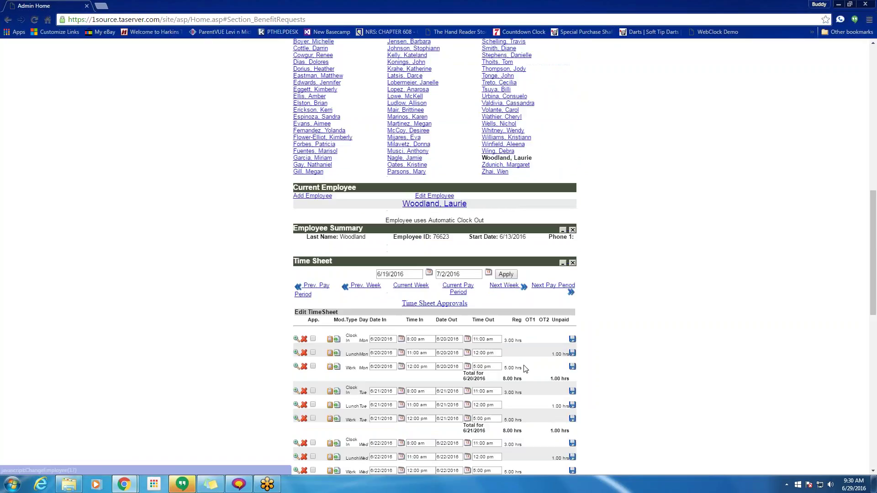
pyautogui.scroll(2, 516, 346)
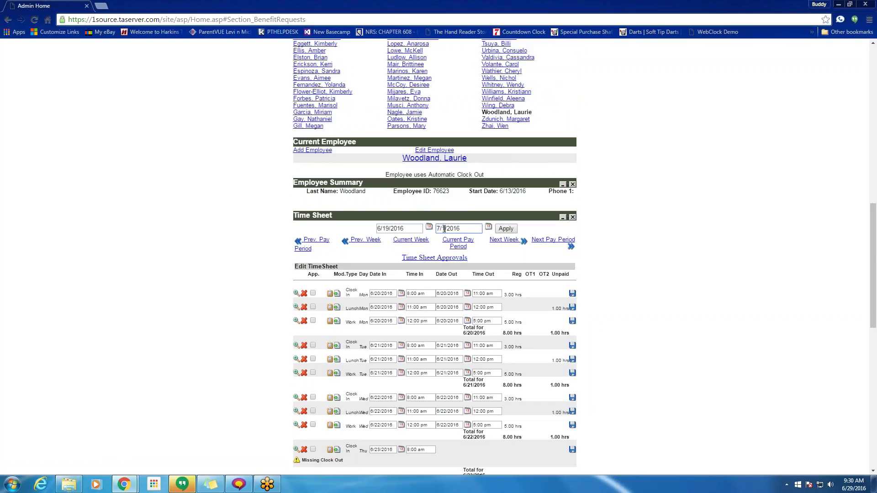
pyautogui.click(444, 229)
pyautogui.write('2')
pyautogui.click(506, 228)
pyautogui.scroll(-3, 459, 308)
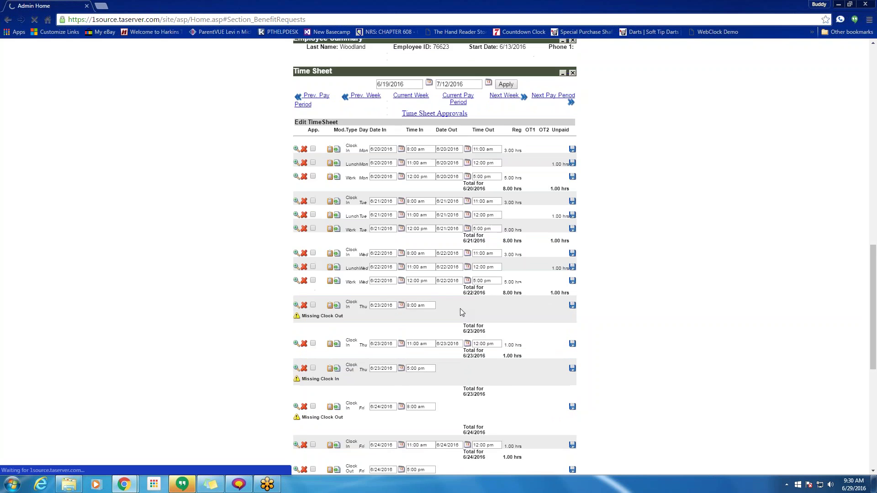
pyautogui.scroll(-7, 460, 308)
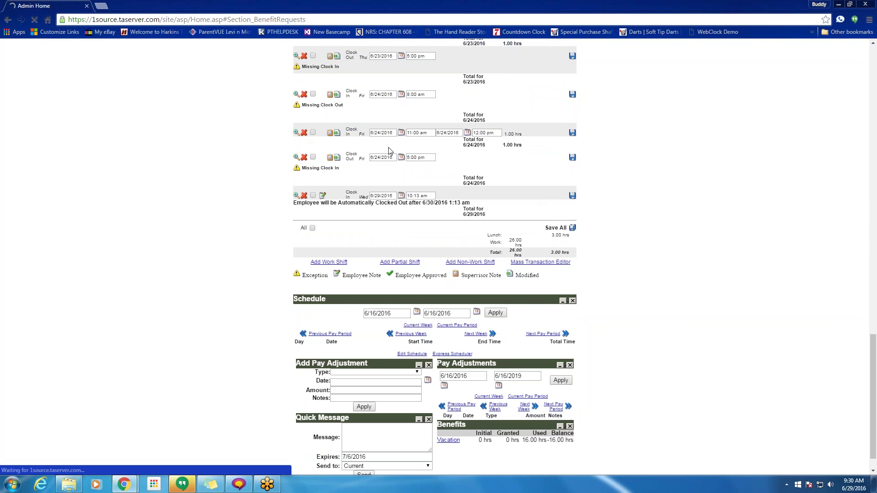
pyautogui.scroll(-18, 660, 230)
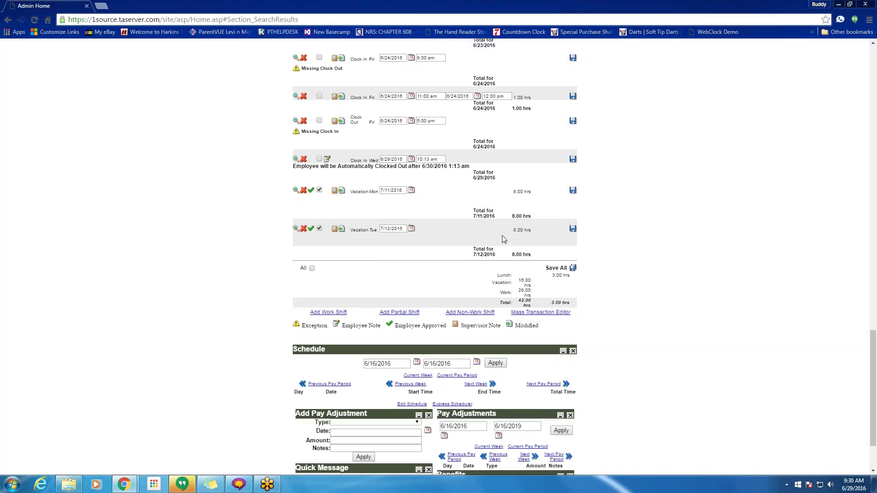
pyautogui.scroll(20, 502, 240)
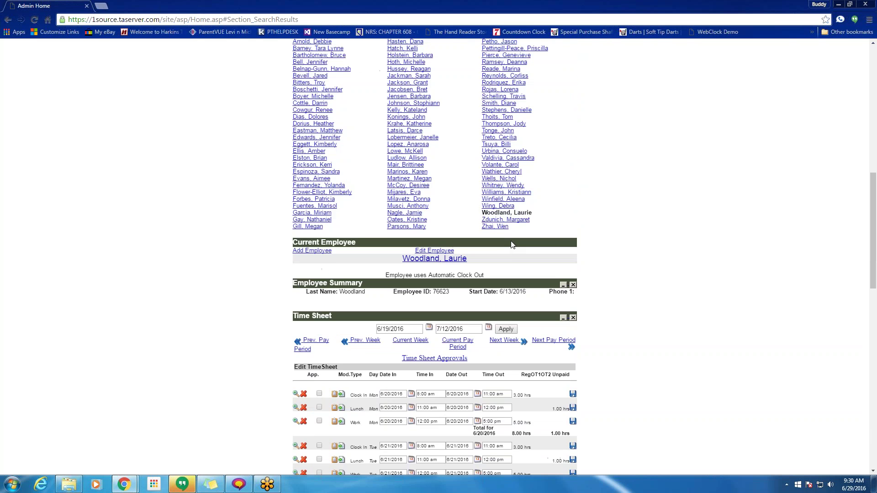
# - On the employee page, confirm the approved vacation request with 16.00 hours used and -16.00 balance
pyautogui.click(315, 60)
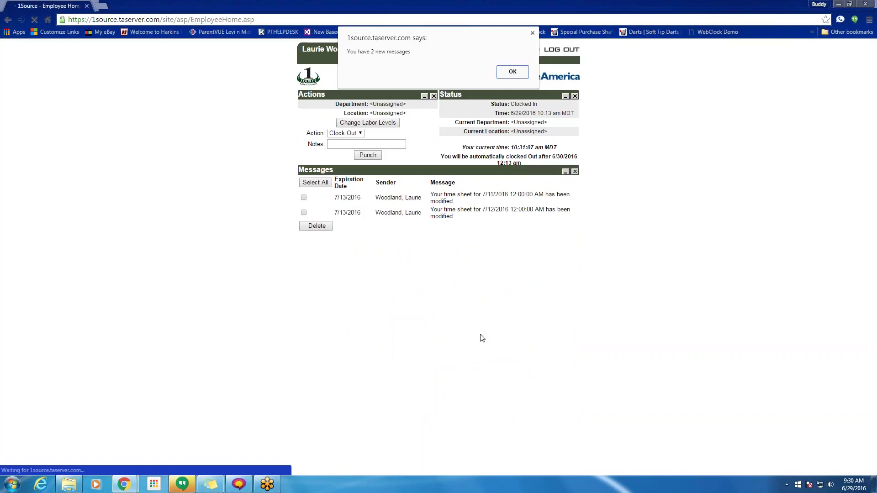
pyautogui.click(513, 72)
pyautogui.scroll(-3, 513, 72)
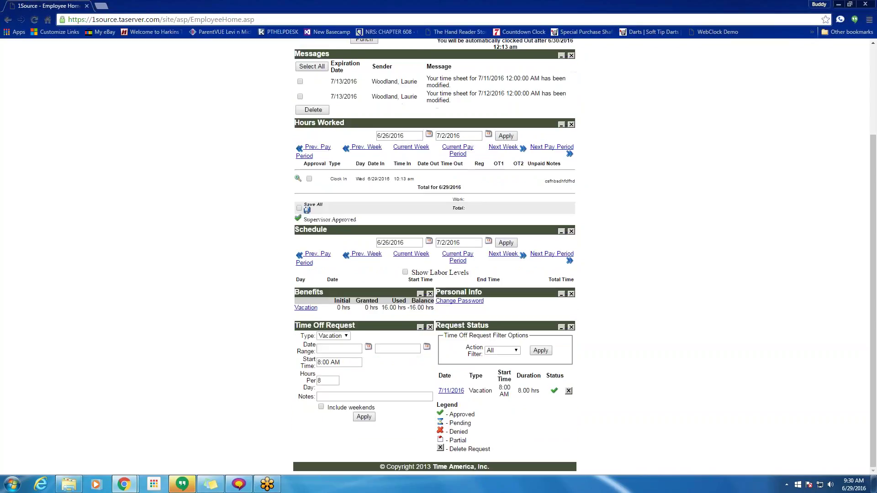
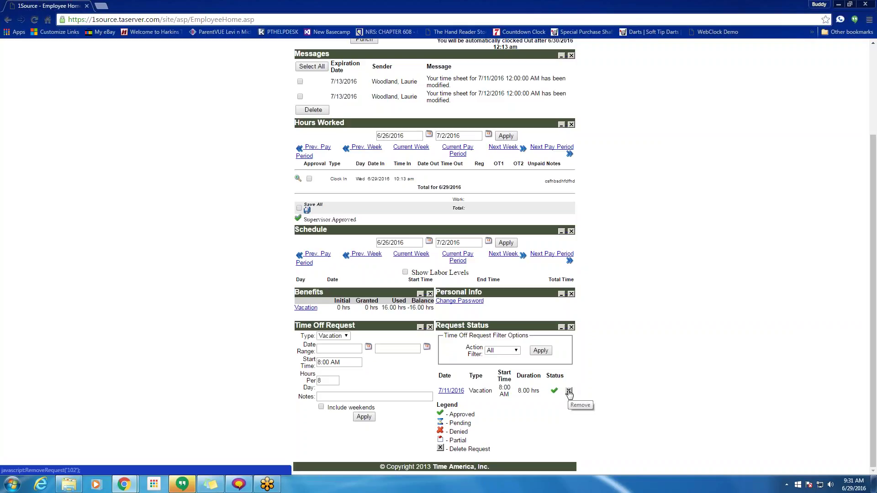
# - Check the approved 7/11/2016 vacation request against the status legend, then go to Admin home
pyautogui.moveTo(571, 394); pyautogui.dragTo(440, 393)
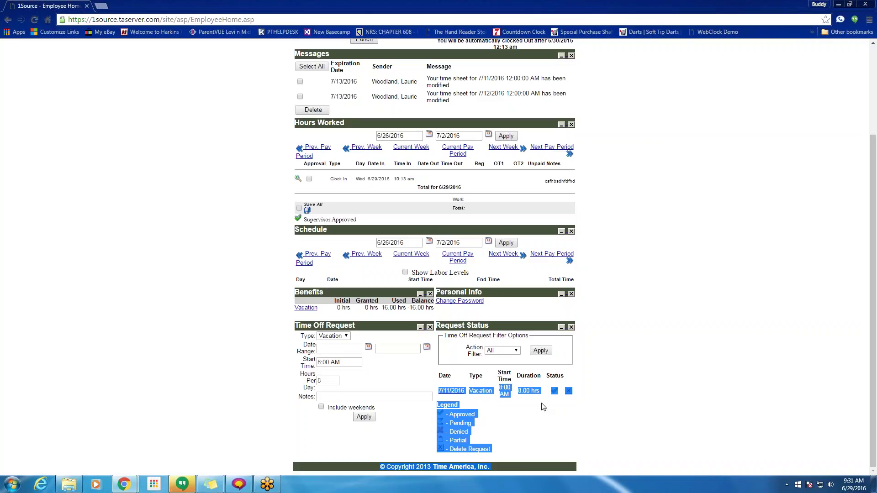
pyautogui.click(557, 414)
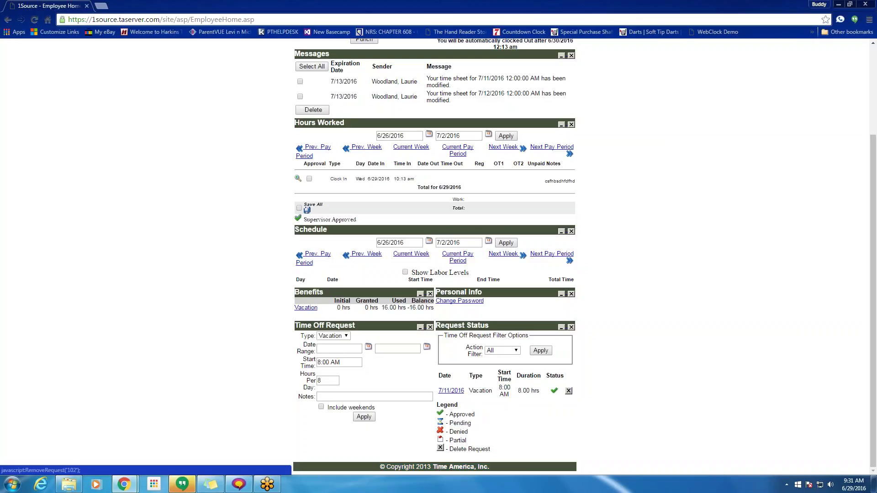
pyautogui.moveTo(471, 431); pyautogui.dragTo(439, 428)
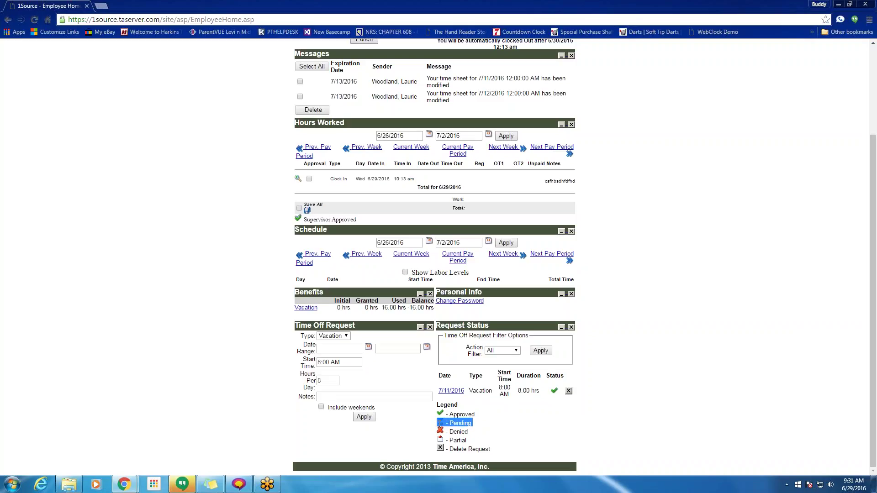
pyautogui.moveTo(561, 392); pyautogui.dragTo(550, 391)
pyautogui.scroll(3, 539, 379)
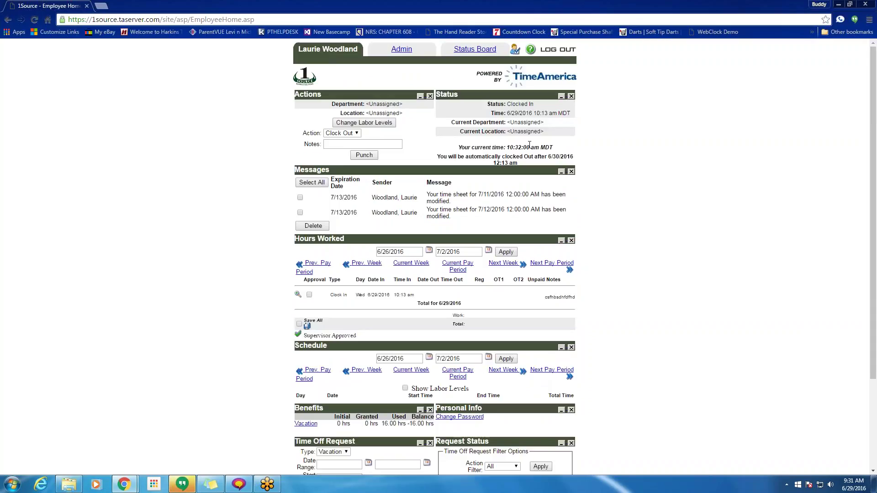
pyautogui.click(401, 51)
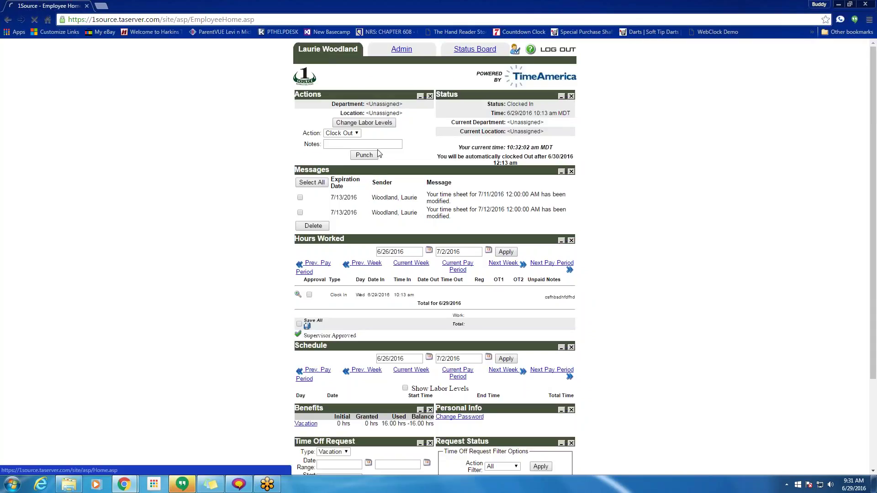
# - Scroll Admin Home past the Generated Reports dates to the Employee Search and Search Results panels
pyautogui.scroll(-3, 456, 298)
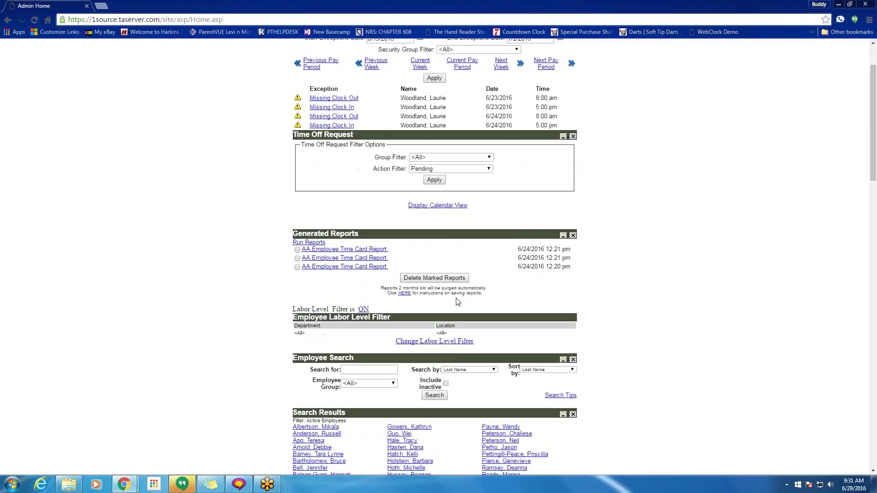
pyautogui.scroll(3, 459, 208)
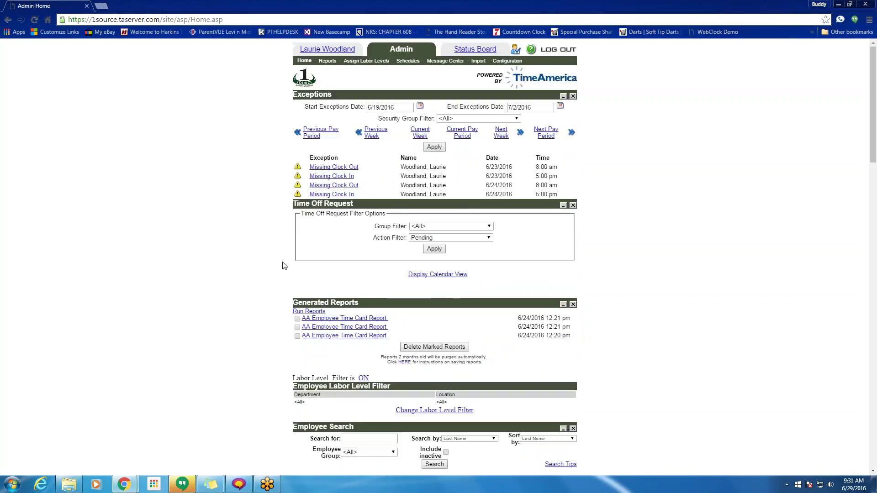
pyautogui.scroll(-1, 344, 252)
pyautogui.scroll(-4, 344, 251)
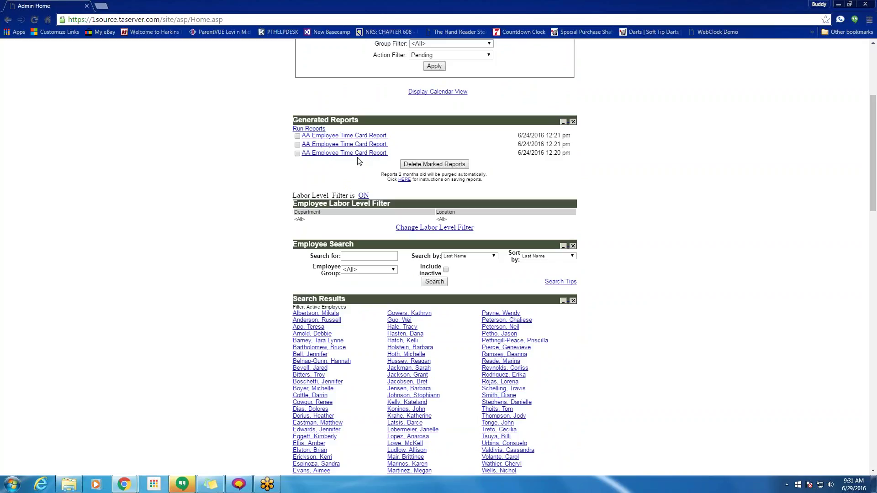
pyautogui.moveTo(523, 137); pyautogui.dragTo(525, 153)
pyautogui.moveTo(555, 157); pyautogui.dragTo(567, 157)
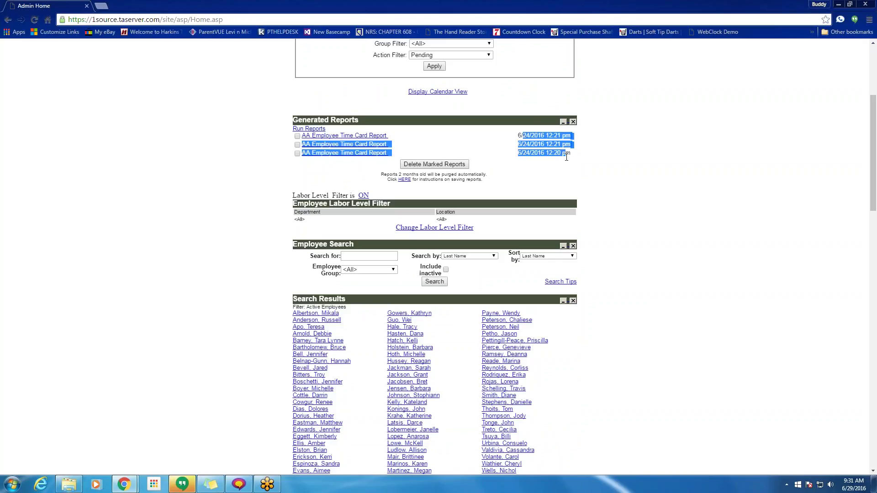
pyautogui.scroll(-2, 277, 192)
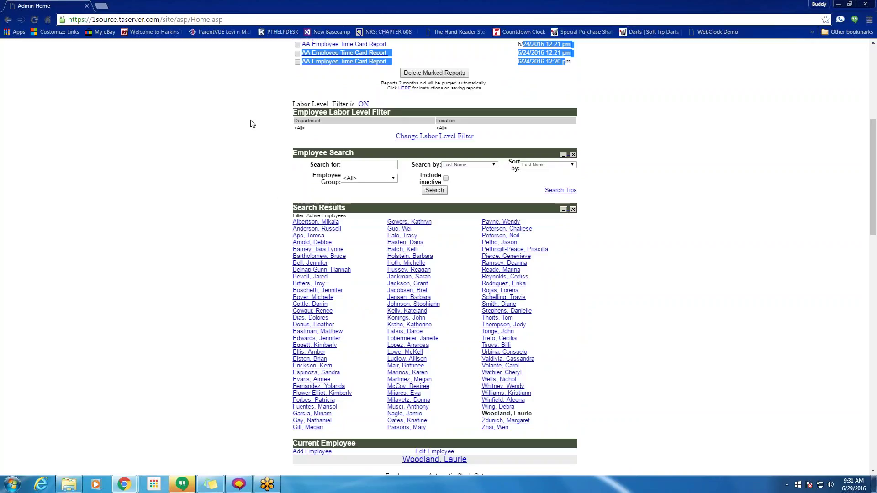
pyautogui.scroll(-2, 441, 137)
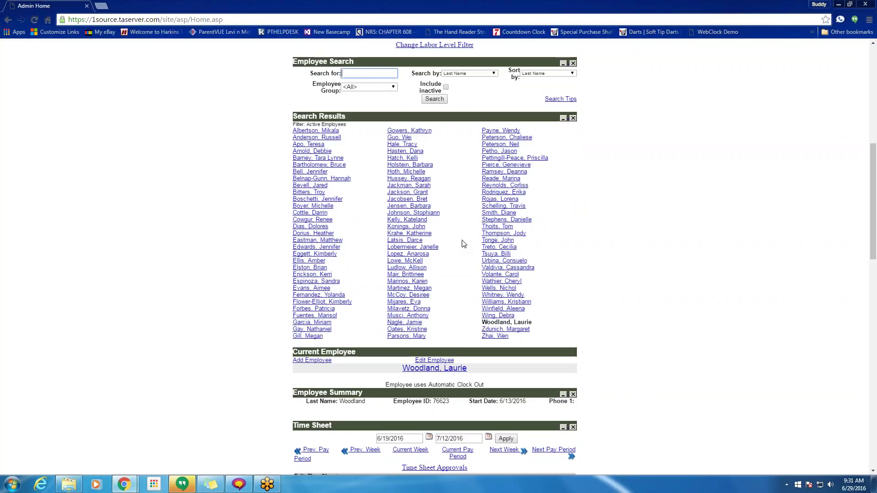
# - Set the employee search to search by Employee ID and leave the Search for field empty
pyautogui.click(467, 73)
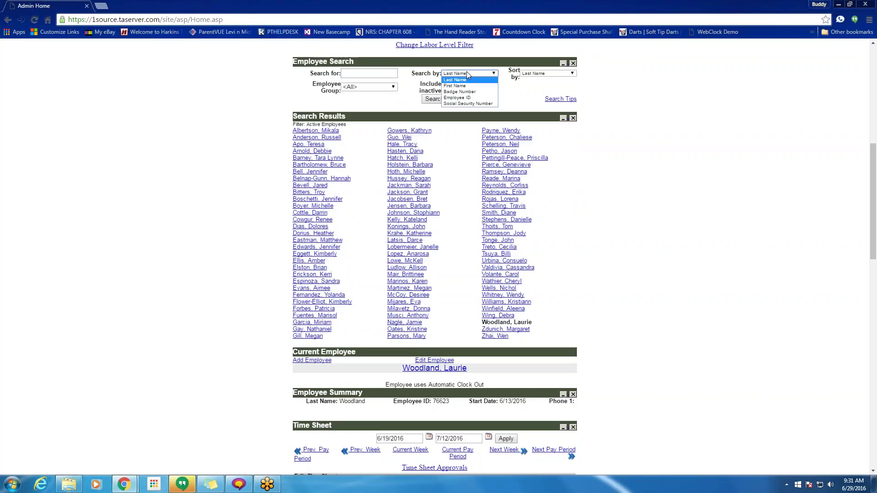
pyautogui.click(465, 98)
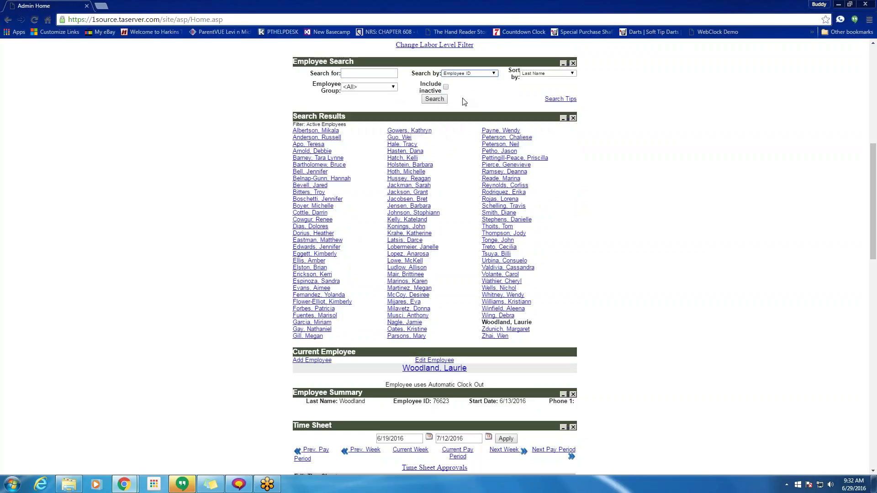
pyautogui.click(362, 73)
pyautogui.write('dfgdwsth')
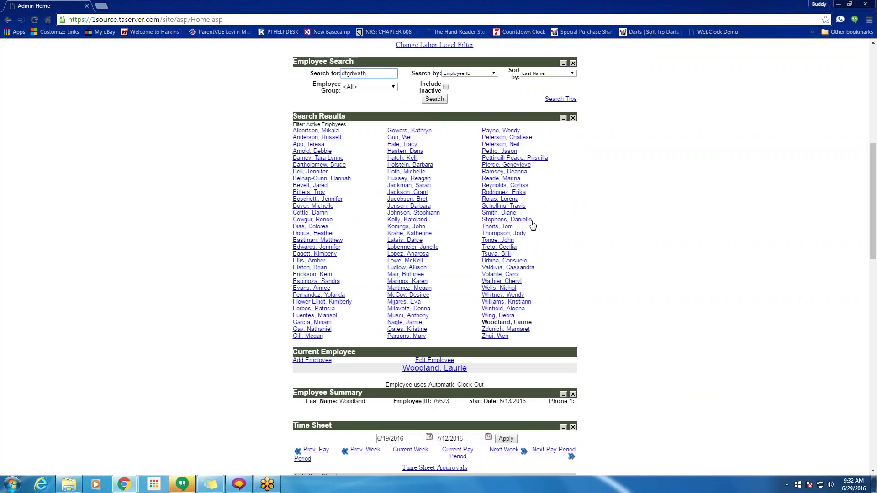
pyautogui.moveTo(376, 76); pyautogui.dragTo(276, 76)
pyautogui.press('BackSpace')
pyautogui.scroll(-4, 382, 277)
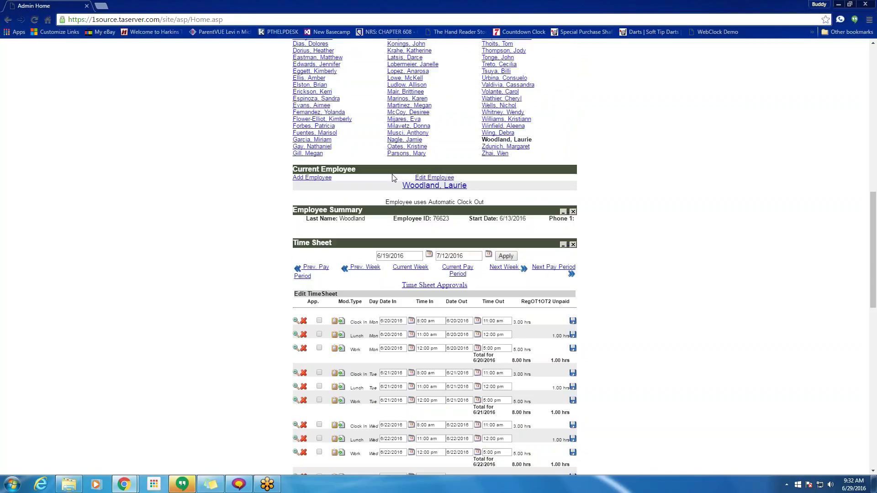
# - Review the current employee's name and summary details
pyautogui.tripleClick(539, 141)
pyautogui.click(551, 143)
pyautogui.moveTo(298, 219); pyautogui.dragTo(571, 226)
pyautogui.click(570, 227)
# - Show the time sheet for the current pay period, 6/19/2016 to 7/2/2016
pyautogui.scroll(-3, 457, 220)
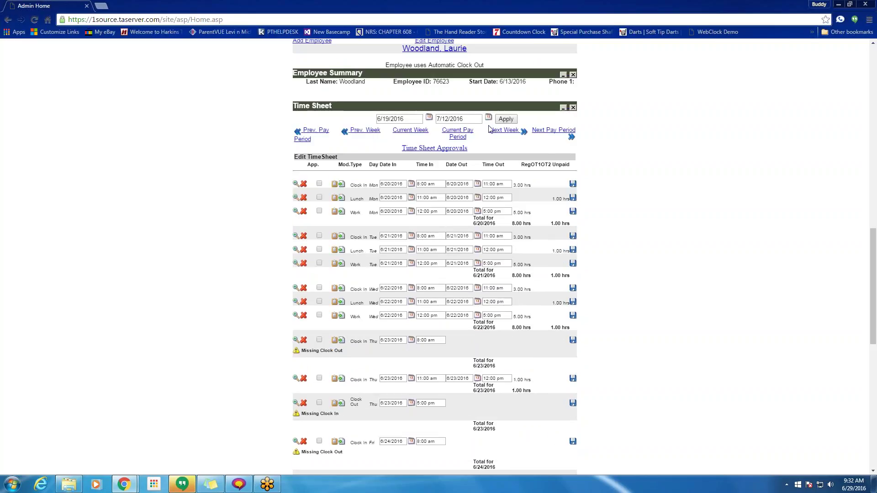
pyautogui.click(447, 119)
pyautogui.write('5')
pyautogui.click(506, 119)
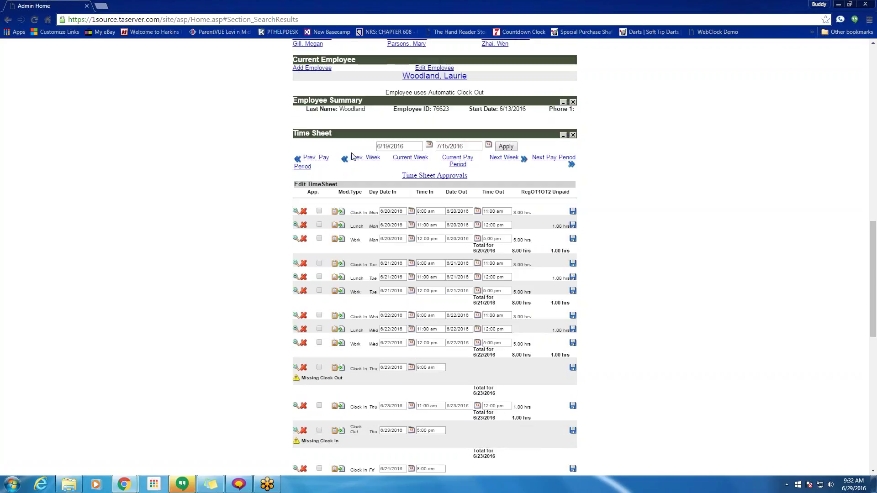
pyautogui.click(456, 161)
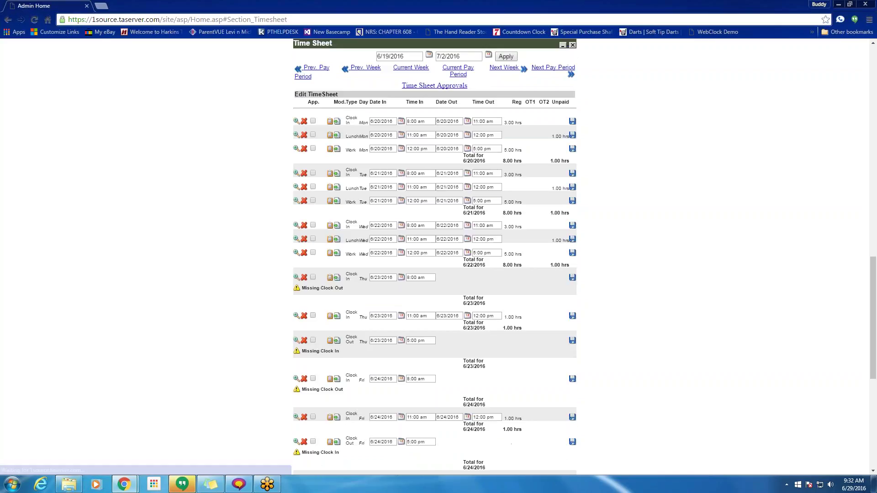
pyautogui.click(308, 69)
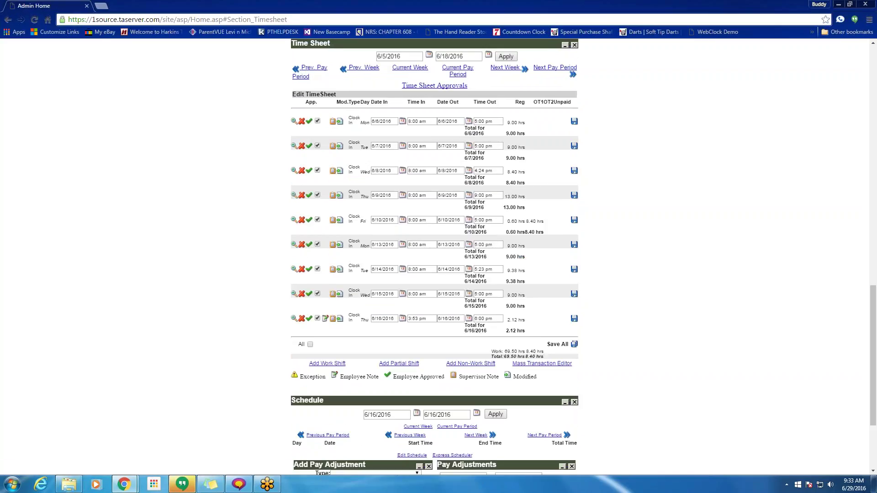
pyautogui.click(459, 72)
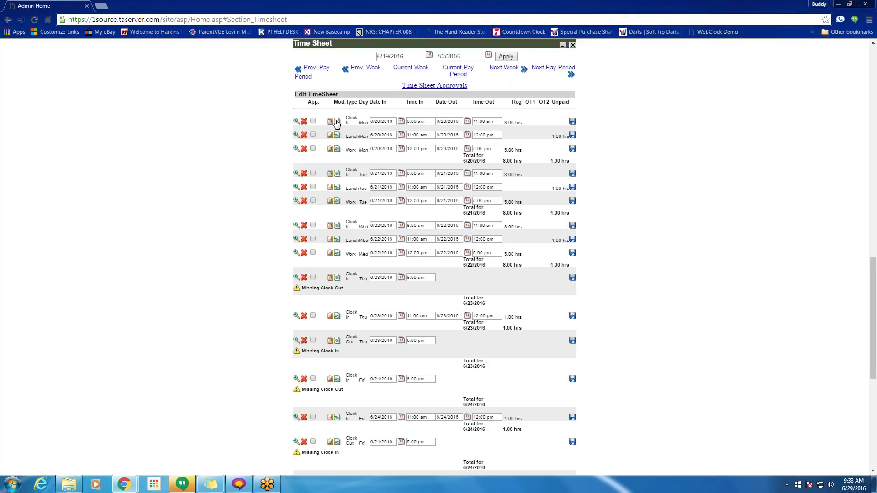
pyautogui.moveTo(346, 136); pyautogui.dragTo(359, 138)
pyautogui.tripleClick(526, 123)
pyautogui.moveTo(526, 156); pyautogui.dragTo(566, 134)
pyautogui.click(508, 150)
pyautogui.moveTo(524, 162); pyautogui.dragTo(504, 161)
pyautogui.scroll(-1, 505, 146)
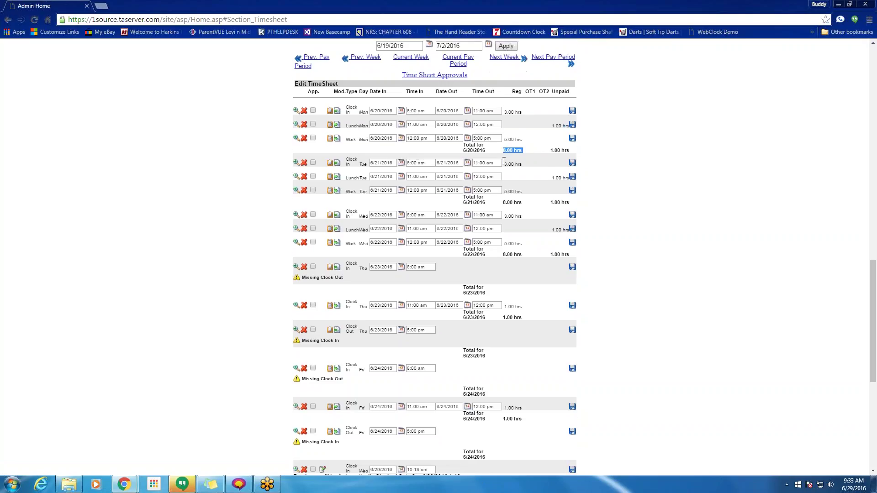
pyautogui.scroll(-1, 506, 137)
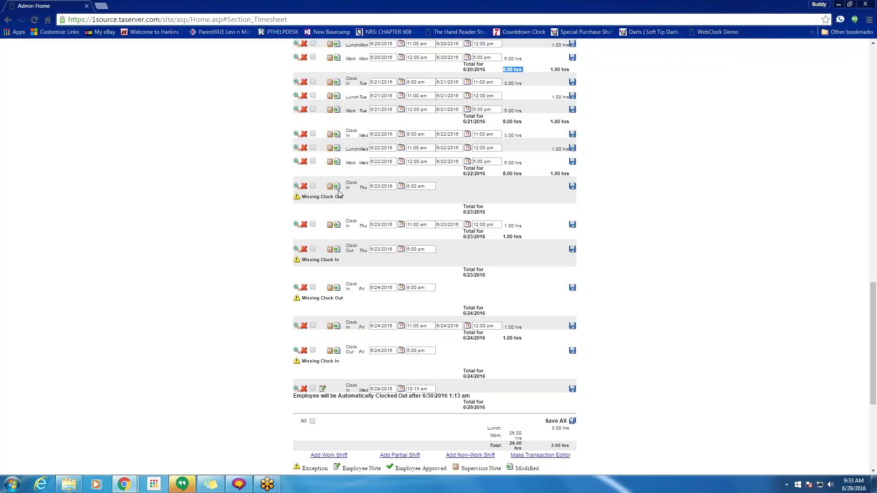
pyautogui.click(295, 225)
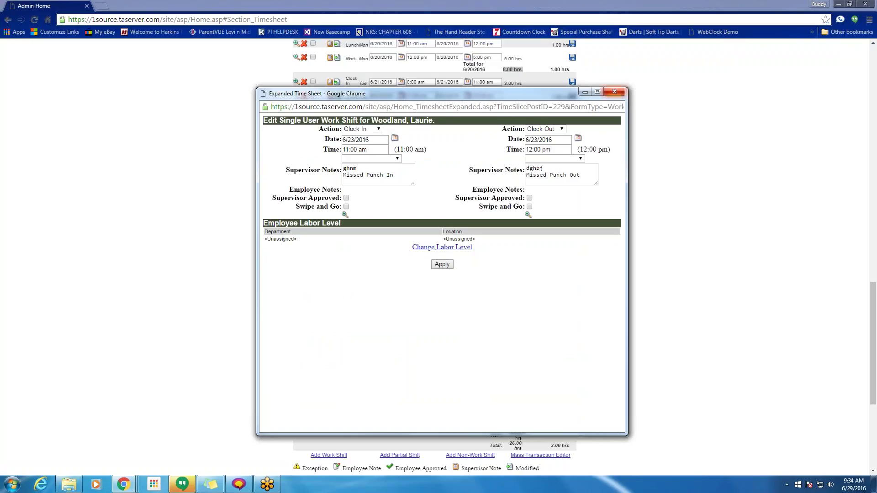
pyautogui.click(614, 91)
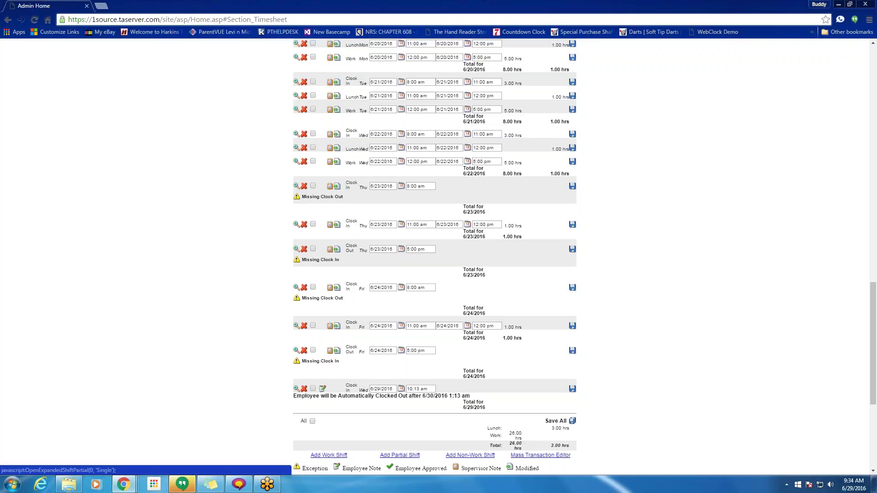
pyautogui.moveTo(426, 457); pyautogui.dragTo(389, 455)
pyautogui.click(382, 455)
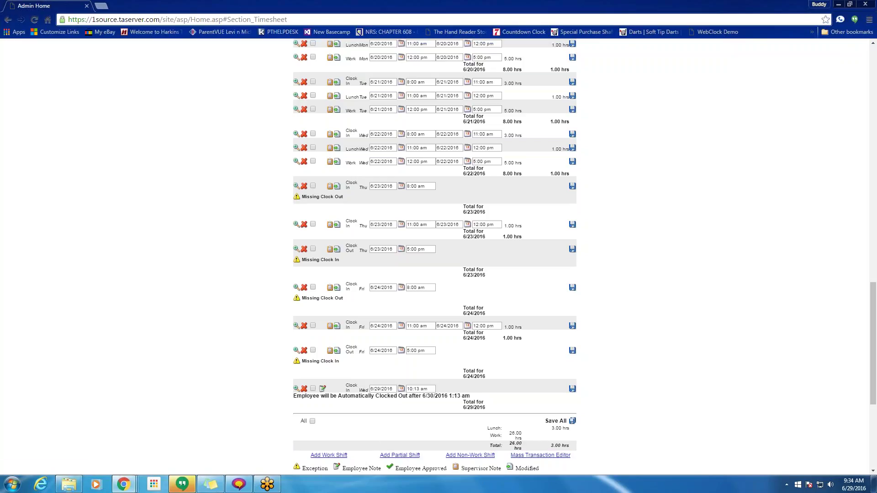
pyautogui.scroll(-5, 436, 208)
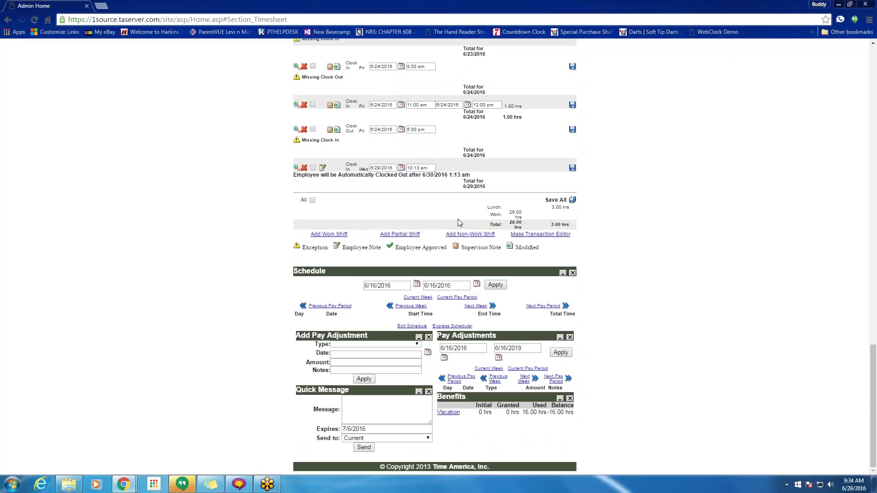
pyautogui.moveTo(391, 204); pyautogui.dragTo(382, 261)
pyautogui.click(396, 211)
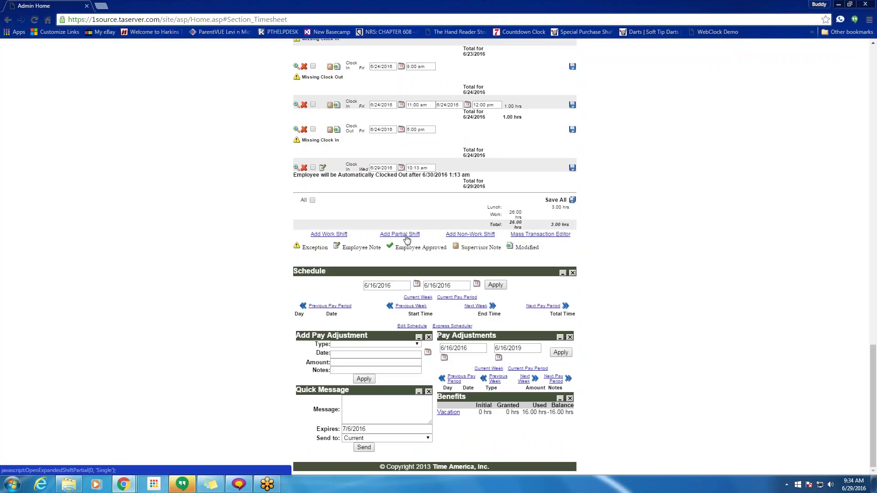
pyautogui.click(404, 235)
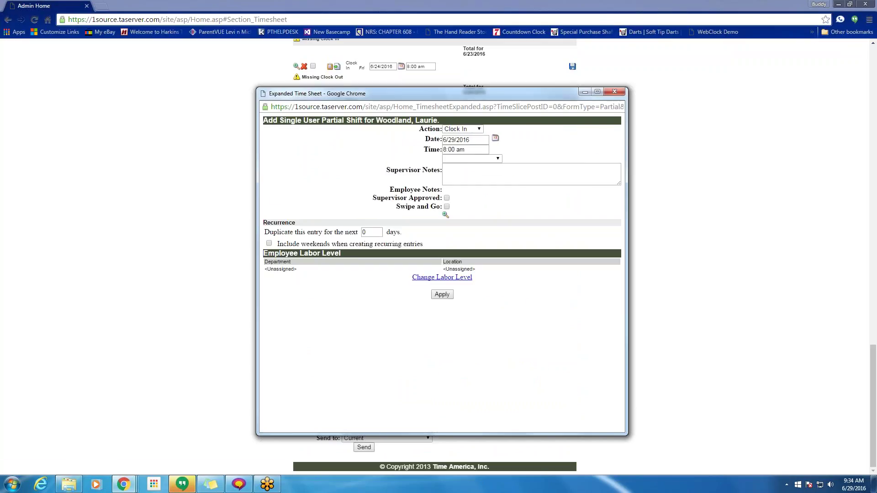
pyautogui.click(614, 92)
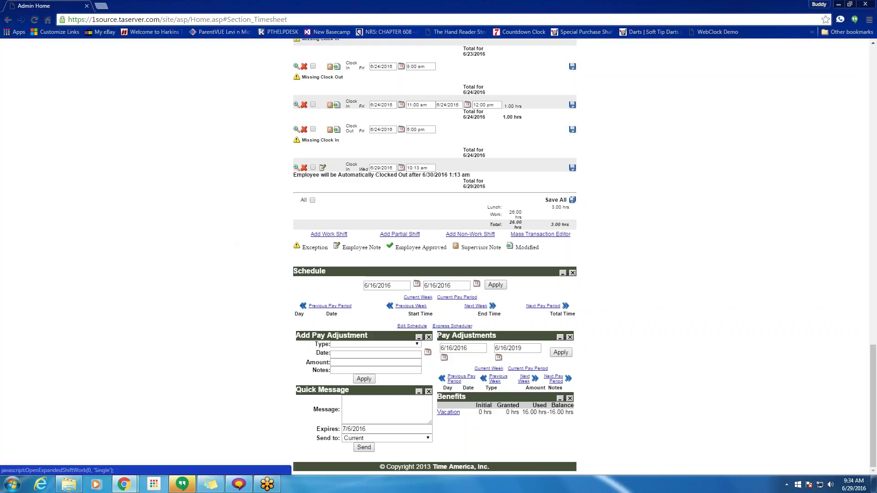
# - In a new work shift, make the second entry a Clock In on 6/28/2016 at 8a
pyautogui.click(329, 234)
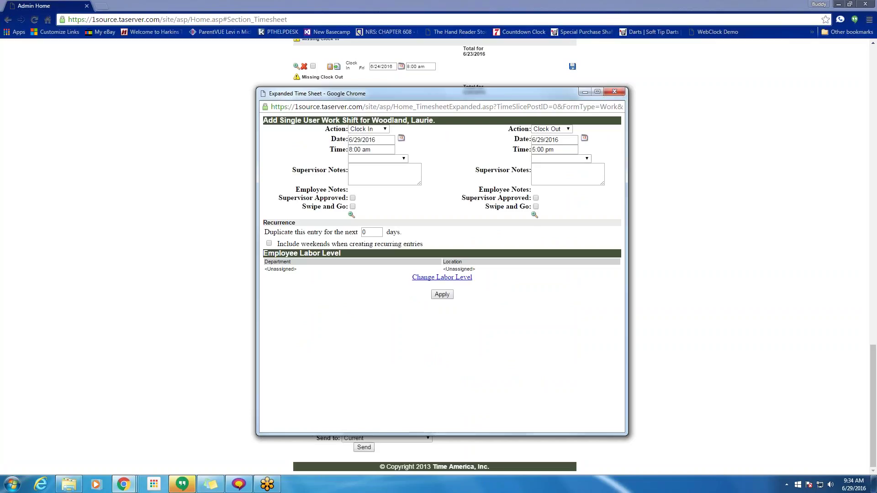
pyautogui.click(543, 141)
pyautogui.click(357, 142)
pyautogui.click(550, 129)
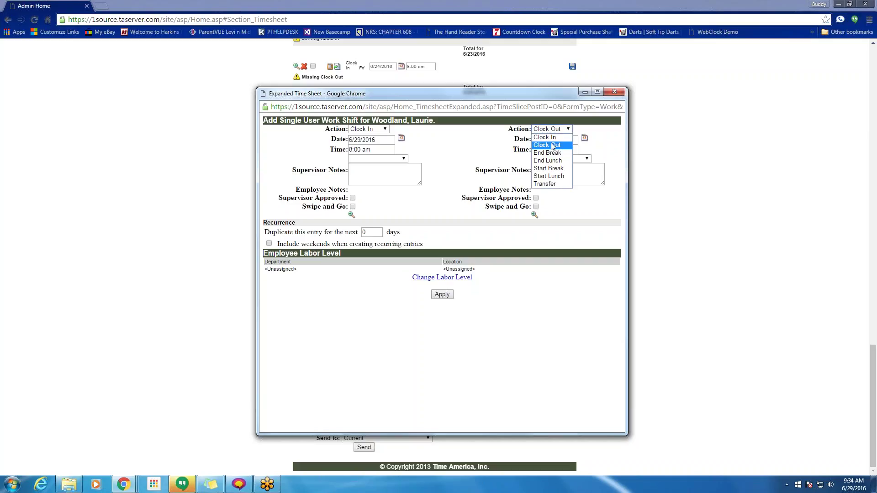
pyautogui.click(554, 137)
pyautogui.click(542, 140)
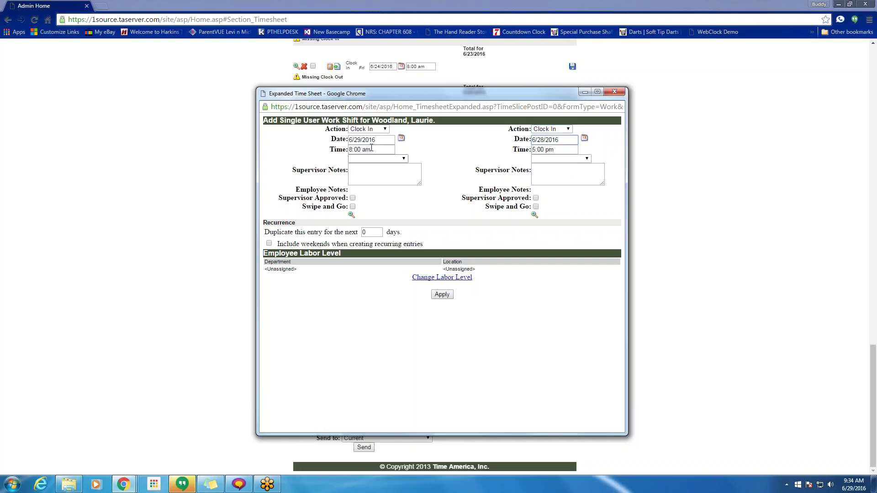
pyautogui.click(545, 149)
pyautogui.tripleClick(544, 150)
pyautogui.write('8a')
pyautogui.moveTo(431, 93); pyautogui.dragTo(426, 244)
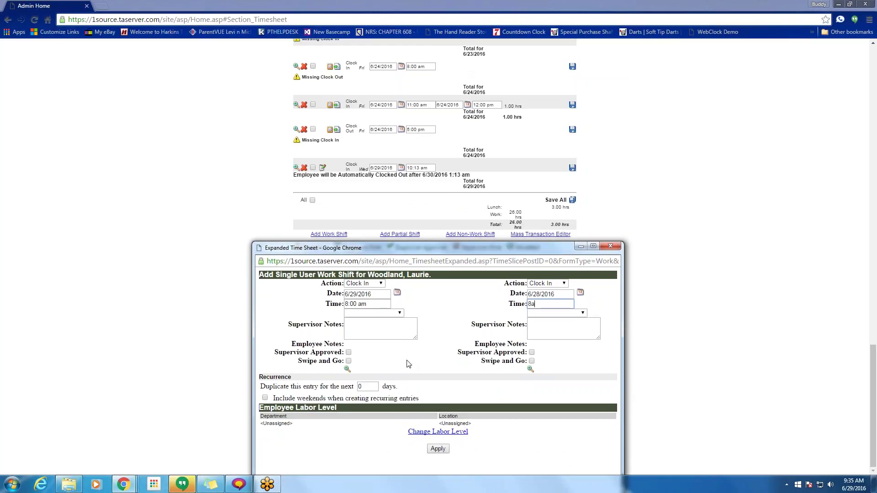
# - Make the first entry a Clock Out on 6/24/2016 at 11a
pyautogui.click(375, 283)
pyautogui.click(386, 298)
pyautogui.click(397, 293)
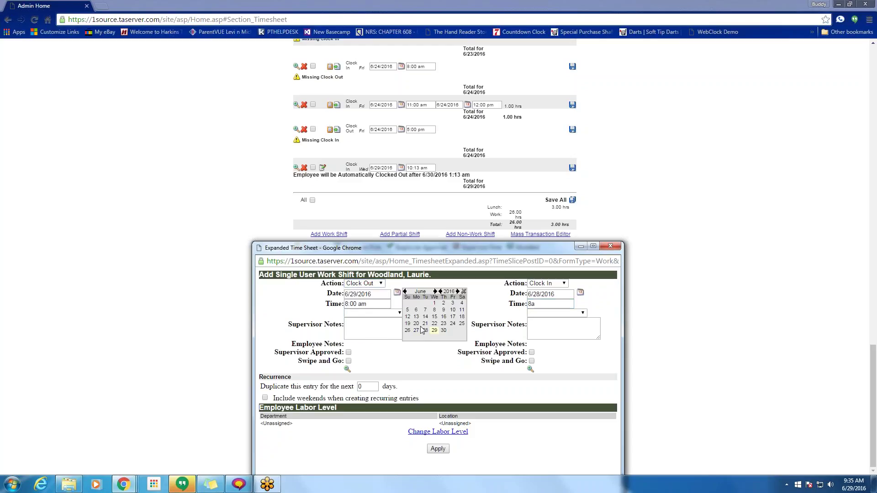
pyautogui.click(453, 324)
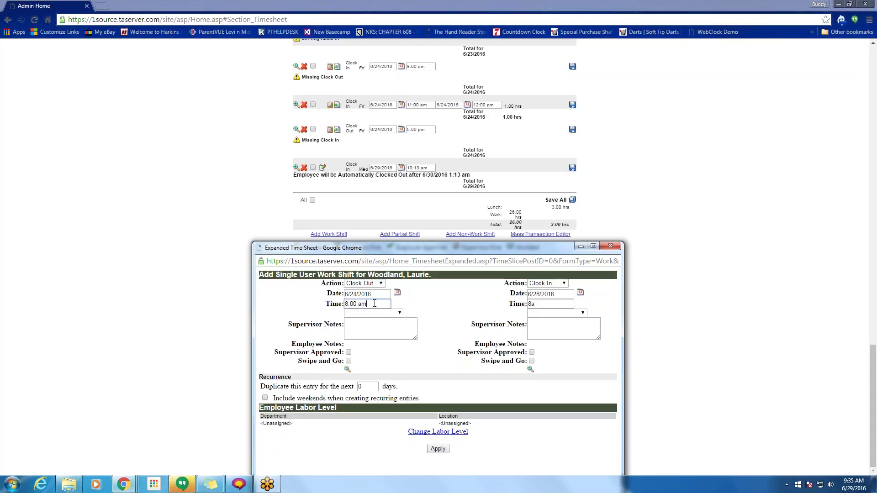
pyautogui.moveTo(344, 304); pyautogui.dragTo(367, 304)
pyautogui.write('11a')
pyautogui.click(366, 317)
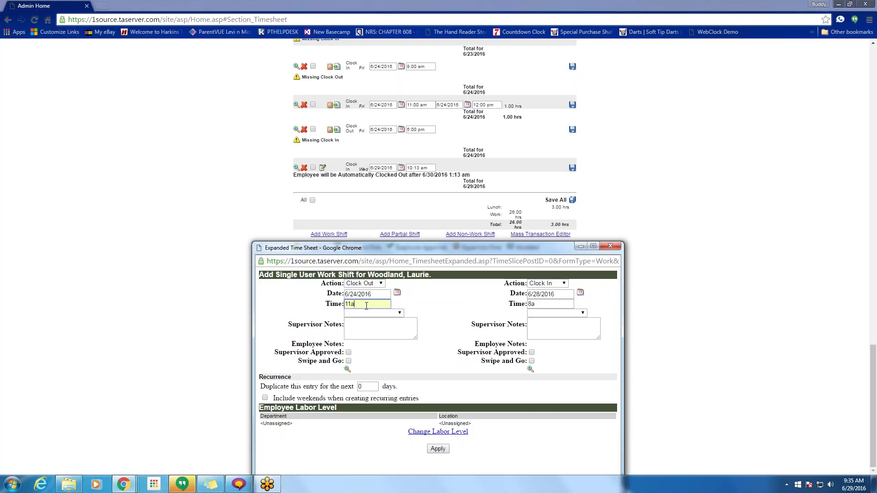
pyautogui.write('m')
pyautogui.press('BackSpace')
pyautogui.press('BackSpace')
pyautogui.write('am')
pyautogui.press('BackSpace')
pyautogui.press('BackSpace')
pyautogui.press('BackSpace')
pyautogui.write(':')
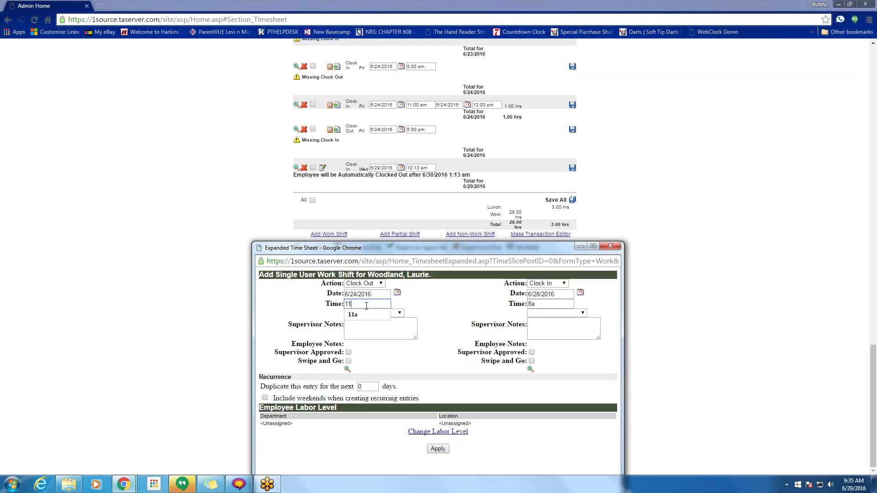
pyautogui.write('00 am')
pyautogui.press('BackSpace')
pyautogui.press('BackSpace')
pyautogui.press('BackSpace')
pyautogui.press('BackSpace')
pyautogui.press('BackSpace')
pyautogui.press('BackSpace')
pyautogui.press('BackSpace')
pyautogui.write('1a')
pyautogui.click(438, 304)
# - Set the second entry's date to 6/24/2016 and its time to 12p
pyautogui.click(350, 130)
pyautogui.moveTo(350, 131); pyautogui.dragTo(355, 131)
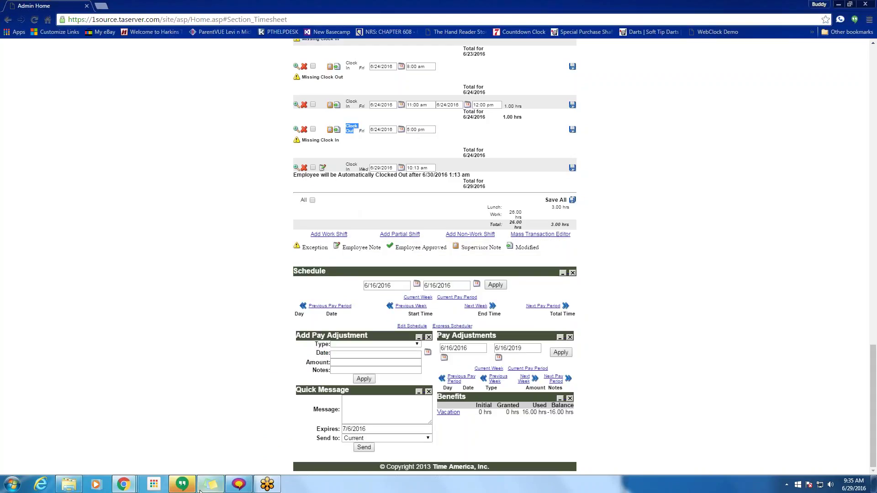
pyautogui.moveTo(130, 485)
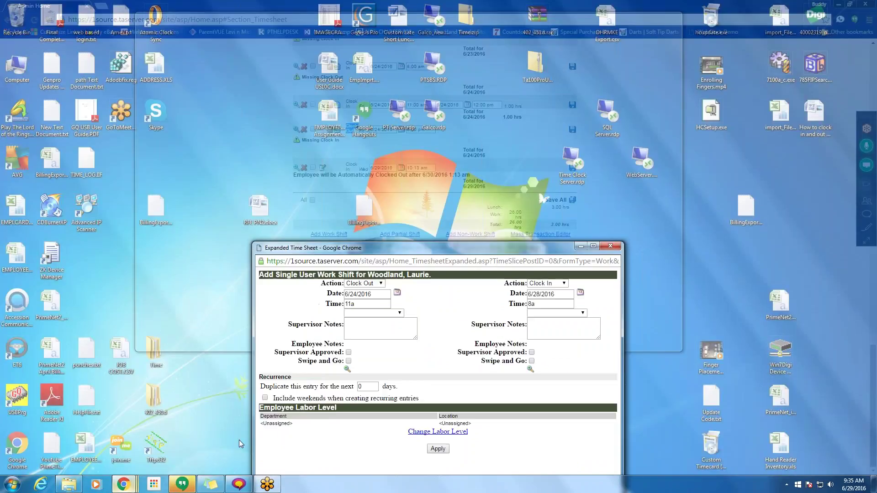
pyautogui.click(241, 444)
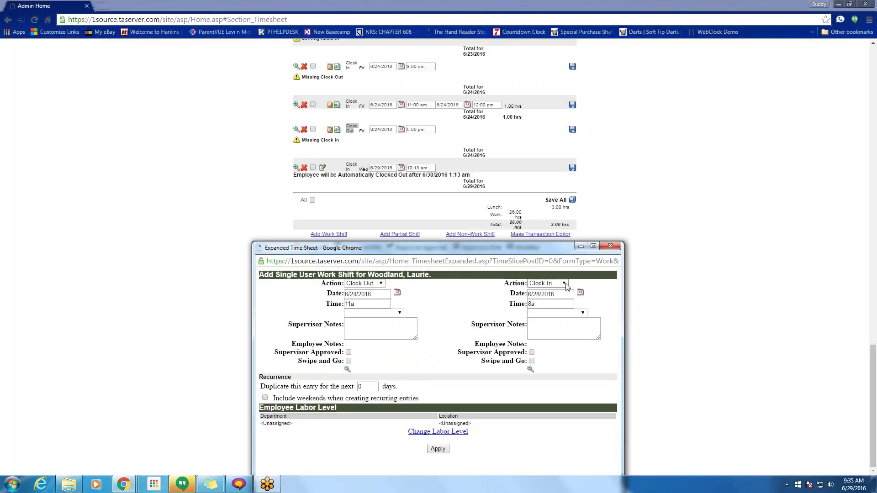
pyautogui.click(580, 292)
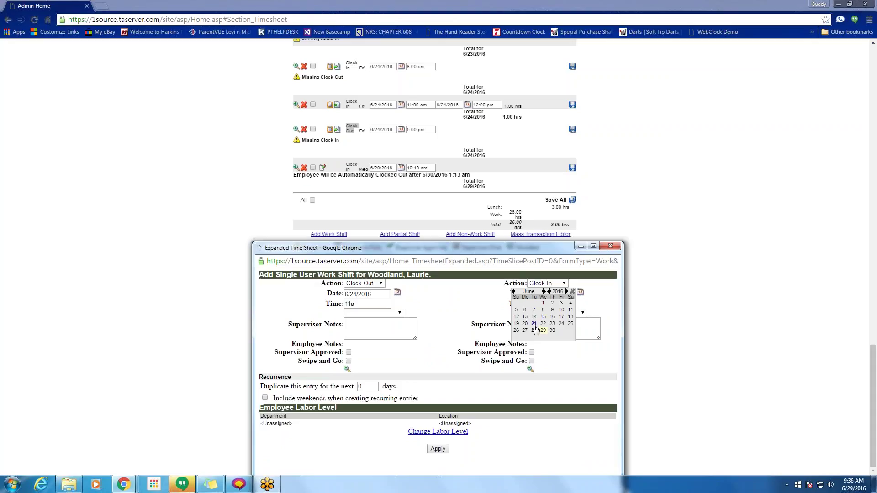
pyautogui.click(562, 323)
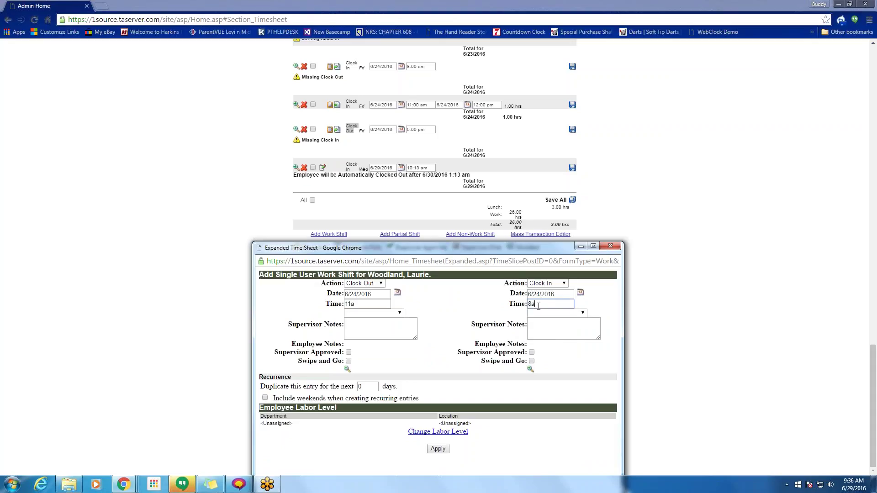
pyautogui.moveTo(537, 304); pyautogui.dragTo(527, 306)
pyautogui.write('12p')
pyautogui.press('Tab')
# - Add supervisor notes '213r4' and 'qw315' to the two entries and apply the shift
pyautogui.click(366, 329)
pyautogui.write('213r4')
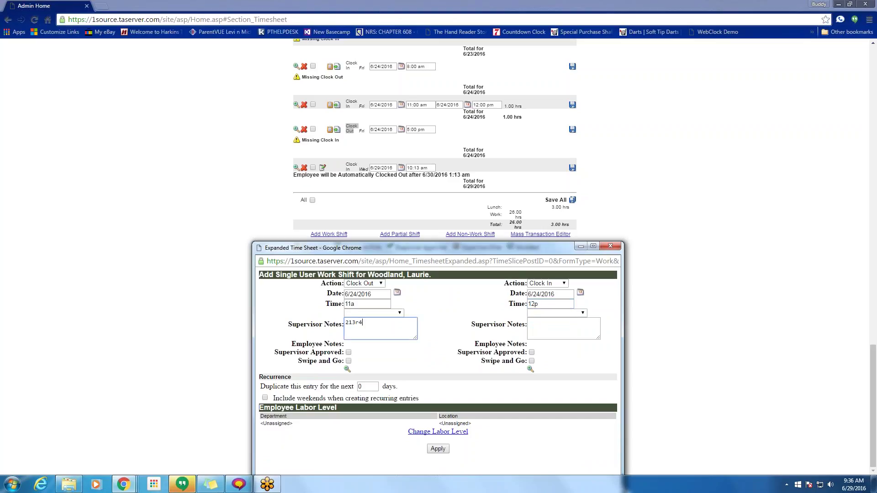
pyautogui.click(546, 332)
pyautogui.write('qw315')
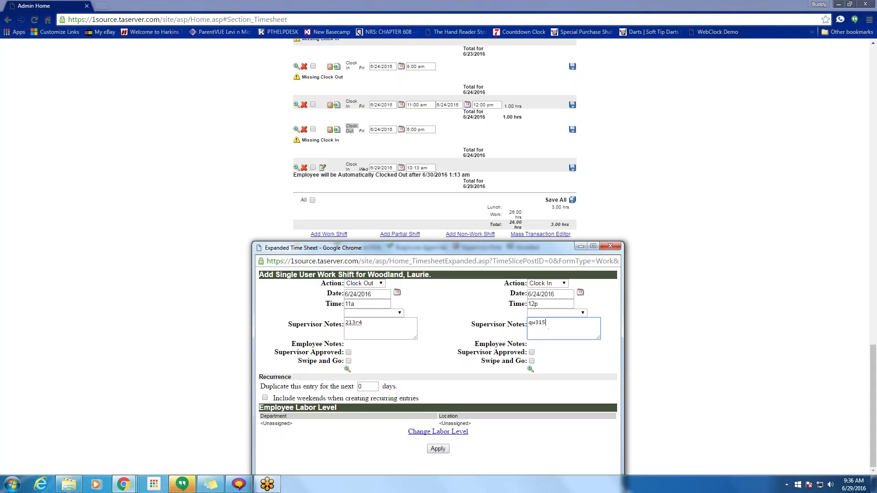
pyautogui.click(441, 451)
pyautogui.moveTo(470, 424); pyautogui.dragTo(437, 416)
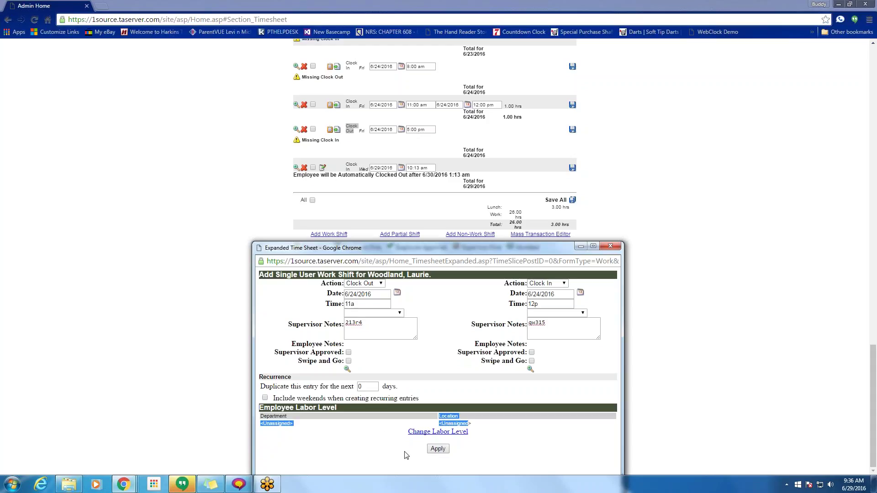
pyautogui.click(438, 431)
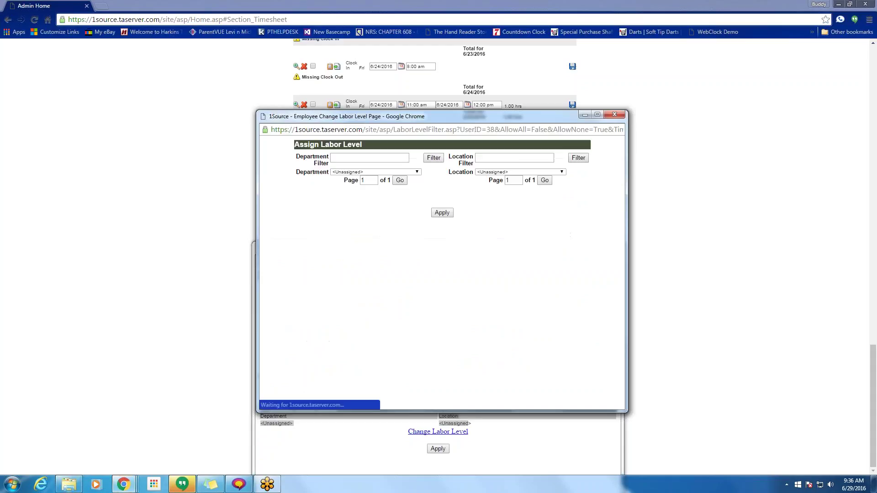
pyautogui.click(615, 114)
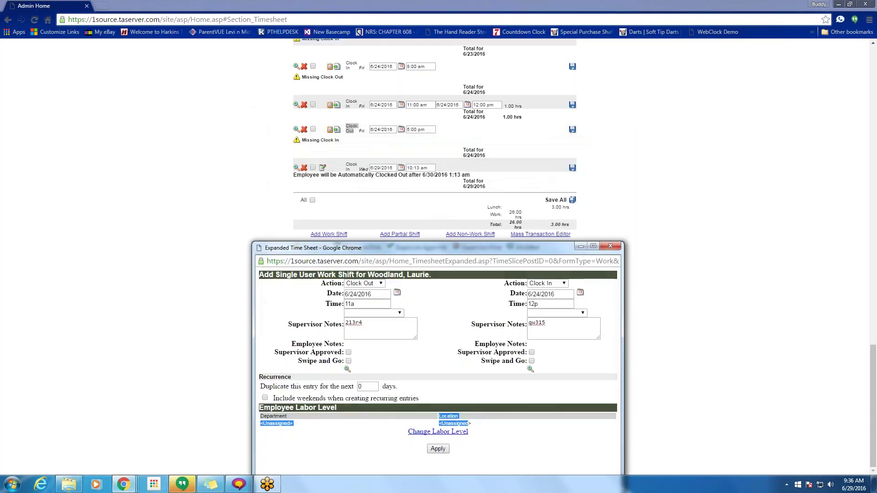
pyautogui.click(436, 450)
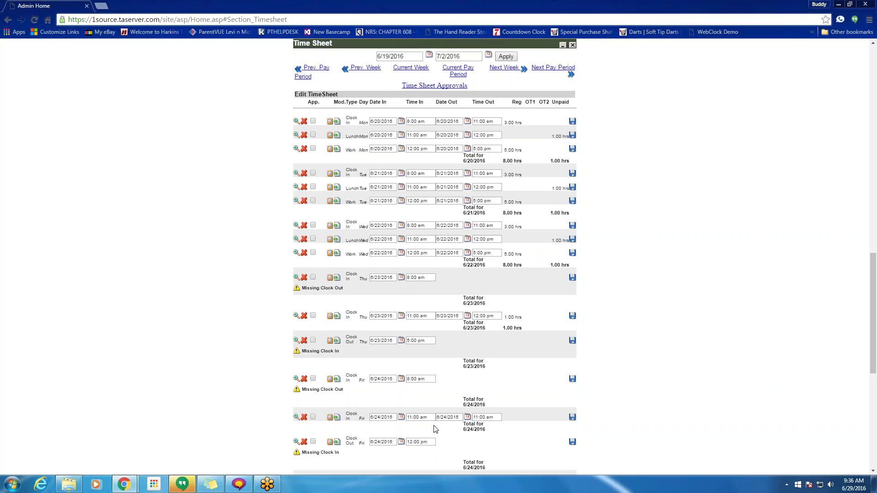
# - Change the 6/24 11:00 am shift's clock-out time to 12p, giving 1.00 hours
pyautogui.scroll(-4, 472, 299)
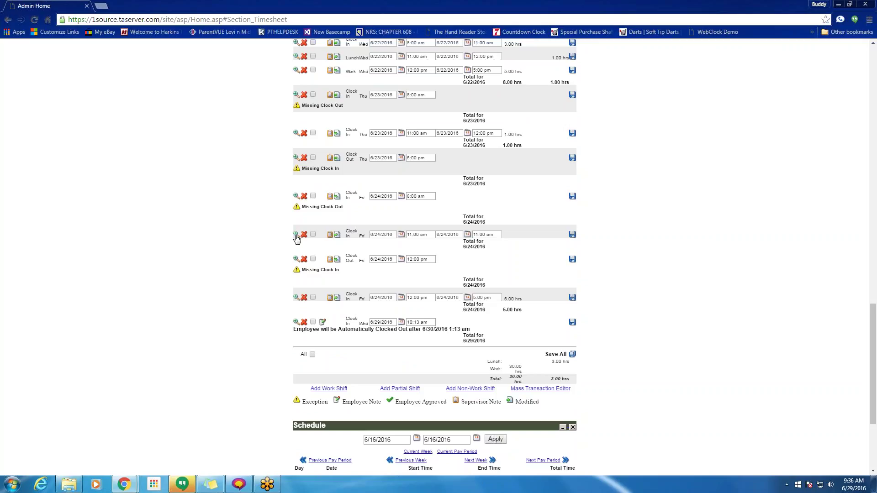
pyautogui.click(296, 234)
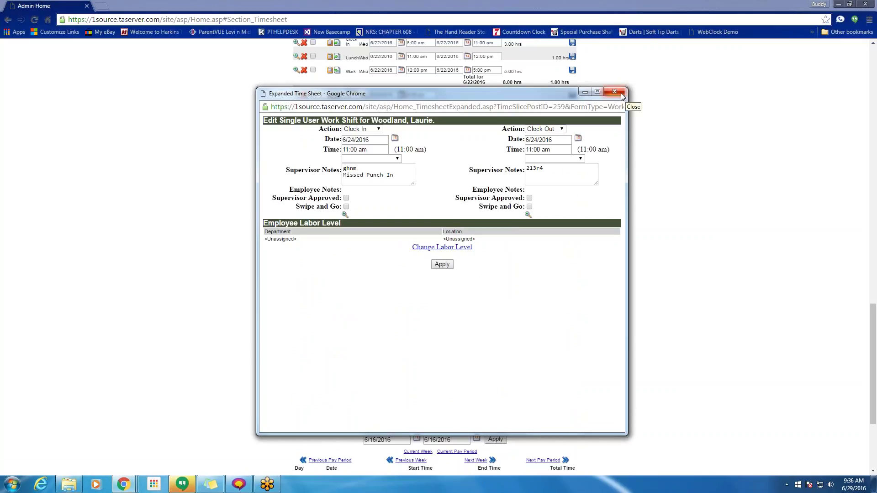
pyautogui.click(621, 92)
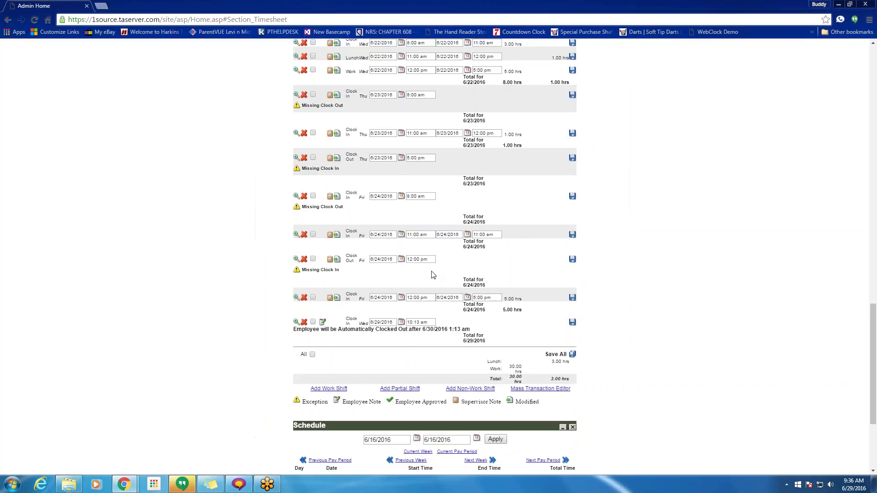
pyautogui.click(482, 234)
pyautogui.click(297, 234)
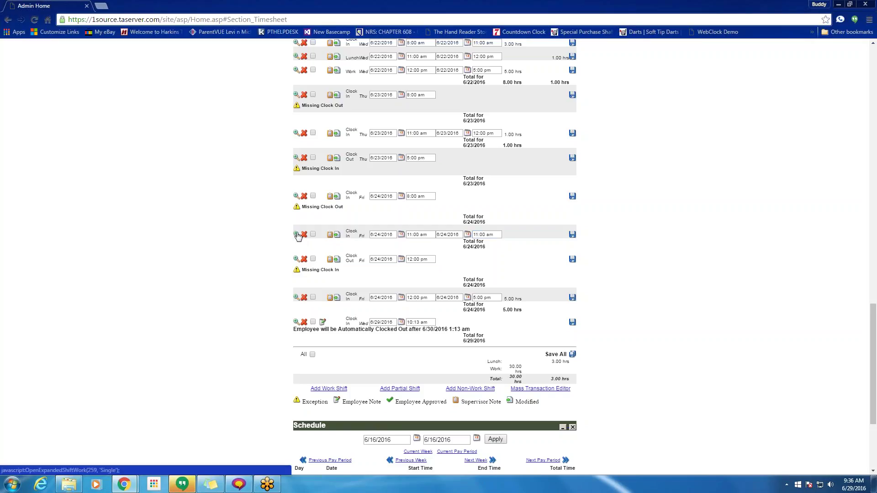
pyautogui.tripleClick(548, 150)
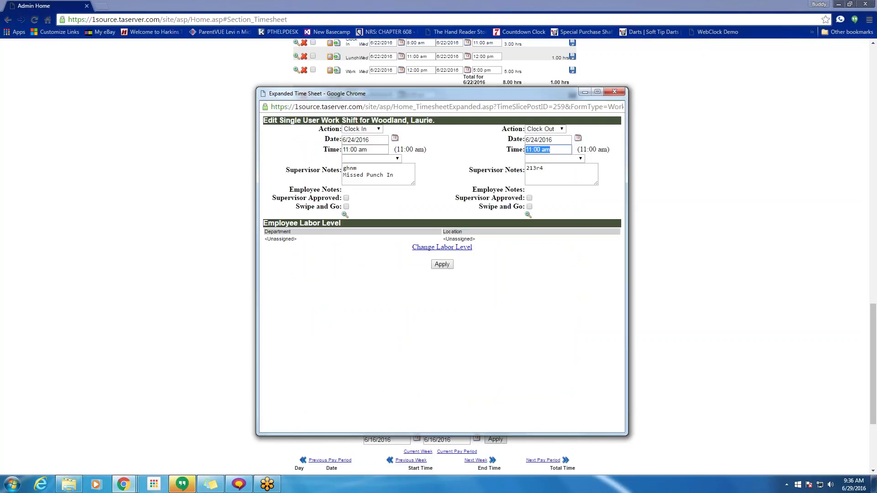
pyautogui.write('12p')
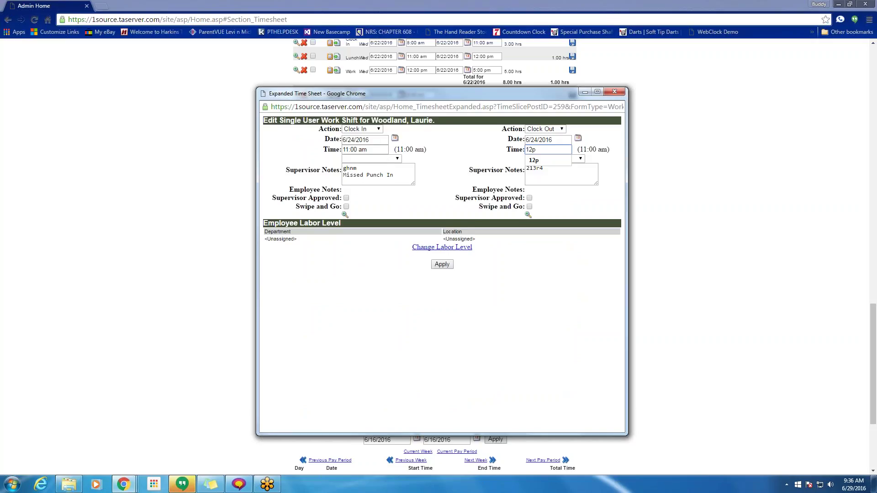
pyautogui.click(614, 91)
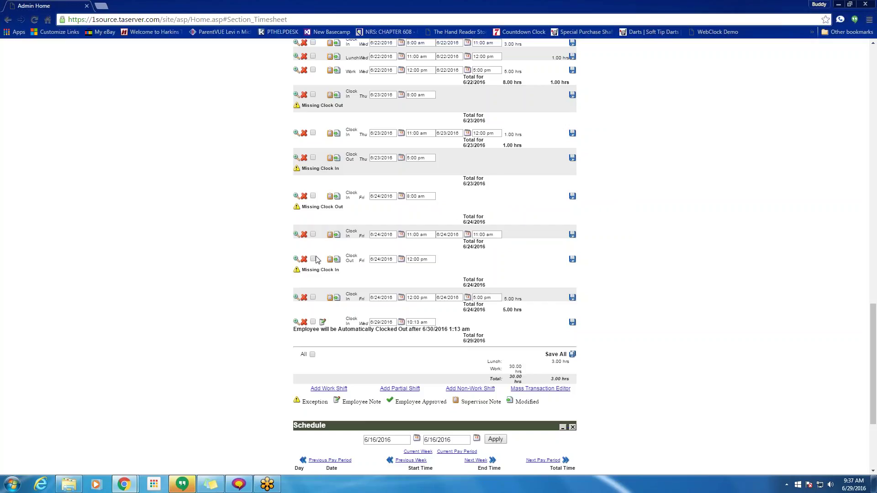
pyautogui.click(295, 236)
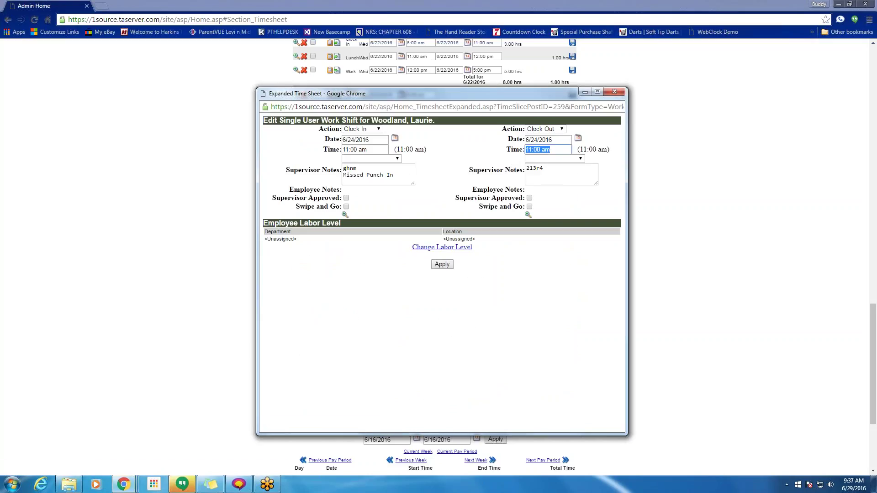
pyautogui.write('12p')
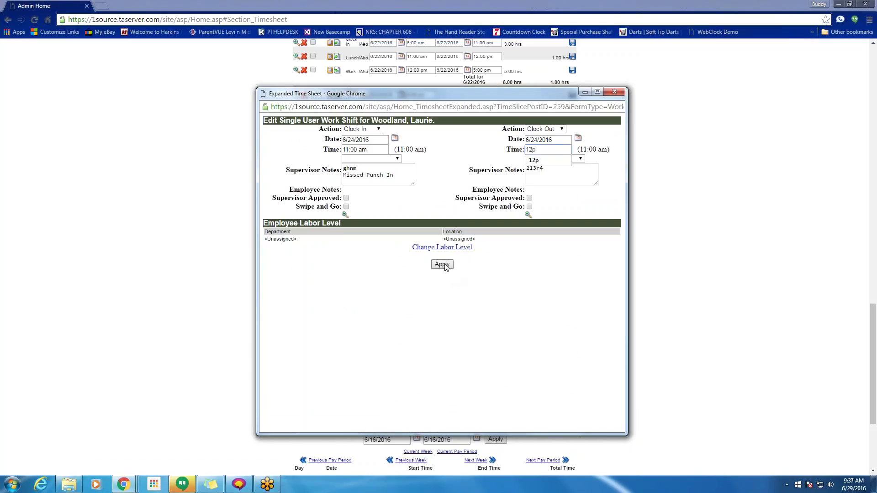
pyautogui.click(442, 265)
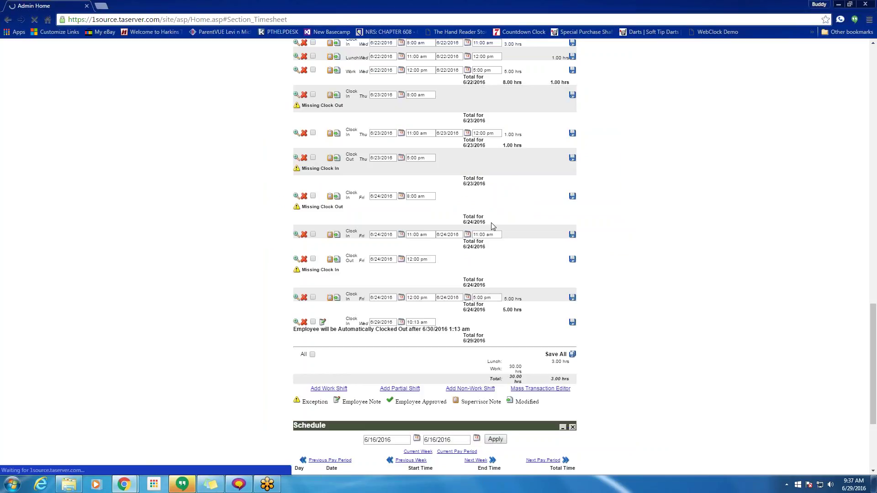
pyautogui.scroll(-4, 492, 223)
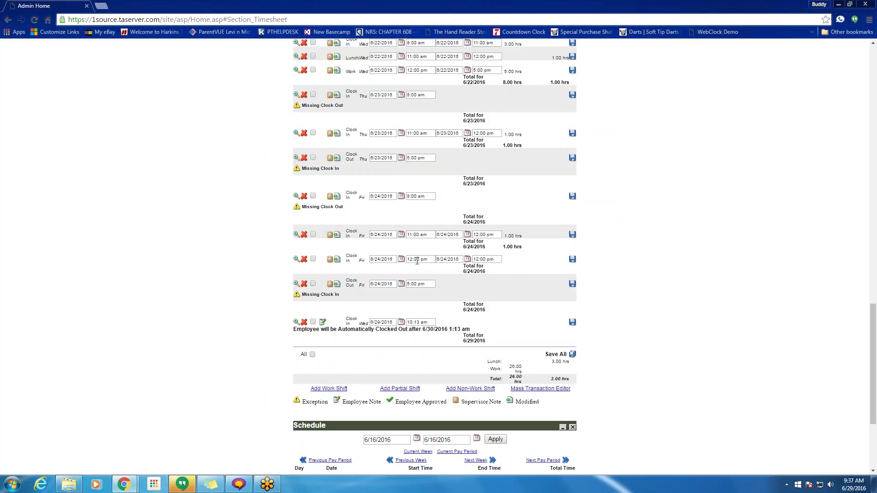
# - Set the 6/24 11:00 am row's times to 10:59a and 11a
pyautogui.click(423, 235)
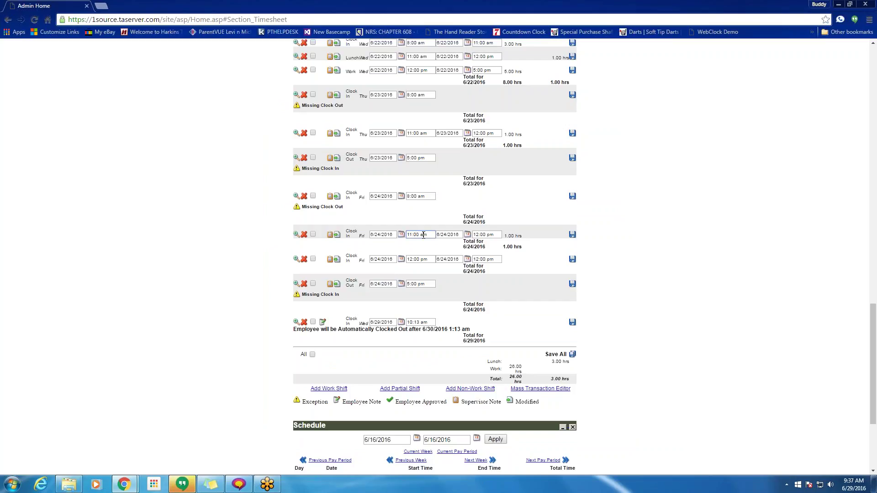
pyautogui.click(296, 235)
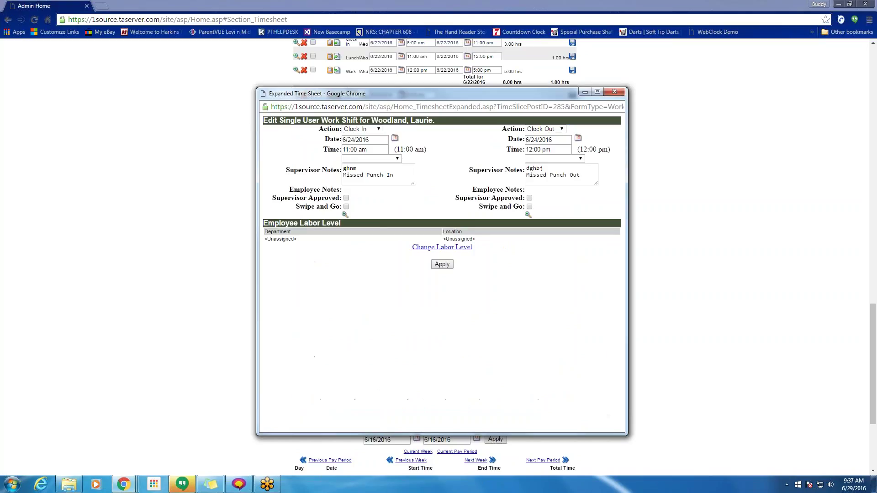
pyautogui.tripleClick(356, 150)
pyautogui.write('10')
pyautogui.write('59')
pyautogui.press('BackSpace')
pyautogui.press('BackSpace')
pyautogui.write(':59a')
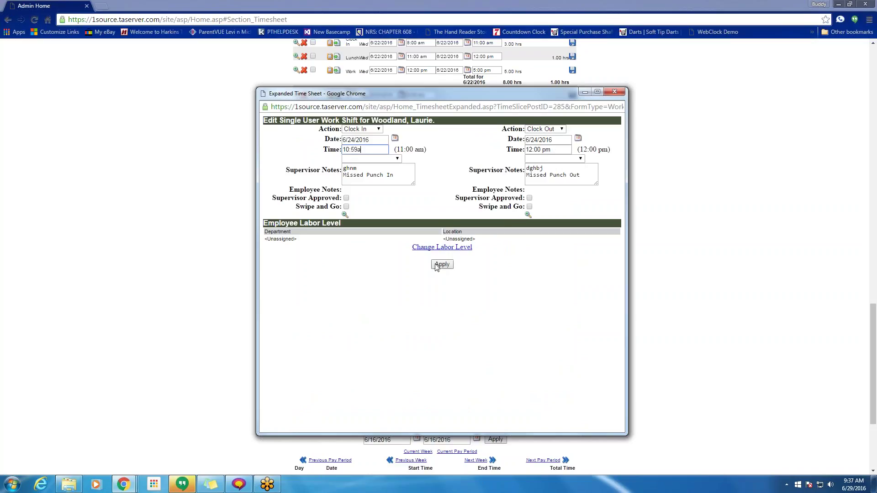
pyautogui.moveTo(554, 148); pyautogui.dragTo(508, 148)
pyautogui.write('11a')
pyautogui.click(442, 265)
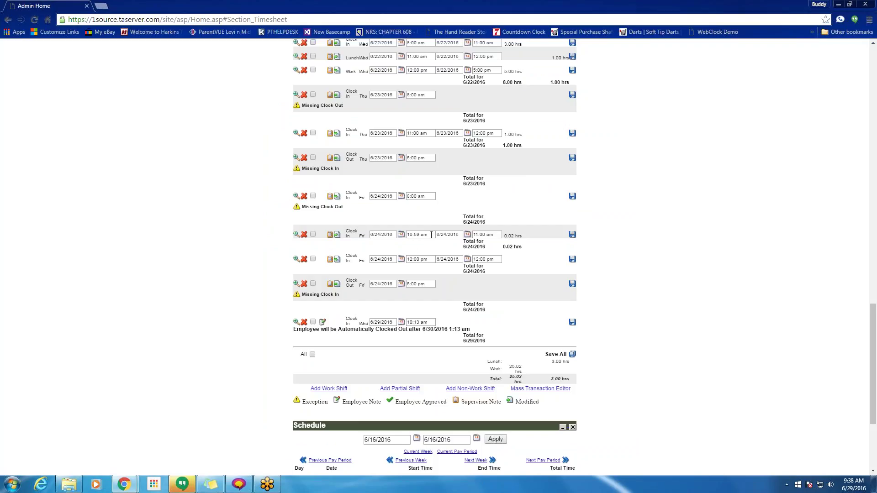
# - Swap that 6/24 entry's punches to Clock Out at 10:59 am and Clock In at 11:00 am
pyautogui.click(297, 234)
pyautogui.click(365, 129)
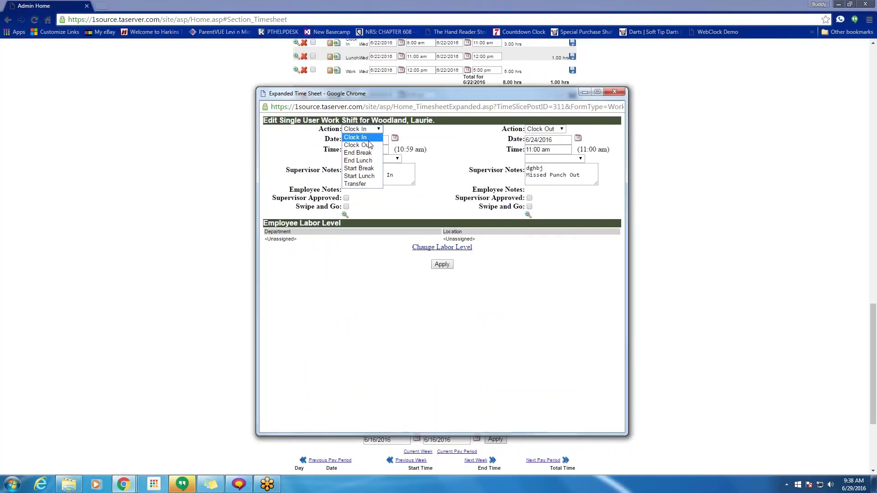
pyautogui.click(366, 145)
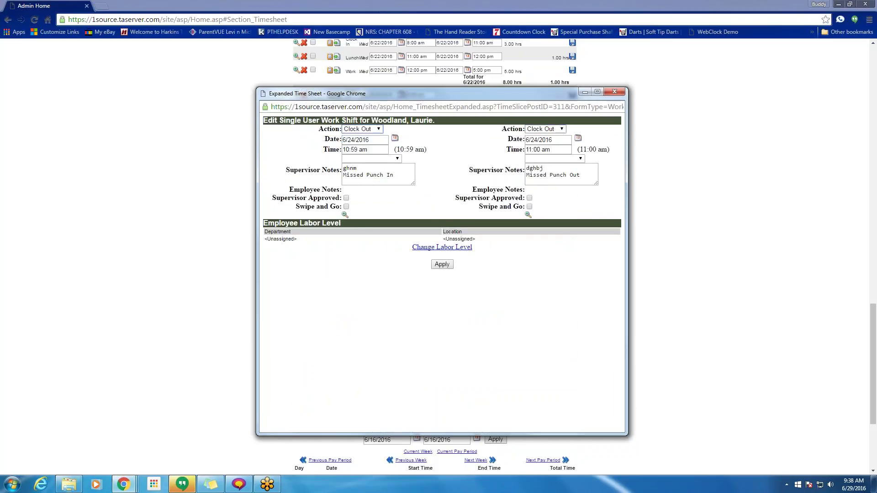
pyautogui.click(545, 129)
pyautogui.click(537, 137)
pyautogui.click(444, 267)
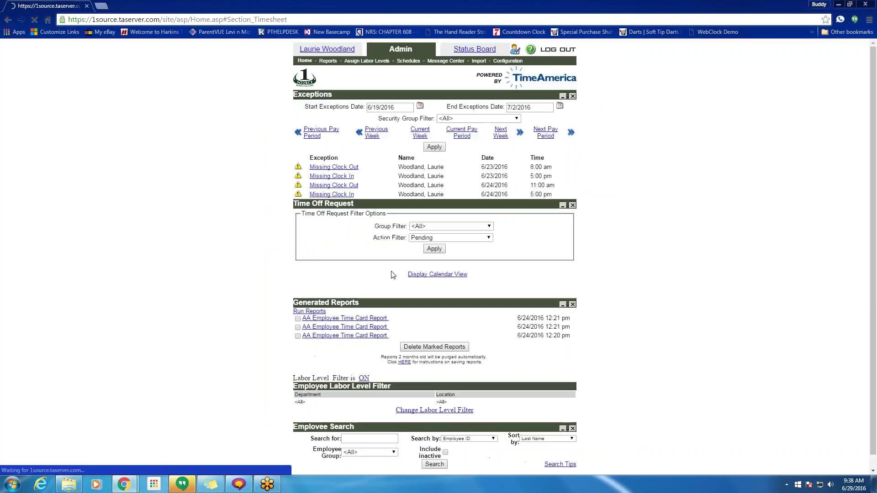
# - Swap the 6/24 12:00 pm row's punches to Clock Out then Clock In, pairing the noon shifts
pyautogui.scroll(-4, 402, 322)
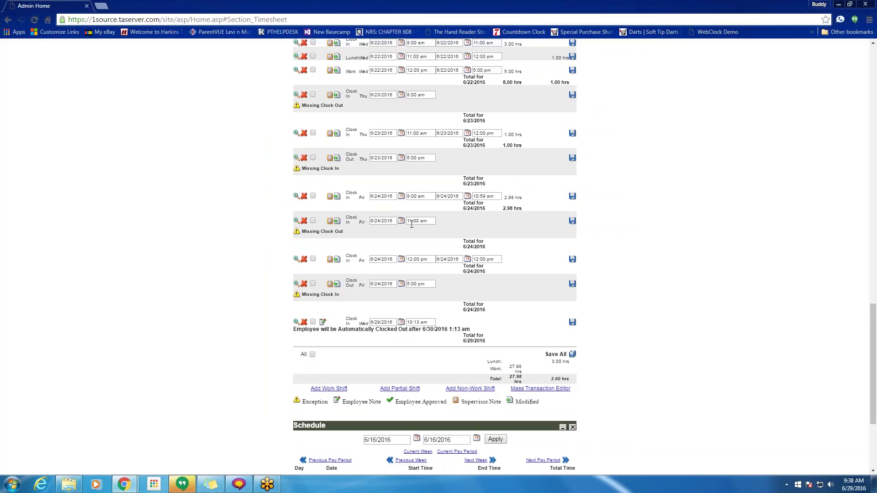
pyautogui.click(296, 259)
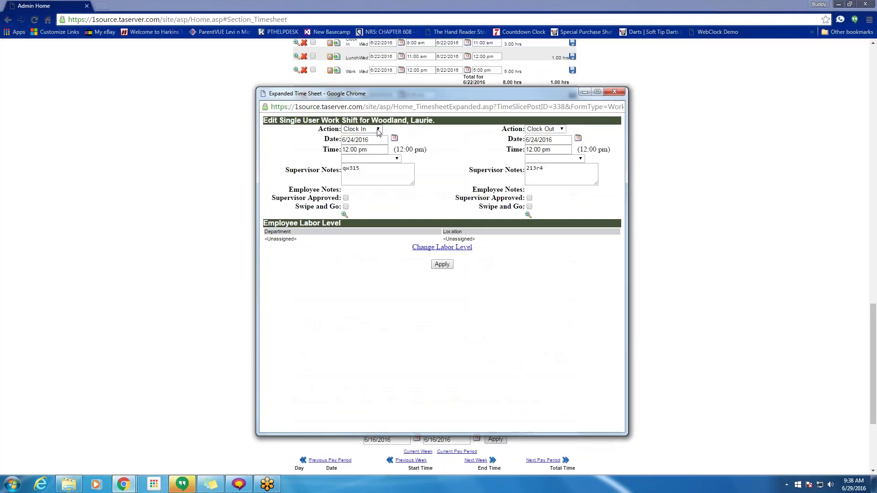
pyautogui.click(361, 129)
pyautogui.click(361, 146)
pyautogui.click(553, 129)
pyautogui.click(543, 137)
pyautogui.click(441, 265)
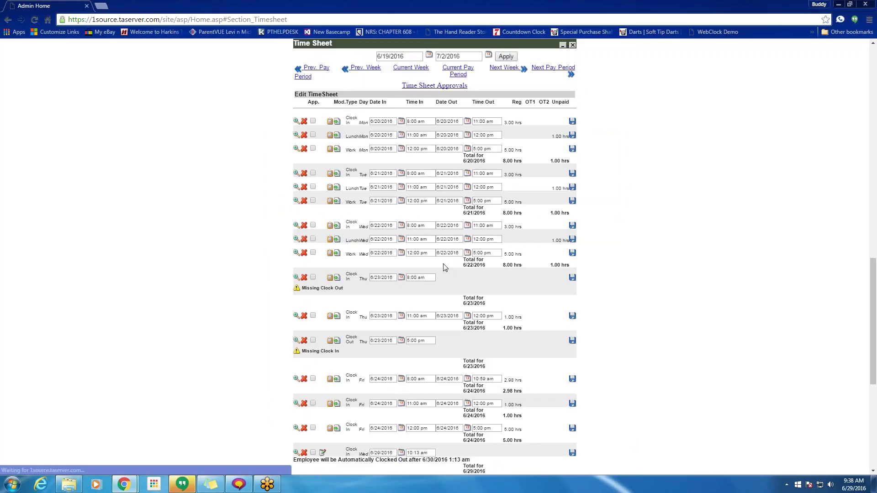
pyautogui.scroll(-4, 443, 267)
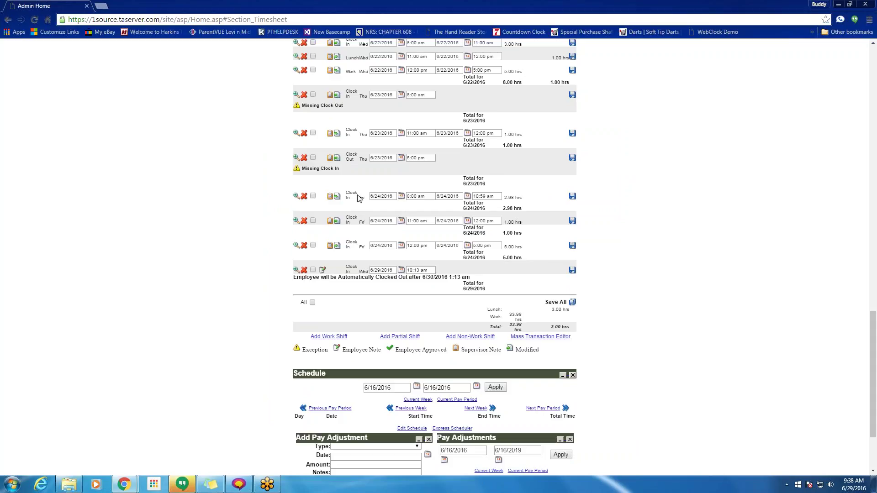
pyautogui.scroll(3, 359, 198)
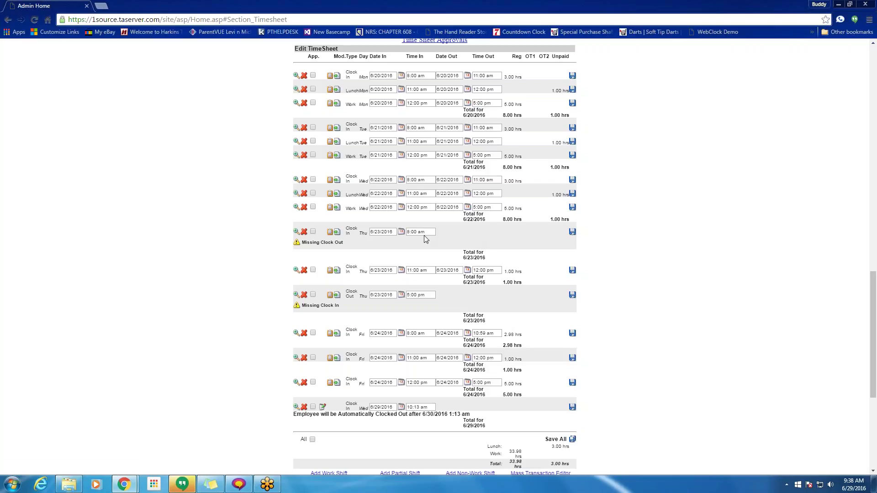
# - Delete 6/23's stray midday clock-out and 11:00 am clock-in, leaving one 8:00 am–5:00 pm shift
pyautogui.click(378, 231)
pyautogui.click(304, 270)
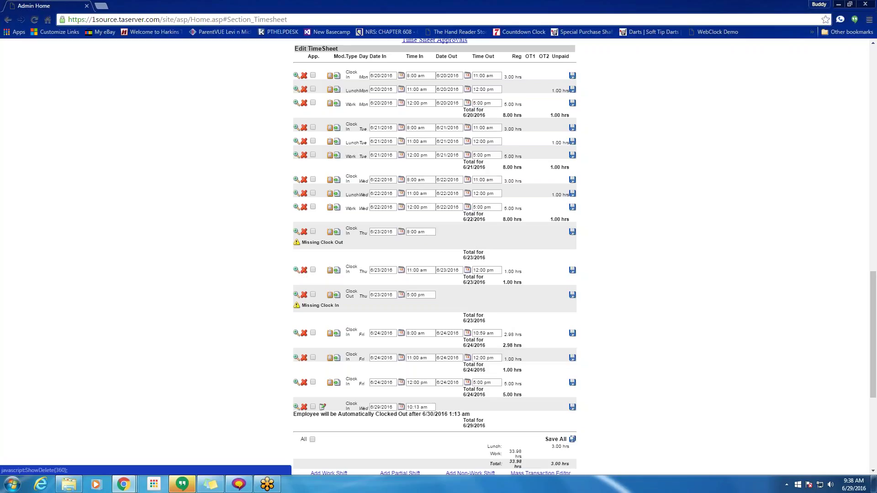
pyautogui.click(491, 263)
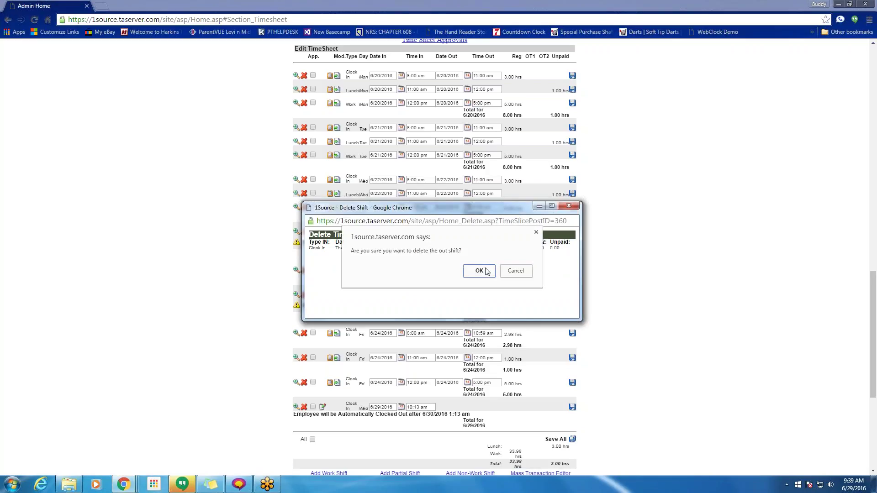
pyautogui.click(476, 273)
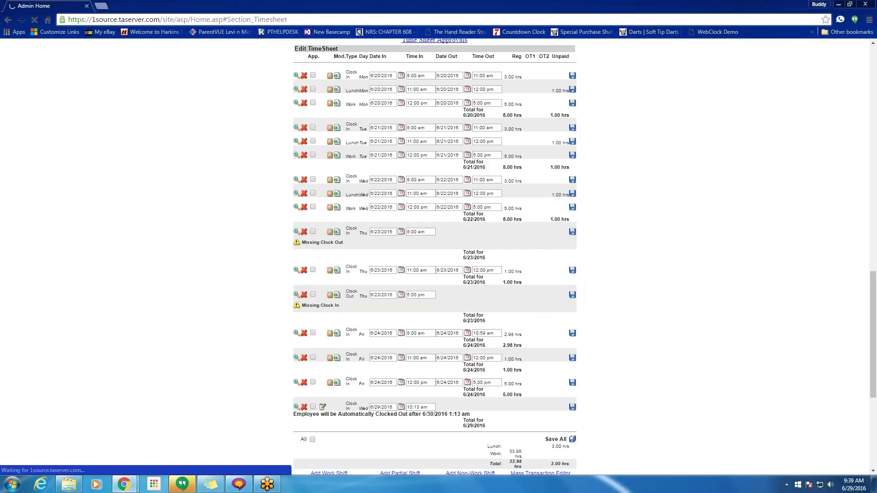
pyautogui.scroll(-1, 519, 284)
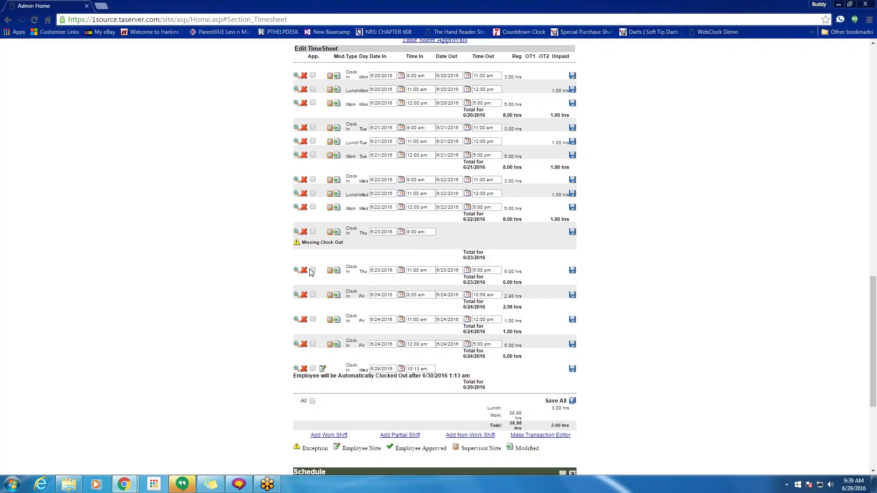
pyautogui.click(302, 272)
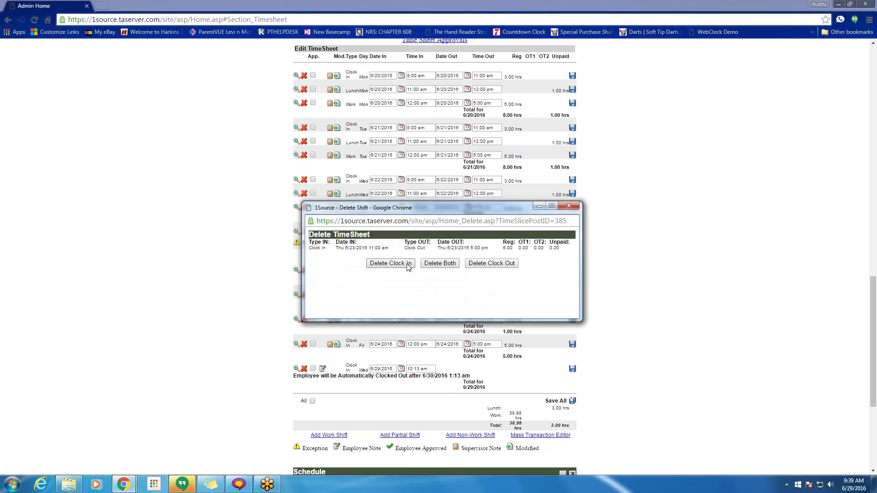
pyautogui.click(401, 265)
pyautogui.click(477, 270)
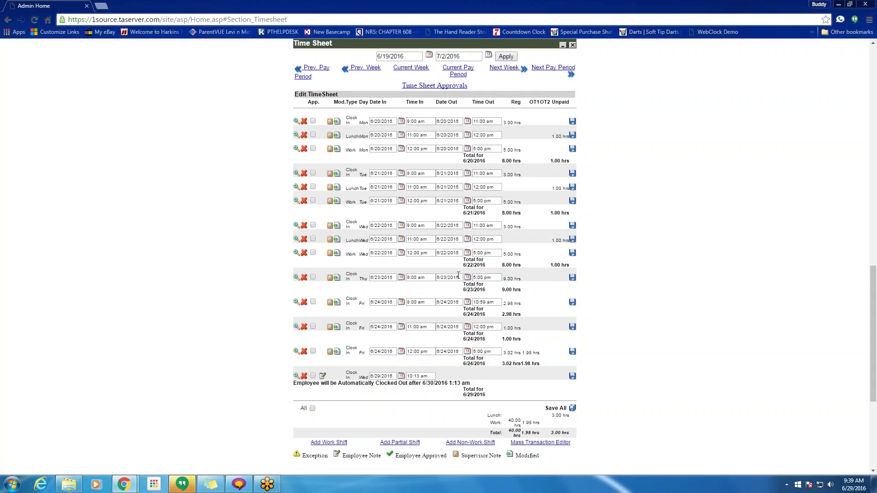
# - Add a work shift with Start Lunch at 11 am and End Lunch at 12 pm on 6/23
pyautogui.click(344, 444)
pyautogui.click(384, 129)
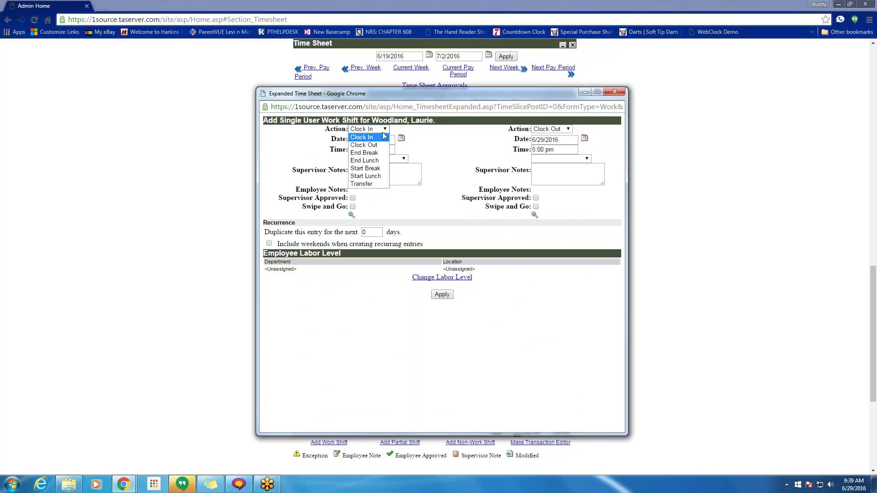
pyautogui.click(373, 175)
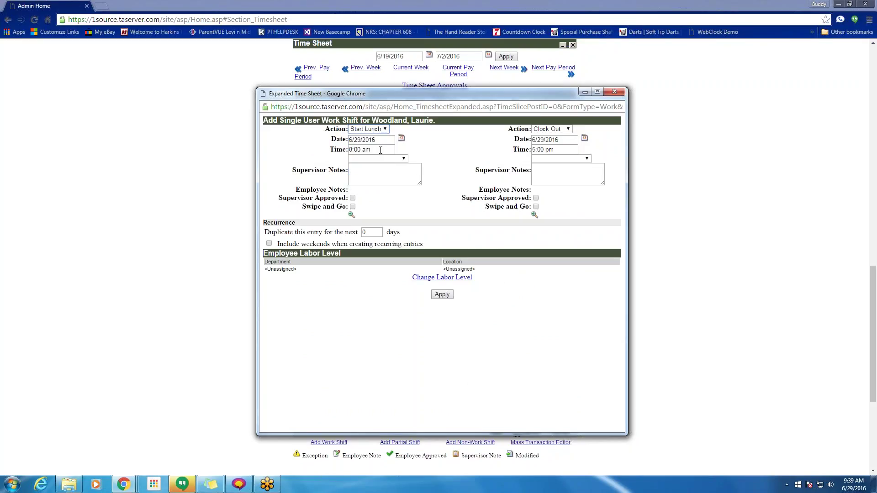
pyautogui.moveTo(380, 150); pyautogui.dragTo(323, 146)
pyautogui.write('11a')
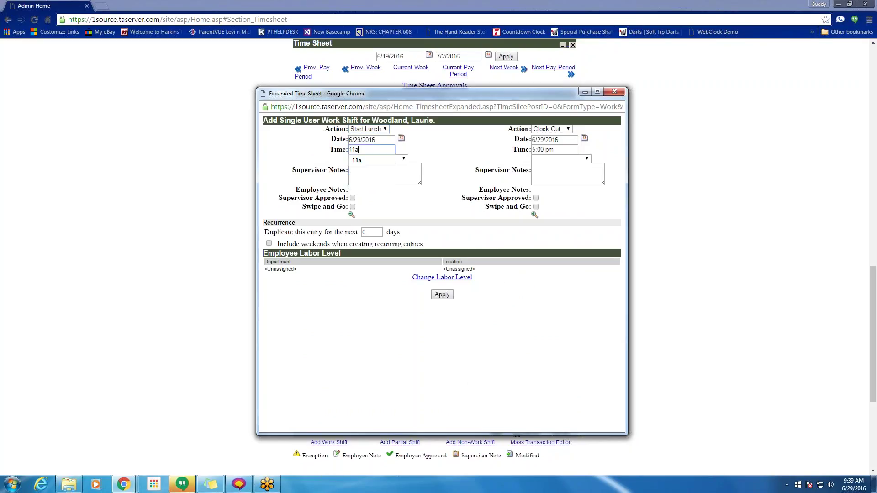
pyautogui.click(401, 138)
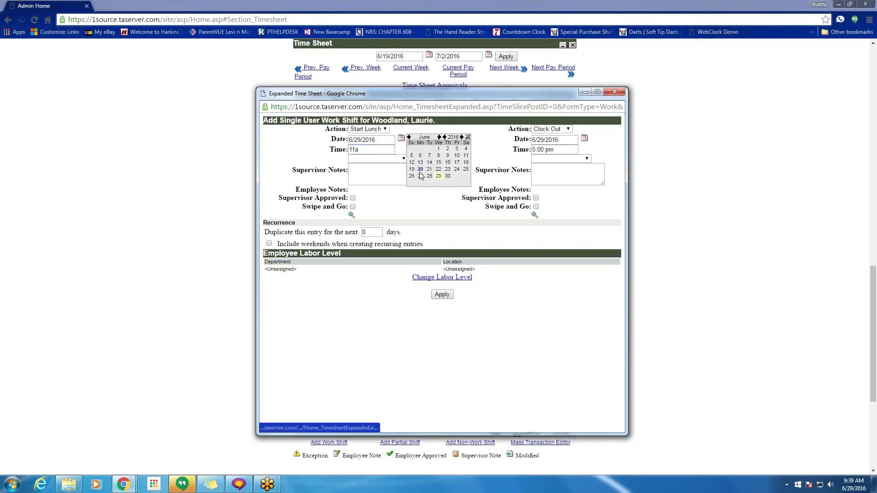
pyautogui.click(448, 169)
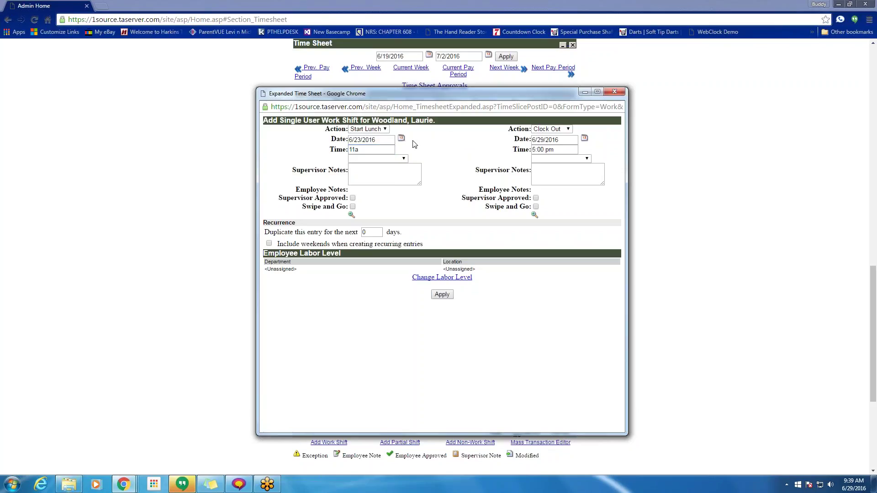
pyautogui.click(568, 129)
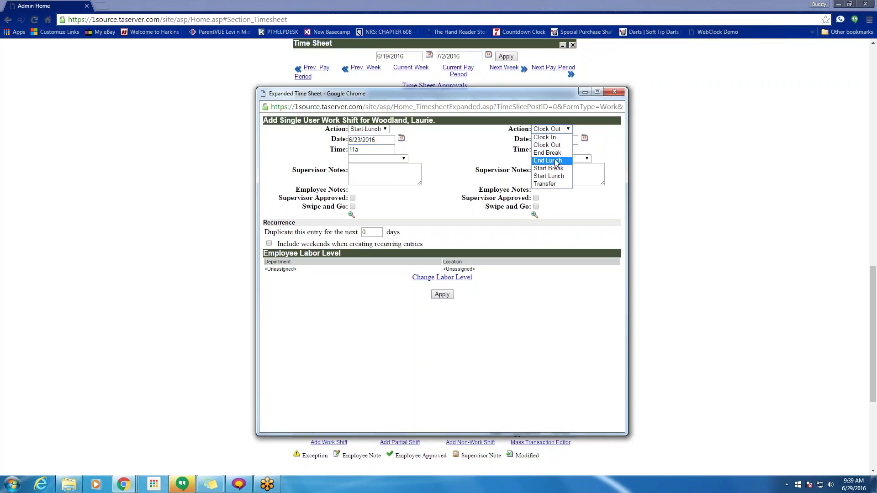
pyautogui.click(556, 163)
pyautogui.click(585, 139)
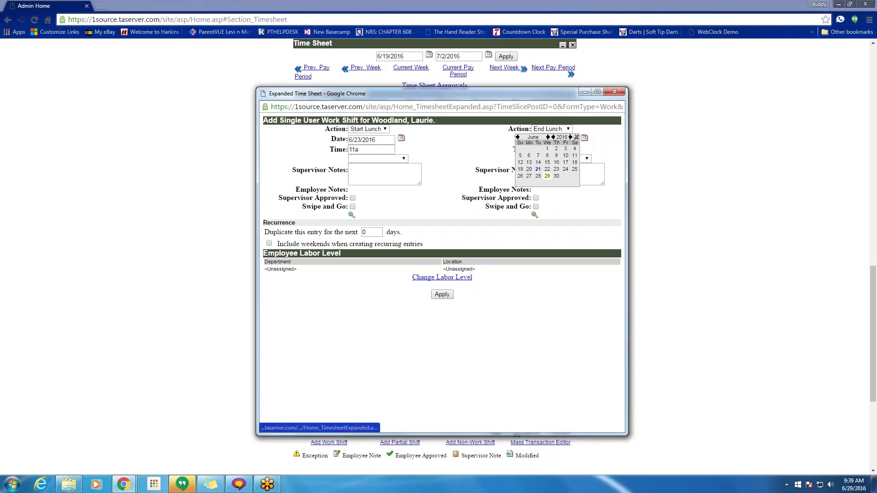
pyautogui.click(558, 174)
pyautogui.press('Tab')
pyautogui.write('12')
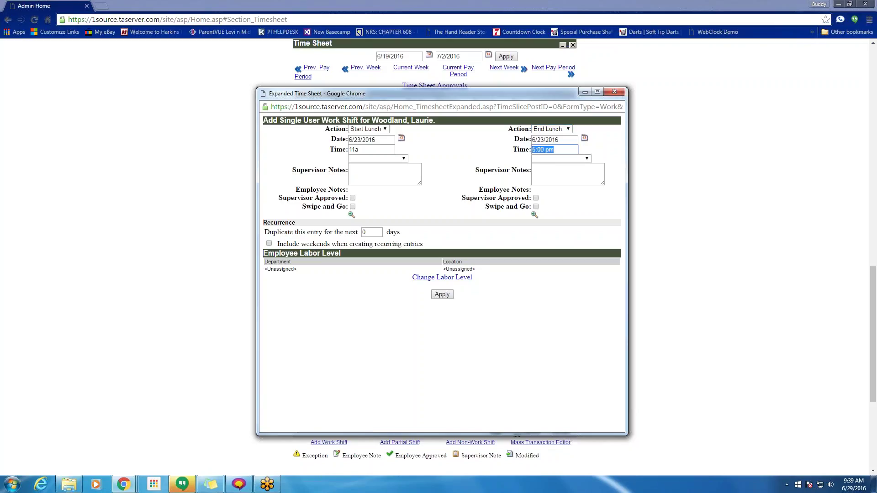
pyautogui.write('p')
# - Add supervisor notes 'adeswt' and 'wqer', set both reasons to Missed Lunch In, and apply
pyautogui.click(405, 174)
pyautogui.write('adeswt')
pyautogui.click(546, 173)
pyautogui.write('wqer')
pyautogui.click(577, 158)
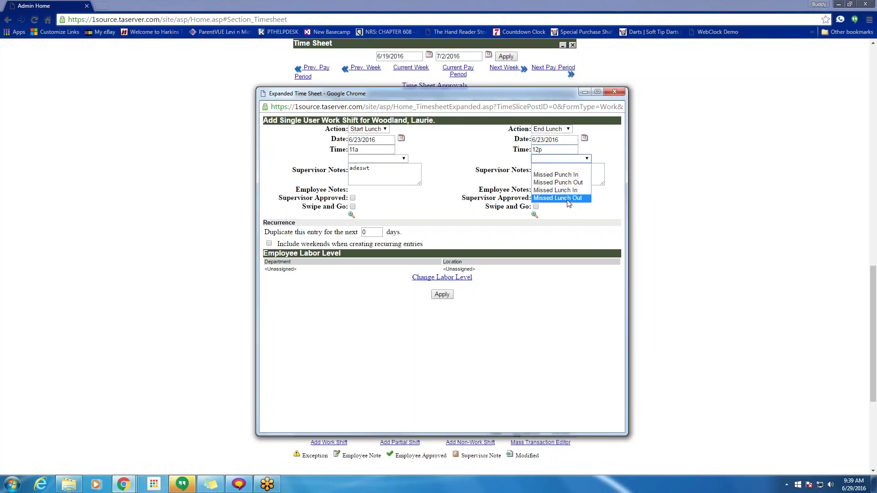
pyautogui.click(558, 190)
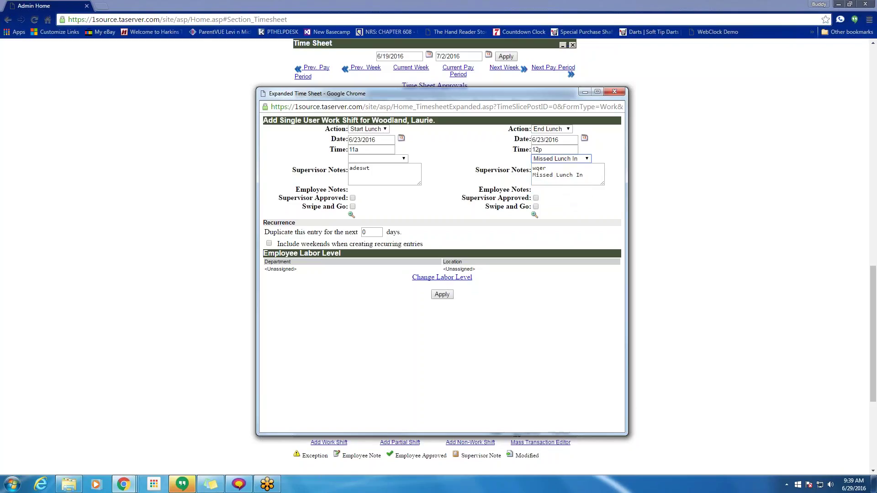
pyautogui.click(397, 159)
pyautogui.click(395, 190)
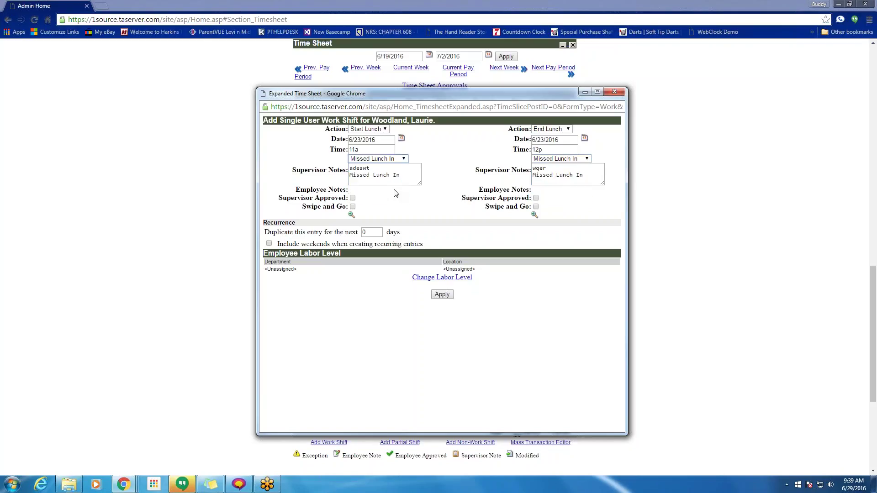
pyautogui.click(436, 296)
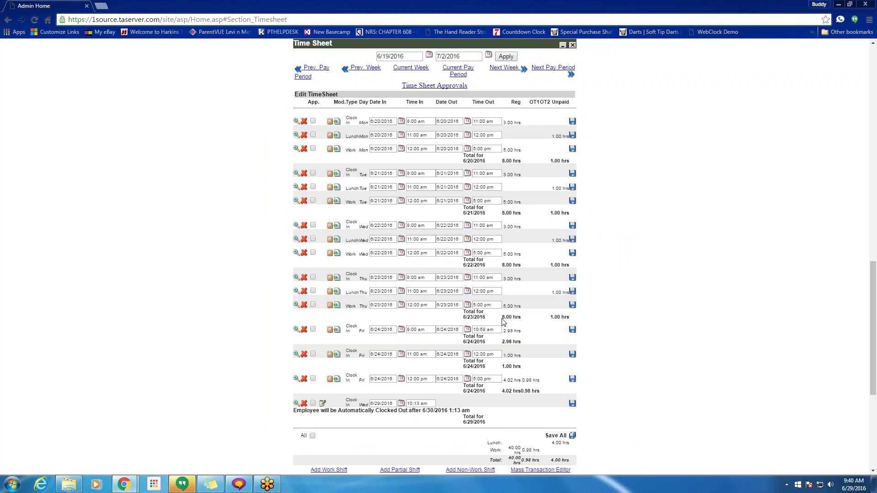
# - Confirm Thursday's new 1.00-hour lunch total and begin adding a partial shift
pyautogui.tripleClick(571, 292)
pyautogui.scroll(-3, 407, 393)
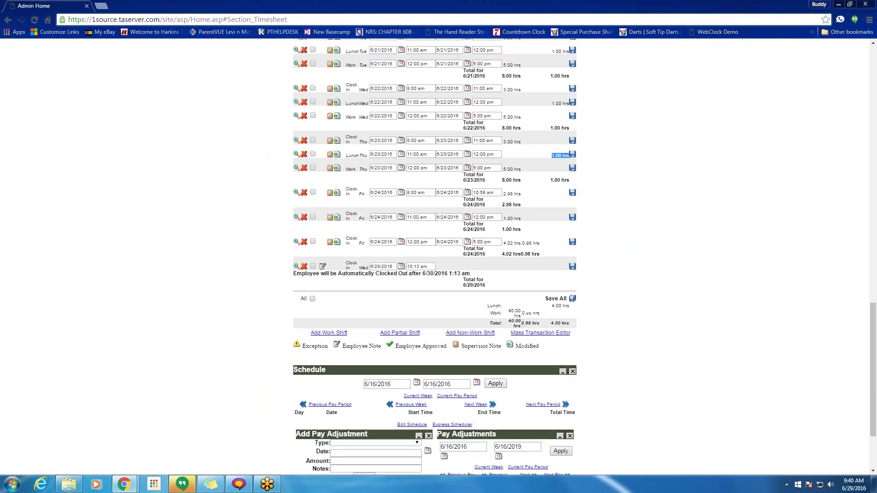
pyautogui.click(405, 337)
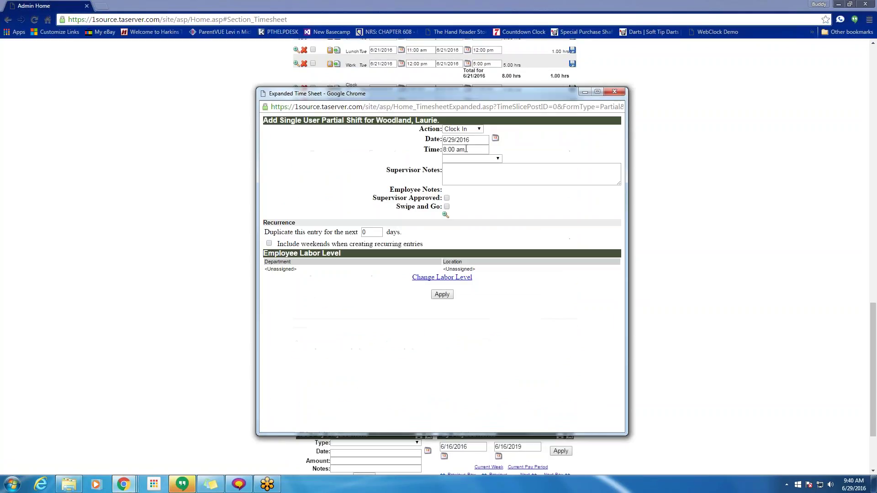
# - Enter an 11:03 am Clock In for 6/29/2016 with reason Missed Punch Out and apply it
pyautogui.write('11:')
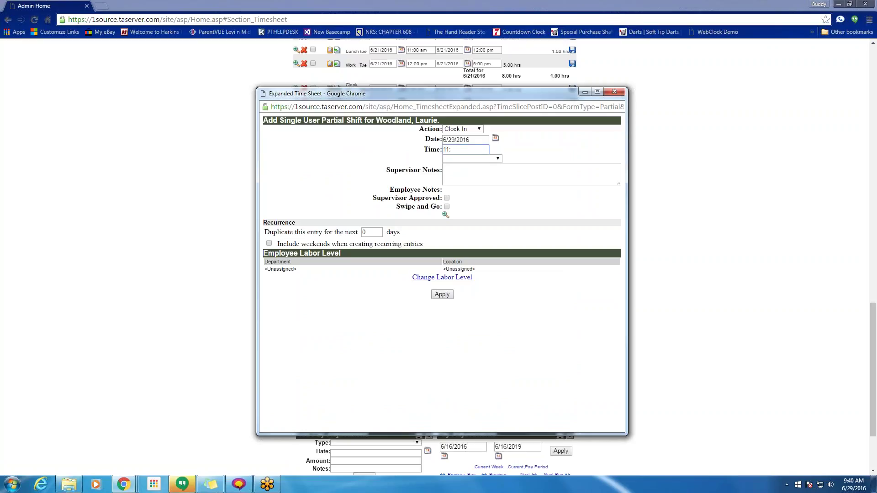
pyautogui.press('BackSpace')
pyautogui.write(':9')
pyautogui.click(472, 158)
pyautogui.click(470, 182)
pyautogui.click(444, 295)
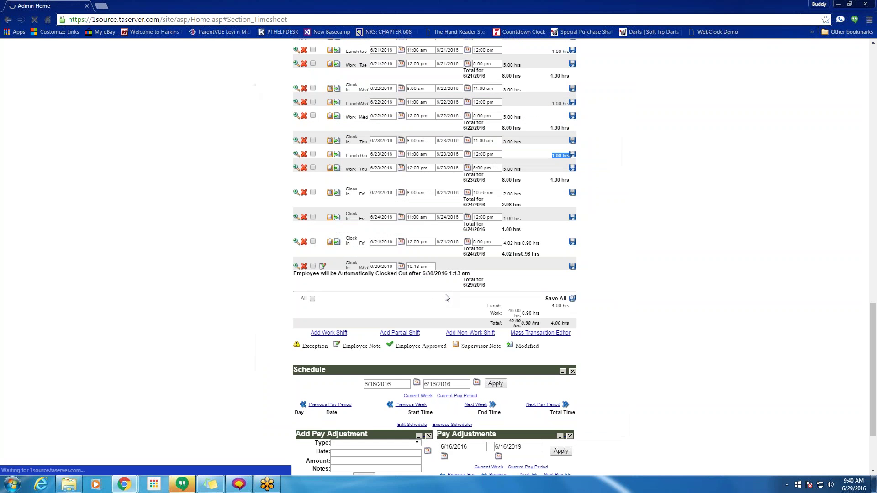
pyautogui.scroll(-3, 435, 256)
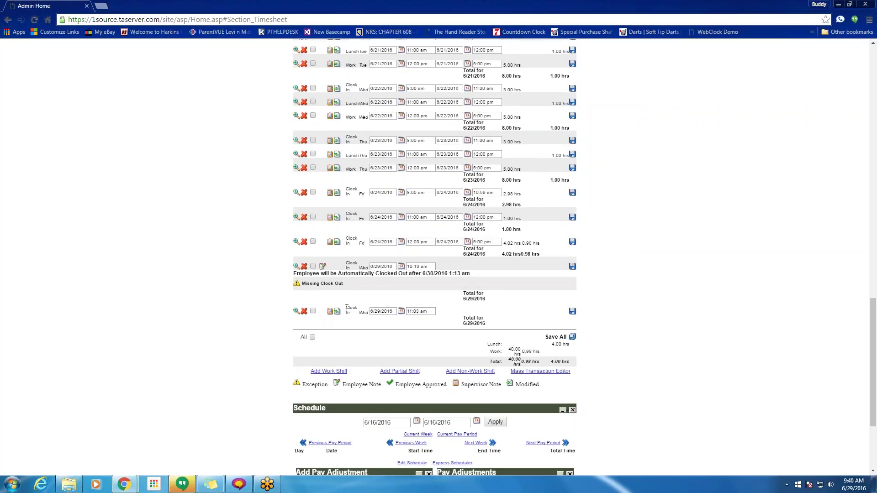
pyautogui.moveTo(359, 309); pyautogui.dragTo(348, 308)
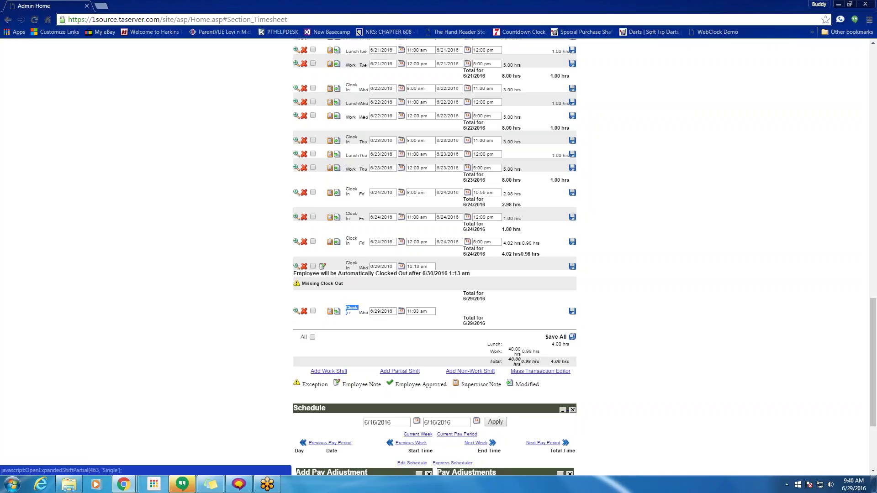
# - Re-apply the 6/29 11:03 am punch as Clock In, pairing a 10:13–11:03 am, 0.83-hour shift
pyautogui.click(296, 311)
pyautogui.click(462, 129)
pyautogui.click(462, 129)
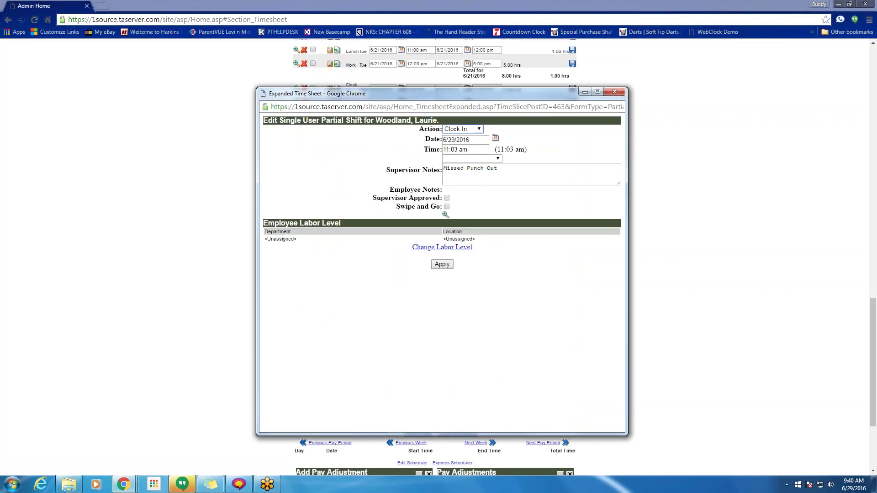
pyautogui.click(442, 265)
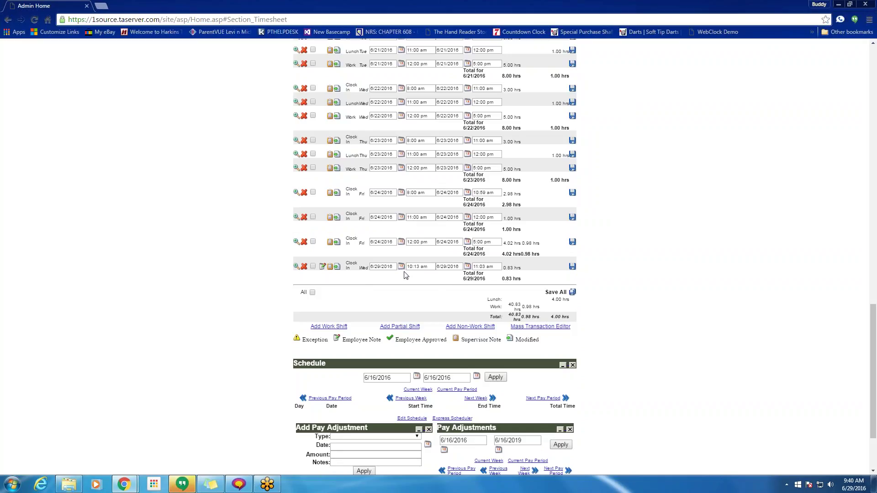
pyautogui.click(477, 267)
pyautogui.scroll(-2, 478, 273)
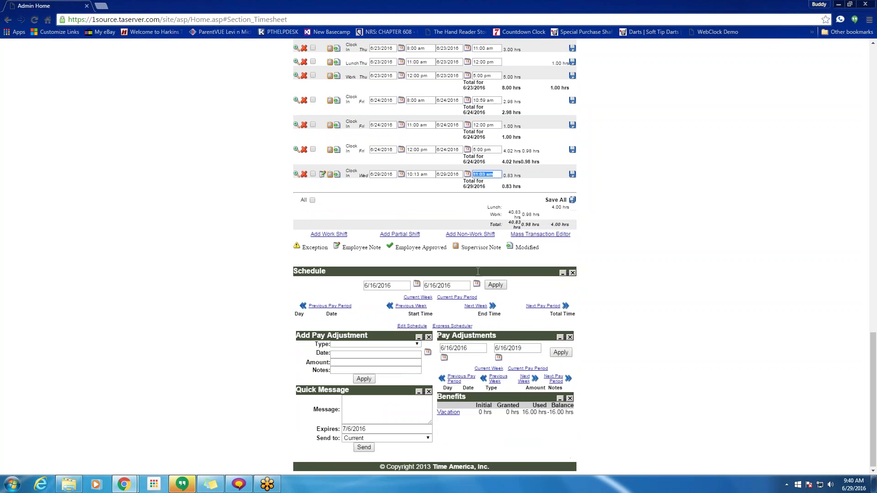
pyautogui.click(329, 234)
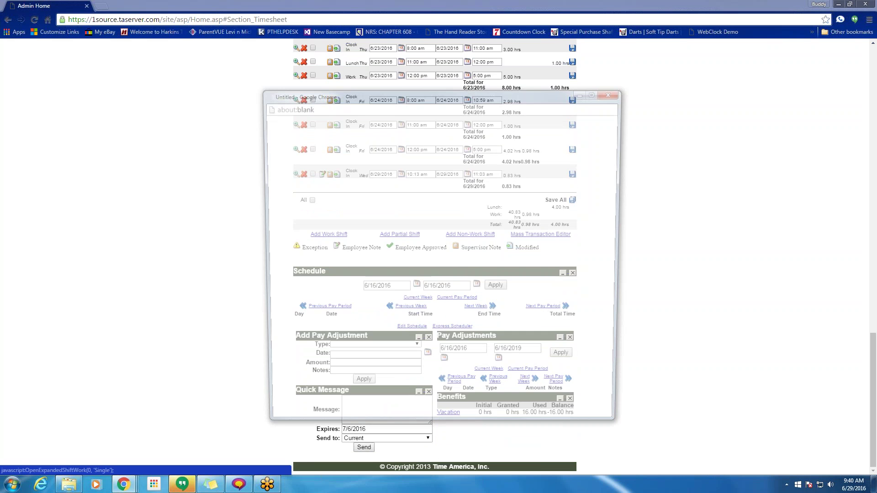
pyautogui.click(615, 91)
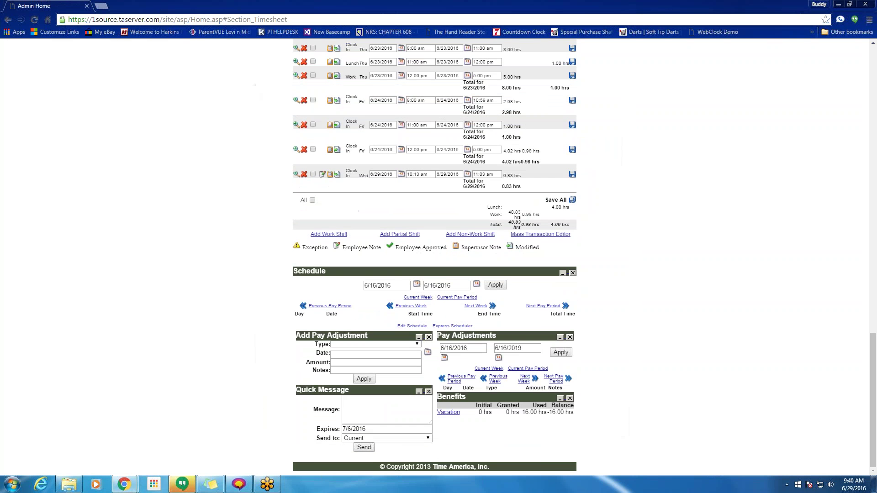
pyautogui.click(399, 234)
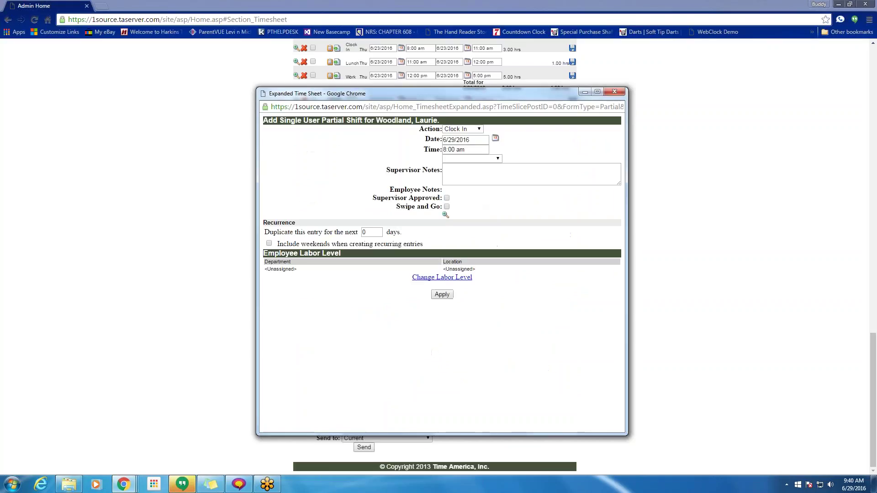
pyautogui.click(463, 129)
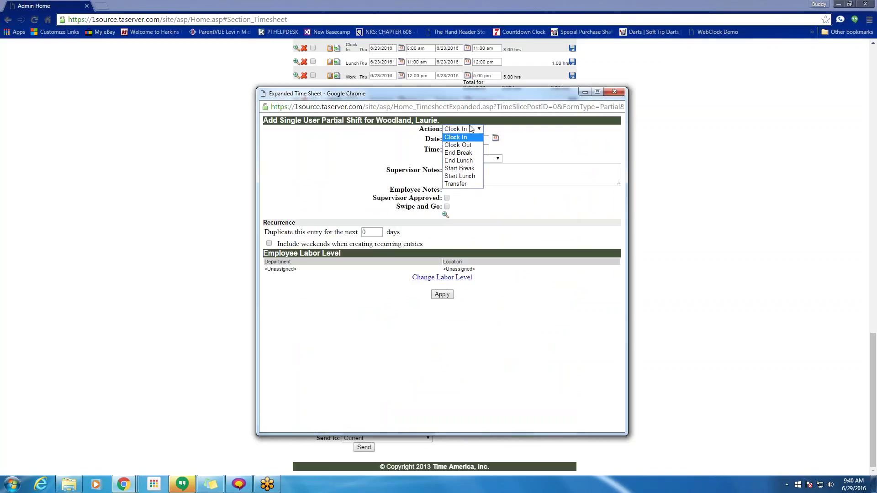
pyautogui.click(615, 91)
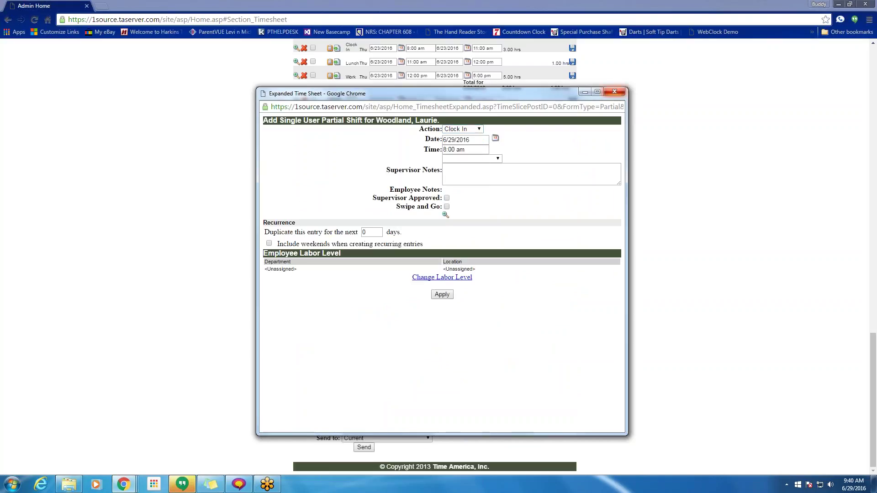
pyautogui.scroll(3, 478, 240)
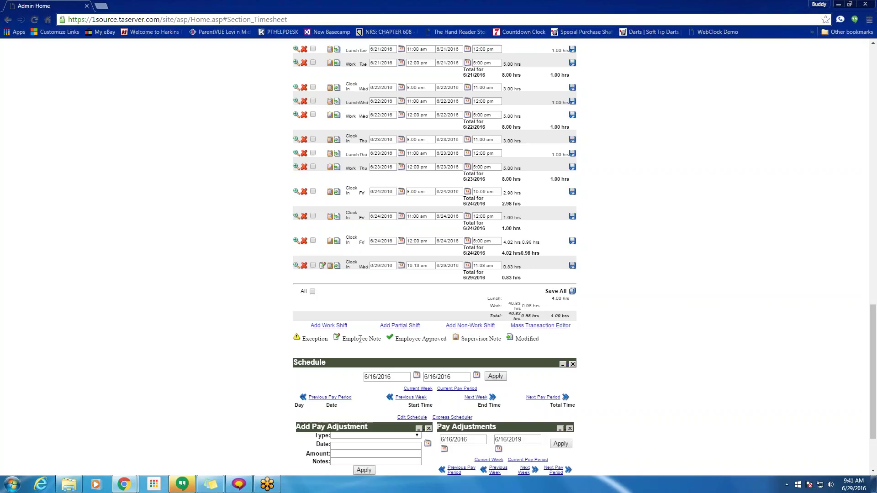
pyautogui.click(400, 325)
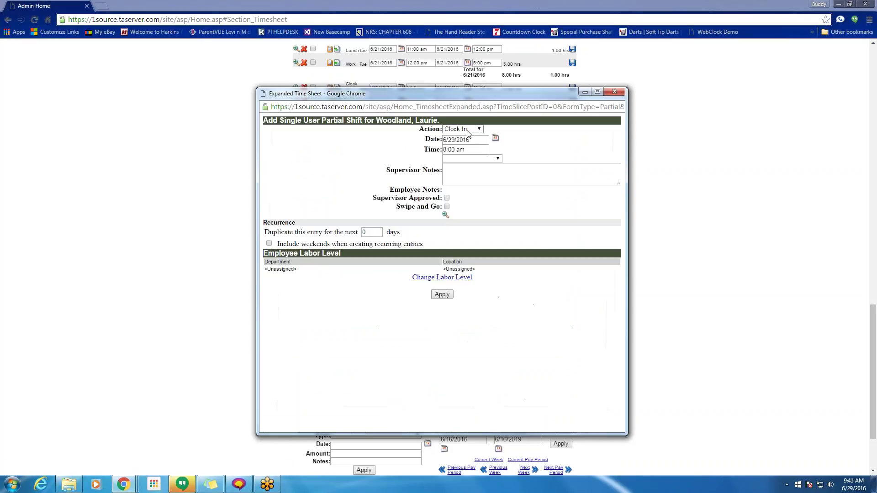
pyautogui.click(462, 129)
pyautogui.click(455, 183)
pyautogui.press('Tab')
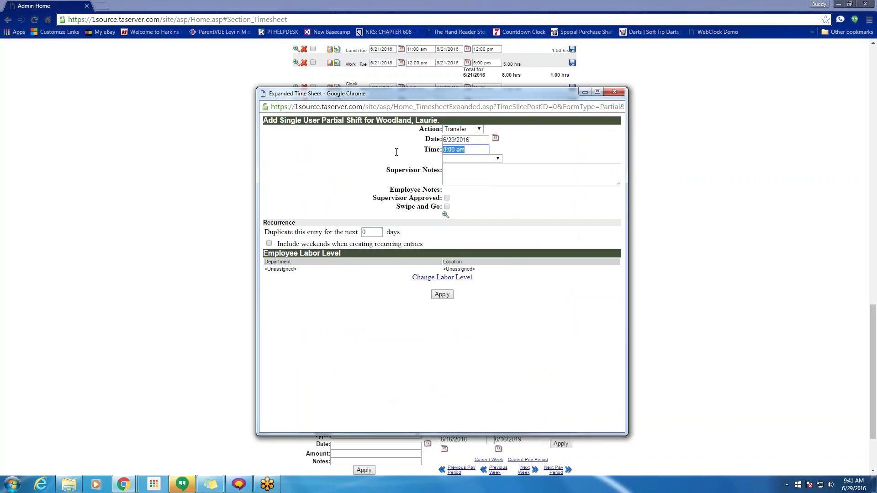
pyautogui.write('10a')
pyautogui.click(495, 137)
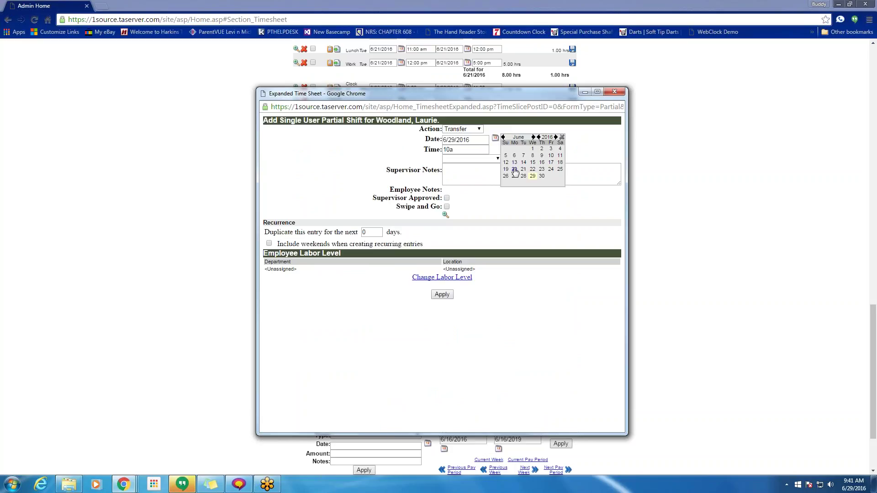
pyautogui.click(542, 169)
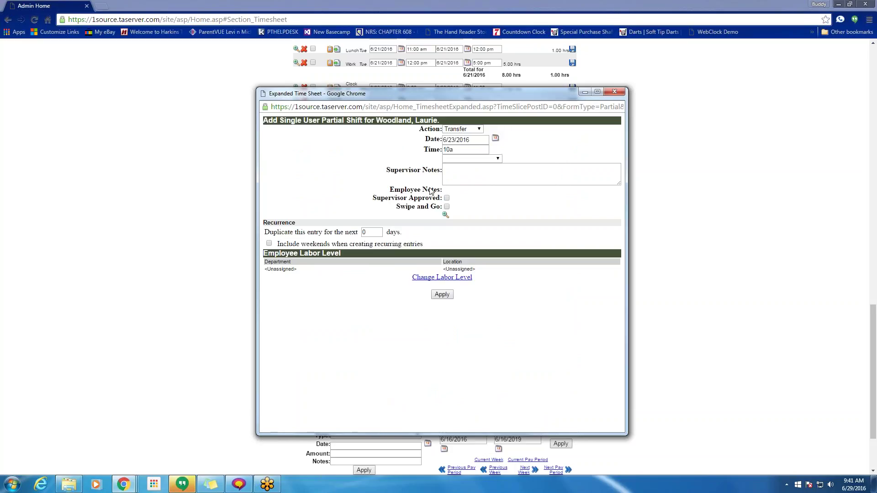
pyautogui.click(479, 169)
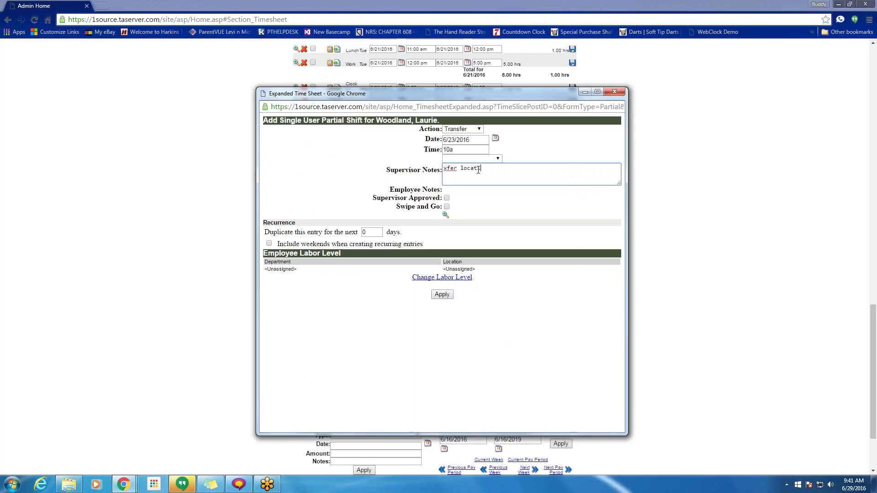
pyautogui.press('Tab')
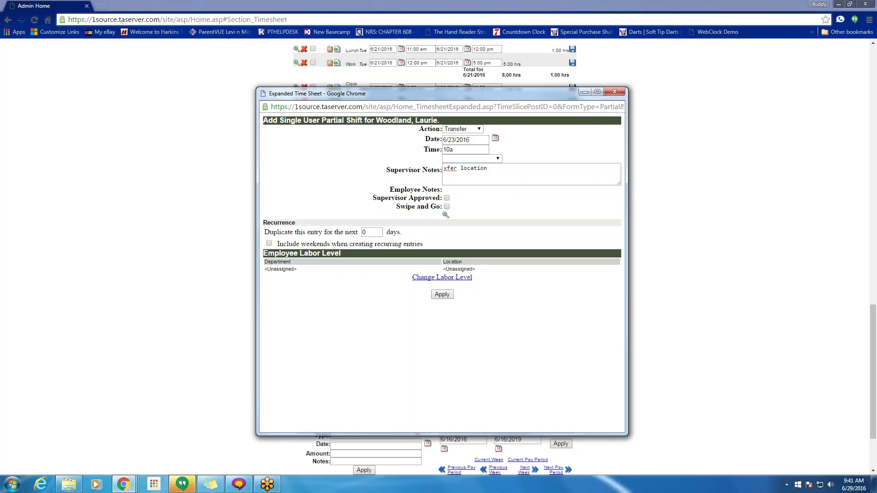
pyautogui.click(456, 278)
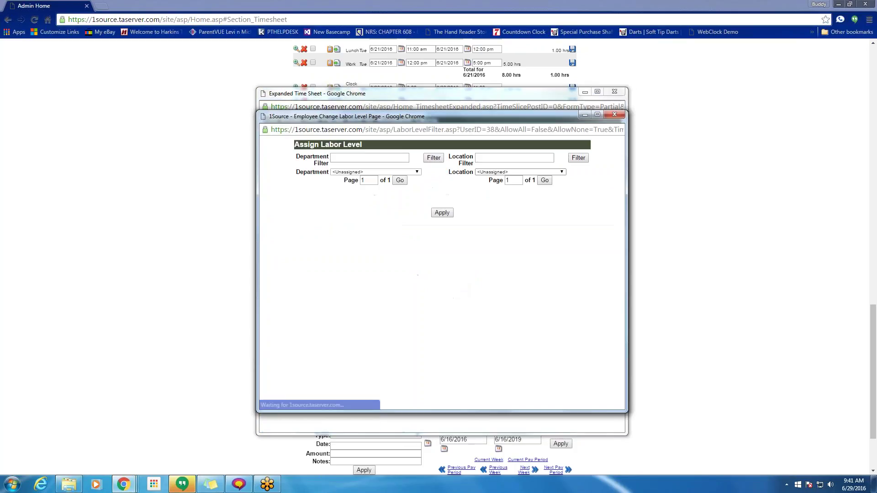
pyautogui.click(519, 172)
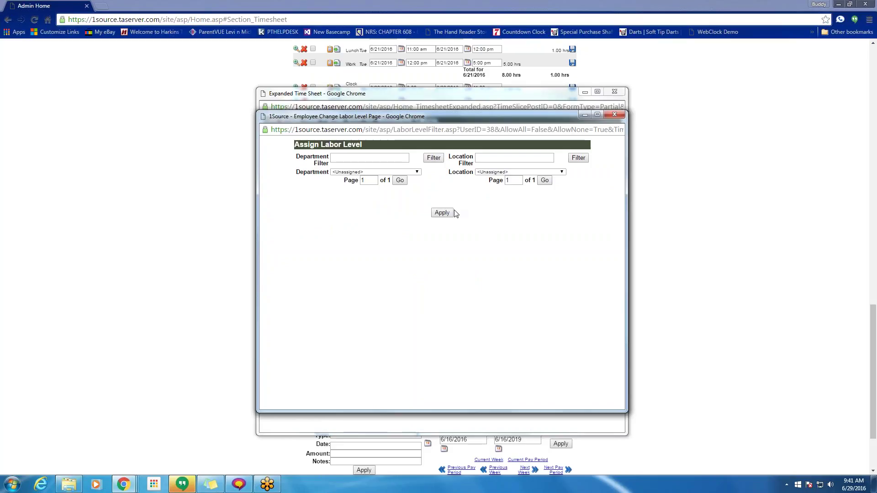
pyautogui.click(615, 115)
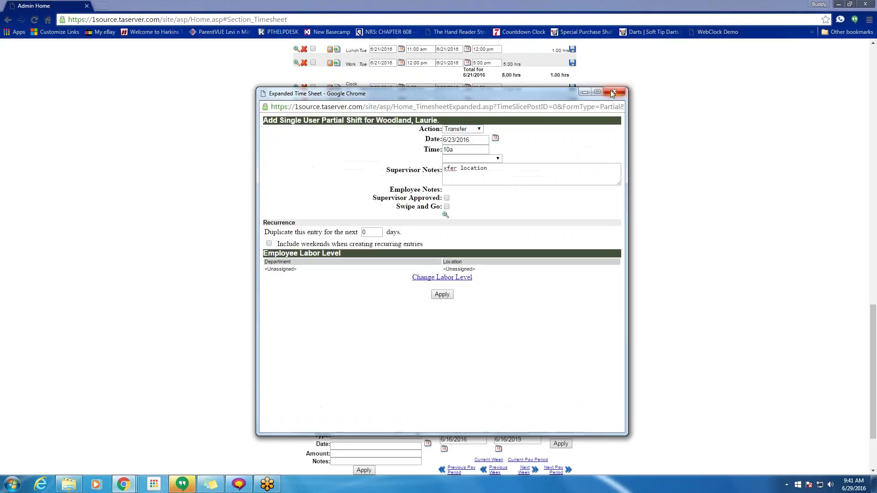
pyautogui.click(615, 91)
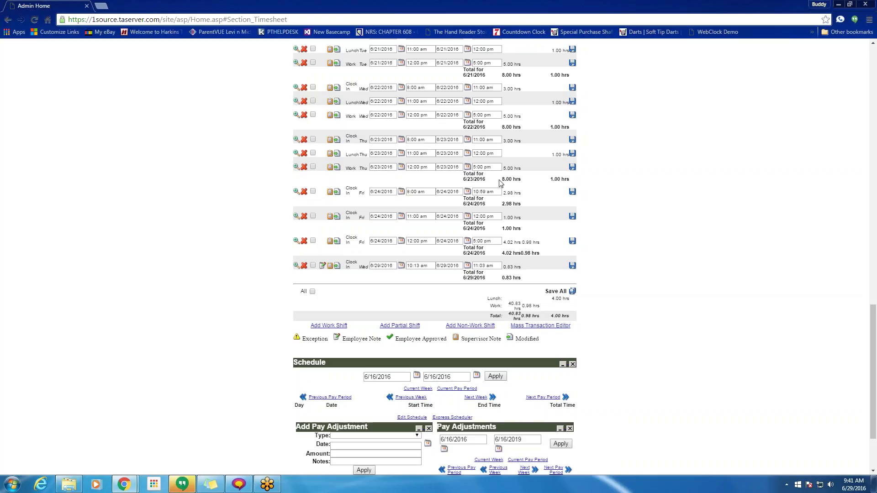
# - Add a 2-hour Vacation non-work shift on 6/28/2016 with the note 'ytuirt7i'
pyautogui.scroll(-1, 454, 310)
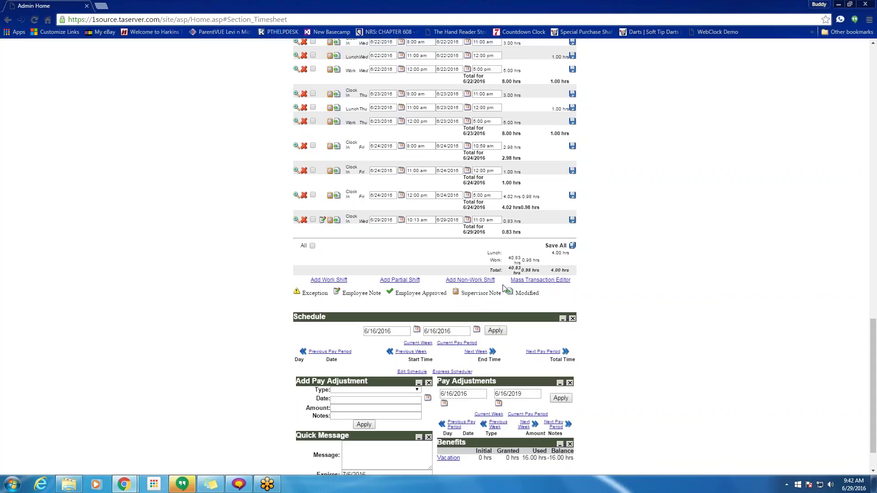
pyautogui.click(493, 281)
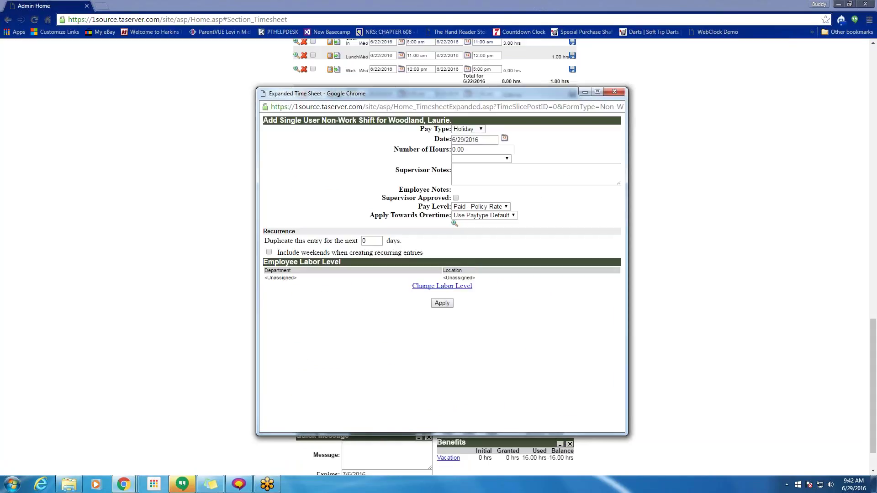
pyautogui.click(478, 130)
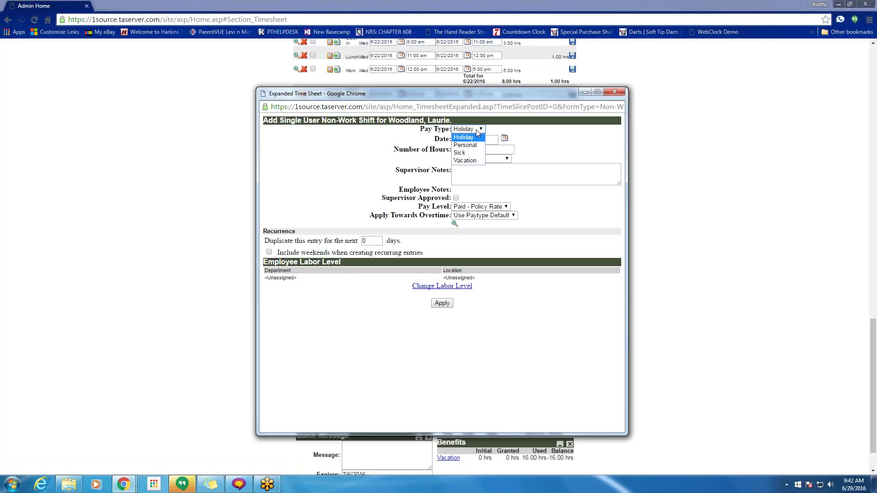
pyautogui.click(465, 160)
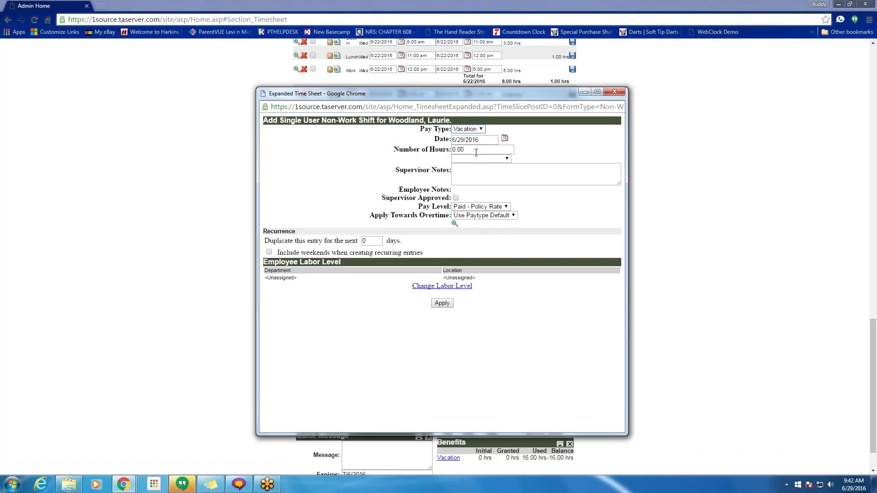
pyautogui.moveTo(478, 151); pyautogui.dragTo(441, 151)
pyautogui.write('2')
pyautogui.click(504, 138)
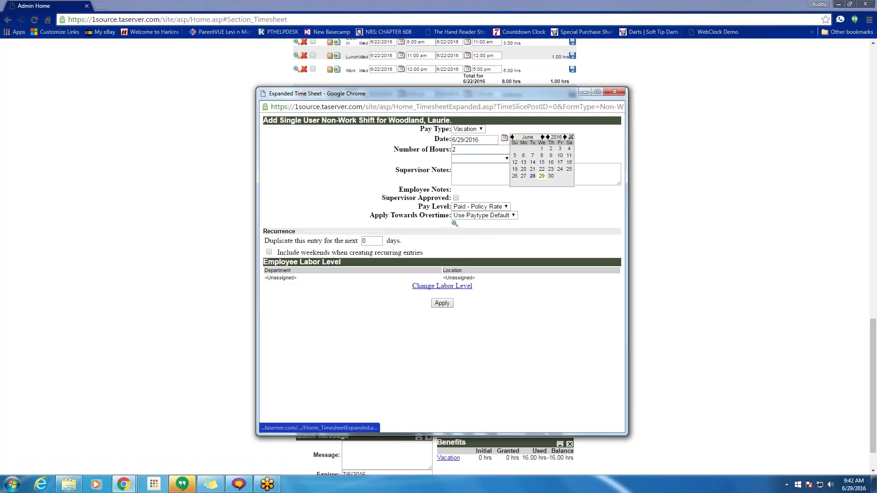
pyautogui.click(533, 176)
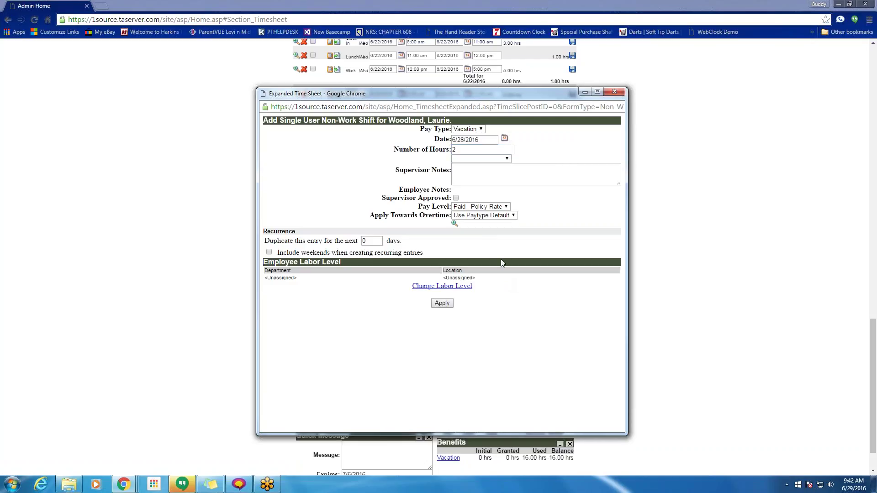
pyautogui.click(473, 172)
pyautogui.write('ytuirt7i')
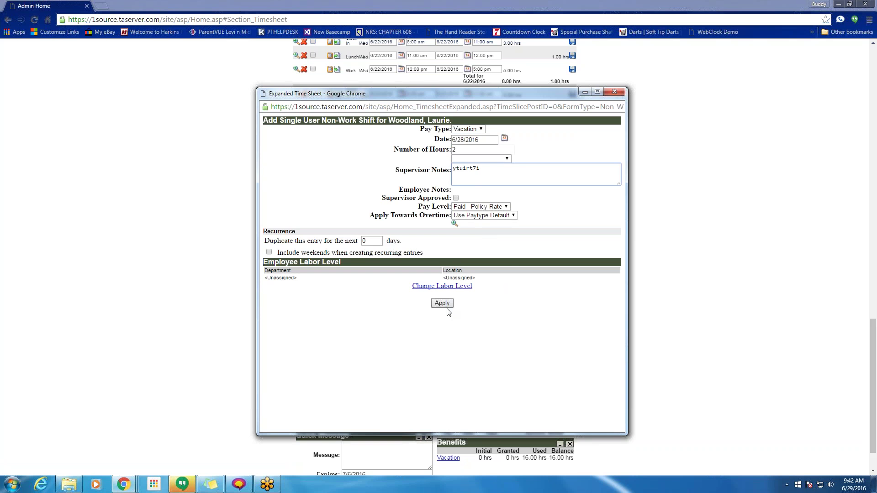
pyautogui.click(445, 303)
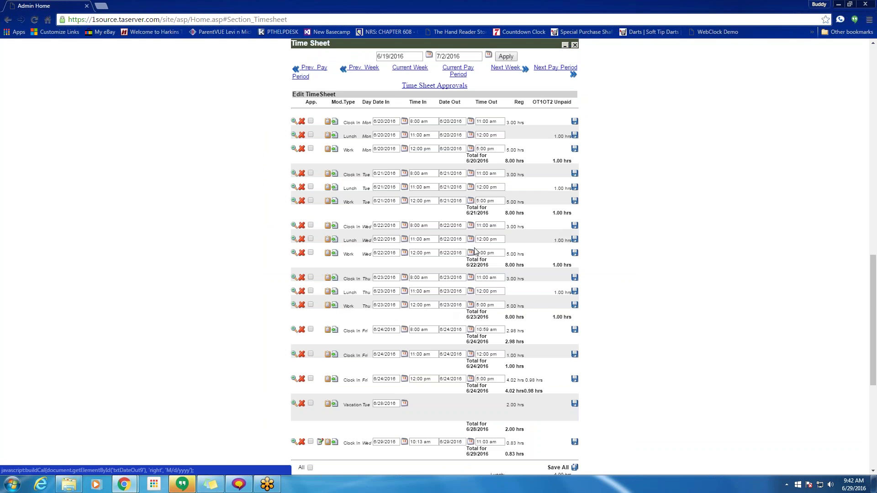
pyautogui.scroll(-3, 463, 327)
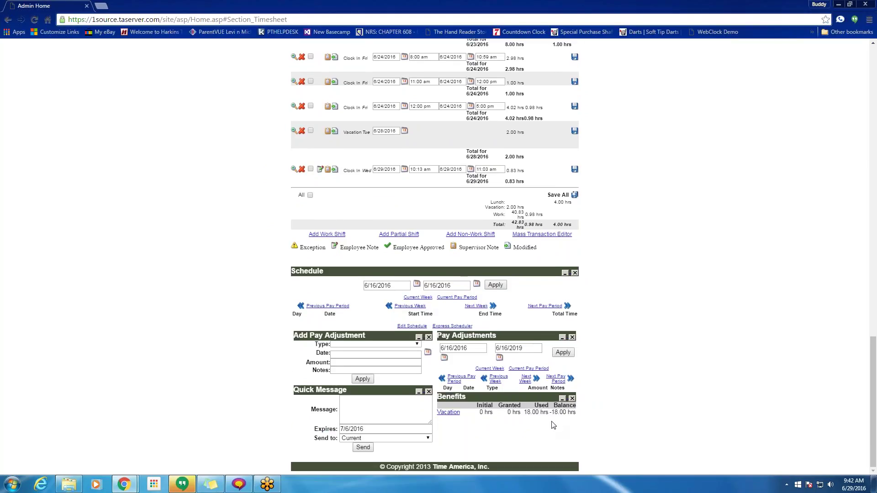
pyautogui.moveTo(548, 414); pyautogui.dragTo(528, 413)
pyautogui.scroll(3, 537, 433)
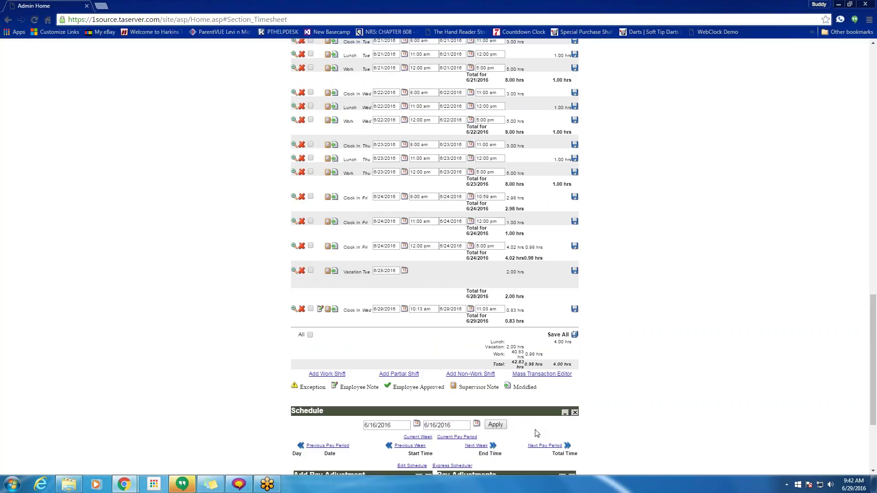
pyautogui.scroll(1, 537, 433)
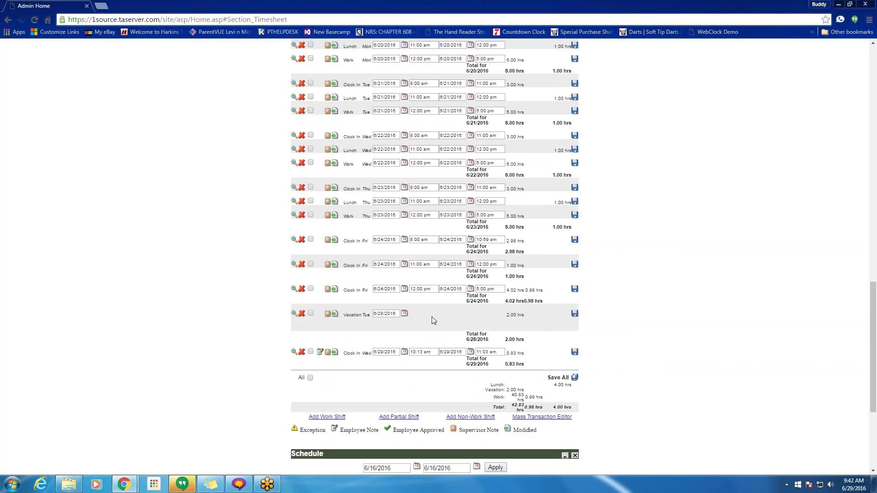
pyautogui.scroll(-2, 375, 326)
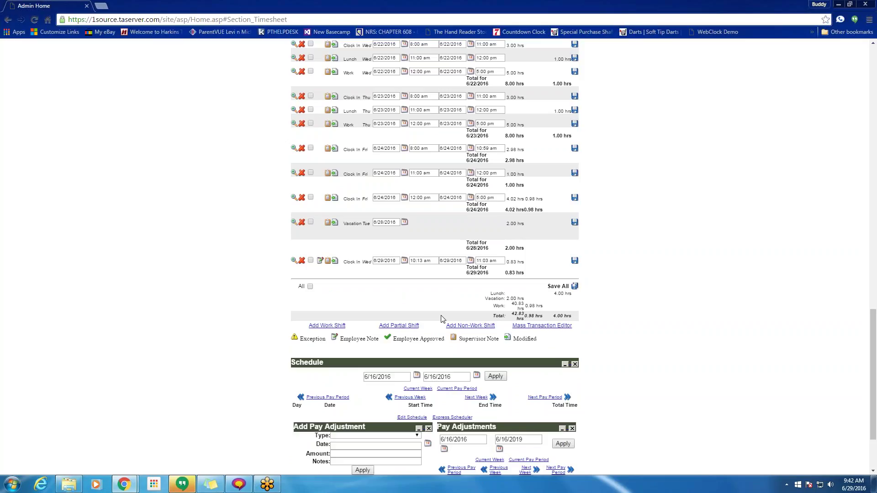
pyautogui.scroll(9, 442, 319)
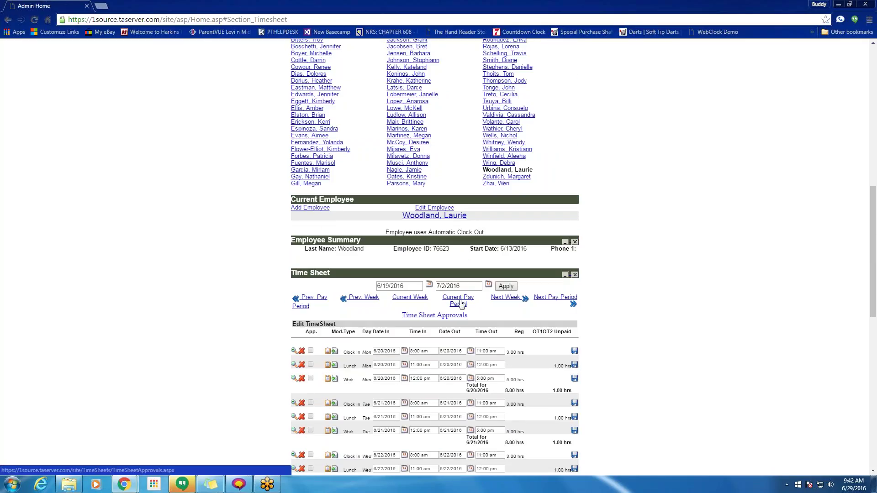
# - Go to the next pay period and delete the 8-hour 7/11/2016 vacation shift
pyautogui.doubleClick(444, 287)
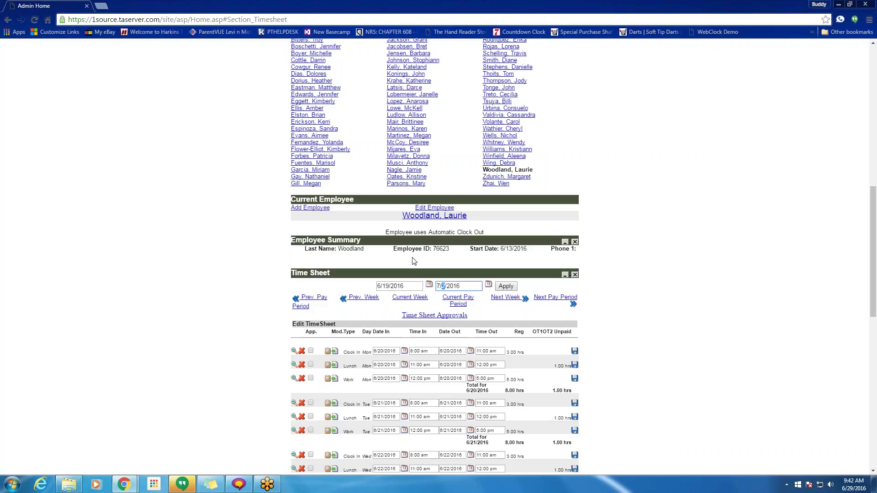
pyautogui.write('12')
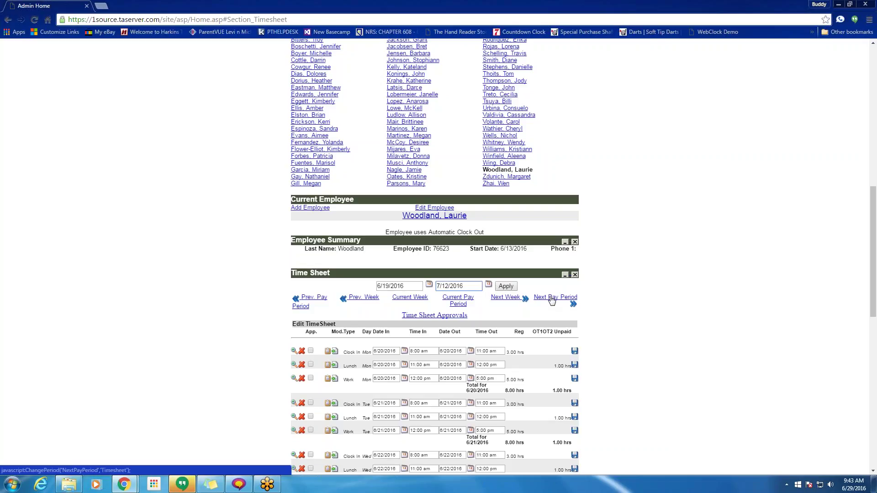
pyautogui.click(564, 299)
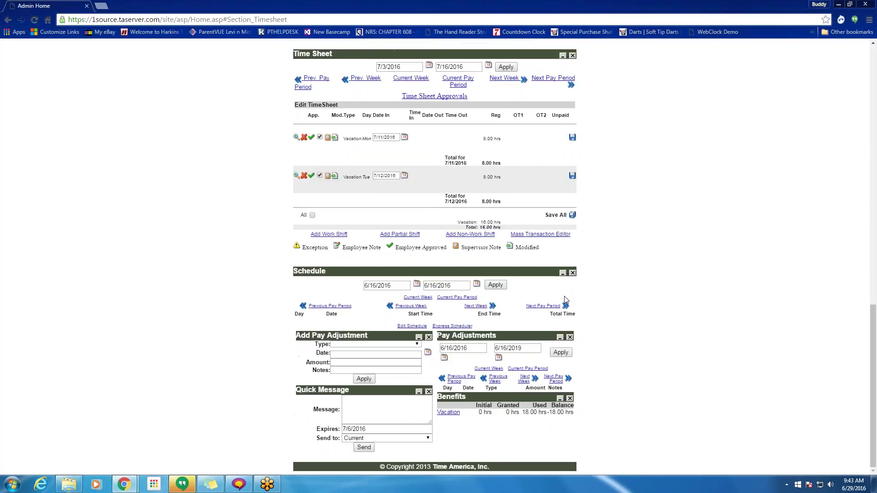
pyautogui.click(305, 137)
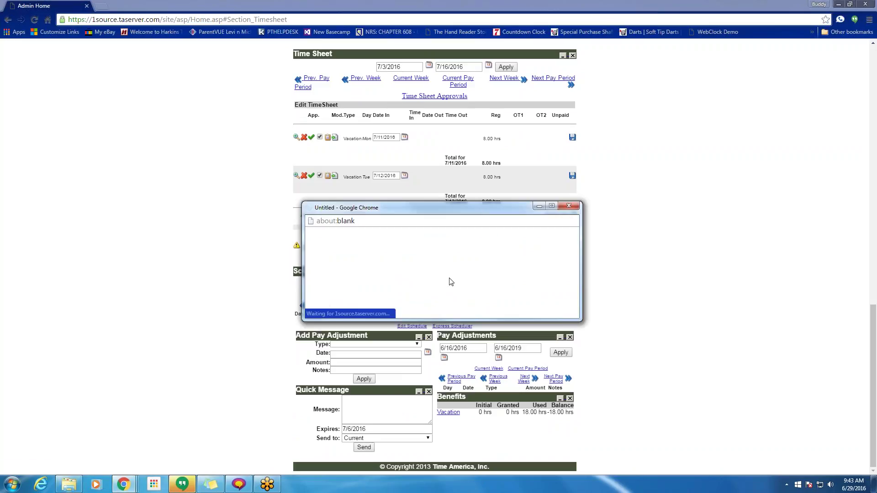
pyautogui.click(453, 270)
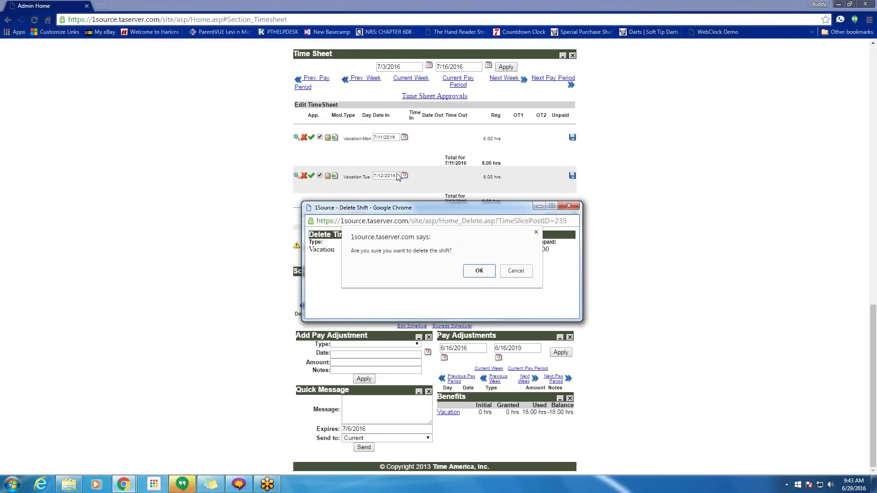
pyautogui.click(469, 275)
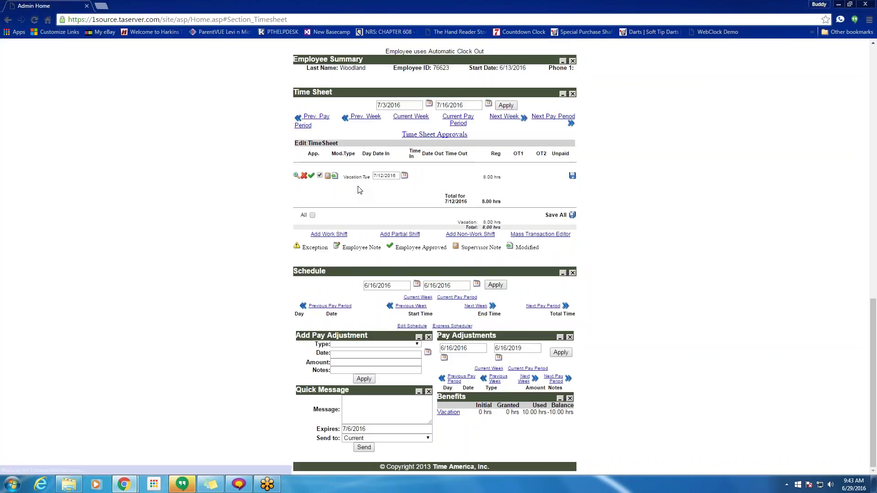
# - Delete the 8-hour 7/12/2016 vacation shift, leaving the 7/3–7/16 timesheet empty
pyautogui.click(305, 177)
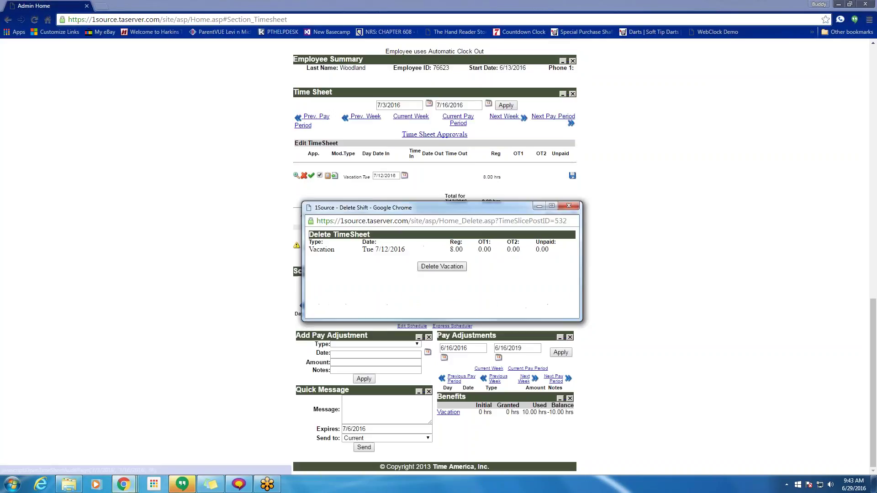
pyautogui.click(440, 269)
pyautogui.click(480, 272)
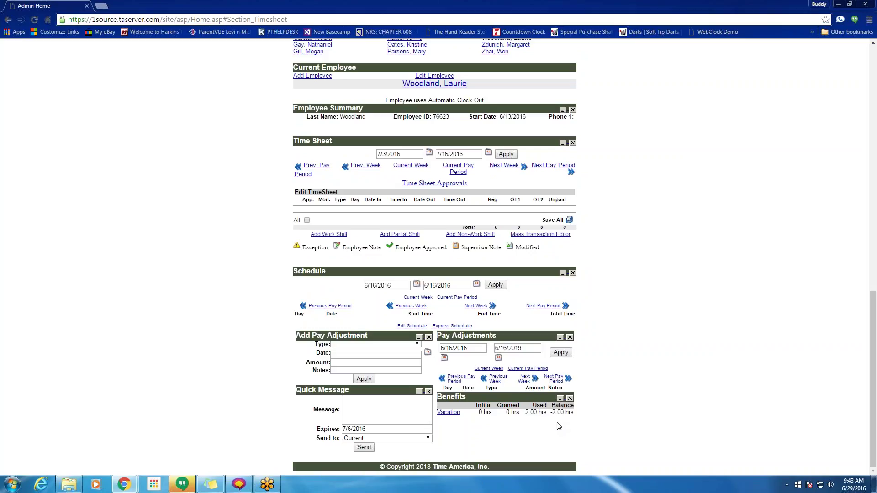
pyautogui.scroll(1, 559, 425)
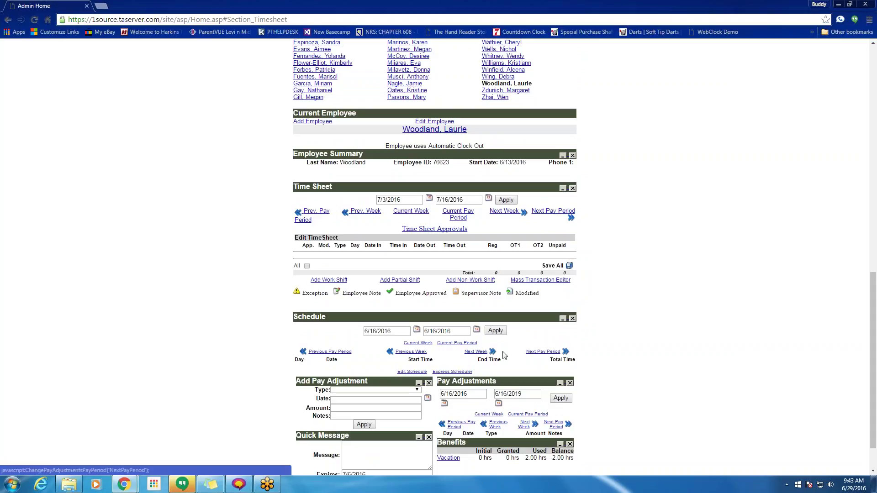
pyautogui.scroll(1, 416, 311)
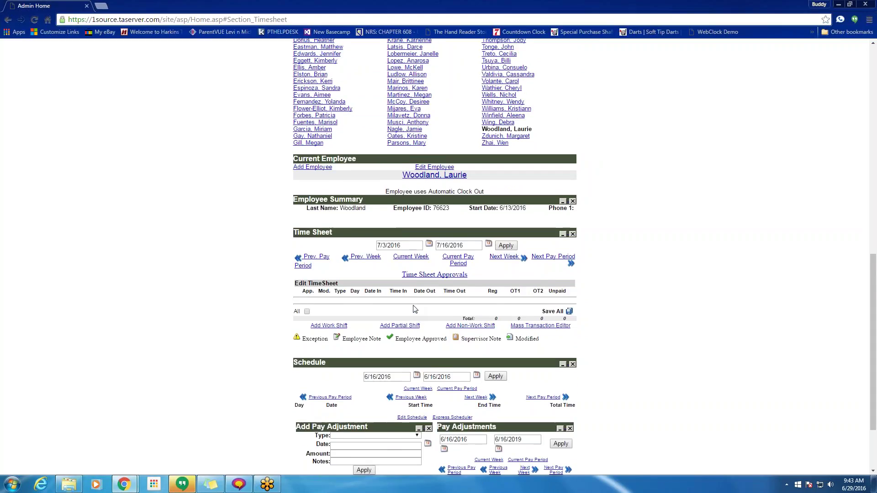
pyautogui.scroll(-2, 415, 309)
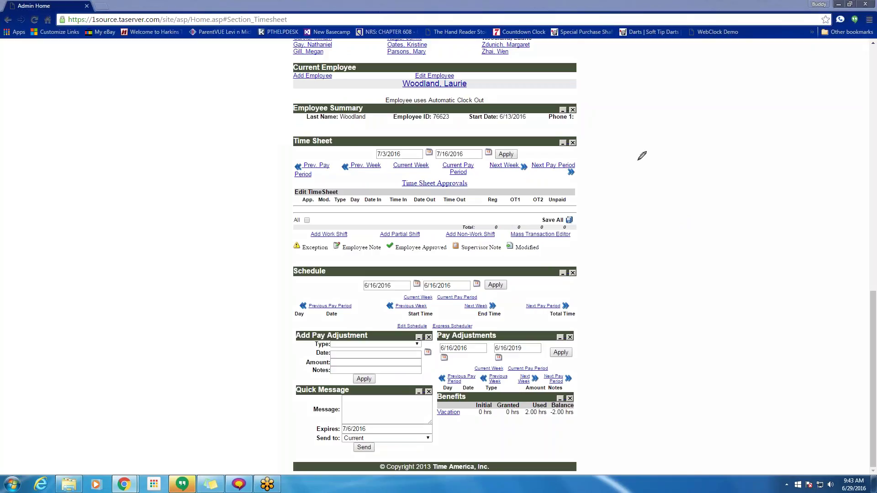
pyautogui.moveTo(613, 135)
pyautogui.mouseDown()
pyautogui.moveTo(626, 138)
pyautogui.moveTo(619, 174)
pyautogui.mouseUp()
pyautogui.click(622, 188)
pyautogui.moveTo(62, 107)
pyautogui.mouseDown()
pyautogui.moveTo(68, 129)
pyautogui.moveTo(82, 108)
pyautogui.moveTo(112, 121)
pyautogui.moveTo(125, 106)
pyautogui.moveTo(132, 136)
pyautogui.moveTo(146, 136)
pyautogui.mouseUp()
pyautogui.moveTo(153, 110)
pyautogui.mouseDown()
pyautogui.moveTo(154, 137)
pyautogui.moveTo(158, 122)
pyautogui.moveTo(176, 135)
pyautogui.moveTo(196, 101)
pyautogui.mouseUp()
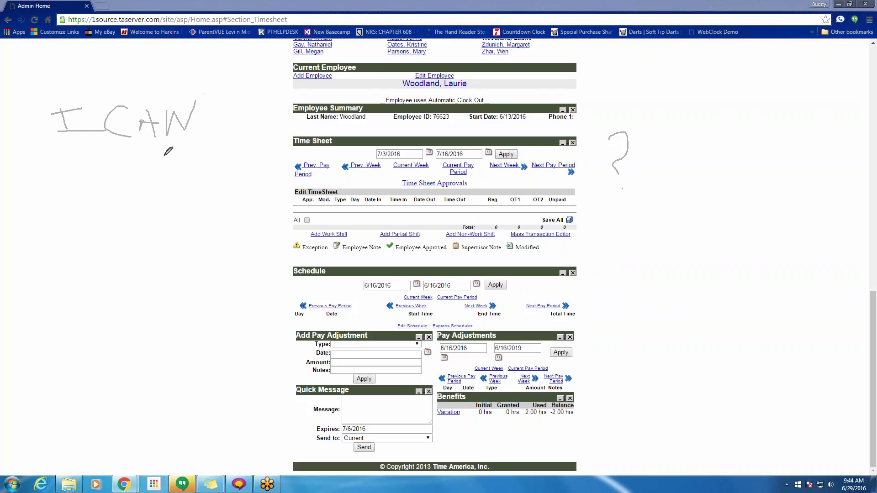
pyautogui.moveTo(104, 165)
pyautogui.mouseDown()
pyautogui.moveTo(110, 228)
pyautogui.moveTo(134, 225)
pyautogui.moveTo(105, 200)
pyautogui.moveTo(170, 190)
pyautogui.moveTo(207, 208)
pyautogui.moveTo(211, 189)
pyautogui.moveTo(228, 185)
pyautogui.moveTo(215, 187)
pyautogui.moveTo(243, 181)
pyautogui.moveTo(259, 192)
pyautogui.mouseUp()
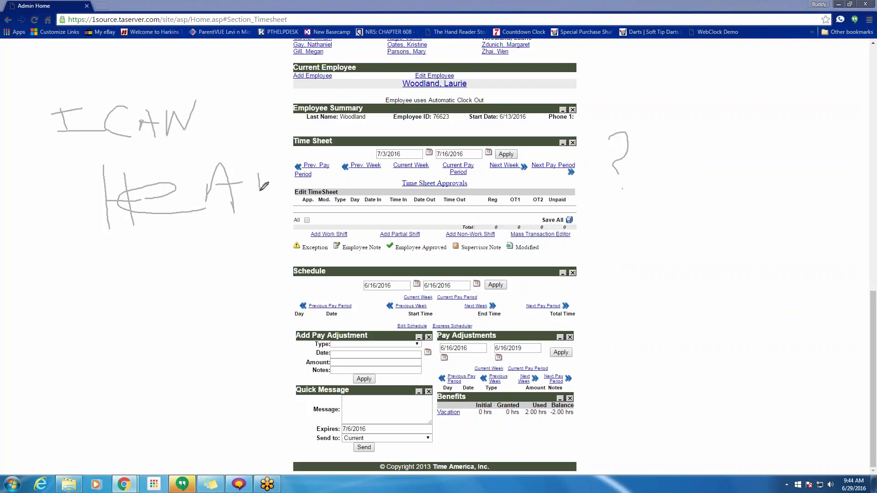
pyautogui.moveTo(260, 159); pyautogui.dragTo(292, 197)
pyautogui.moveTo(131, 270); pyautogui.dragTo(152, 300)
pyautogui.moveTo(160, 262); pyautogui.dragTo(141, 361)
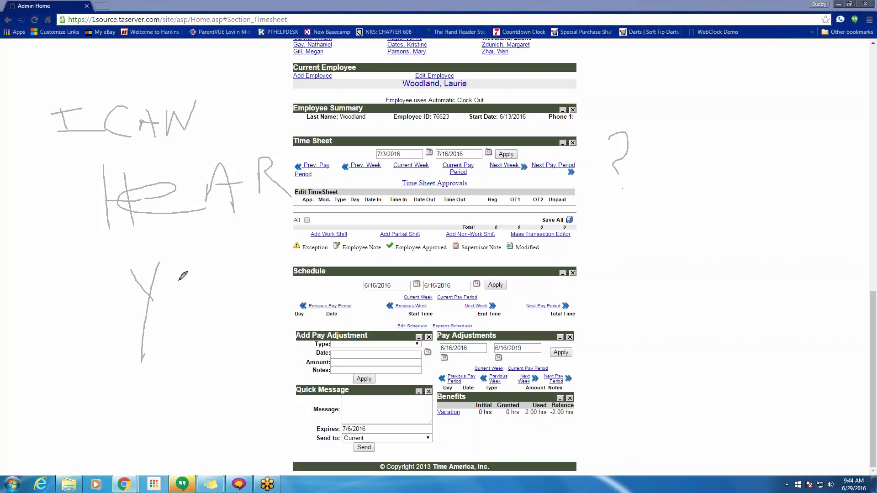
pyautogui.moveTo(179, 280)
pyautogui.mouseDown()
pyautogui.moveTo(181, 303)
pyautogui.moveTo(229, 292)
pyautogui.mouseUp()
pyautogui.moveTo(256, 262)
pyautogui.mouseDown()
pyautogui.moveTo(273, 276)
pyautogui.moveTo(274, 301)
pyautogui.mouseUp()
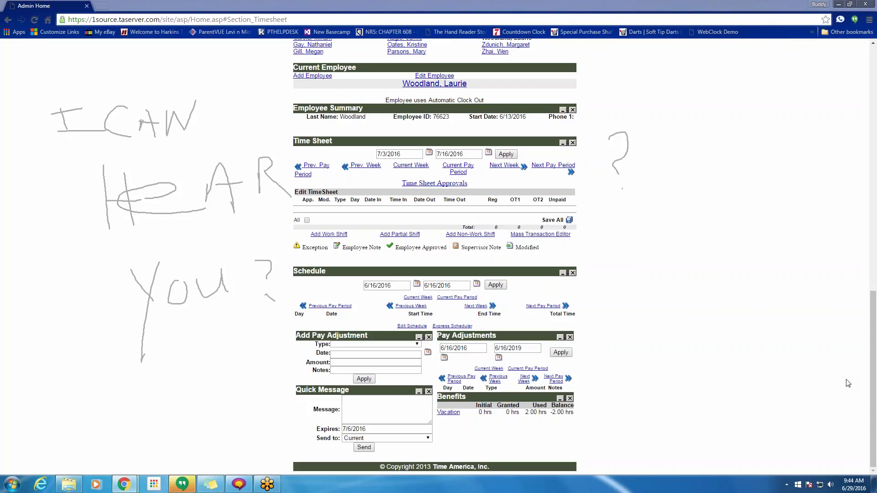
pyautogui.press('Escape')
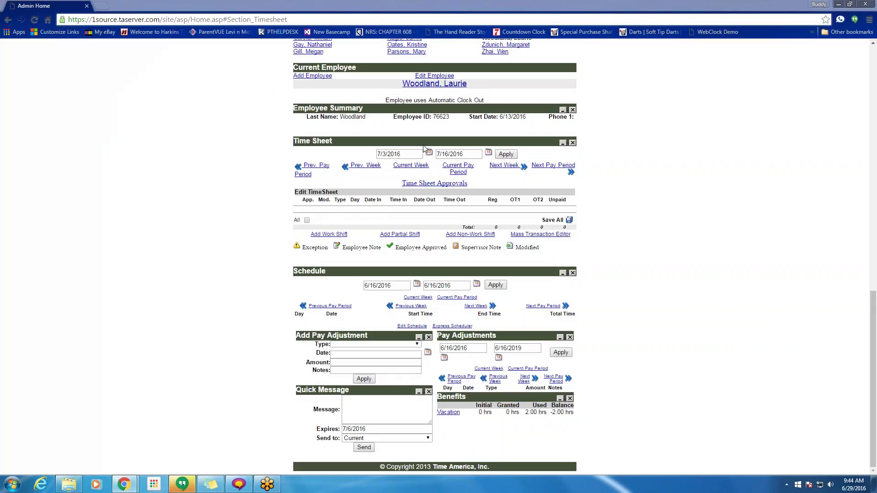
# - Leave the 7/16/2016 end date unchanged and close the Schedule panel on the admin home page
pyautogui.doubleClick(443, 154)
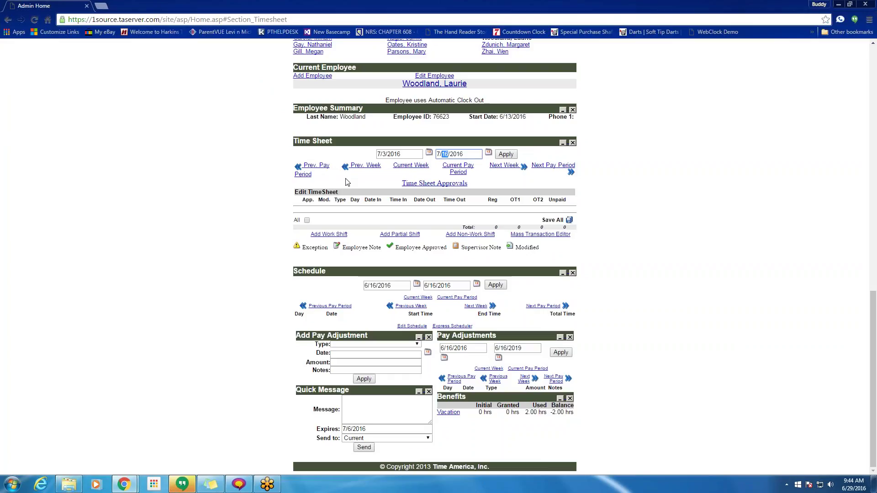
pyautogui.click(340, 213)
pyautogui.moveTo(581, 417); pyautogui.dragTo(554, 415)
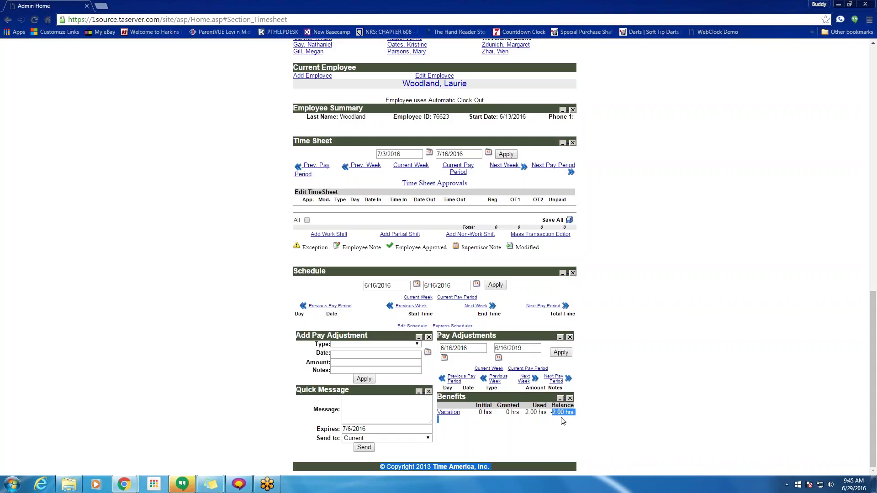
pyautogui.click(538, 411)
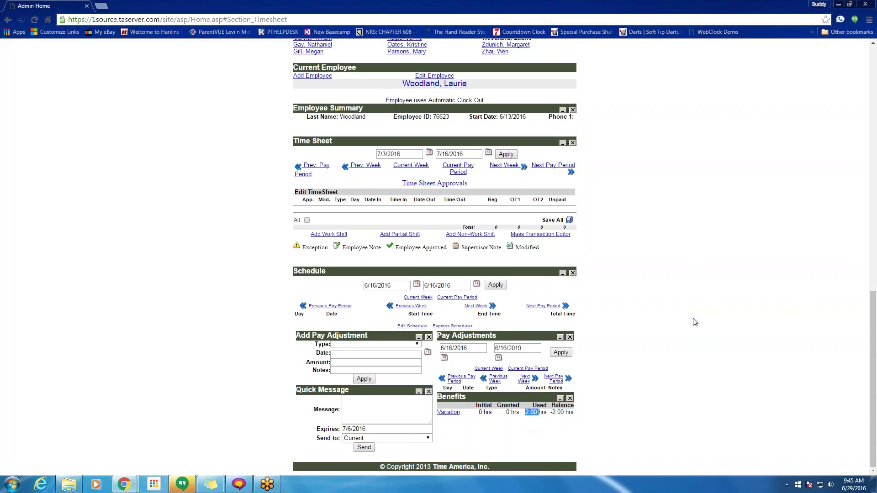
pyautogui.click(680, 276)
pyautogui.click(573, 273)
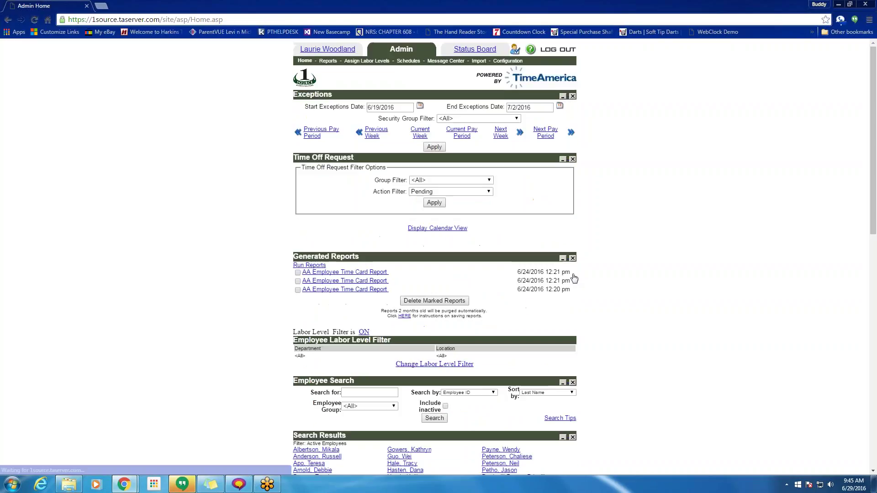
# - Close the Add Pay Adjustment panel and show the current week's timesheet, totaling 42.83 hours
pyautogui.scroll(-6, 109, 339)
pyautogui.scroll(-6, 506, 357)
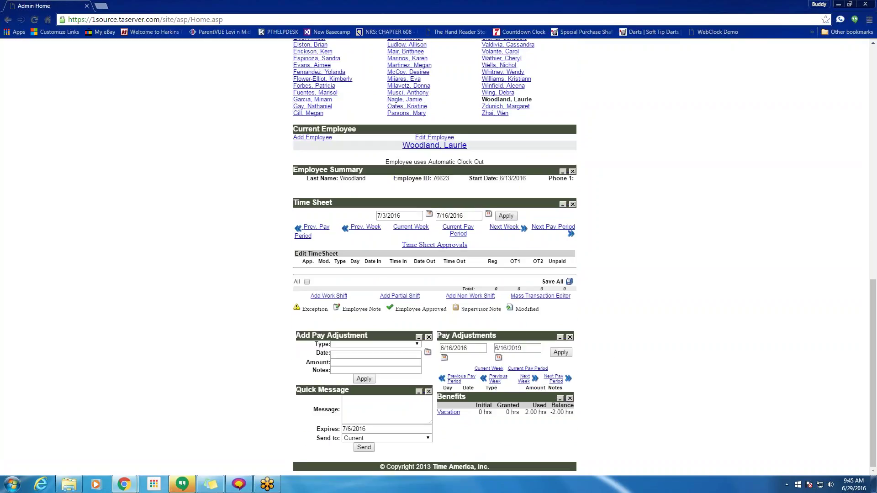
pyautogui.click(570, 337)
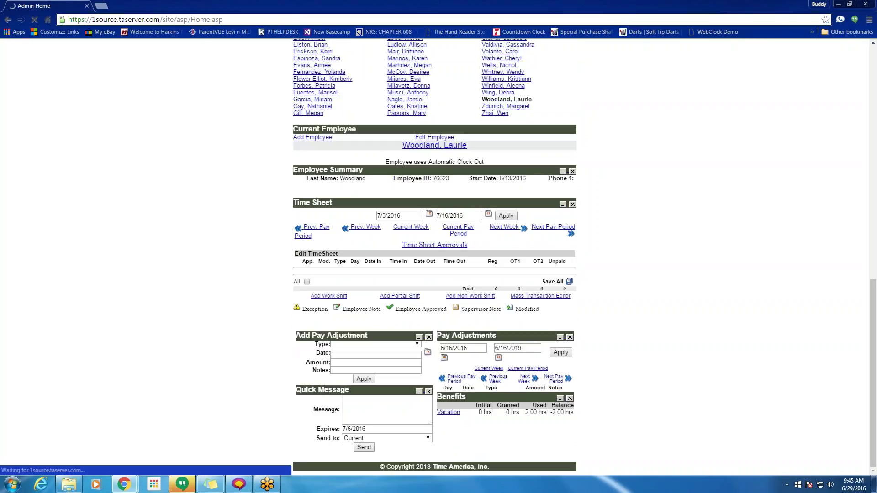
pyautogui.scroll(-10, 434, 256)
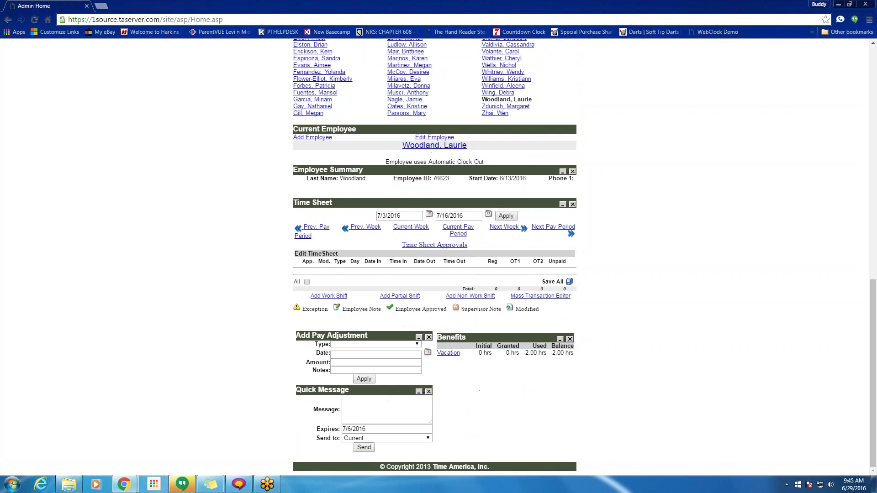
pyautogui.click(429, 338)
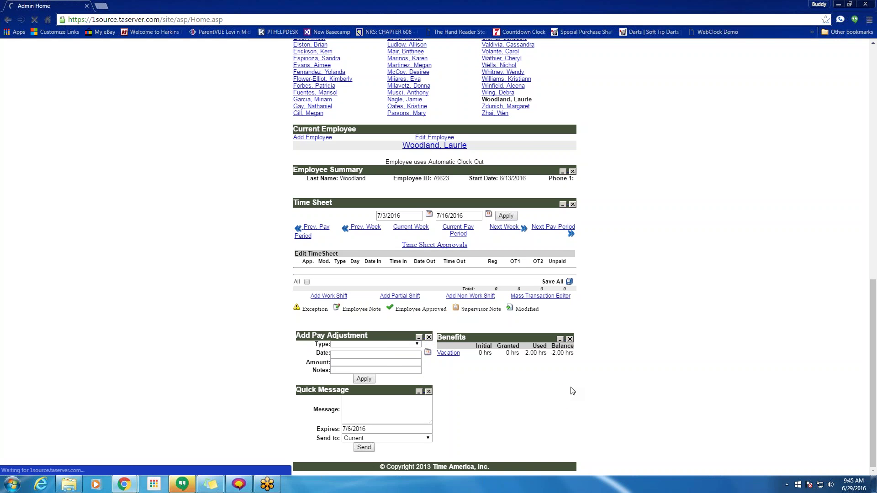
pyautogui.scroll(-15, 482, 429)
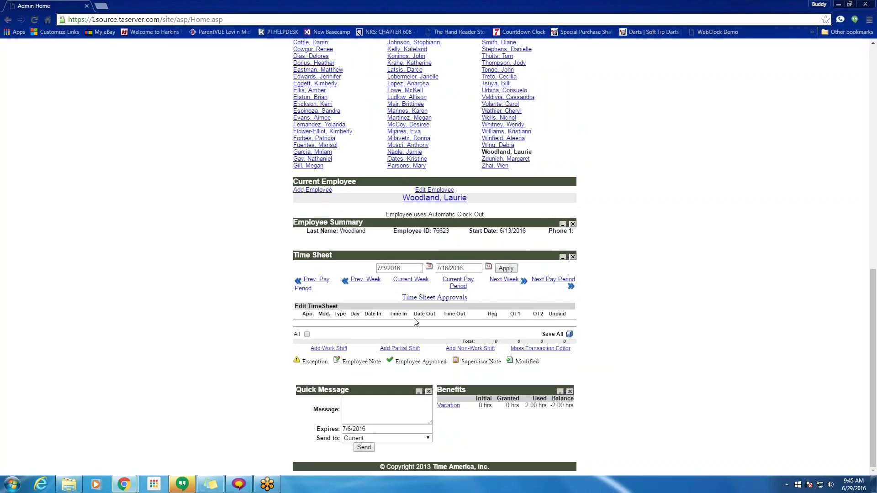
pyautogui.click(410, 281)
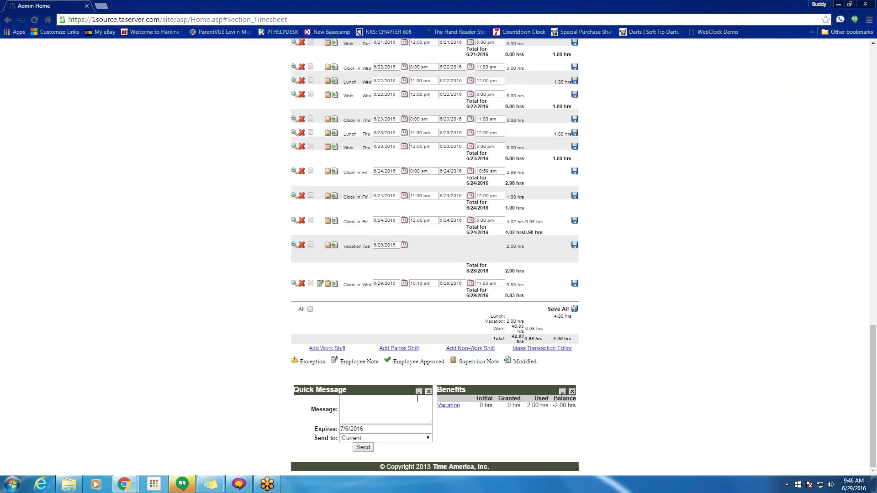
# - Write the quick message 'wqwertwet' in the Quick Message box
pyautogui.click(349, 406)
pyautogui.write('w')
pyautogui.press('Tab')
pyautogui.scroll(10, 361, 405)
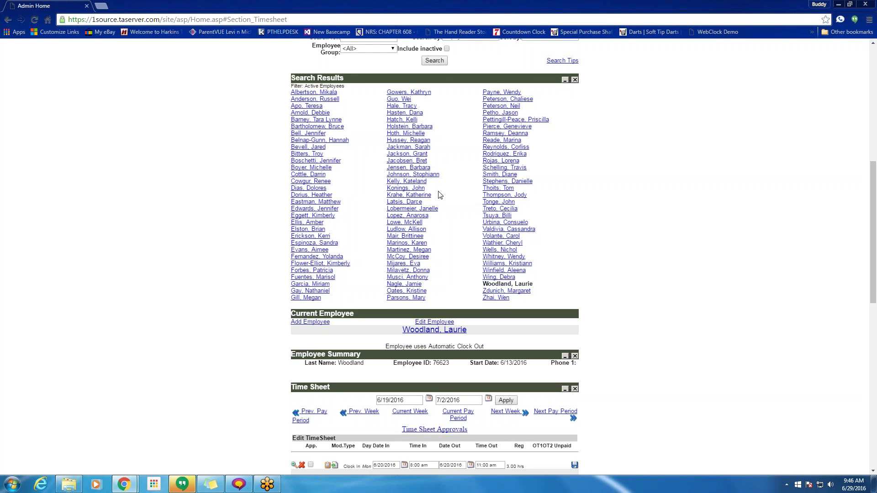
pyautogui.moveTo(473, 332); pyautogui.dragTo(401, 330)
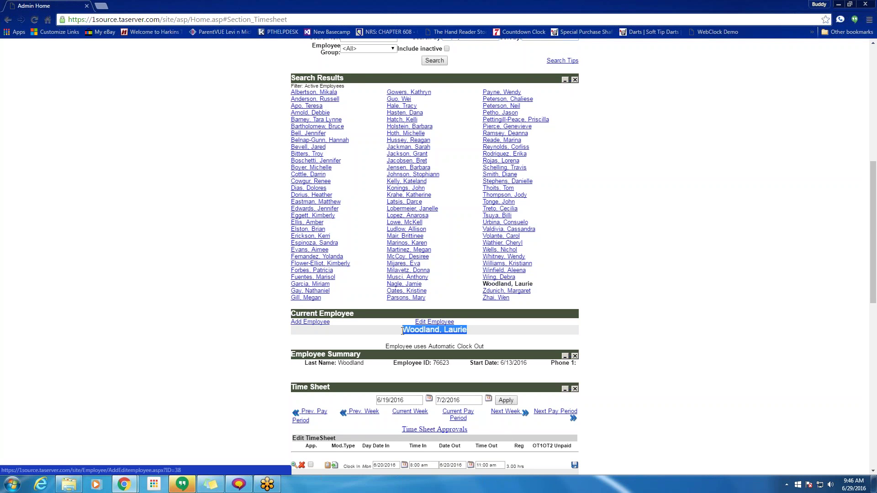
pyautogui.scroll(-15, 479, 346)
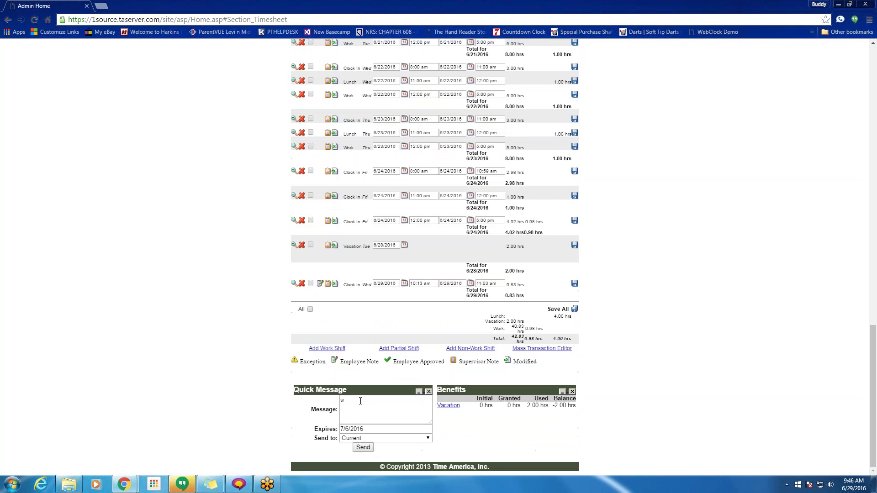
pyautogui.click(360, 401)
pyautogui.write('qwertwet')
# - Send the message to the Current employee and acknowledge the sent confirmation
pyautogui.click(377, 438)
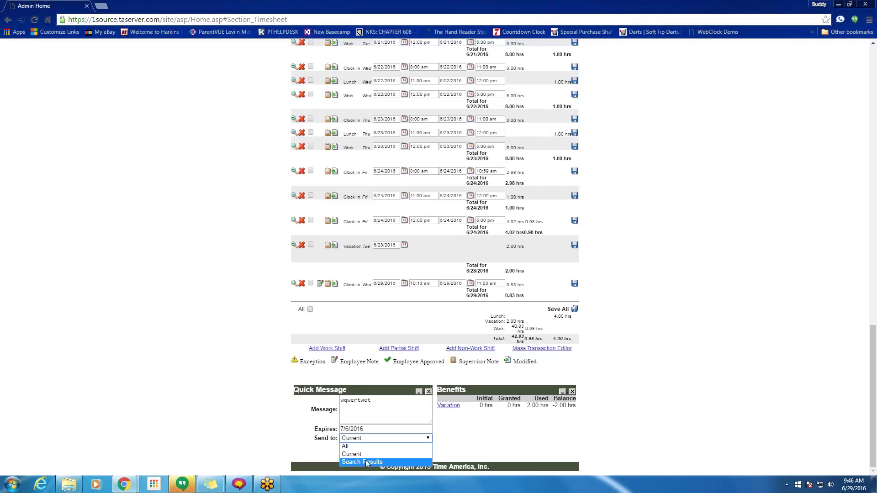
pyautogui.click(350, 391)
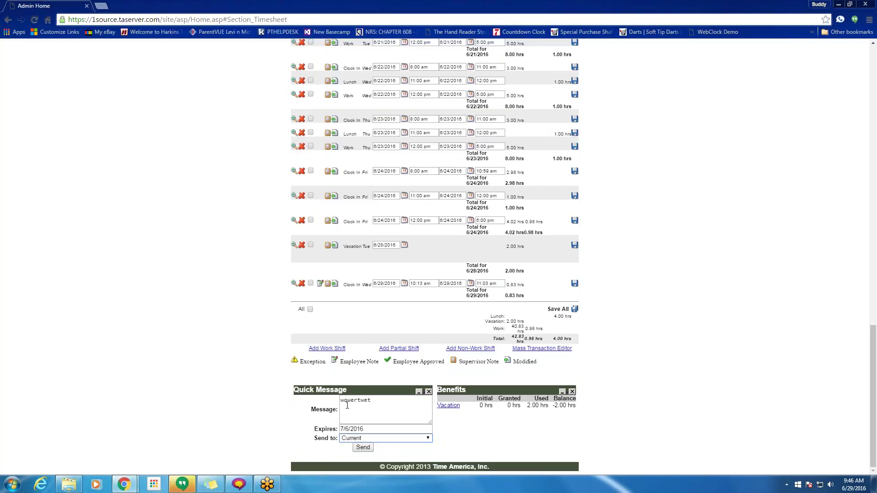
pyautogui.click(364, 448)
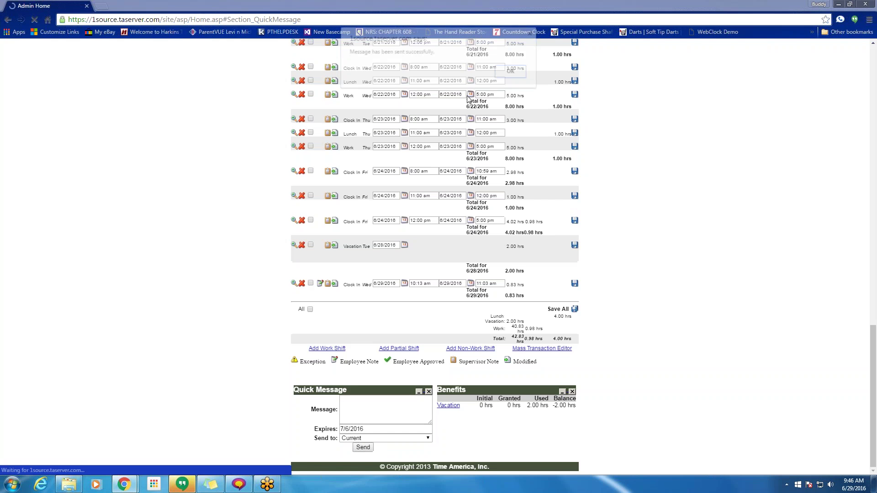
pyautogui.click(517, 70)
pyautogui.scroll(20, 521, 225)
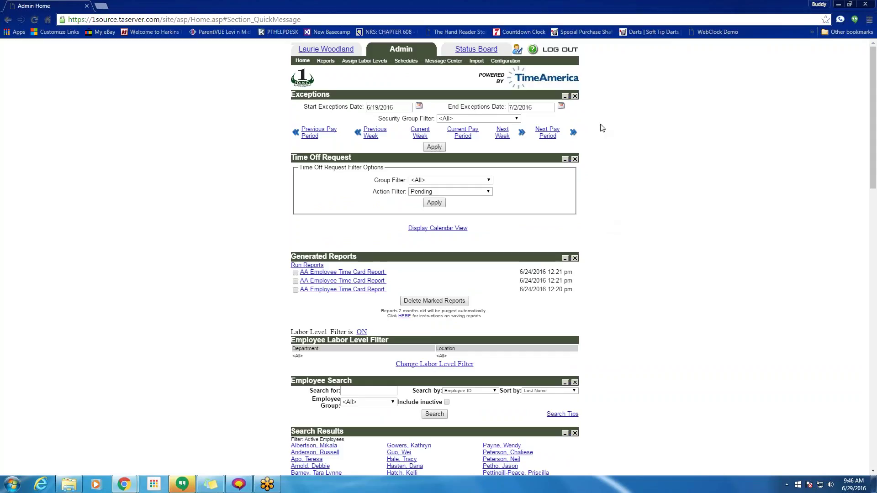
# - View the employee's home page listing the 'wqwertwet' message, then return to Admin
pyautogui.click(316, 50)
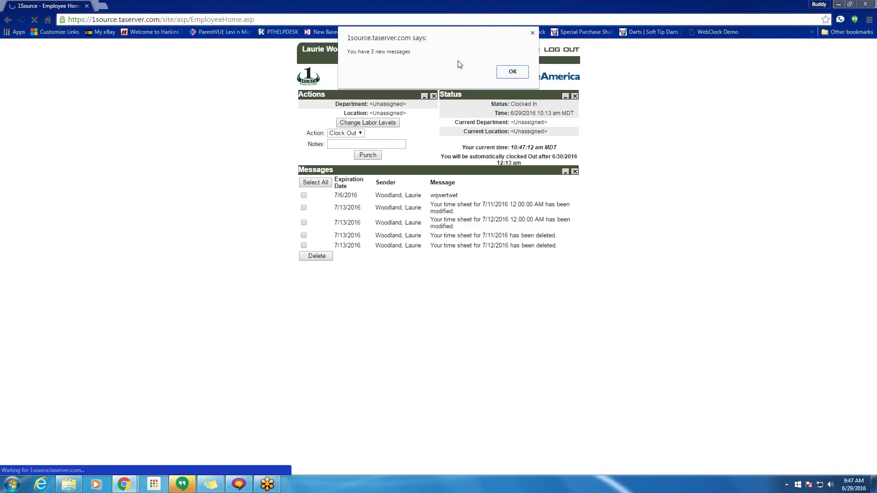
pyautogui.click(512, 72)
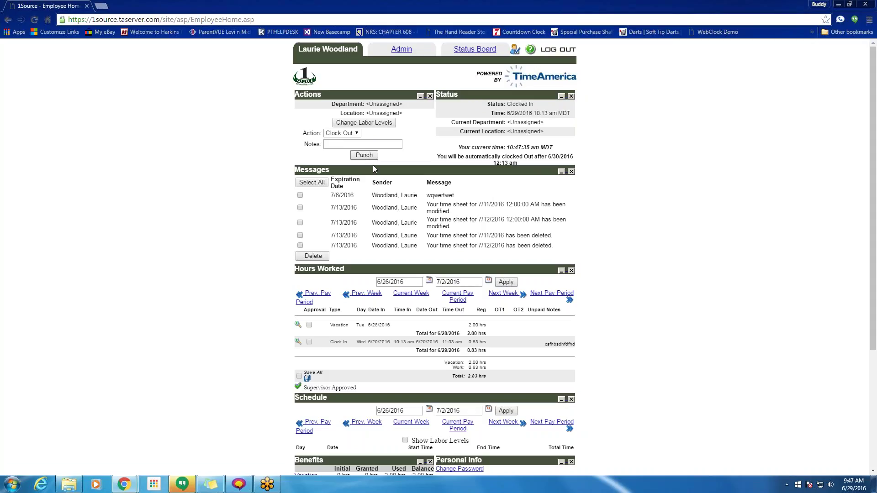
pyautogui.scroll(-4, 491, 247)
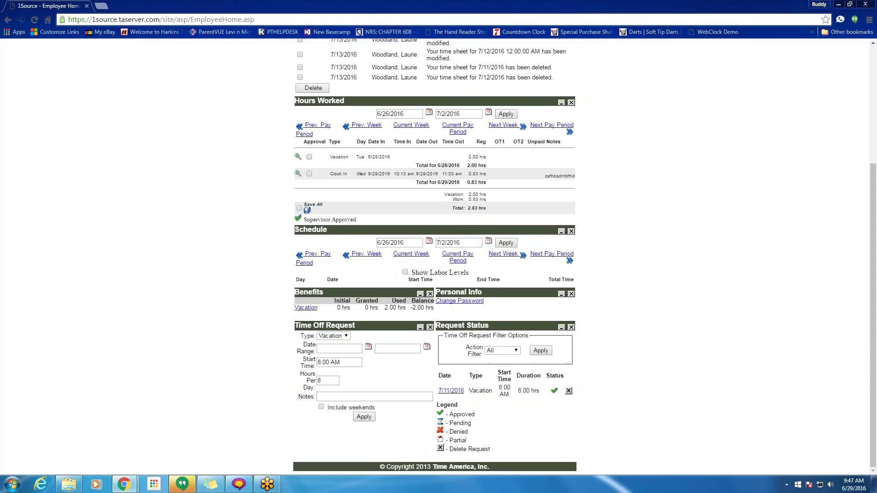
pyautogui.scroll(5, 491, 247)
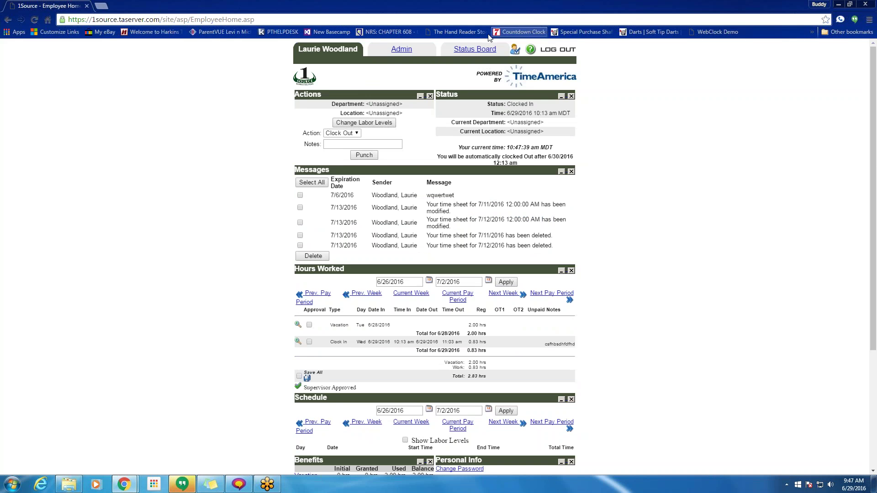
pyautogui.click(405, 51)
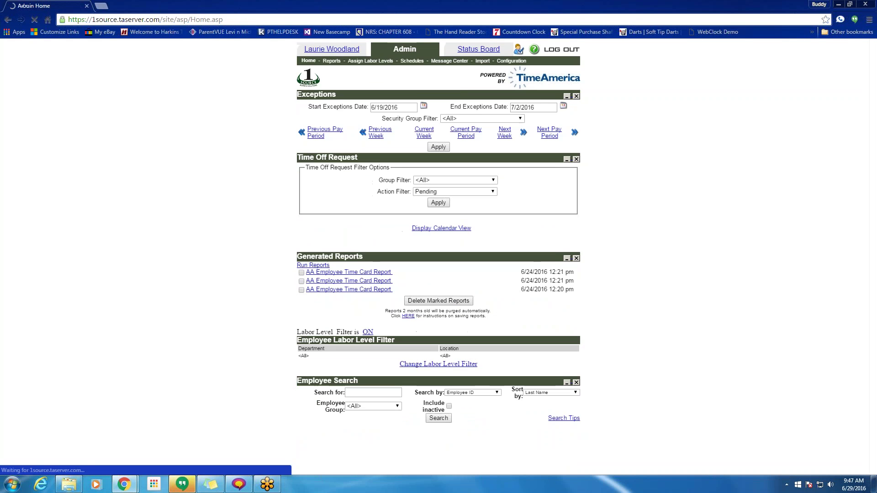
# - Display the 6/19–7/2/2016 current pay period timesheet, then go to Time Sheet Approvals
pyautogui.scroll(-10, 435, 247)
pyautogui.scroll(-10, 509, 335)
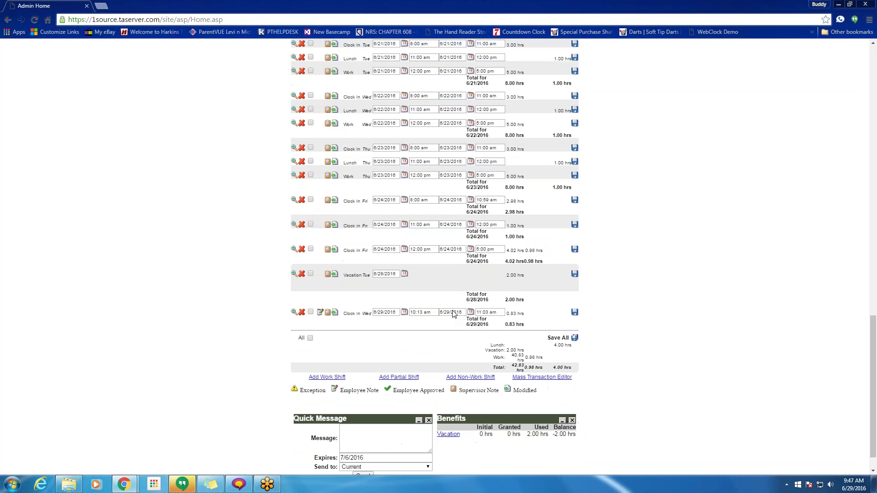
pyautogui.scroll(15, 509, 335)
pyautogui.scroll(5, 508, 335)
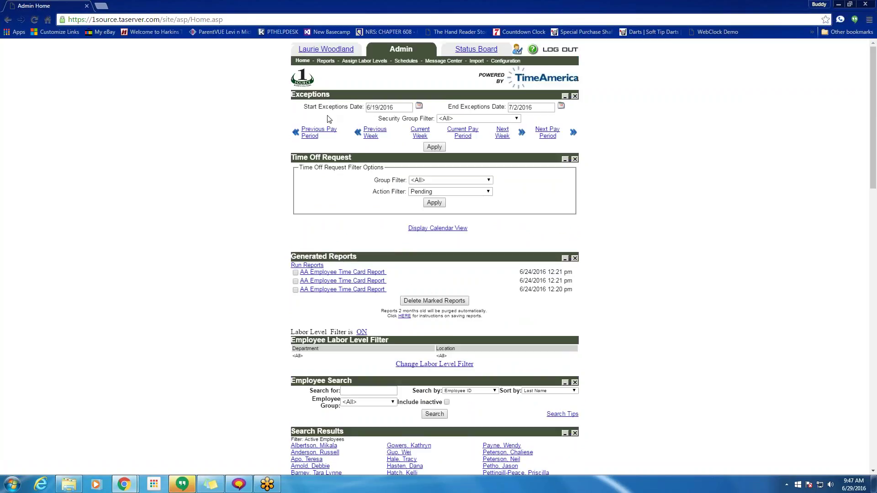
pyautogui.click(462, 139)
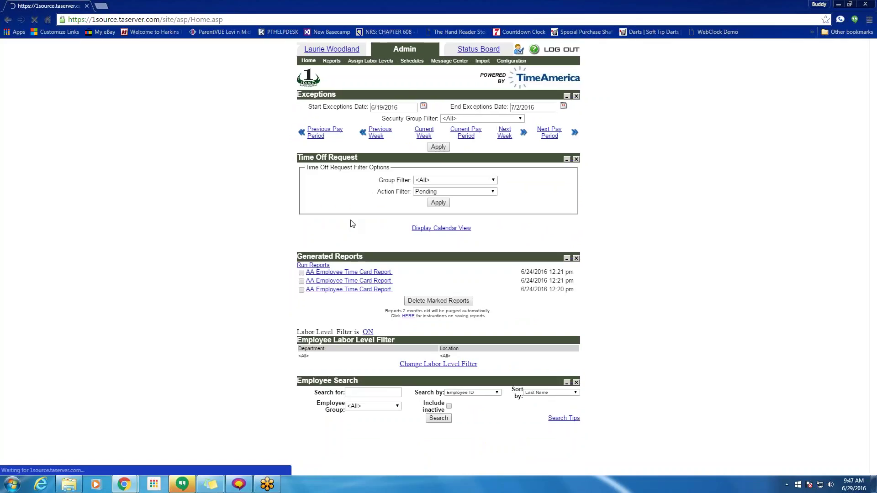
pyautogui.scroll(-4, 355, 215)
pyautogui.scroll(-3, 349, 170)
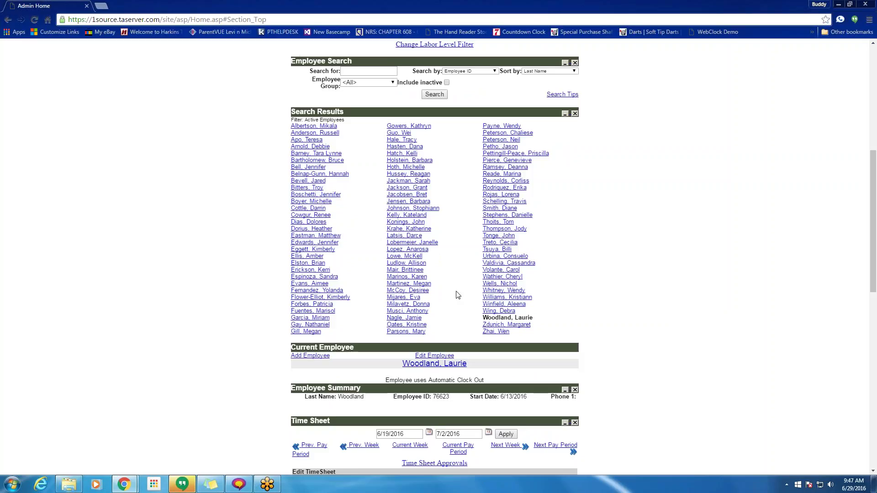
pyautogui.scroll(-4, 457, 293)
pyautogui.scroll(-2, 196, 280)
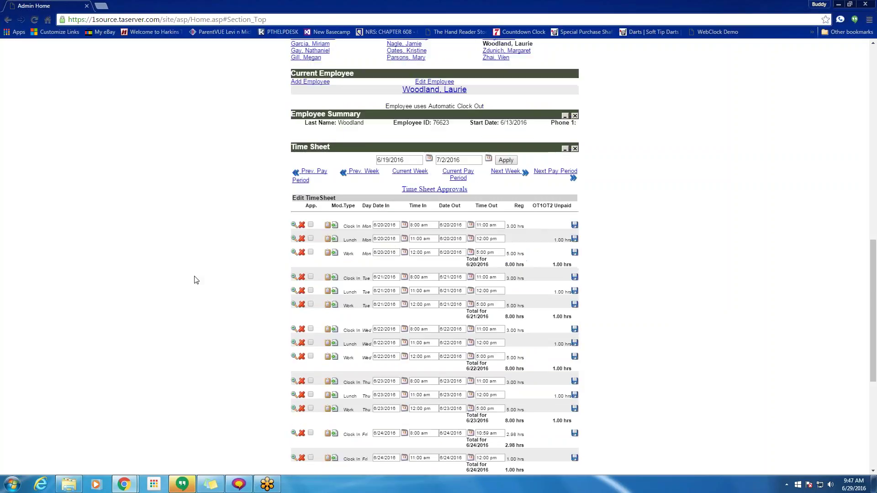
pyautogui.scroll(-3, 196, 279)
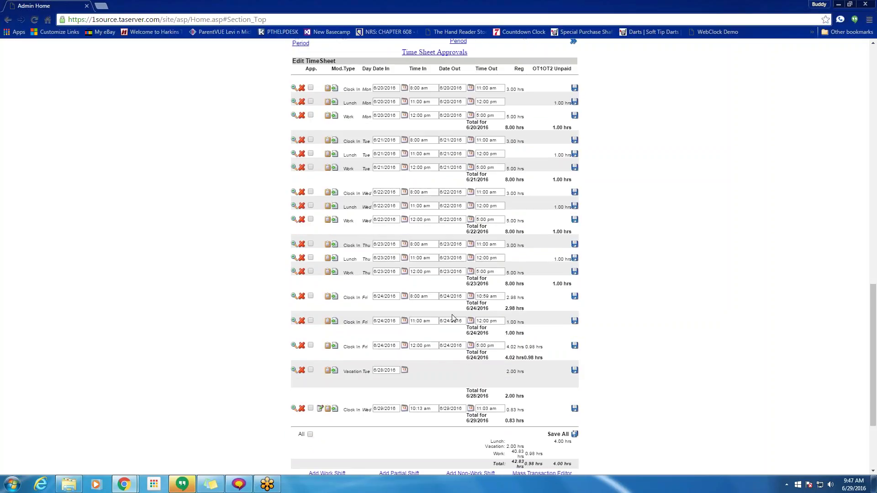
pyautogui.scroll(4, 453, 318)
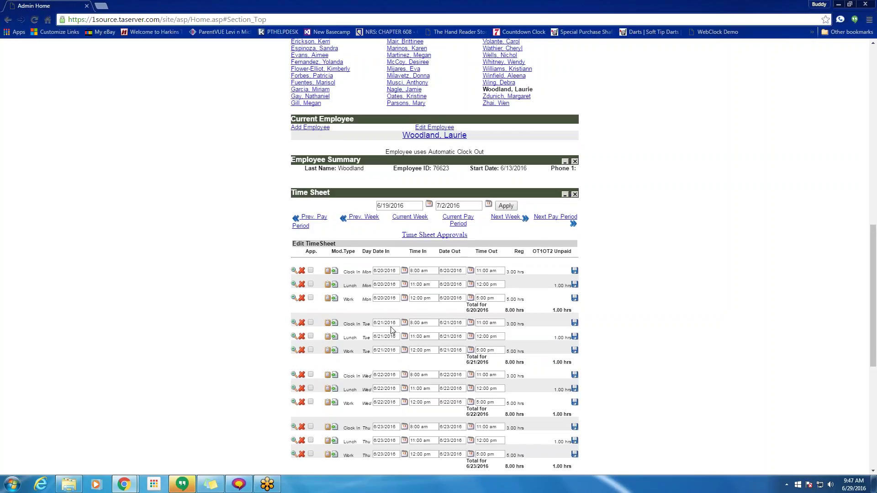
pyautogui.moveTo(475, 236); pyautogui.dragTo(404, 235)
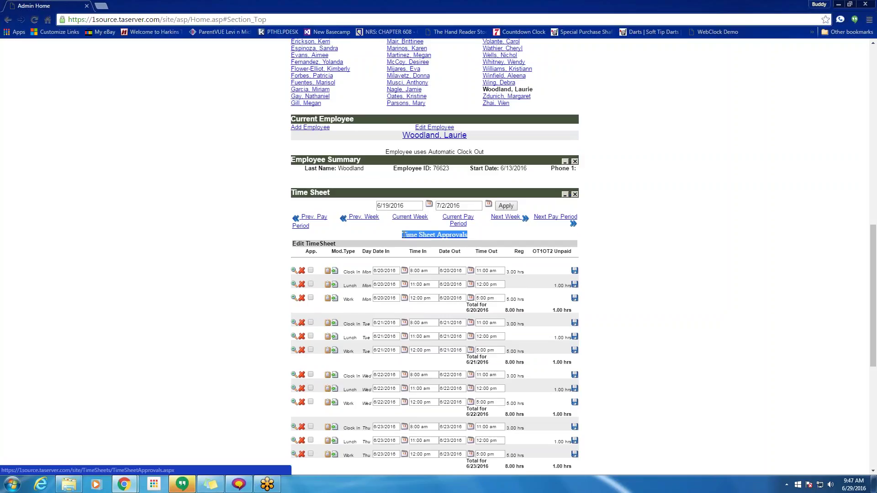
pyautogui.click(492, 235)
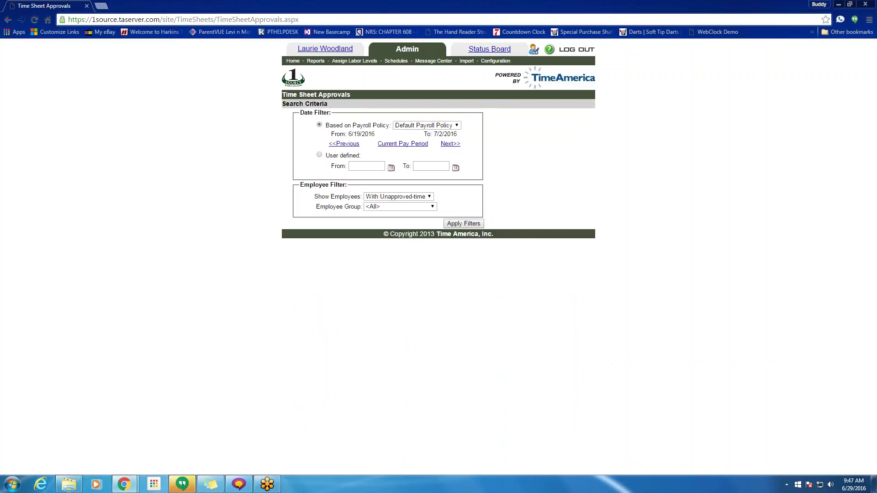
# - Show all employees for the current pay period and highlight the 42.83 regular and 2.00 non-work hours
pyautogui.click(388, 198)
pyautogui.click(377, 221)
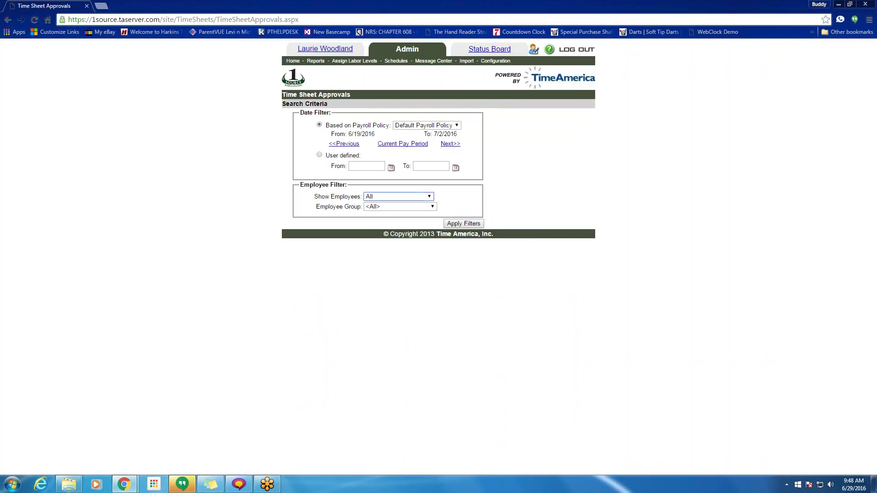
pyautogui.click(402, 144)
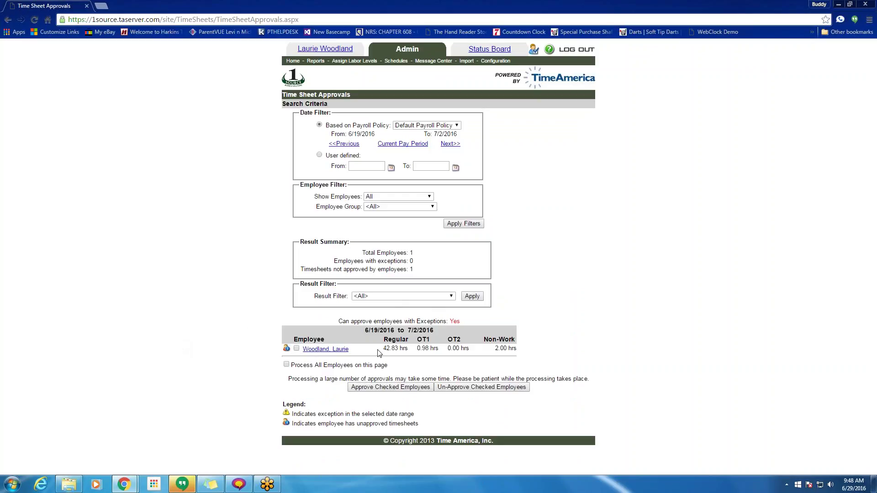
pyautogui.moveTo(383, 348); pyautogui.dragTo(436, 349)
pyautogui.moveTo(495, 348); pyautogui.dragTo(514, 350)
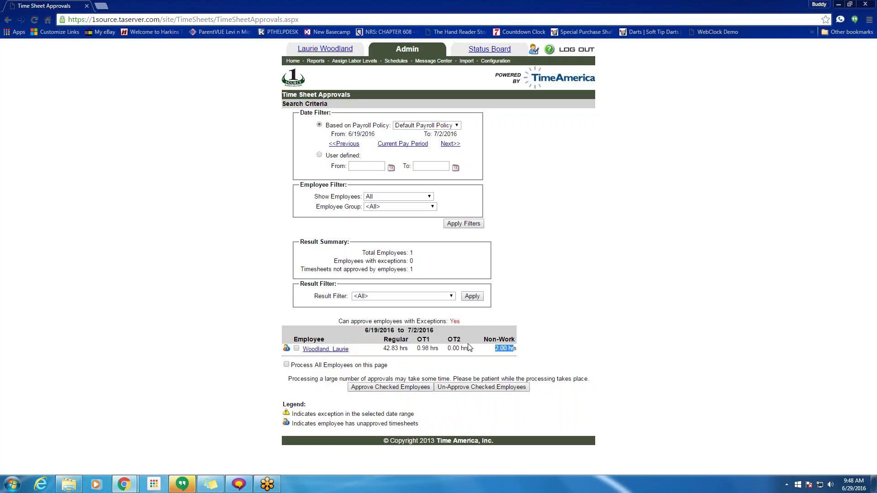
# - Toggle the select-all employees checkbox on and off, then return to the Admin Home page
pyautogui.click(287, 365)
pyautogui.click(287, 366)
pyautogui.click(293, 61)
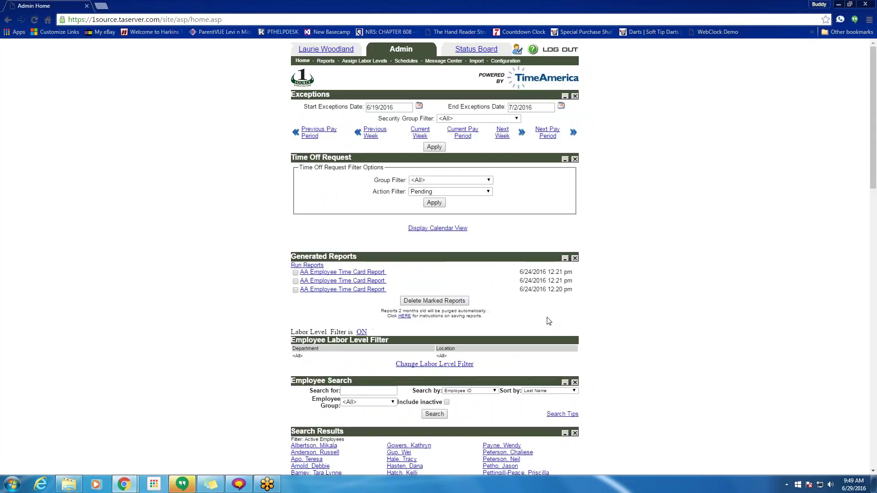
pyautogui.scroll(-20, 549, 321)
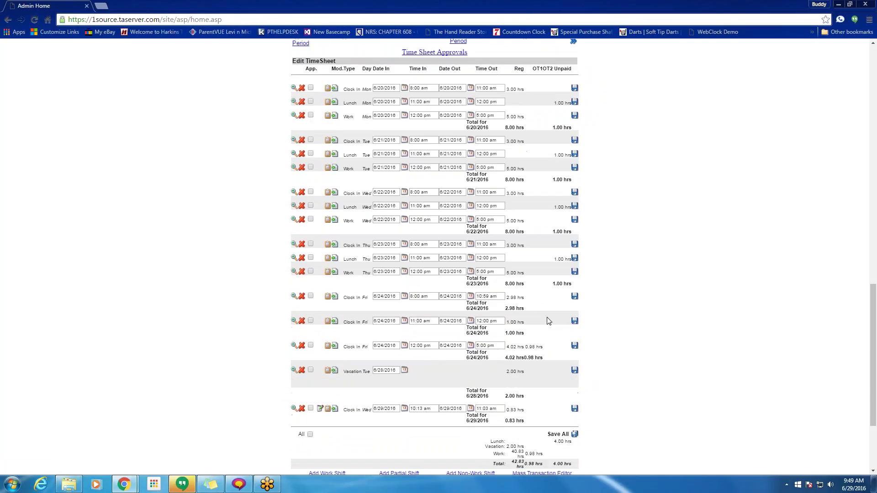
# - Tick All under Edit TimeSheet to approve every entry and save all approvals
pyautogui.click(311, 434)
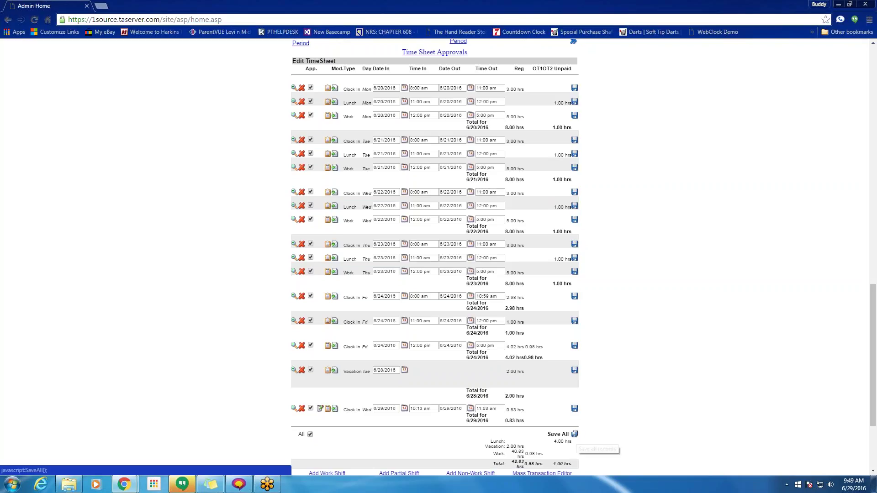
pyautogui.click(574, 434)
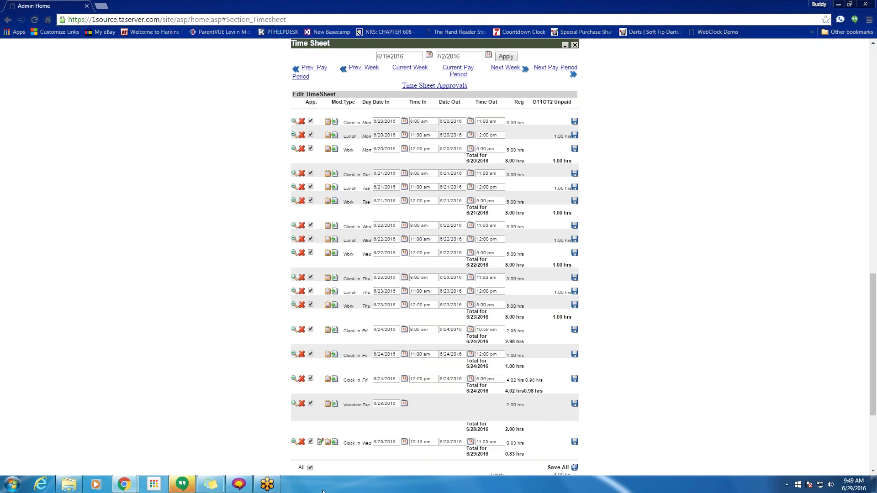
pyautogui.scroll(-3, 334, 473)
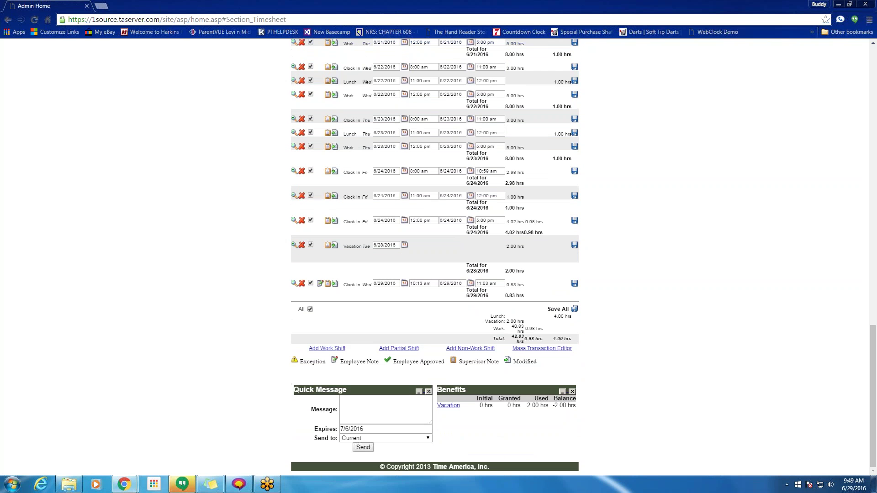
pyautogui.scroll(11, 376, 437)
pyautogui.scroll(7, 376, 437)
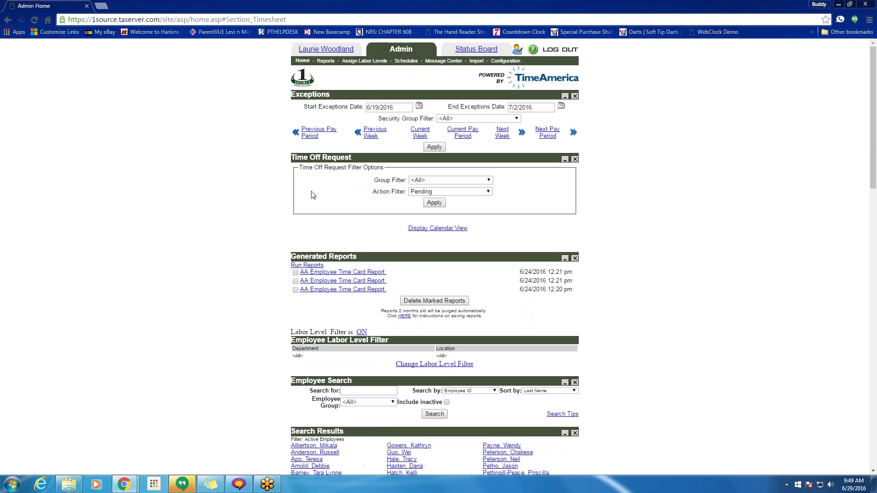
pyautogui.scroll(-1, 392, 272)
pyautogui.scroll(-4, 392, 272)
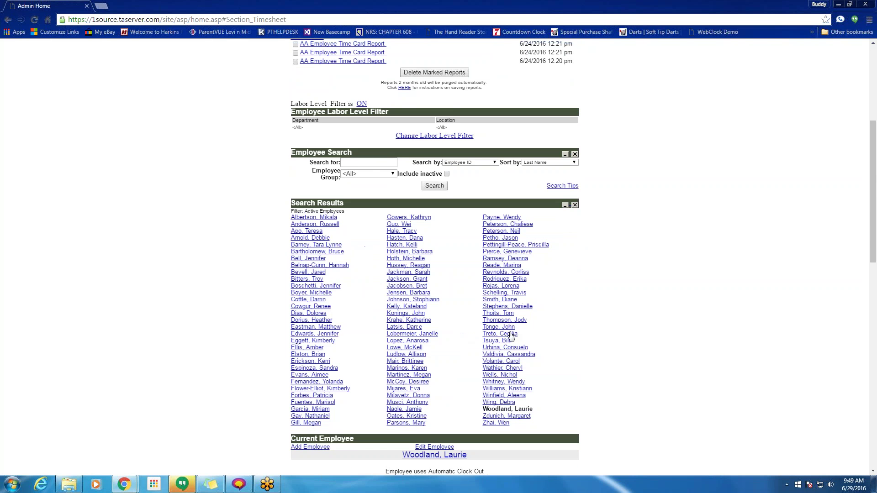
pyautogui.scroll(-9, 511, 337)
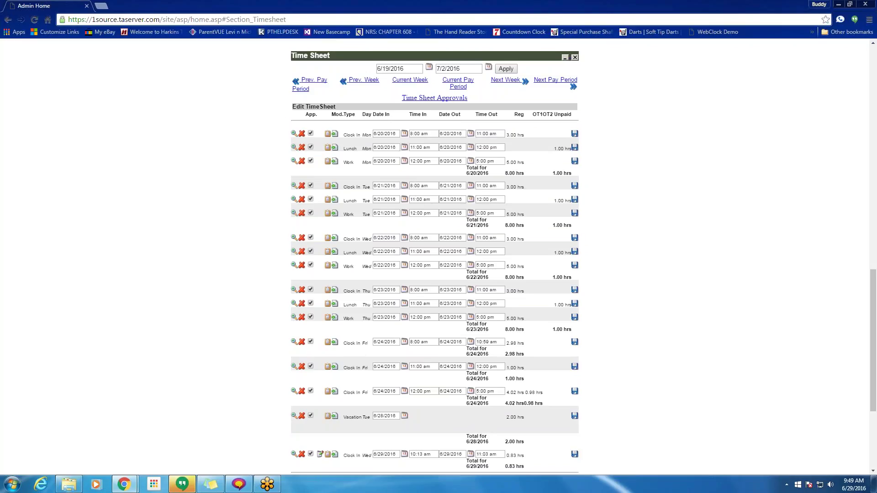
pyautogui.scroll(14, 434, 256)
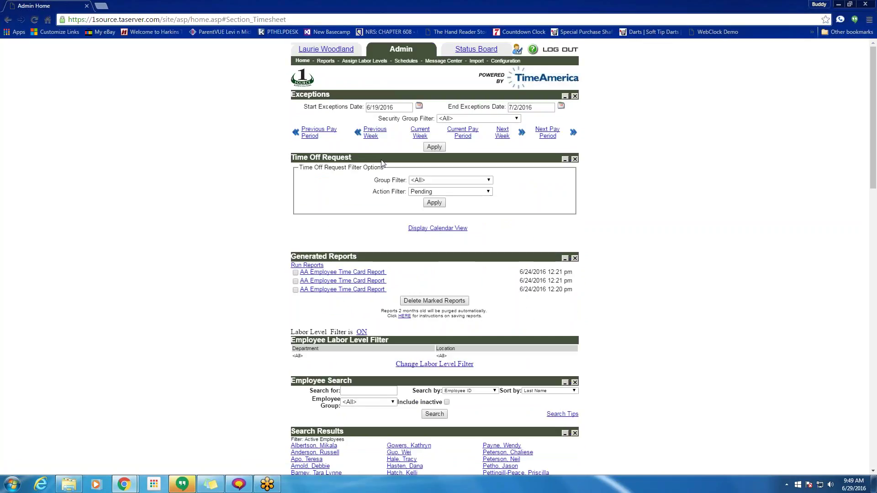
# - Go to Reports and open the Weekly Summary of Hours form from the Hours Paid group
pyautogui.click(326, 60)
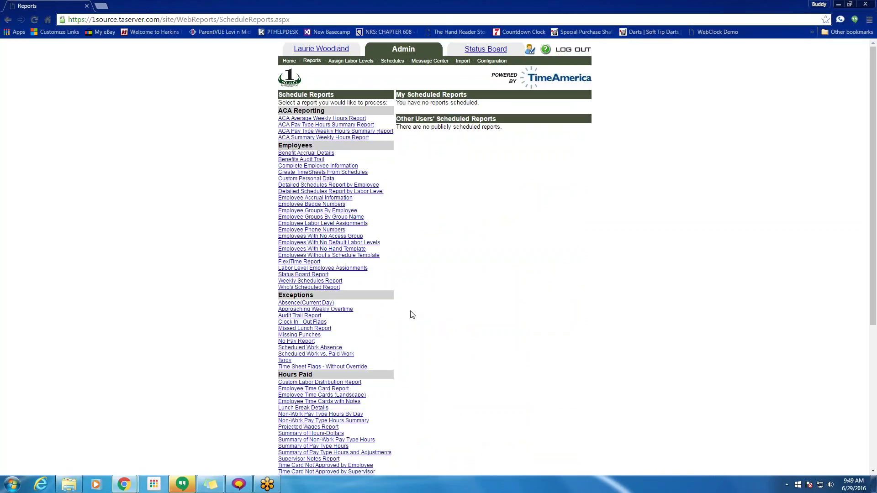
pyautogui.scroll(-4, 433, 294)
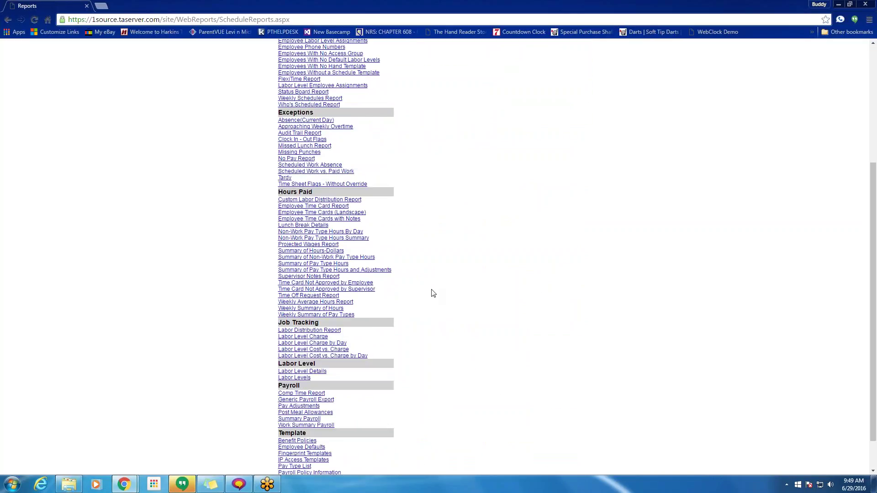
pyautogui.scroll(4, 393, 329)
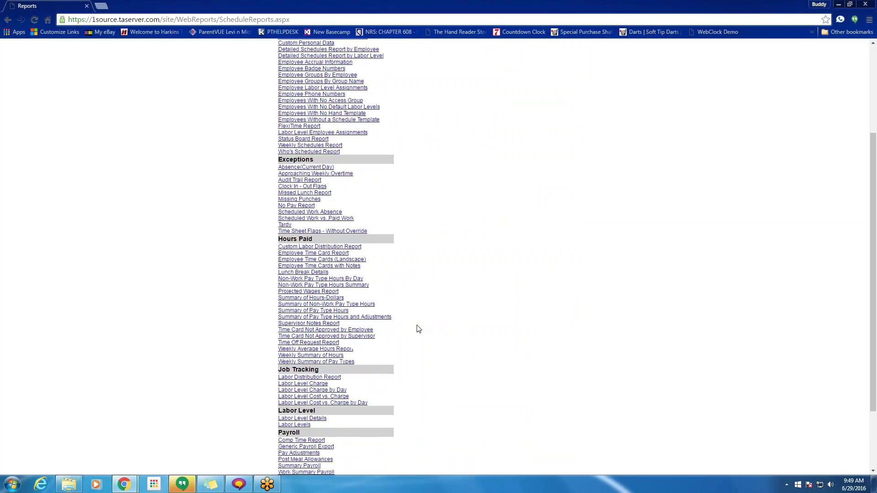
pyautogui.scroll(-5, 301, 160)
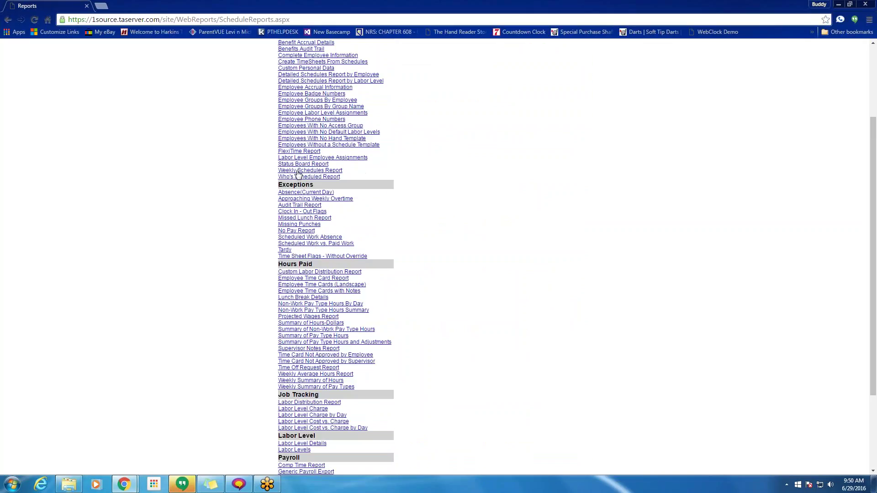
pyautogui.moveTo(319, 153); pyautogui.dragTo(283, 154)
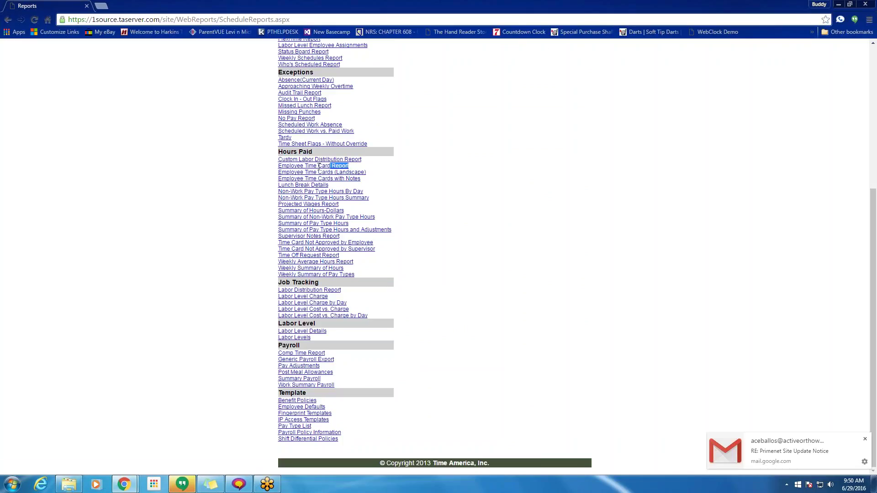
pyautogui.moveTo(379, 177); pyautogui.dragTo(288, 181)
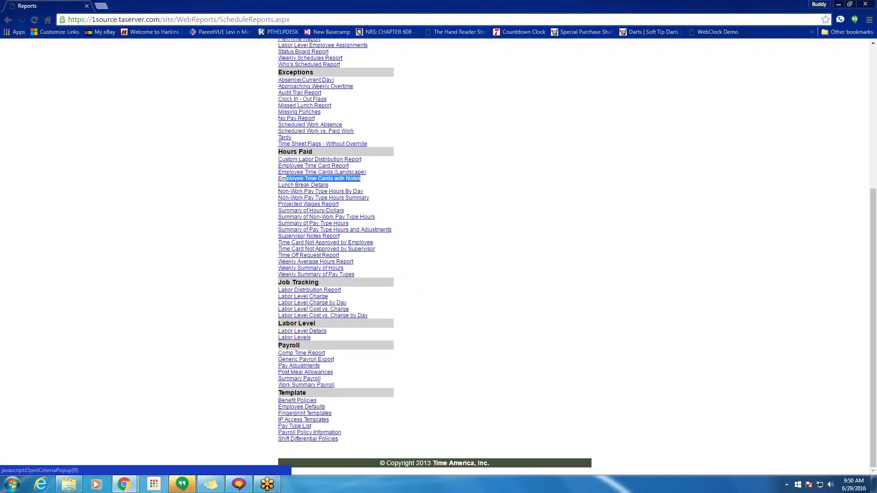
pyautogui.click(319, 269)
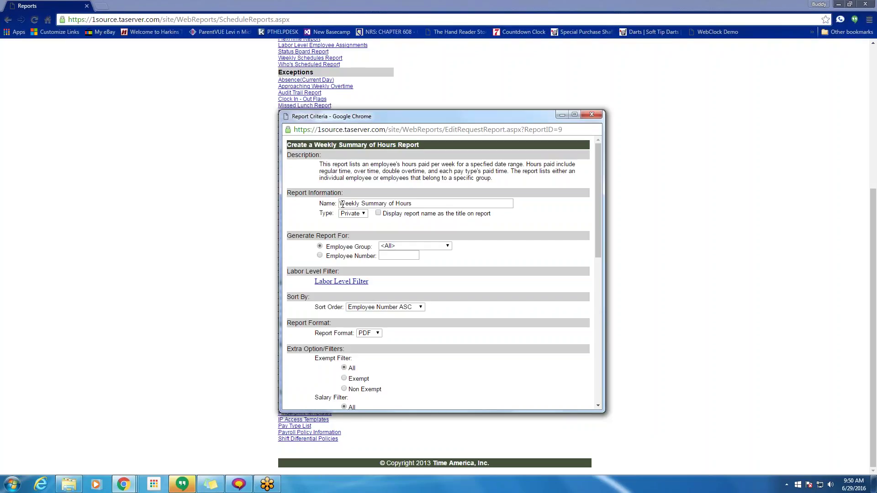
# - Display the report name as title and append 'John' to the report name
pyautogui.click(378, 213)
pyautogui.moveTo(457, 204); pyautogui.dragTo(340, 205)
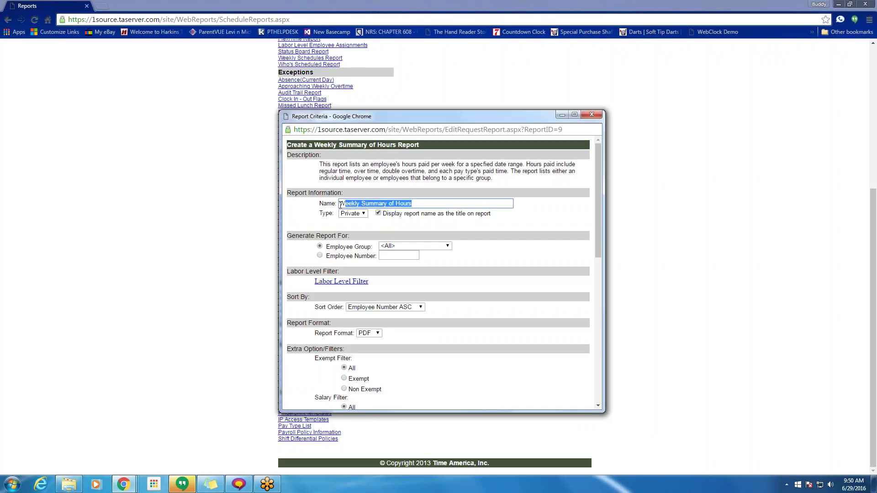
pyautogui.click(418, 204)
pyautogui.write('J')
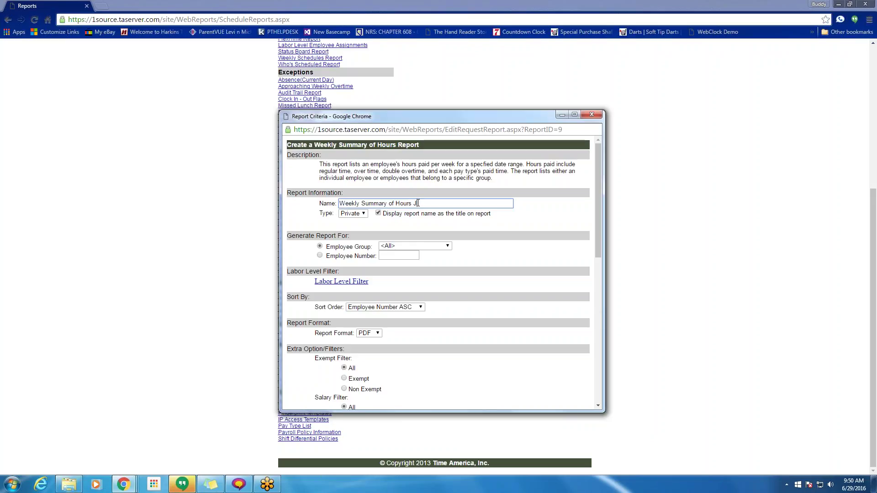
pyautogui.write('ohn')
# - Keep all employee groups and PDF format, and sort by Last Name ASC
pyautogui.scroll(-2, 408, 204)
pyautogui.click(438, 155)
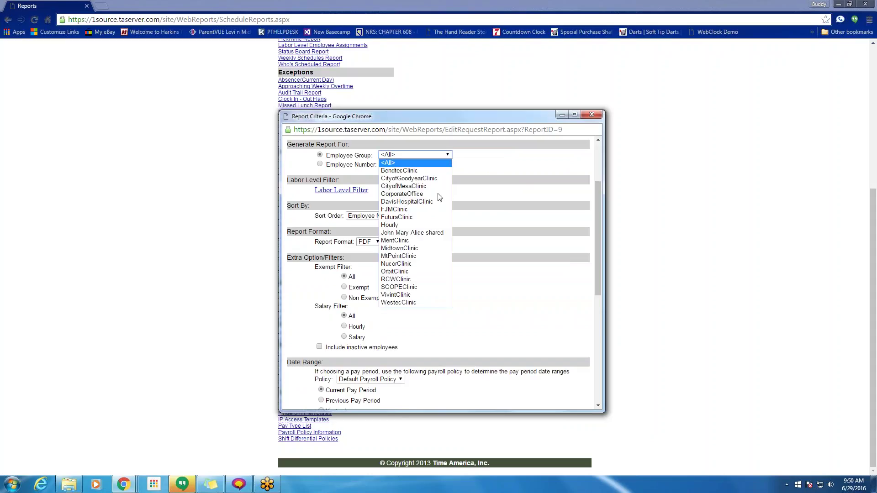
pyautogui.click(439, 155)
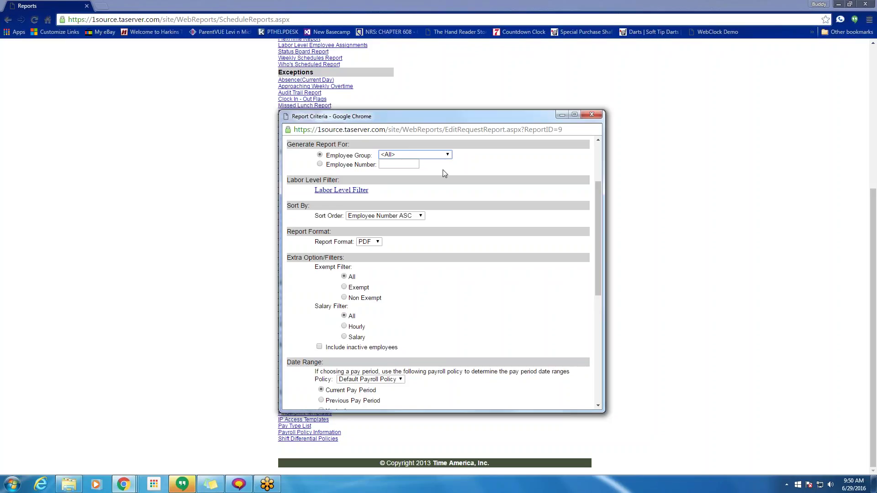
pyautogui.moveTo(470, 114); pyautogui.dragTo(482, 61)
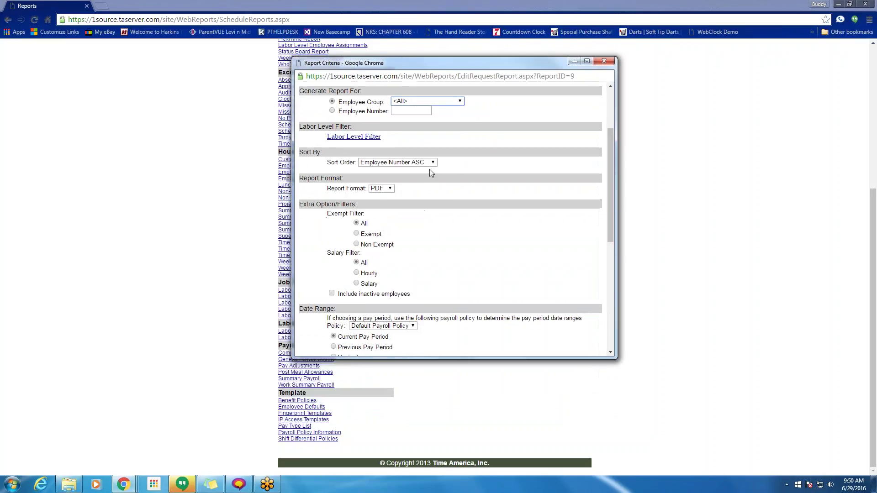
pyautogui.click(384, 163)
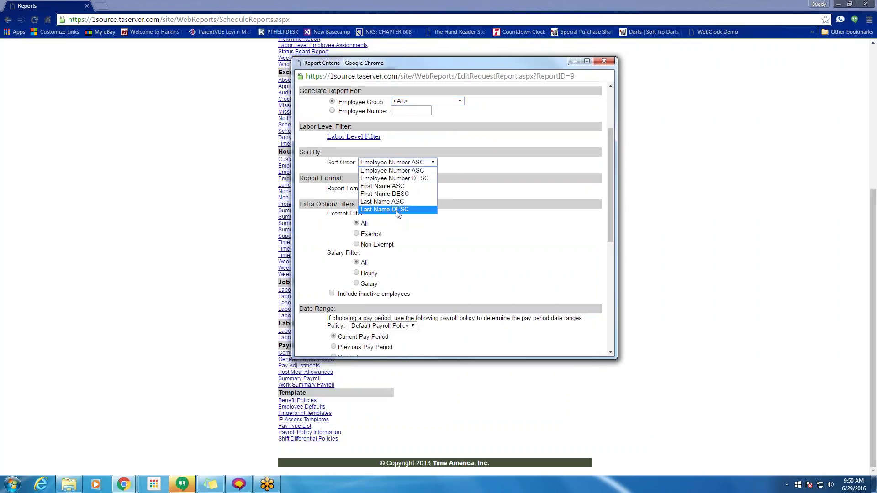
pyautogui.click(396, 201)
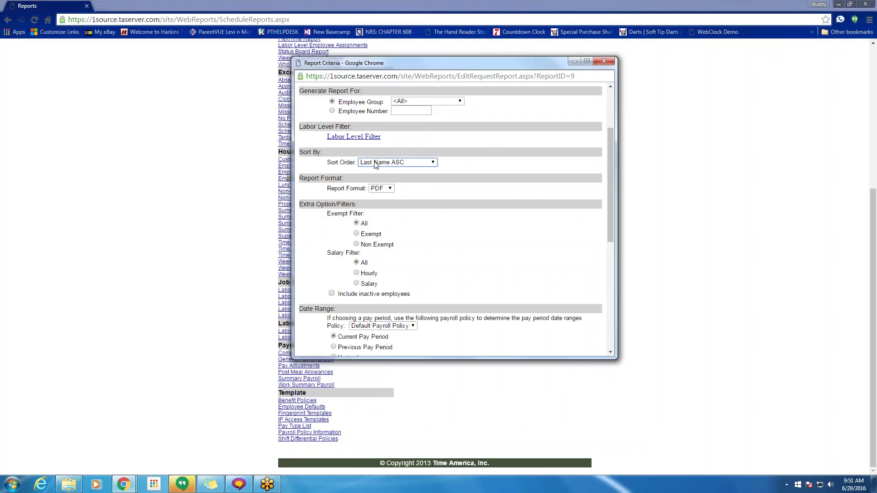
pyautogui.click(382, 189)
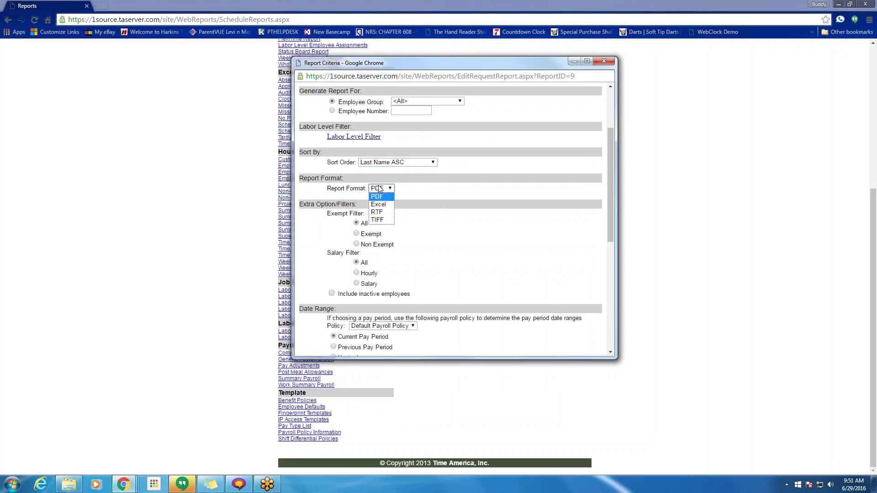
pyautogui.click(378, 189)
pyautogui.scroll(-2, 445, 202)
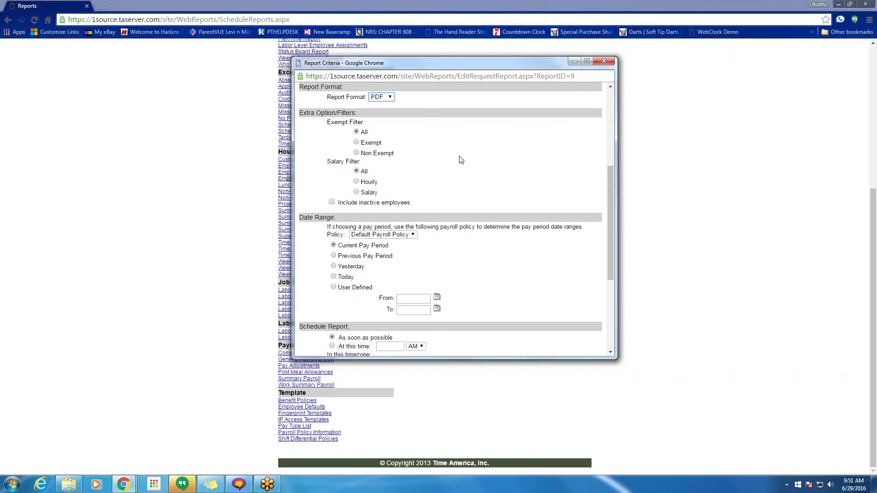
pyautogui.click(357, 183)
pyautogui.click(357, 171)
pyautogui.moveTo(328, 227); pyautogui.dragTo(550, 231)
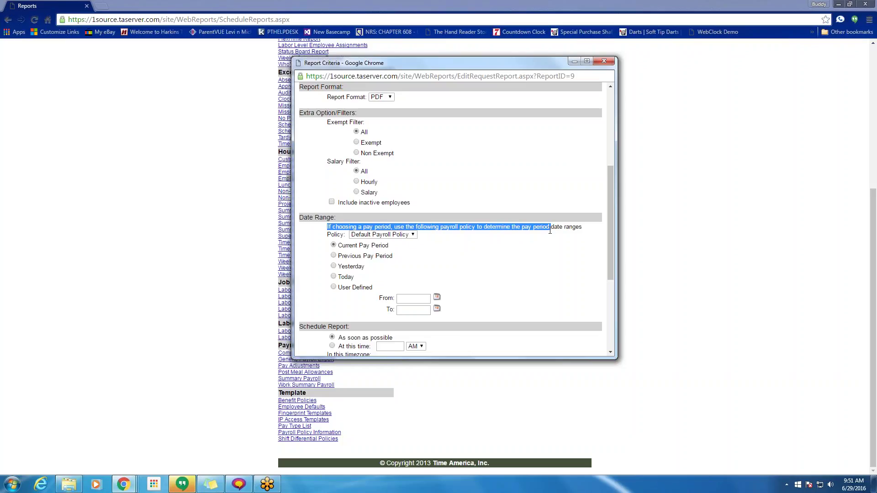
pyautogui.click(413, 235)
pyautogui.click(402, 243)
pyautogui.moveTo(389, 247); pyautogui.dragTo(334, 247)
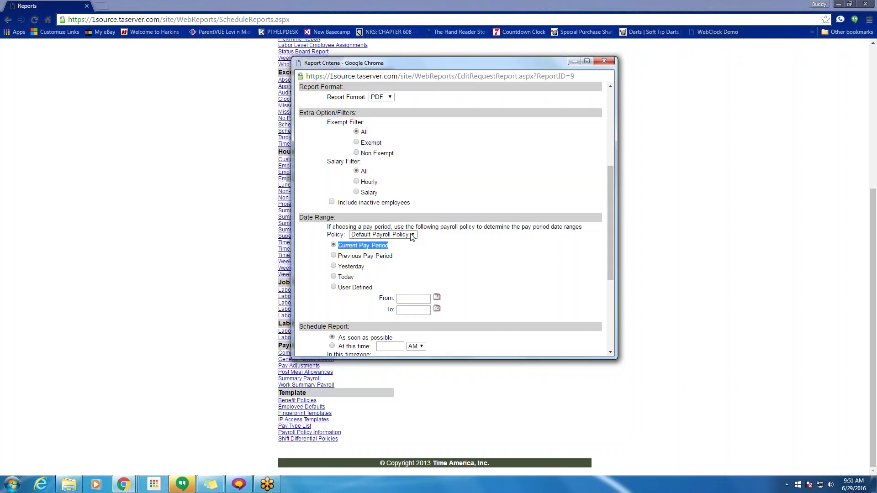
pyautogui.click(411, 236)
pyautogui.click(407, 274)
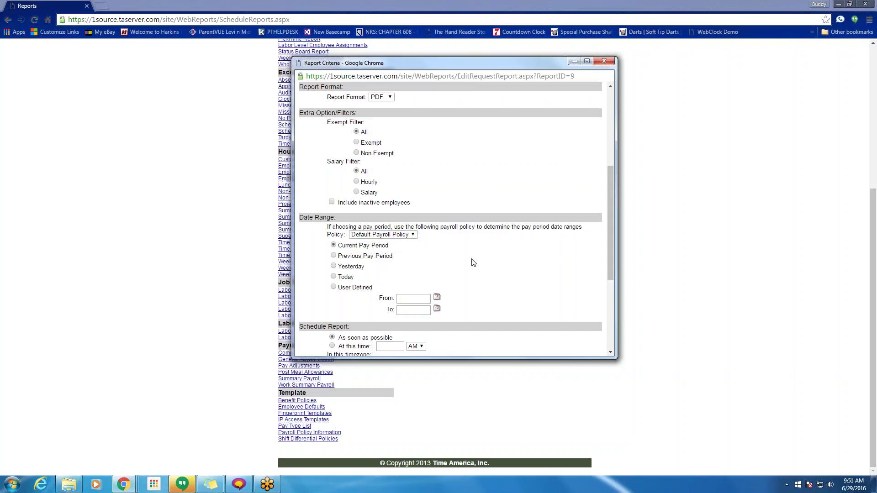
pyautogui.moveTo(391, 246); pyautogui.dragTo(344, 250)
pyautogui.click(334, 266)
pyautogui.click(333, 287)
pyautogui.click(405, 300)
pyautogui.click(334, 245)
pyautogui.scroll(-4, 486, 257)
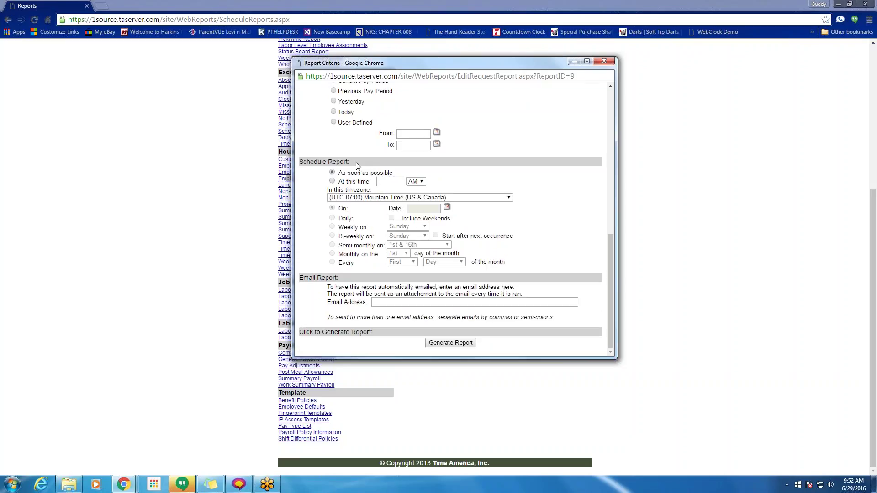
# - Schedule the report at 7:00 AM, repeating Weekly on Thursday
pyautogui.moveTo(356, 163); pyautogui.dragTo(299, 163)
pyautogui.click(332, 181)
pyautogui.click(386, 181)
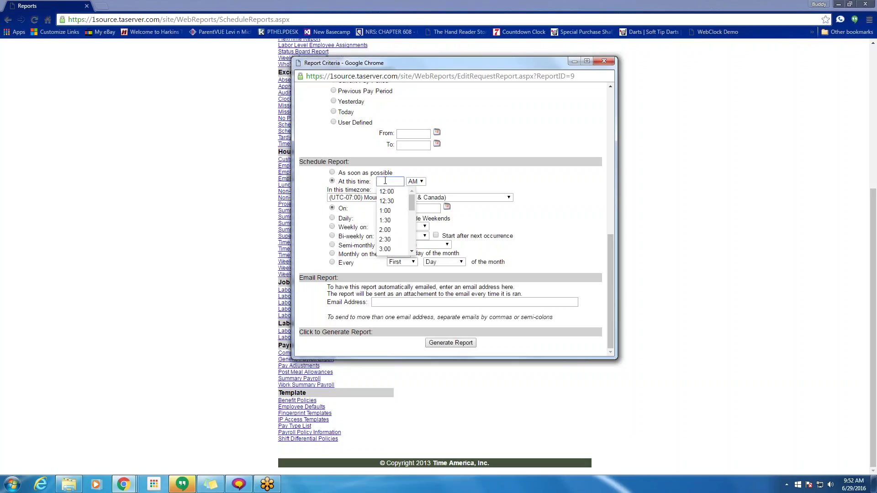
pyautogui.write('7')
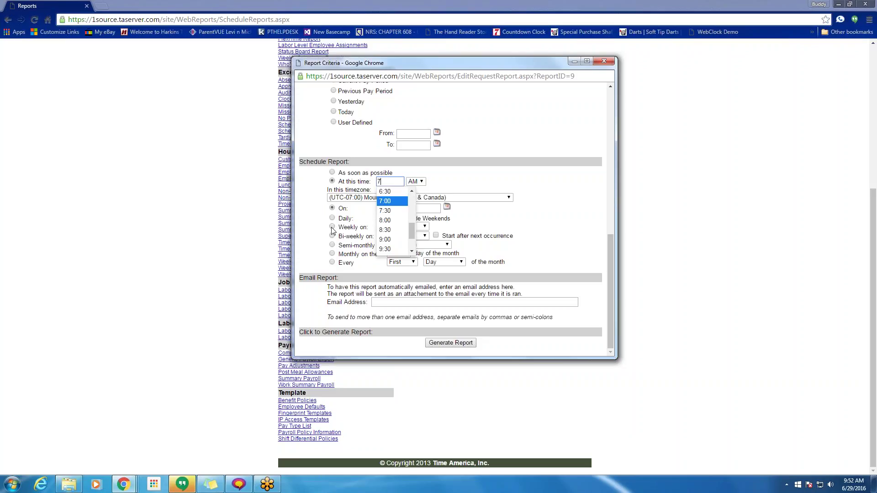
pyautogui.click(332, 227)
pyautogui.click(394, 227)
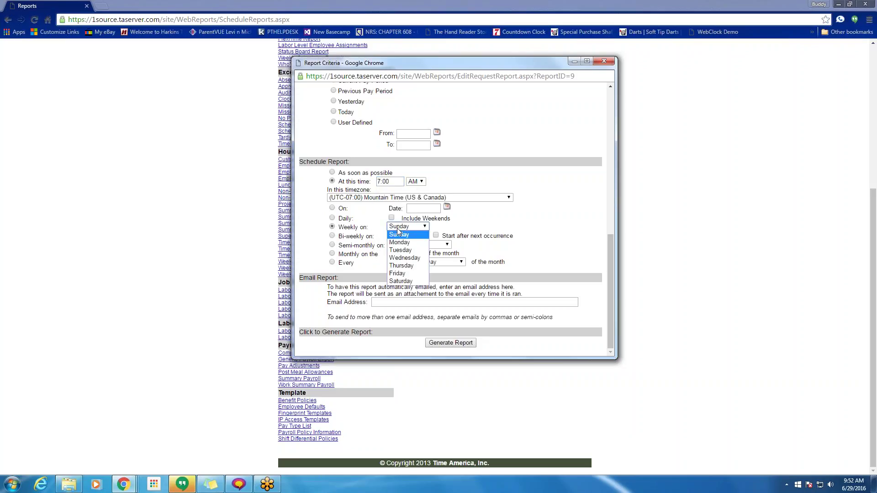
pyautogui.click(397, 266)
pyautogui.click(394, 304)
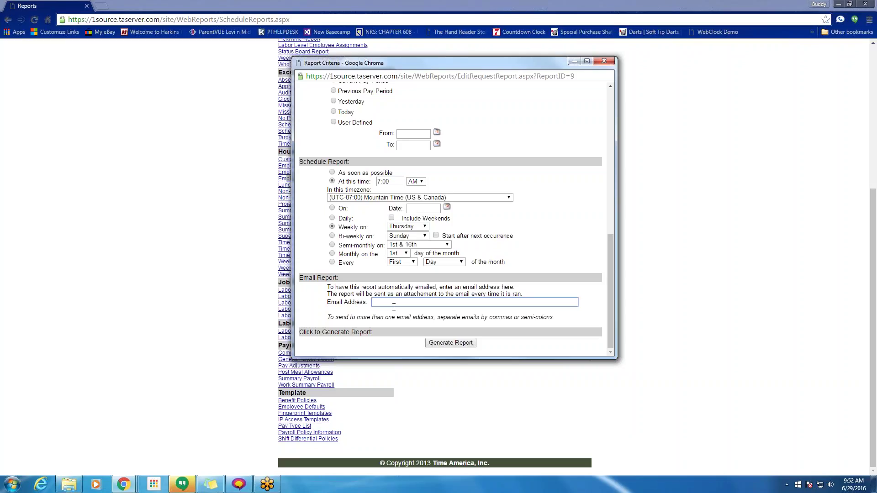
# - Enter two e-mail recipient addresses separated by a semicolon in Email Address
pyautogui.write(';kljhdsf@sdhf')
pyautogui.write('.com')
pyautogui.write(',')
pyautogui.write('hewrkjh')
pyautogui.write('@lsdgjf.co')
pyautogui.write('m')
pyautogui.click(425, 302)
pyautogui.write(';')
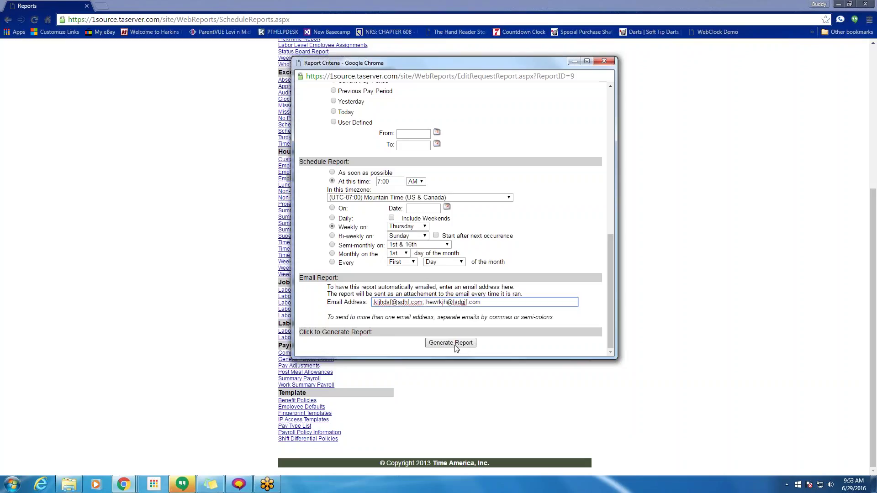
pyautogui.scroll(2, 462, 324)
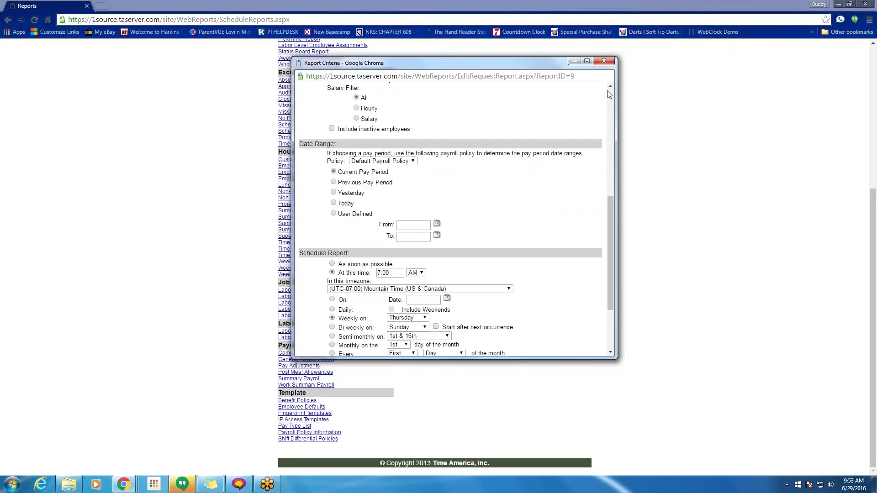
pyautogui.scroll(-2, 609, 95)
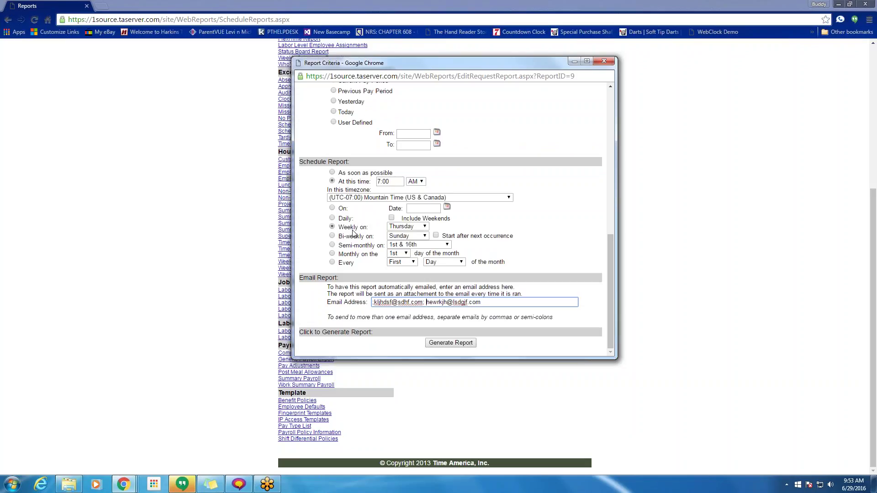
pyautogui.click(850, 485)
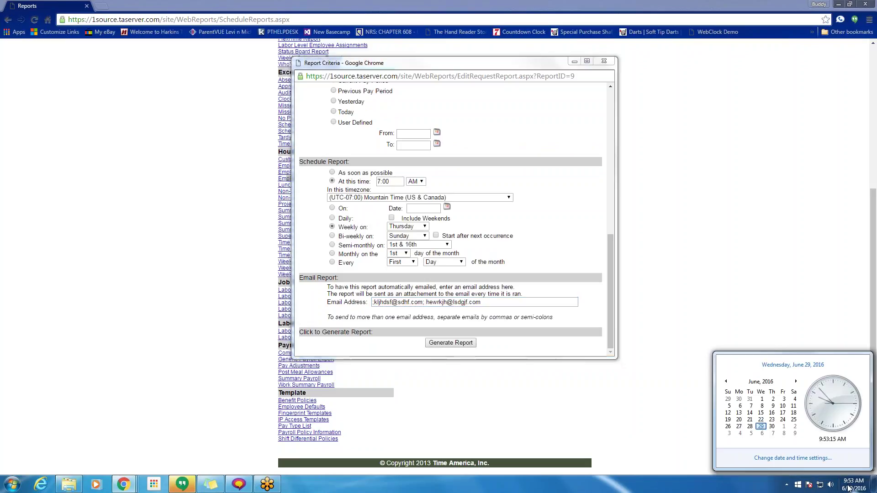
pyautogui.click(732, 486)
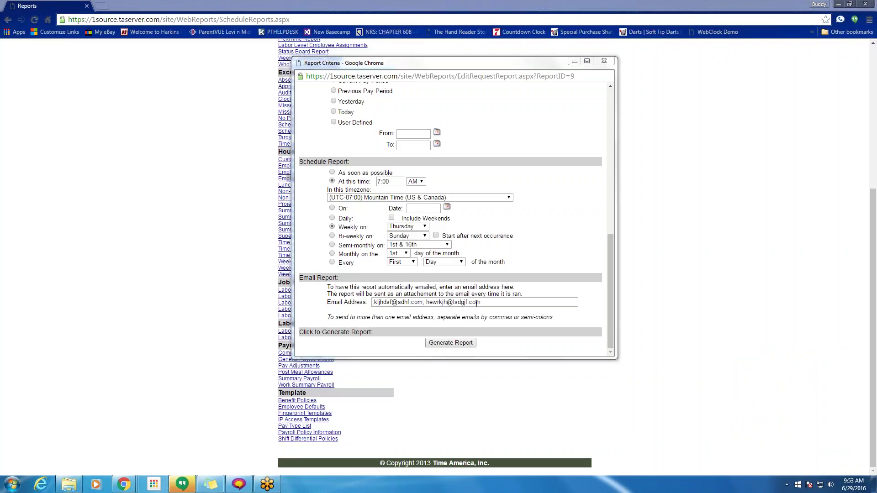
# - Switch to As soon as possible and generate the report, which rejects the e-mails
pyautogui.click(342, 173)
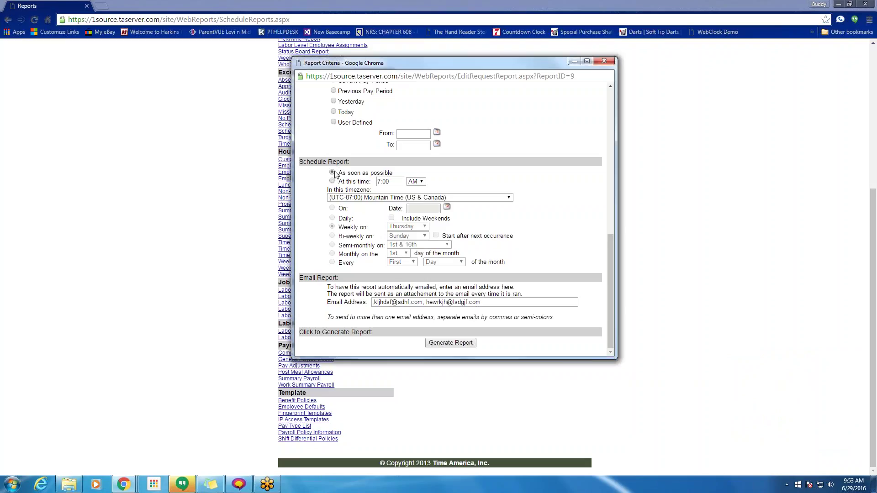
pyautogui.click(456, 348)
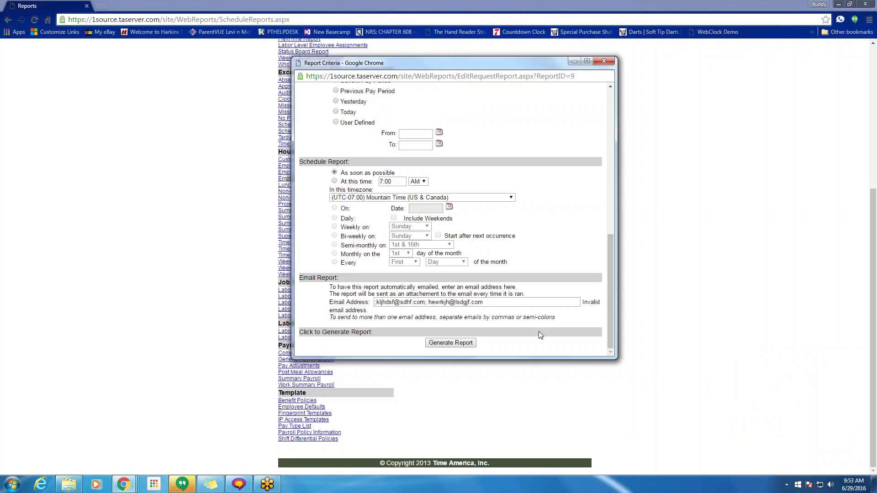
pyautogui.moveTo(503, 303); pyautogui.dragTo(361, 294)
# - Delete the e-mail recipients, generate the report, and confirm it shows Complete
pyautogui.press('Delete')
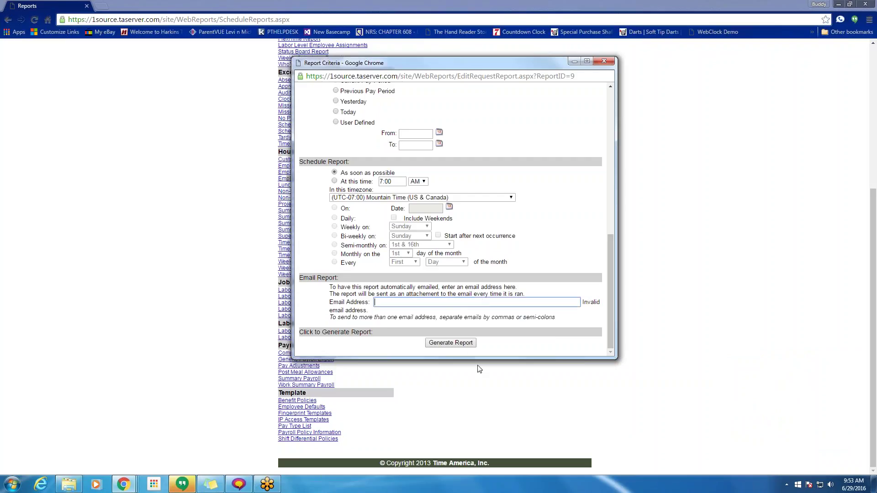
pyautogui.click(459, 346)
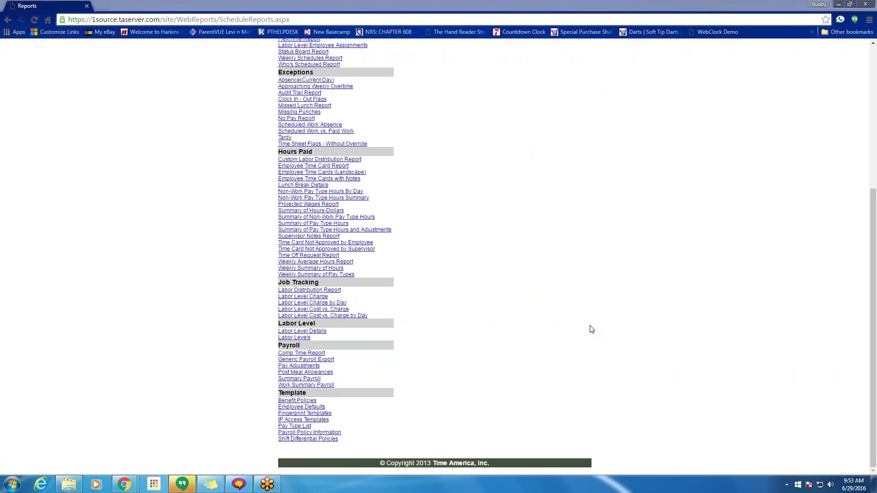
pyautogui.click(572, 302)
pyautogui.scroll(5, 572, 302)
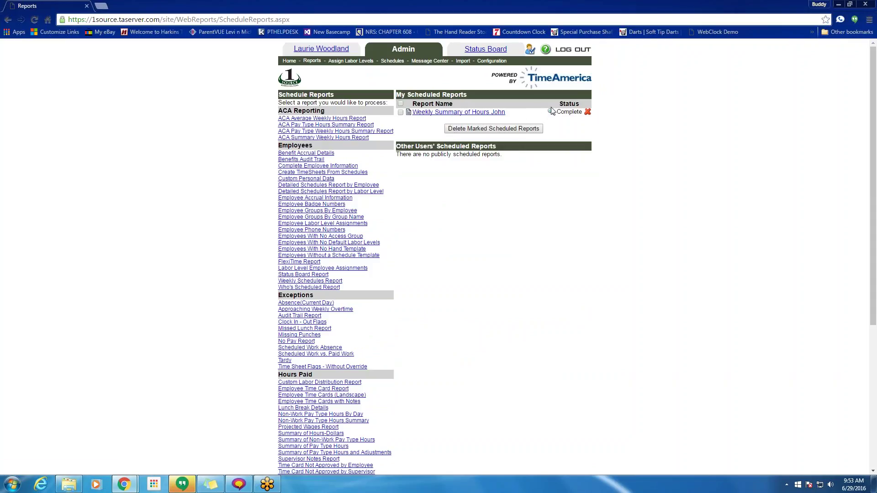
pyautogui.moveTo(557, 112); pyautogui.dragTo(582, 113)
pyautogui.click(551, 112)
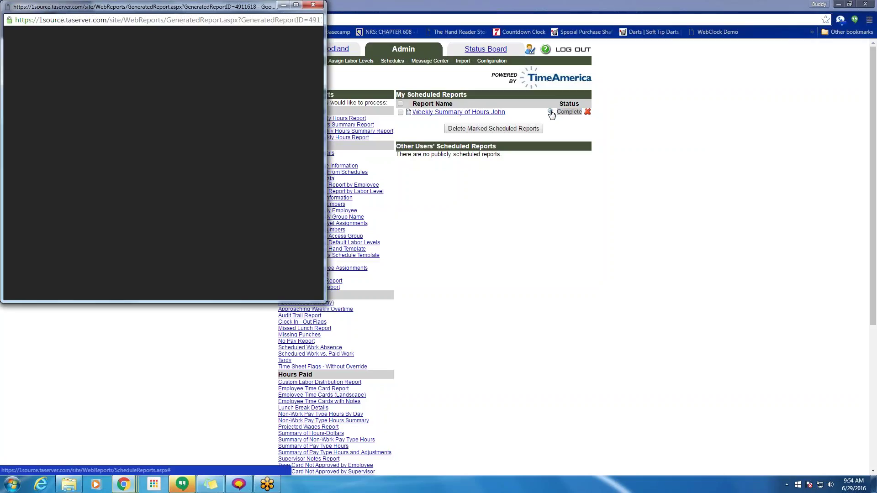
pyautogui.click(511, 118)
pyautogui.moveTo(507, 114); pyautogui.dragTo(408, 111)
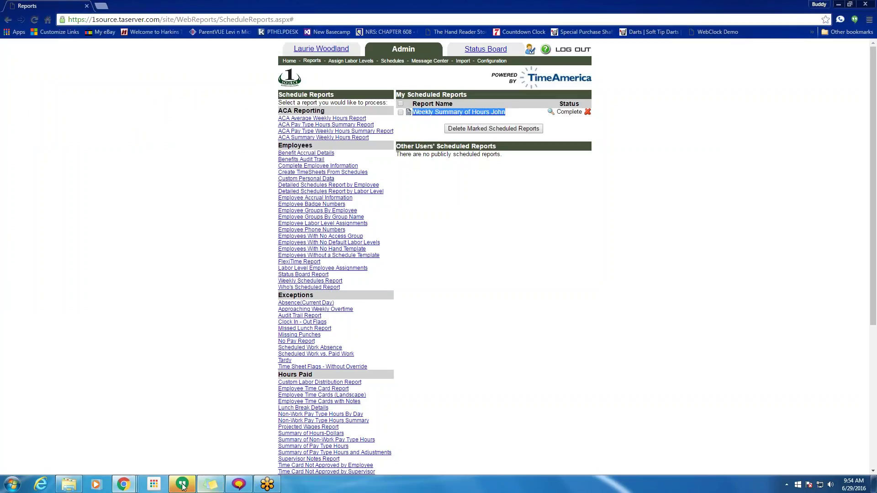
pyautogui.moveTo(124, 484)
pyautogui.click(254, 434)
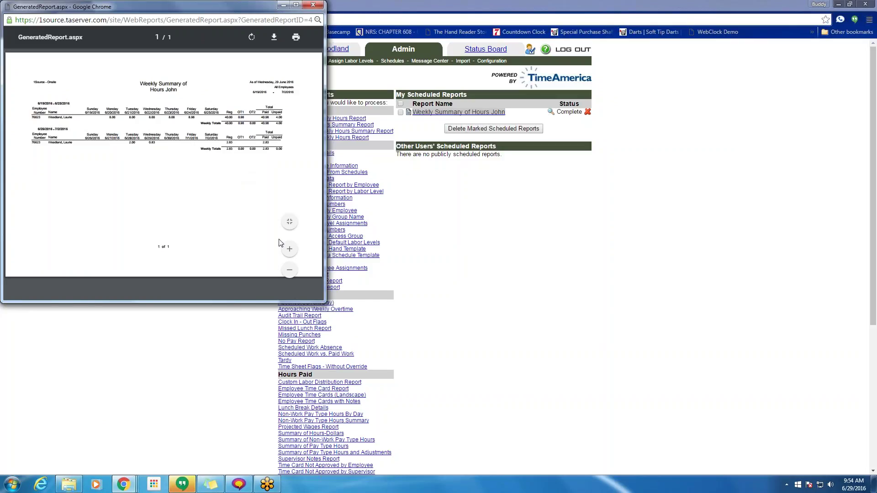
pyautogui.click(290, 250)
pyautogui.click(290, 250)
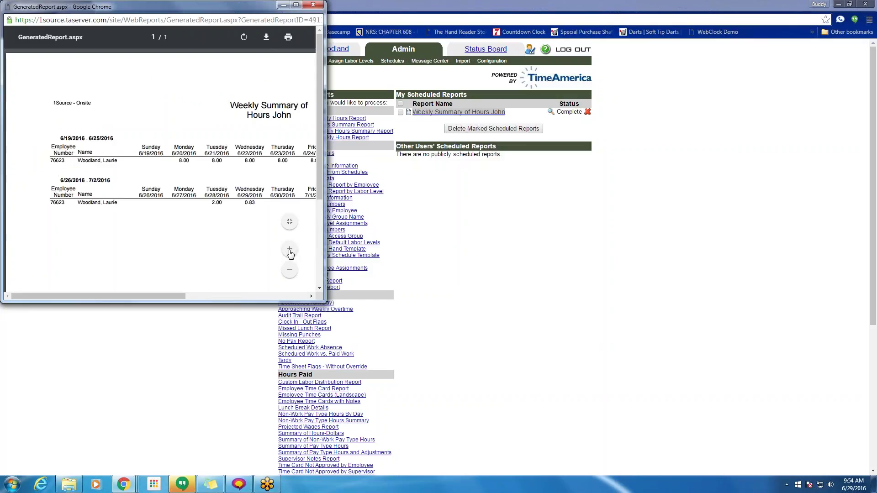
pyautogui.moveTo(162, 298); pyautogui.dragTo(184, 297)
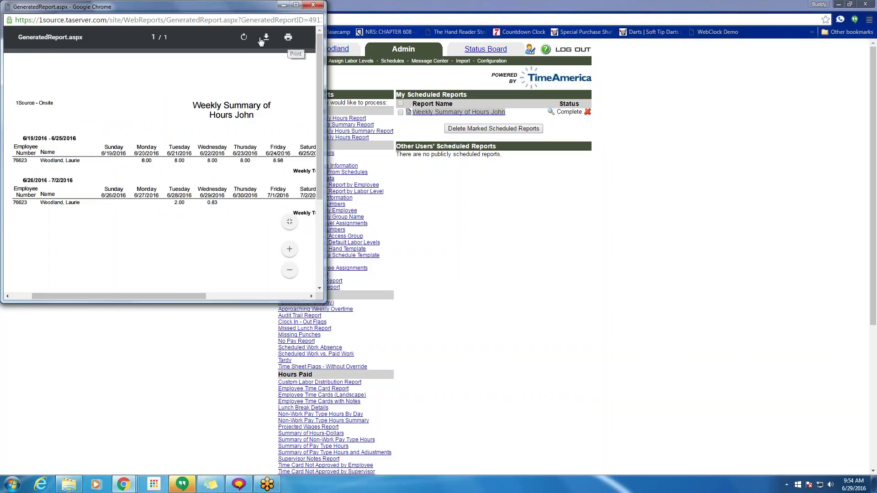
pyautogui.click(313, 5)
pyautogui.click(438, 246)
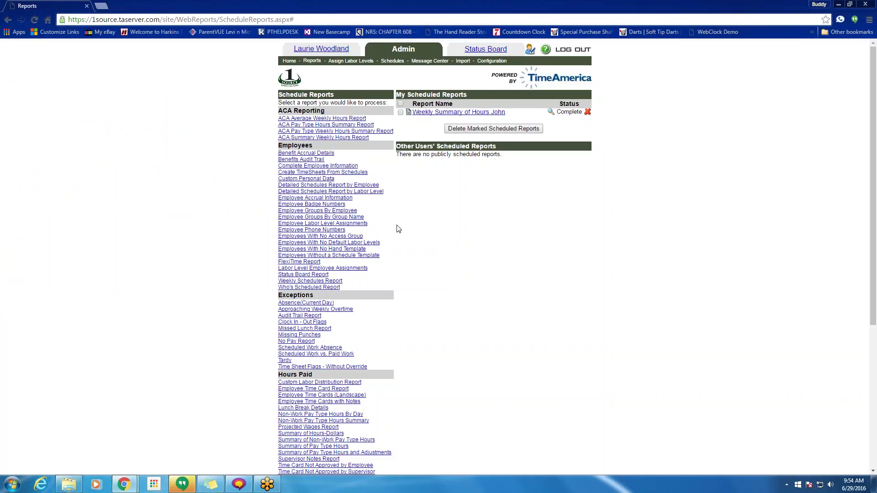
pyautogui.click(551, 112)
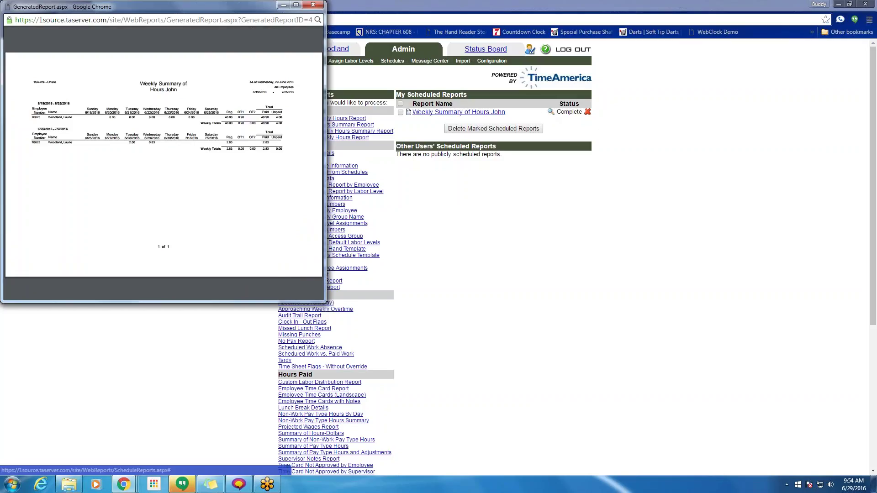
pyautogui.click(314, 5)
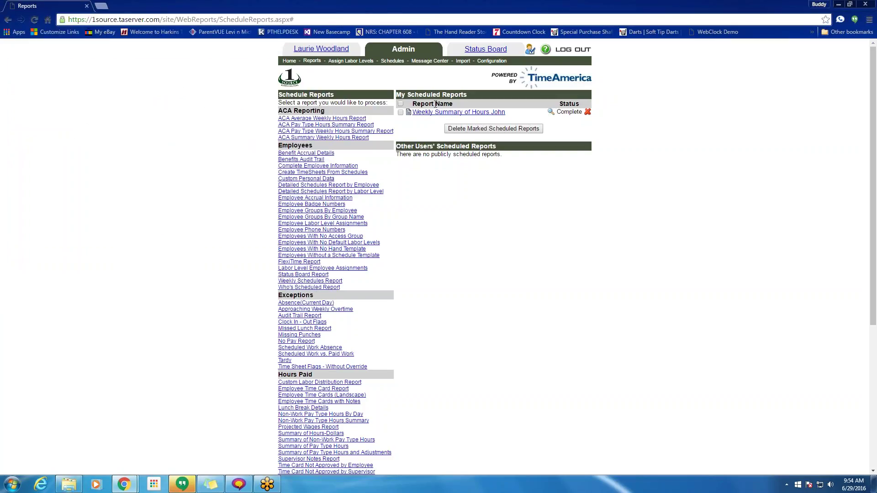
pyautogui.moveTo(505, 113); pyautogui.dragTo(412, 113)
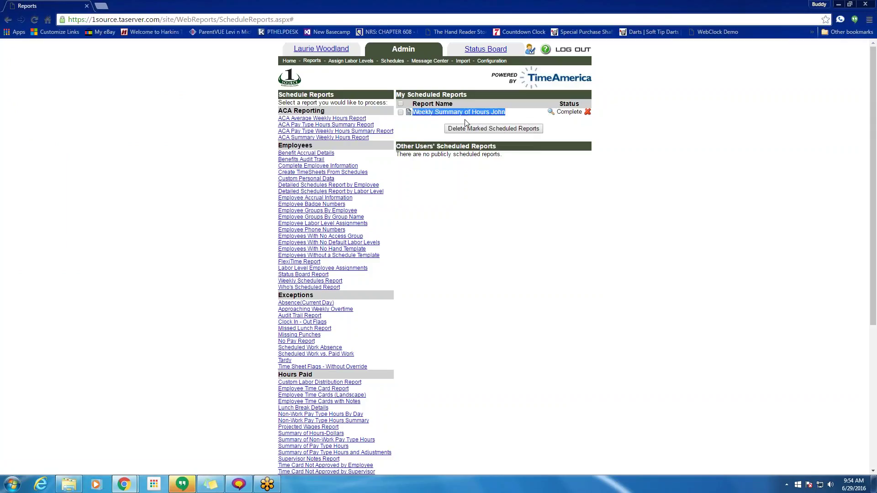
# - Regenerate Weekly Summary of Hours John from its settings and preview the PDF output
pyautogui.click(433, 121)
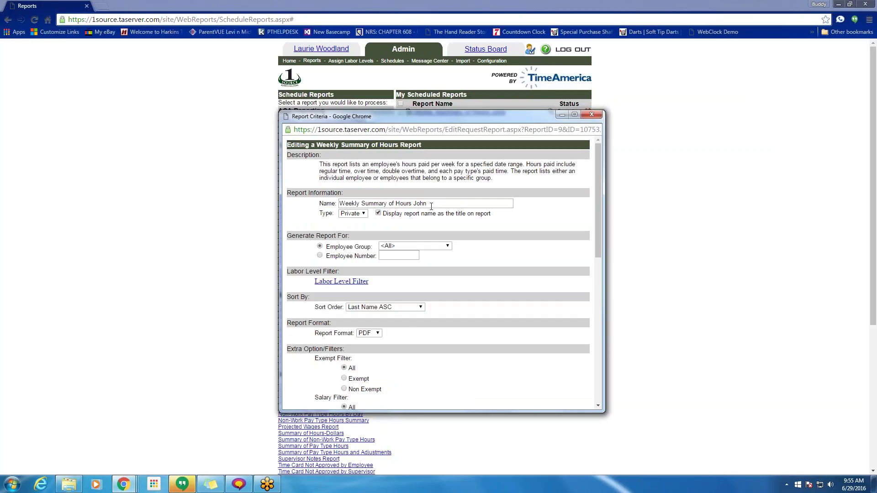
pyautogui.scroll(-3, 431, 206)
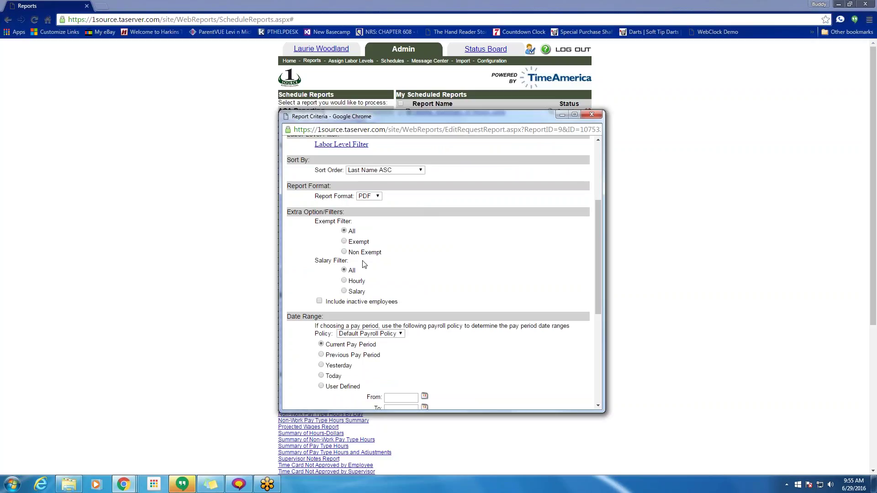
pyautogui.scroll(-3, 366, 266)
pyautogui.scroll(-2, 366, 267)
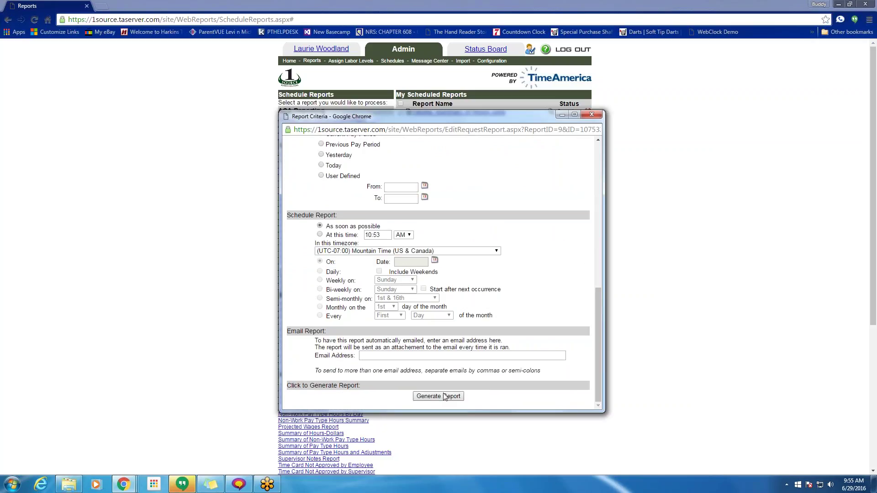
pyautogui.click(445, 397)
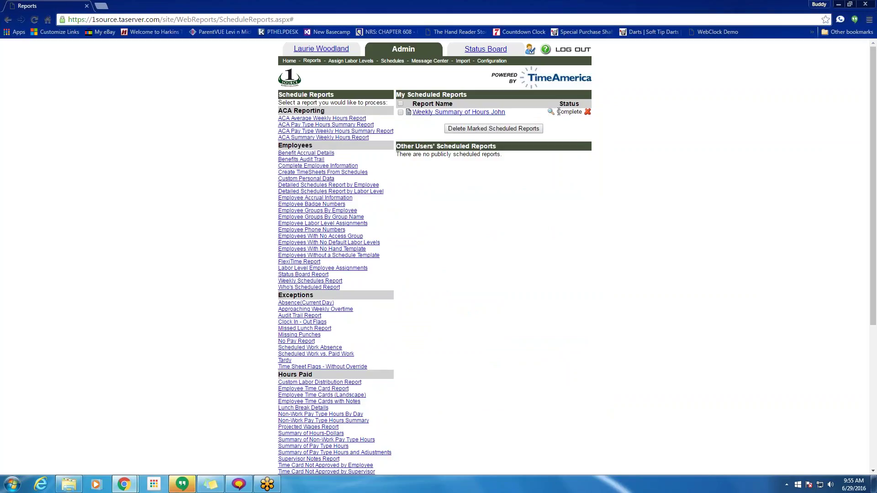
pyautogui.click(551, 112)
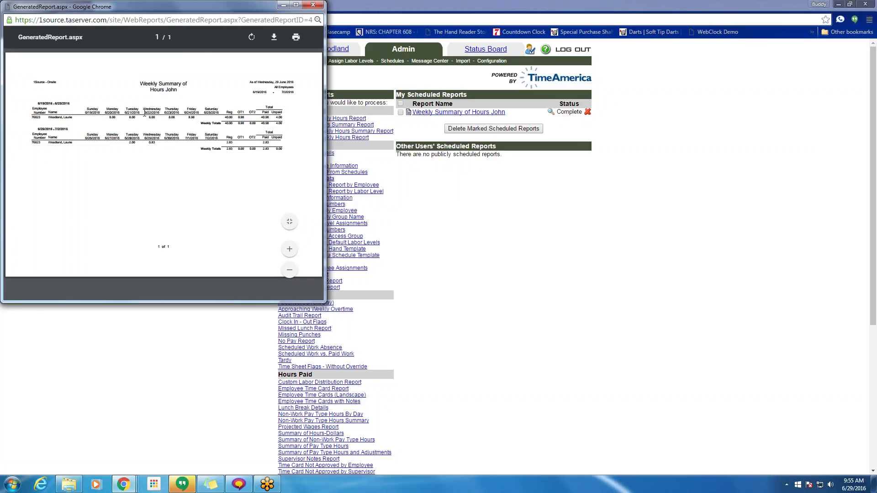
pyautogui.click(314, 5)
pyautogui.moveTo(516, 113); pyautogui.dragTo(412, 112)
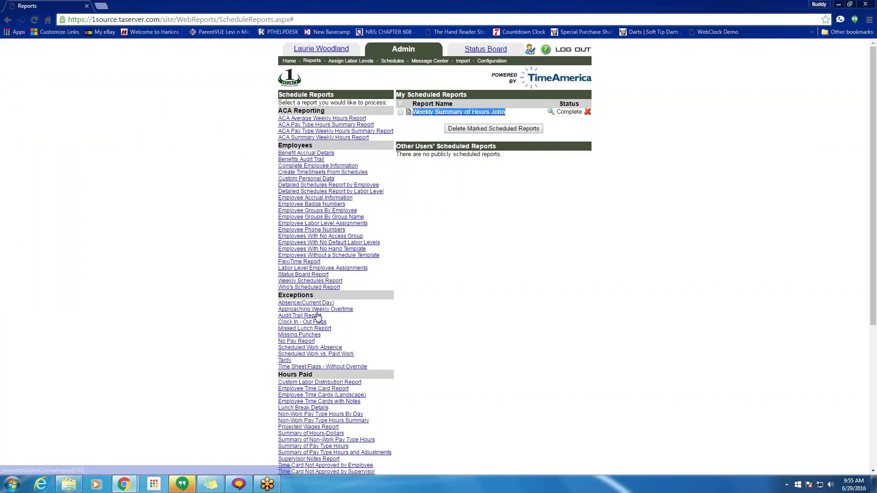
# - Start a new Weekly Summary of Hours form, add 'ewr5y' and Last Name ASC, then close it unsaved
pyautogui.scroll(-5, 318, 318)
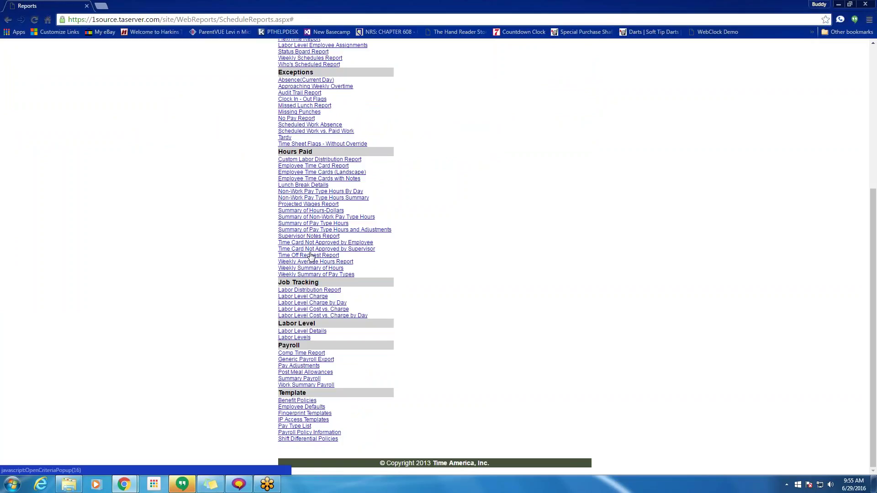
pyautogui.click(311, 268)
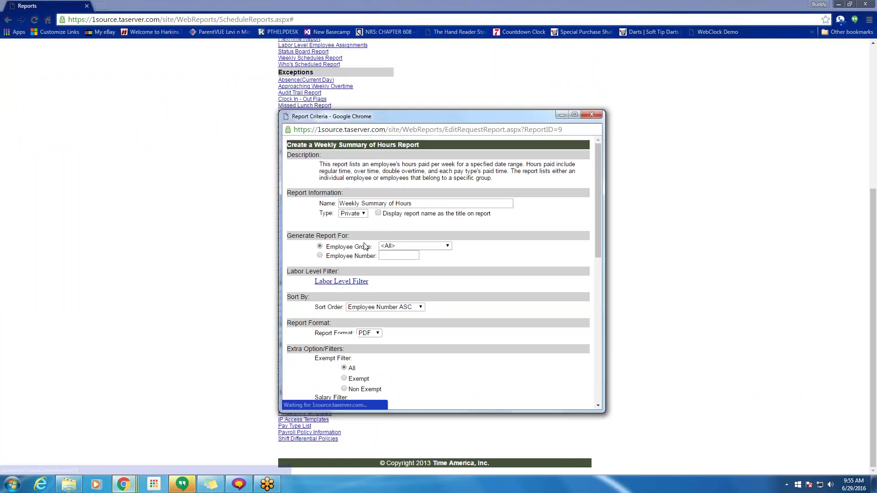
pyautogui.click(410, 204)
pyautogui.write('ewr5y')
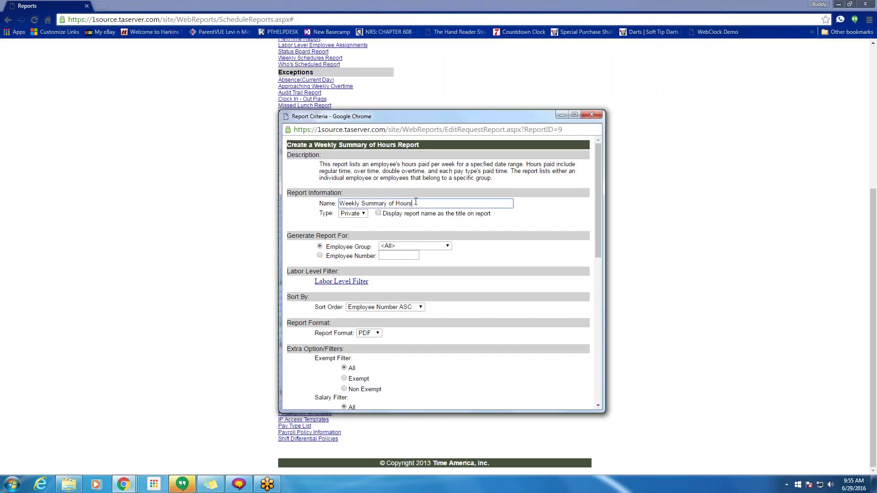
pyautogui.click(369, 333)
pyautogui.click(385, 307)
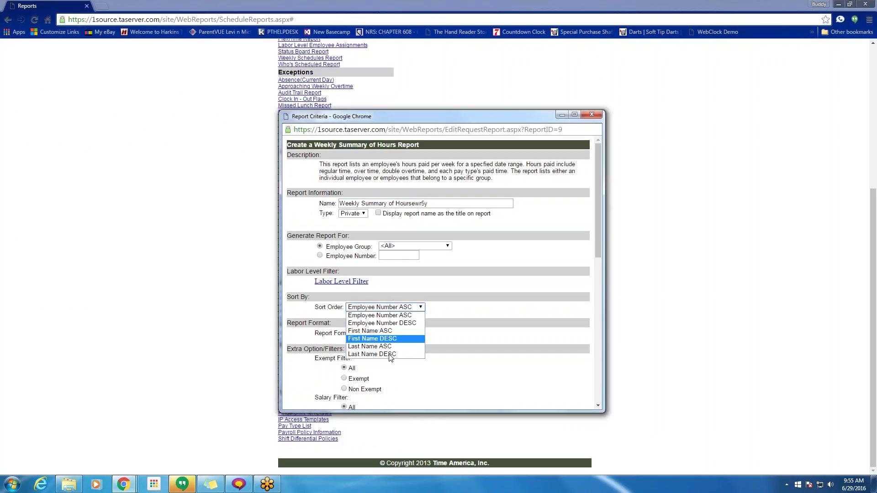
pyautogui.click(379, 354)
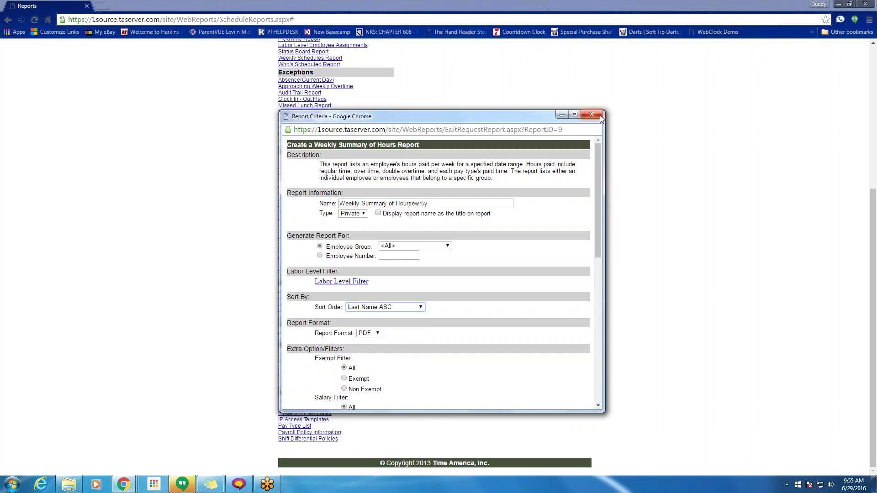
pyautogui.click(591, 114)
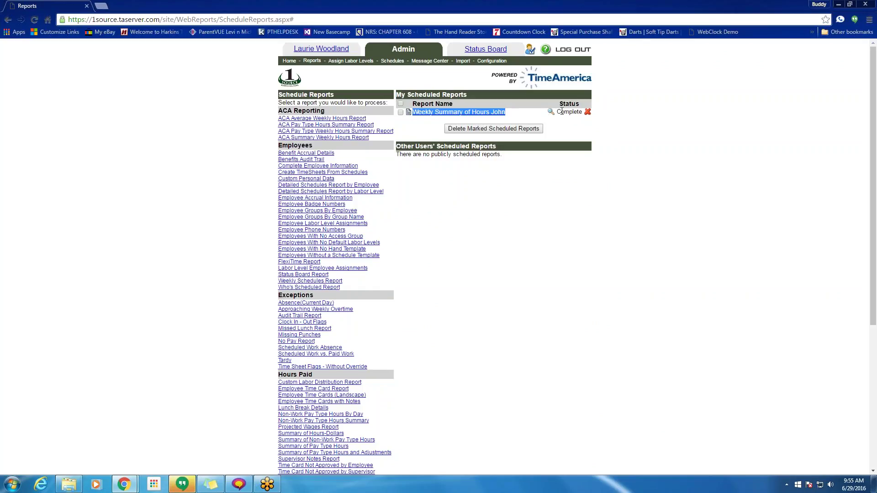
# - Regenerate Weekly Summary of Hours John, preview its PDF, then go to Admin Home
pyautogui.click(457, 113)
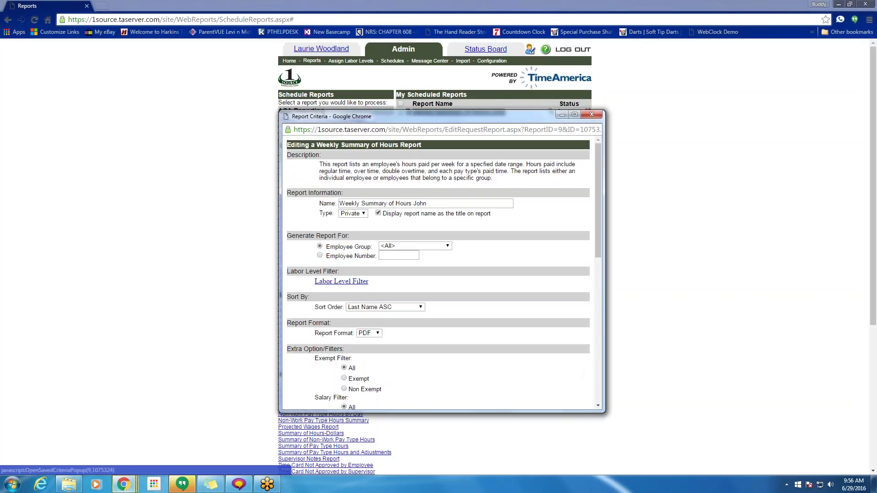
pyautogui.scroll(-10, 473, 391)
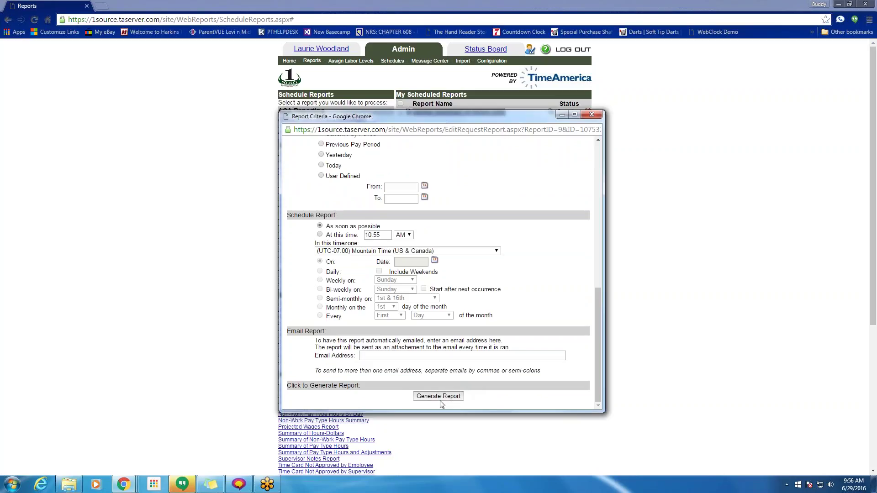
pyautogui.click(440, 400)
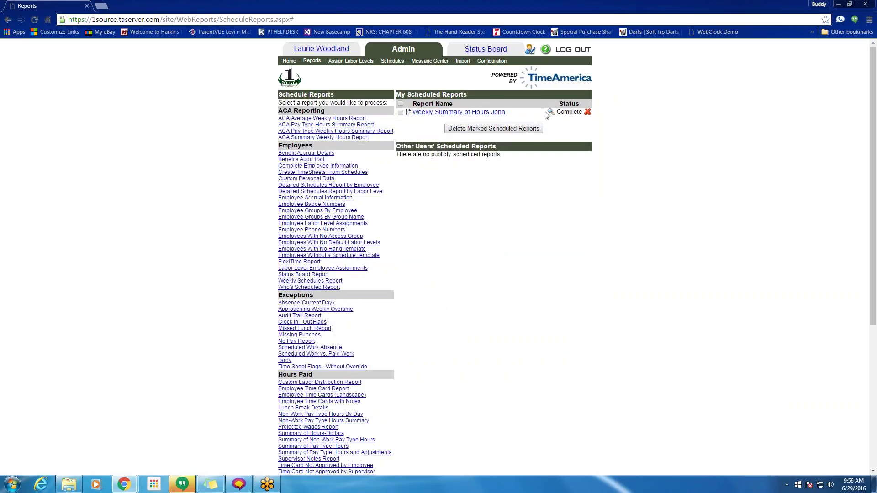
pyautogui.click(552, 112)
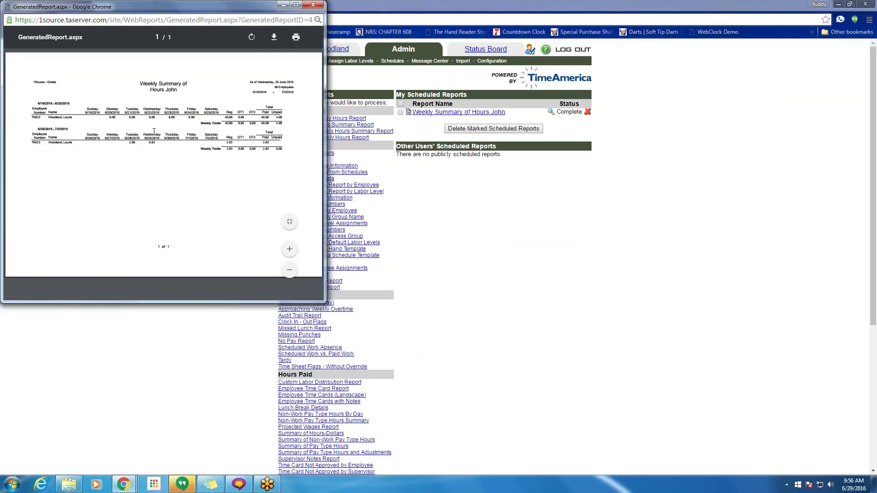
pyautogui.click(315, 5)
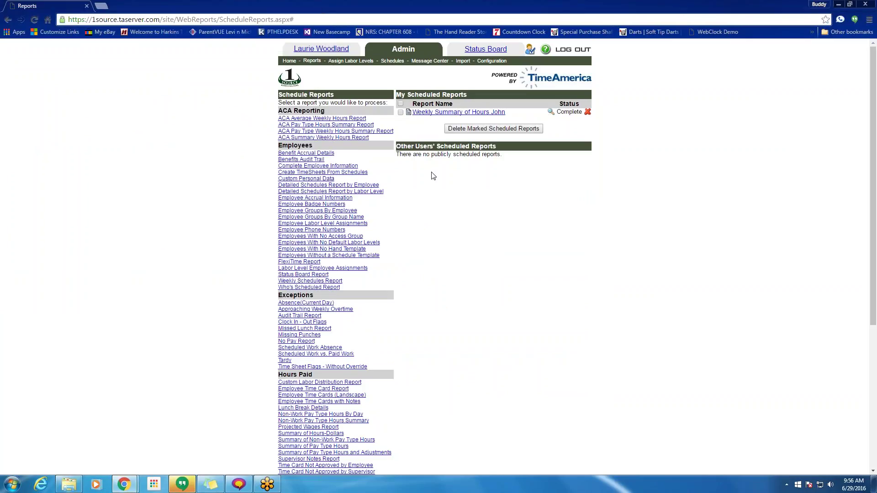
pyautogui.click(281, 61)
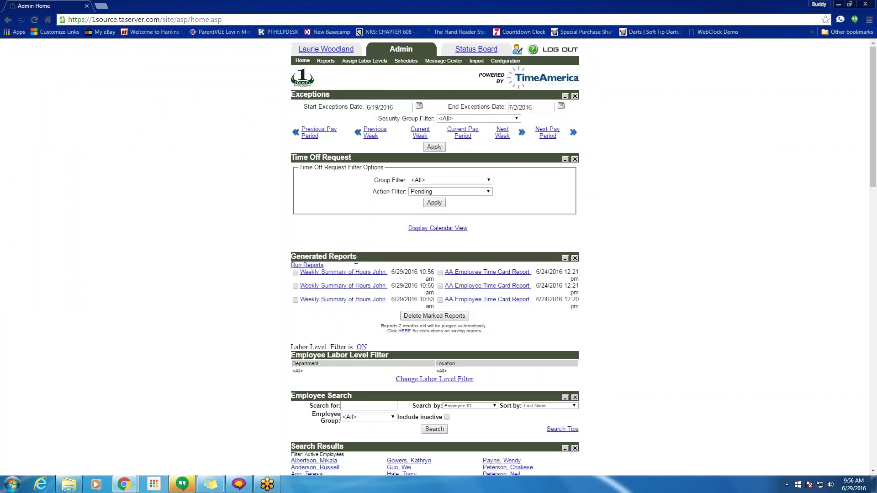
pyautogui.tripleClick(356, 261)
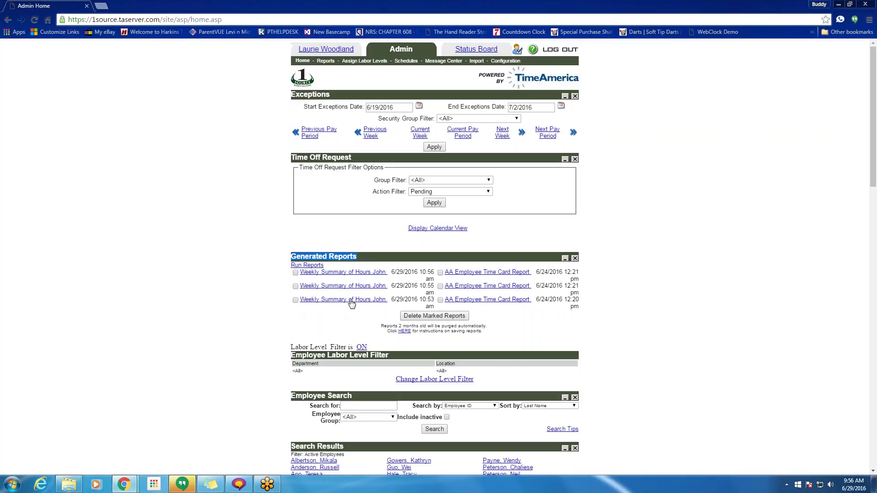
pyautogui.click(383, 301)
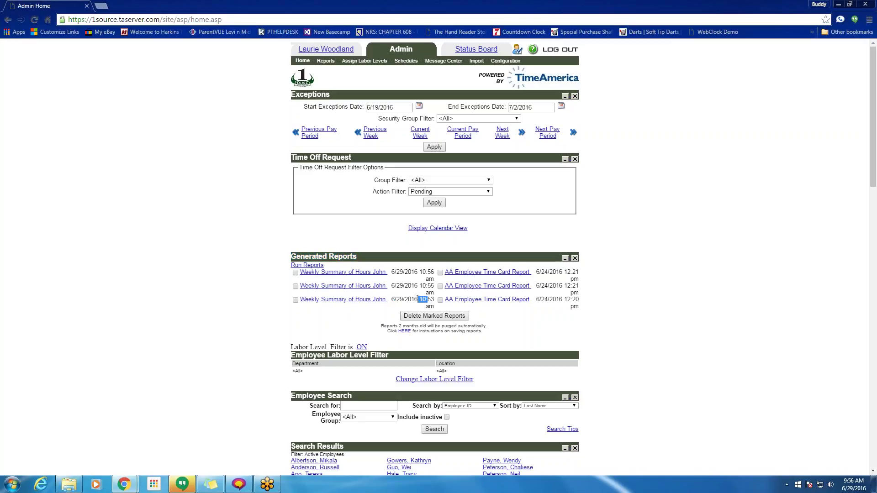
pyautogui.moveTo(400, 300); pyautogui.dragTo(406, 301)
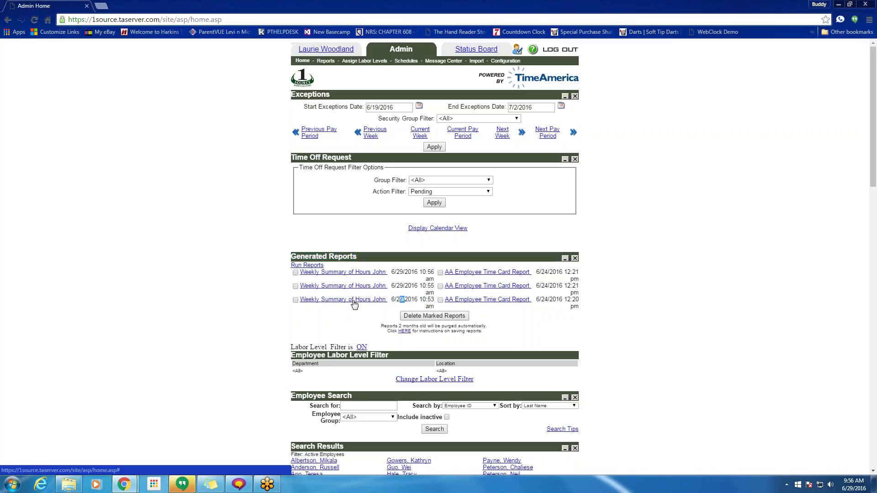
pyautogui.click(353, 302)
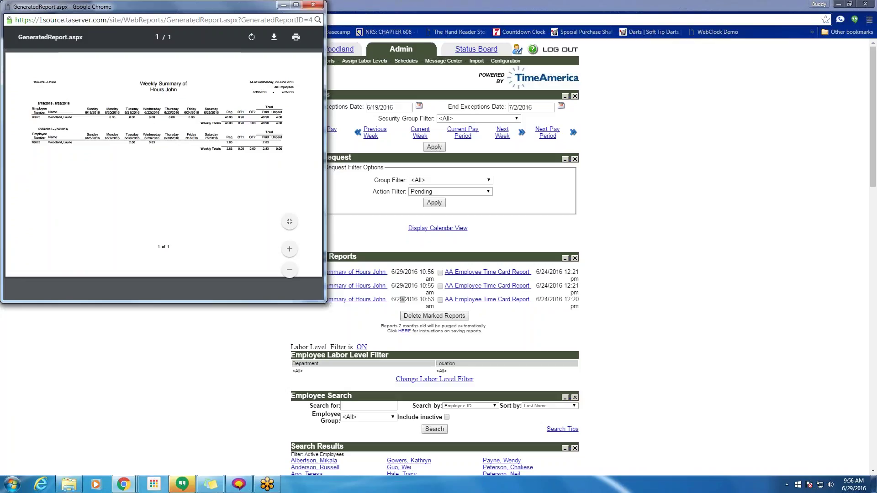
pyautogui.click(392, 280)
pyautogui.click(362, 272)
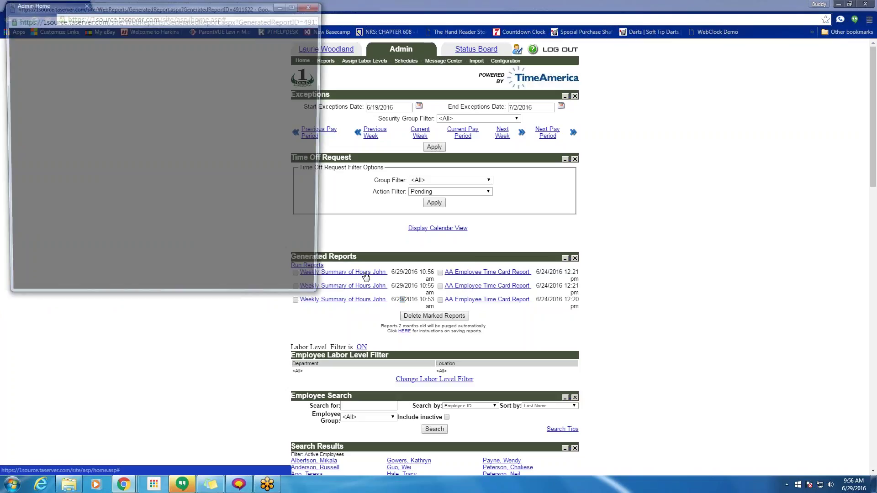
pyautogui.click(313, 6)
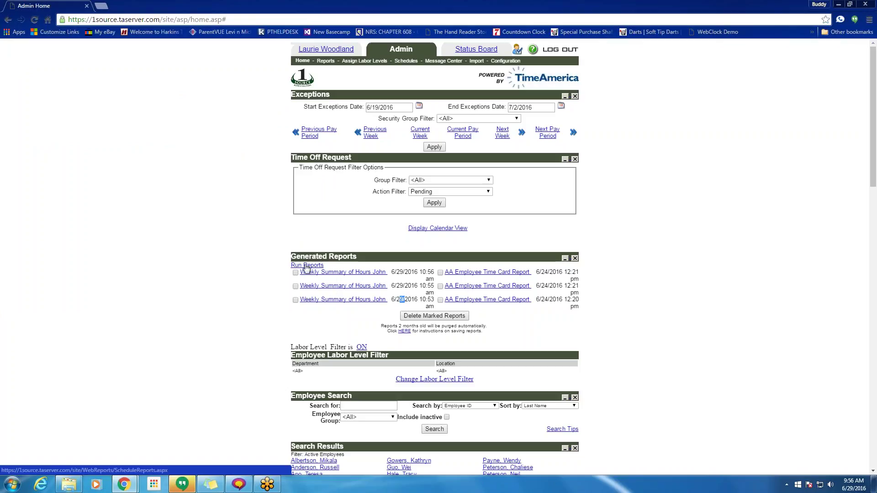
pyautogui.moveTo(325, 265); pyautogui.dragTo(247, 266)
# - Go to the Reports list and open then close the Employee Time Card Report form
pyautogui.click(247, 266)
pyautogui.click(314, 266)
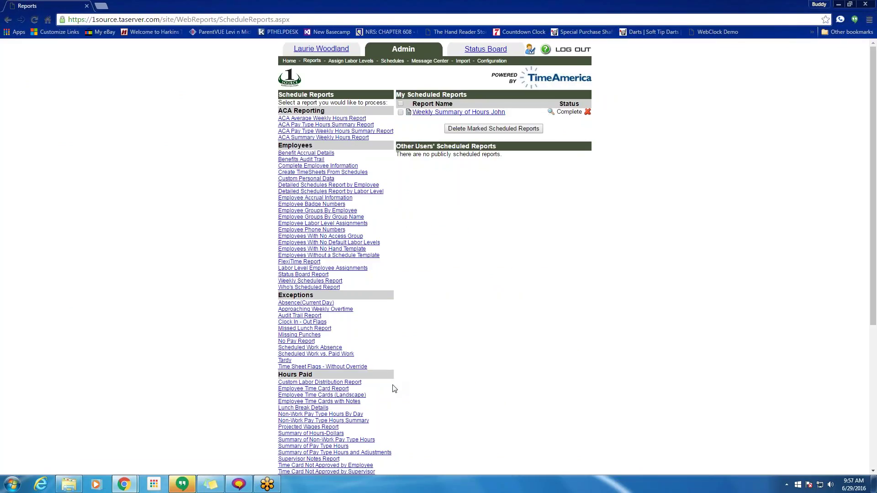
pyautogui.scroll(-3, 396, 386)
pyautogui.click(311, 253)
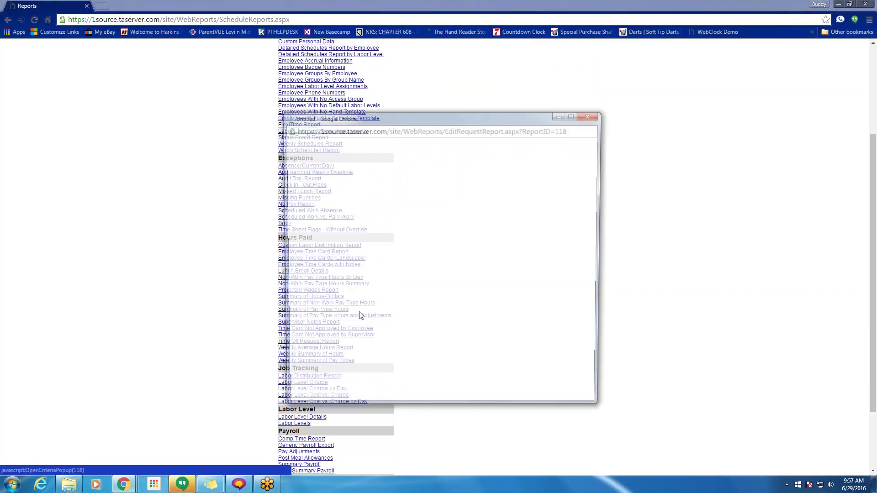
pyautogui.click(592, 115)
pyautogui.scroll(3, 540, 183)
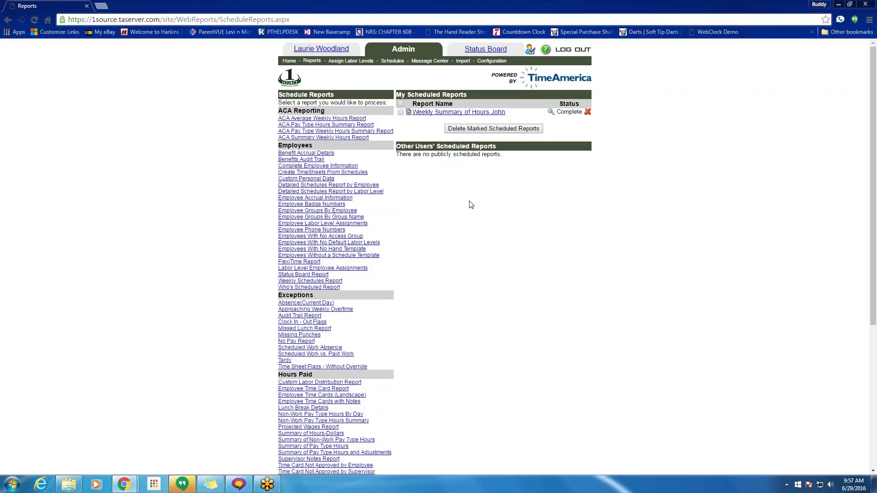
# - Open the saved Weekly Summary of Hours John settings and close them unchanged
pyautogui.click(453, 112)
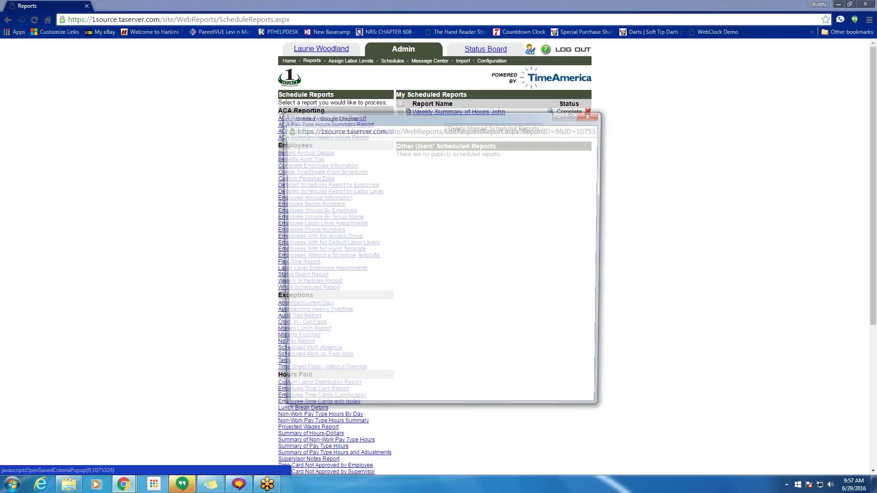
pyautogui.scroll(-8, 442, 340)
pyautogui.scroll(3, 447, 338)
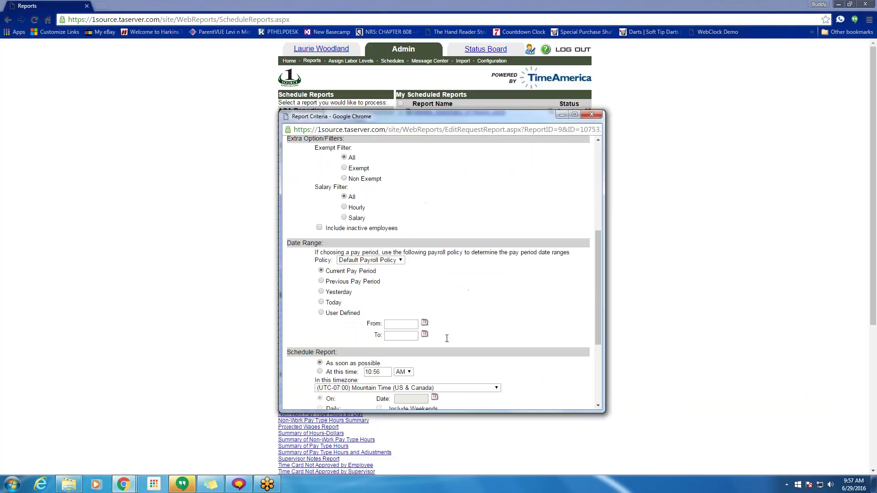
pyautogui.click(592, 114)
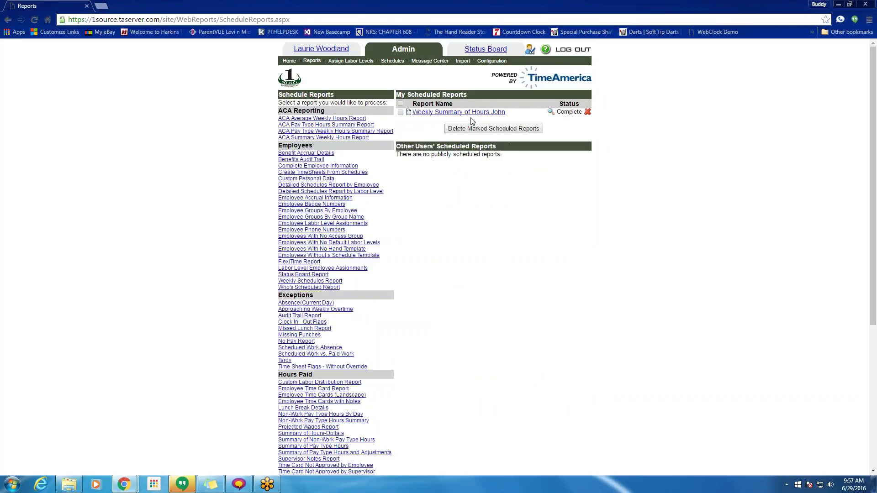
pyautogui.scroll(-5, 439, 319)
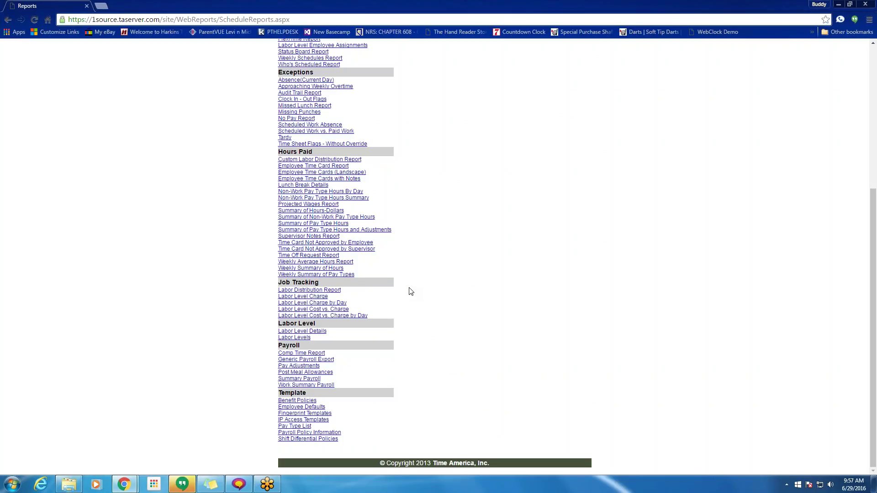
pyautogui.scroll(5, 412, 292)
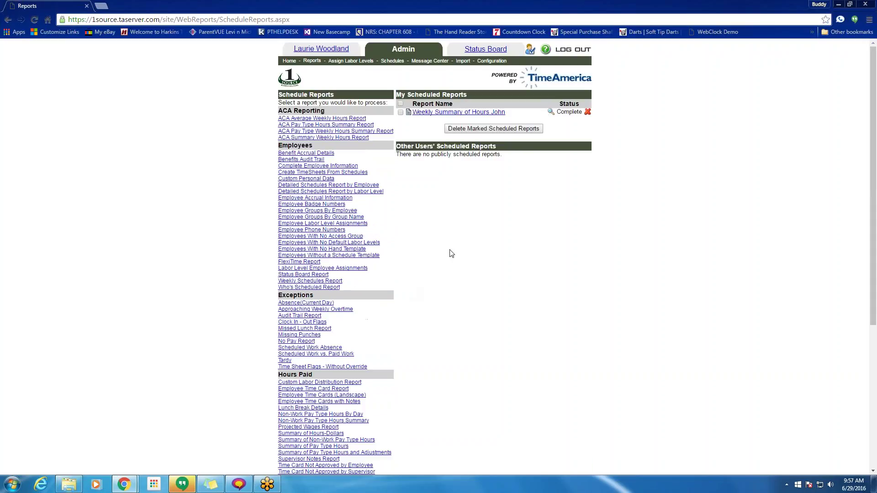
pyautogui.click(551, 113)
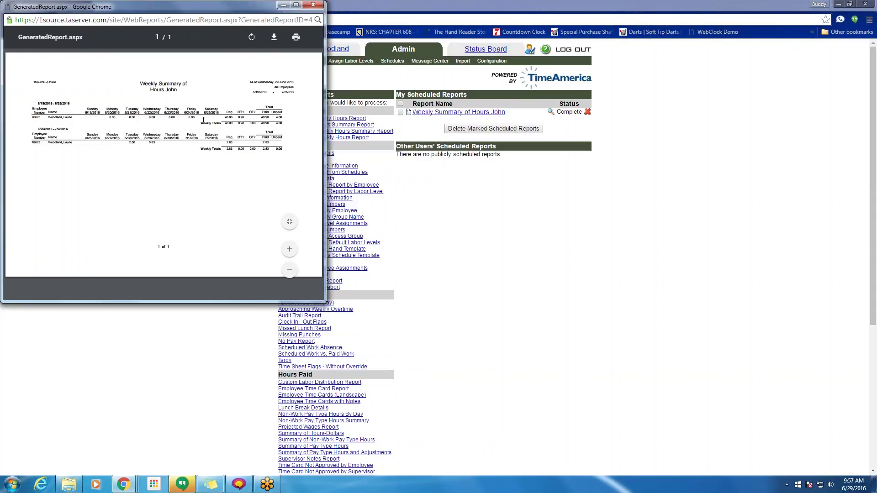
pyautogui.click(313, 5)
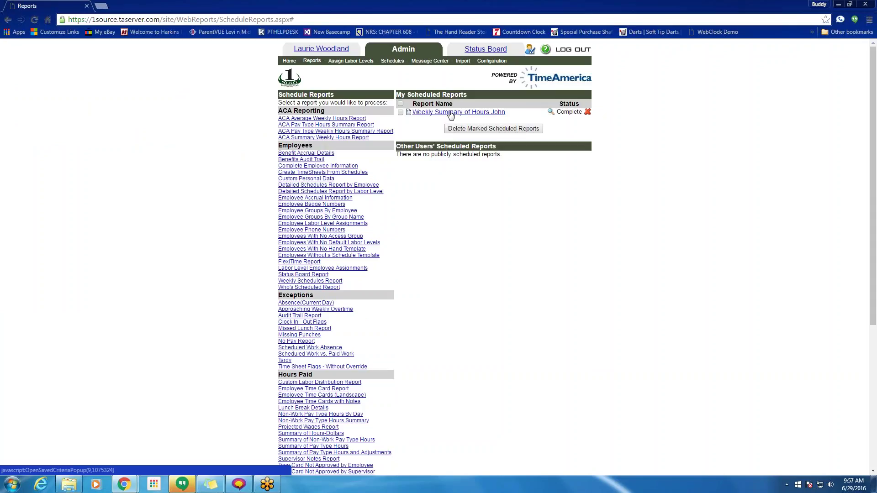
# - Schedule the Weekly Summary of Hours John report for 7:00 AM daily, weekends excluded
pyautogui.click(458, 115)
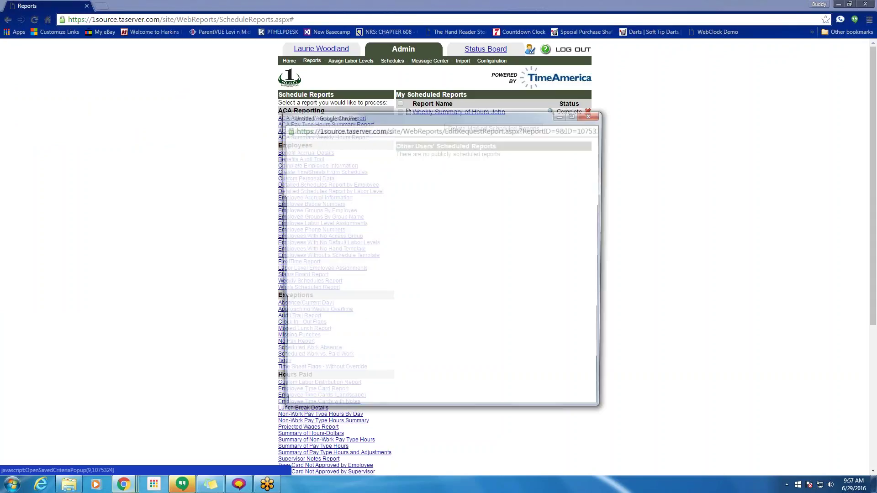
pyautogui.scroll(-10, 465, 178)
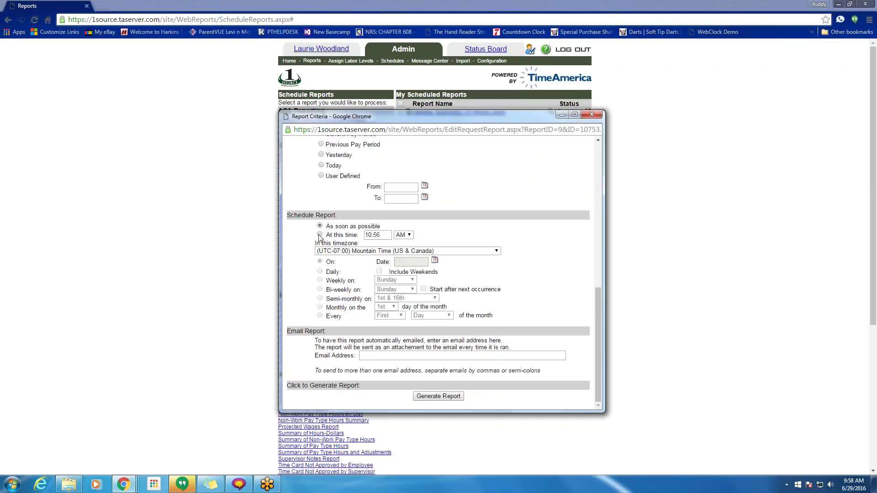
pyautogui.click(320, 234)
pyautogui.click(388, 235)
pyautogui.write('7')
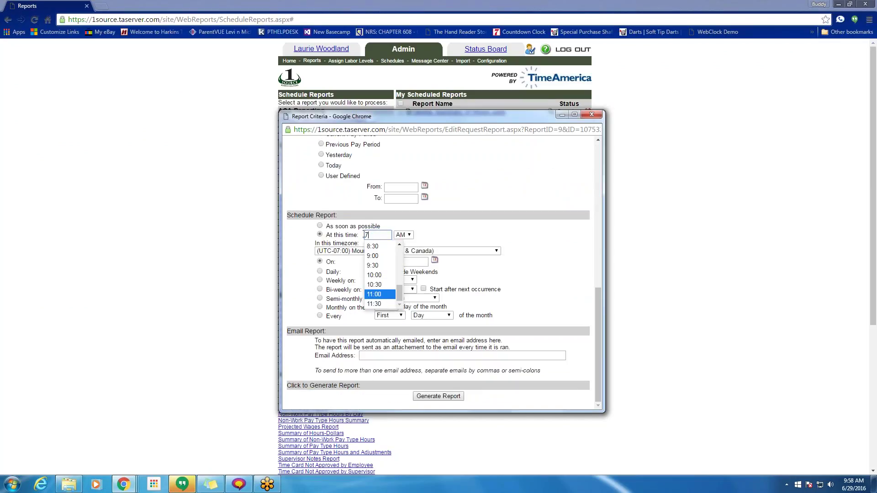
pyautogui.press('Return')
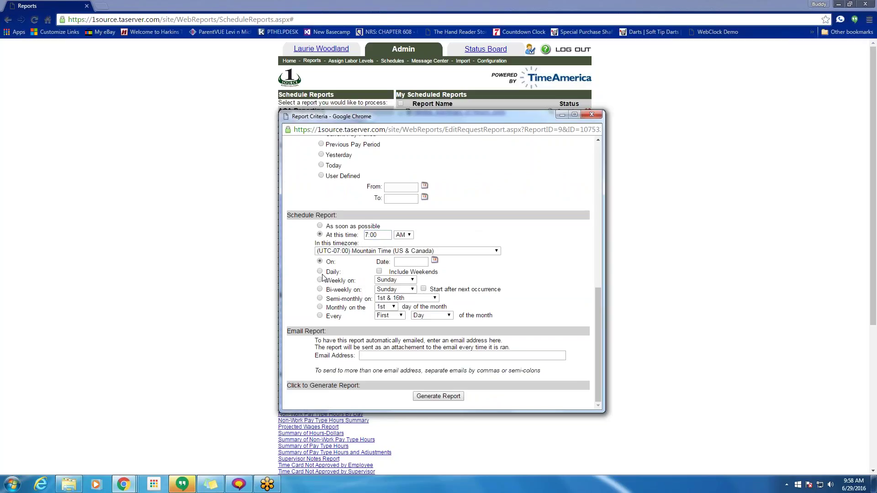
pyautogui.click(320, 273)
pyautogui.click(379, 272)
pyautogui.click(380, 272)
# - Enter the recipient's e-mail address for delivery and save the daily schedule
pyautogui.click(396, 356)
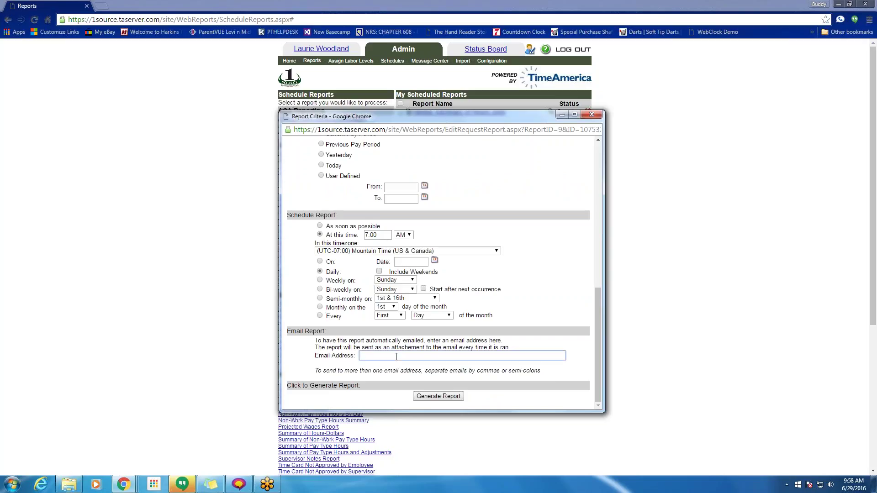
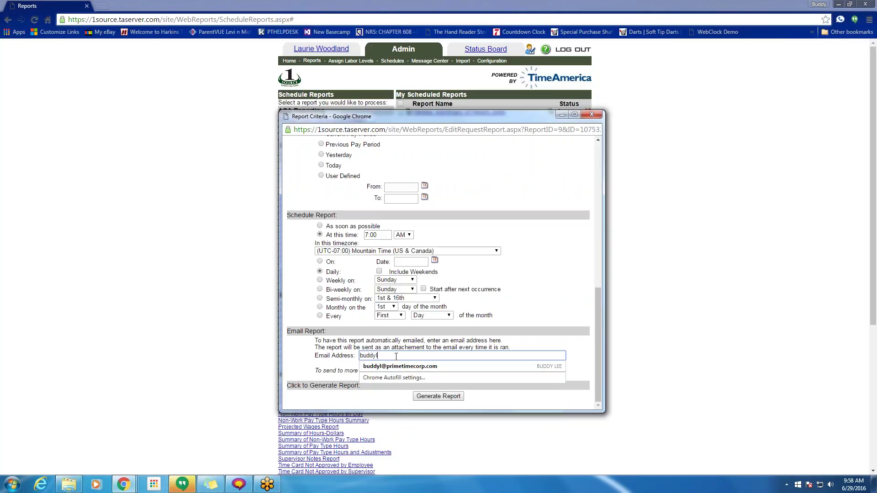
pyautogui.press('Down')
pyautogui.press('Return')
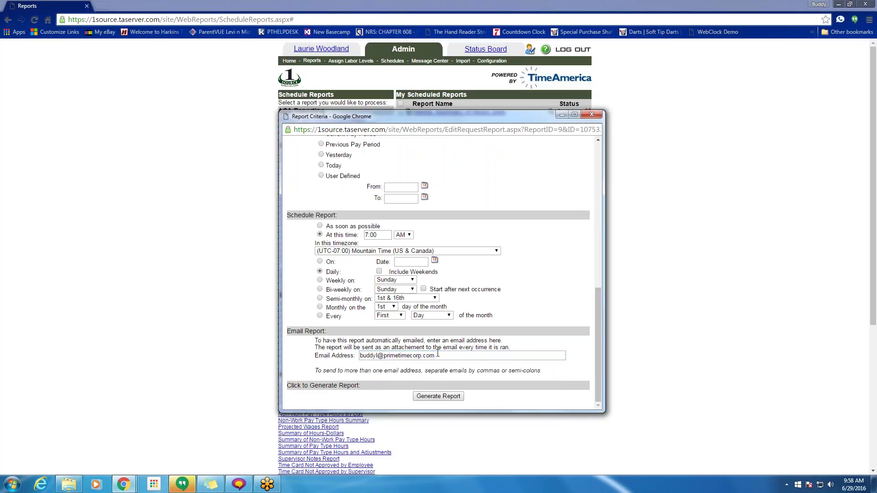
pyautogui.click(450, 357)
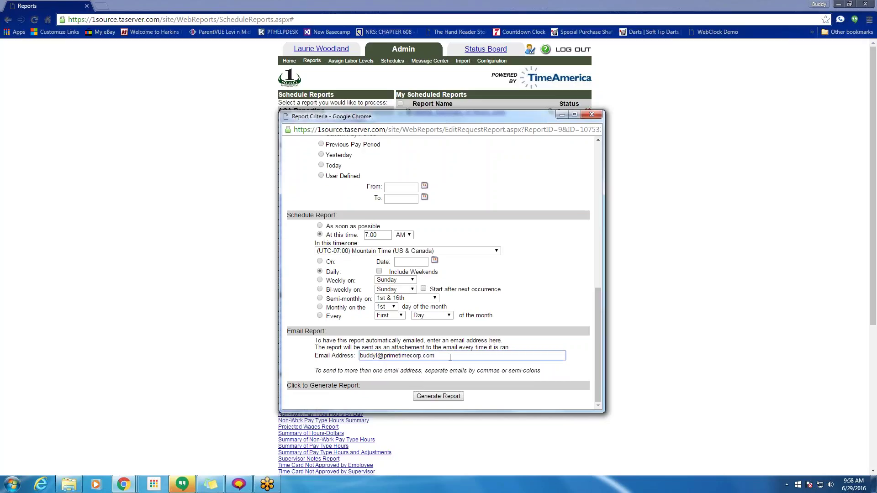
pyautogui.write(',')
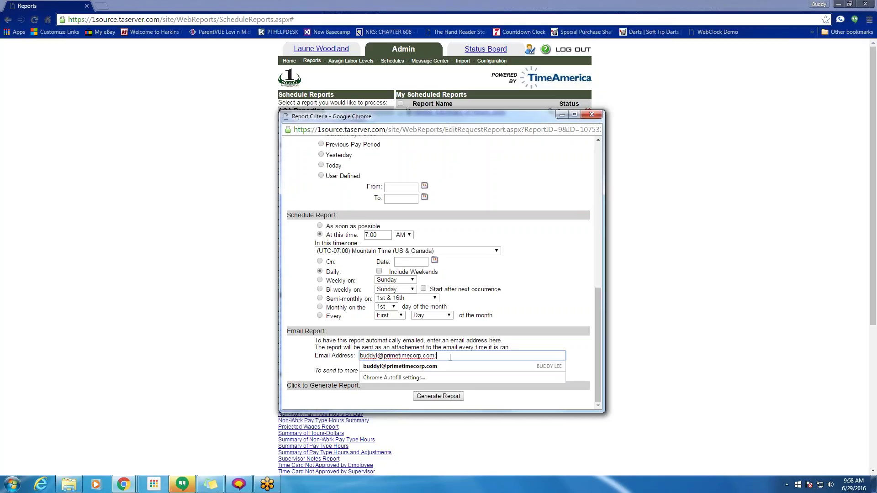
pyautogui.click(553, 315)
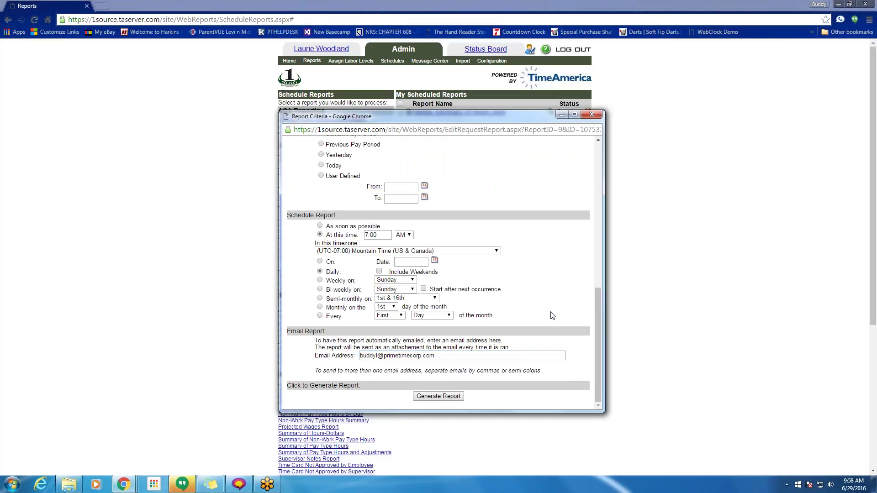
pyautogui.click(433, 396)
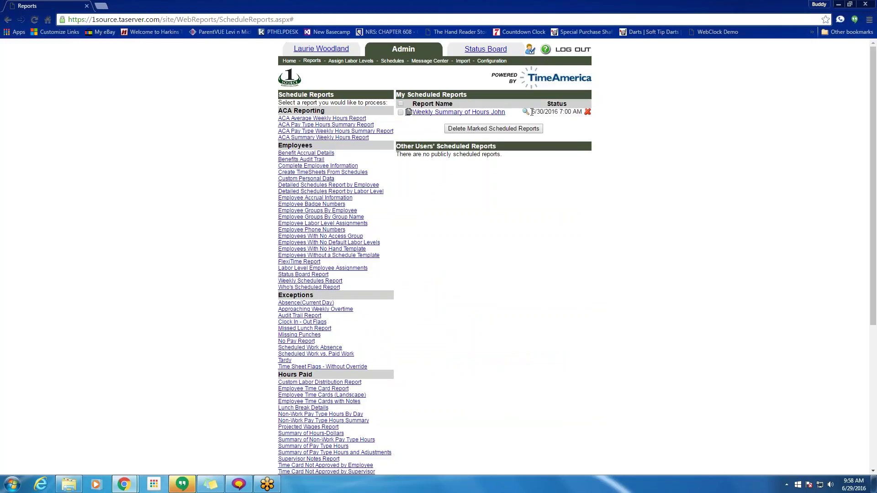
pyautogui.moveTo(532, 112); pyautogui.dragTo(575, 114)
pyautogui.scroll(-3, 496, 123)
pyautogui.click(326, 253)
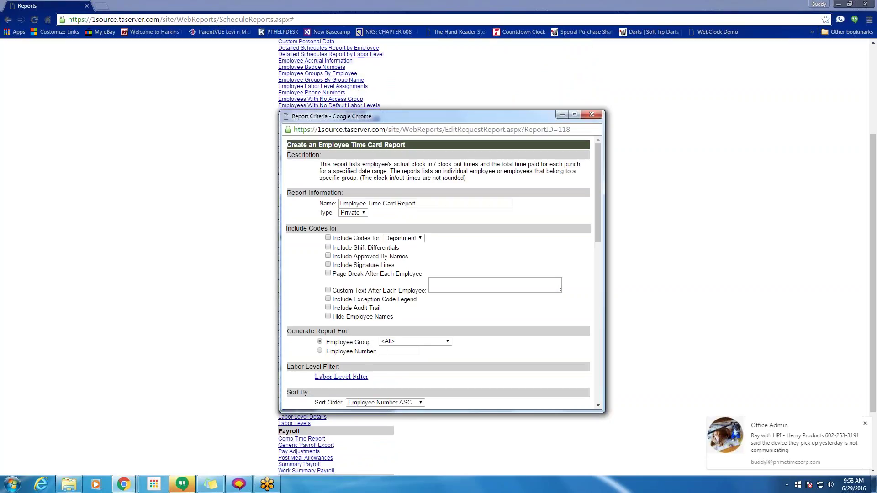
pyautogui.scroll(-9, 382, 251)
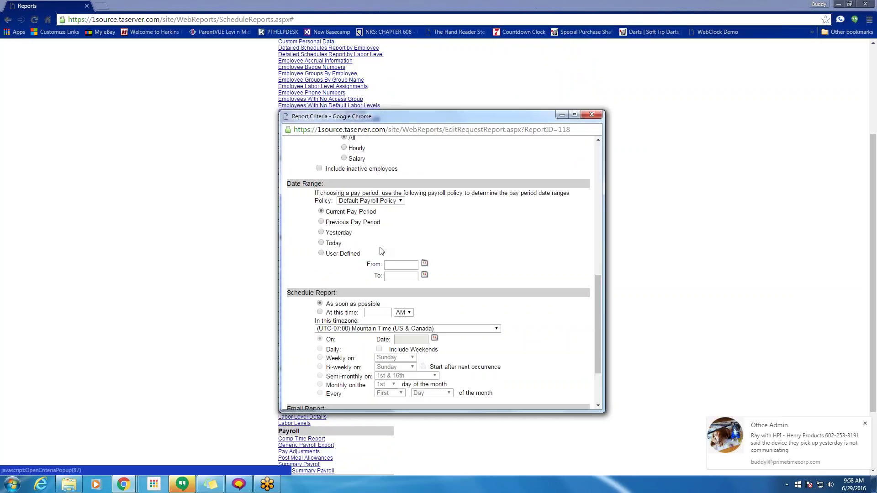
pyautogui.scroll(-3, 381, 251)
pyautogui.click(319, 234)
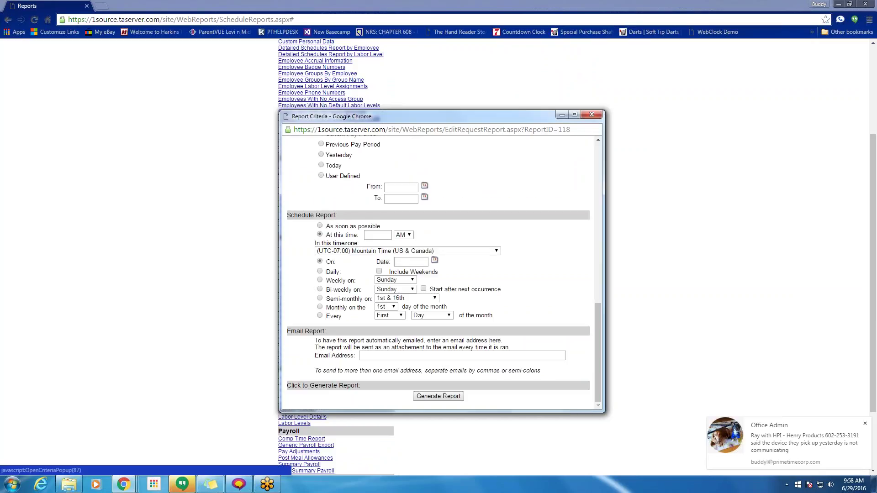
pyautogui.write('7')
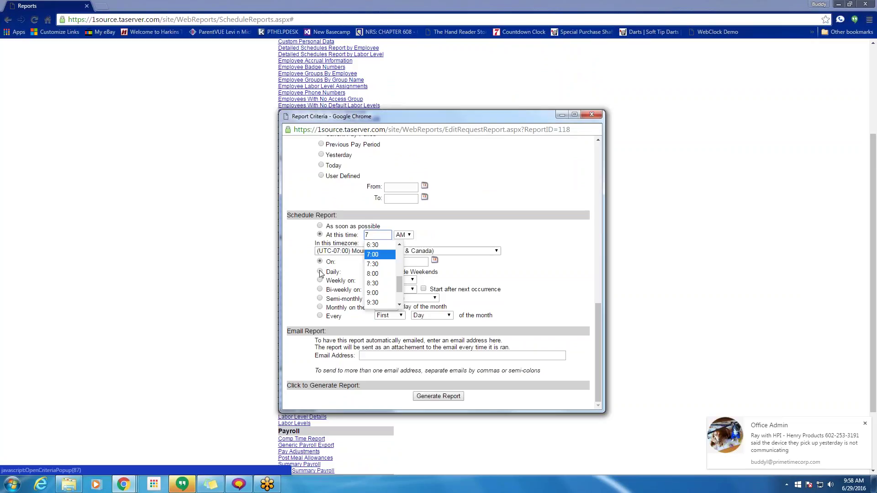
pyautogui.click(320, 272)
pyautogui.click(380, 356)
pyautogui.write('wery')
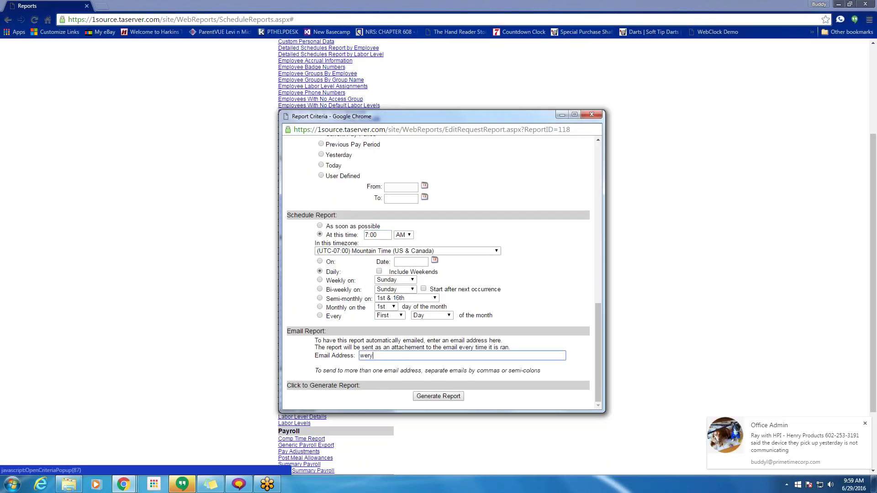
pyautogui.write('twe4ryt')
pyautogui.click(598, 116)
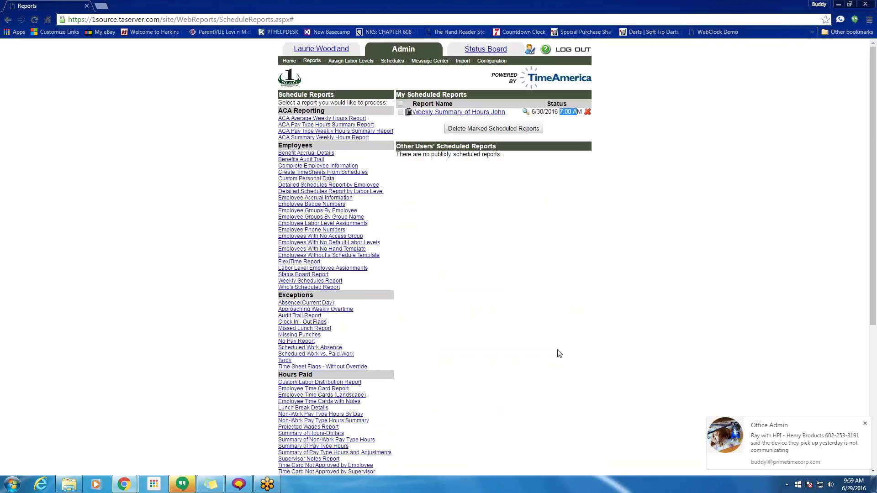
pyautogui.click(575, 128)
# - Open the Weekly Summary of Hours John report and set it to run as soon as possible
pyautogui.click(459, 112)
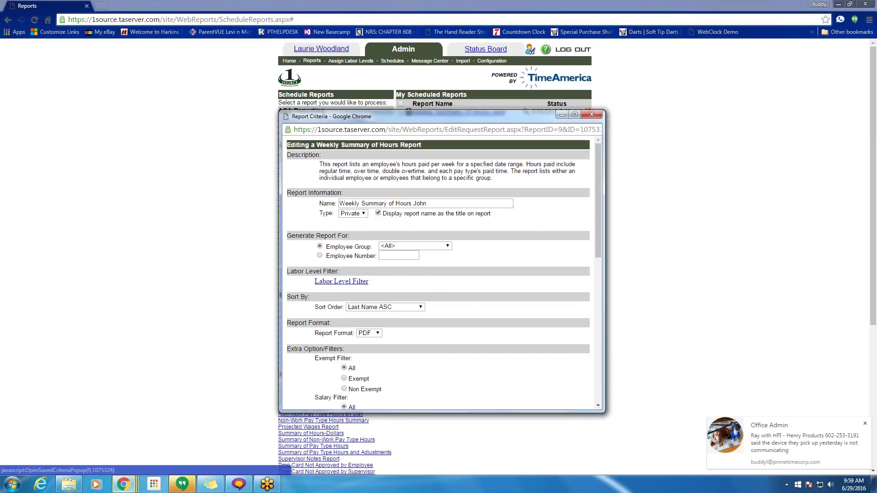
pyautogui.scroll(-9, 502, 245)
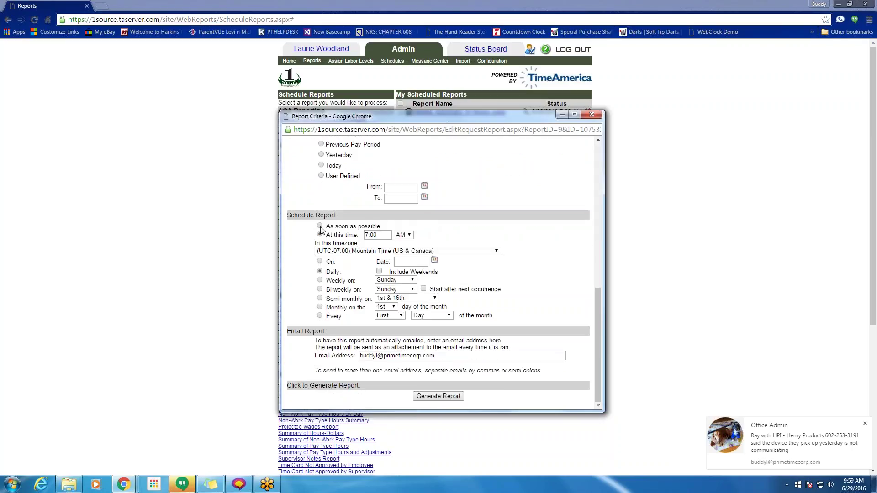
pyautogui.click(320, 227)
# - Clear the e-mail address, save the report, and highlight its name in the list
pyautogui.tripleClick(411, 355)
pyautogui.press('BackSpace')
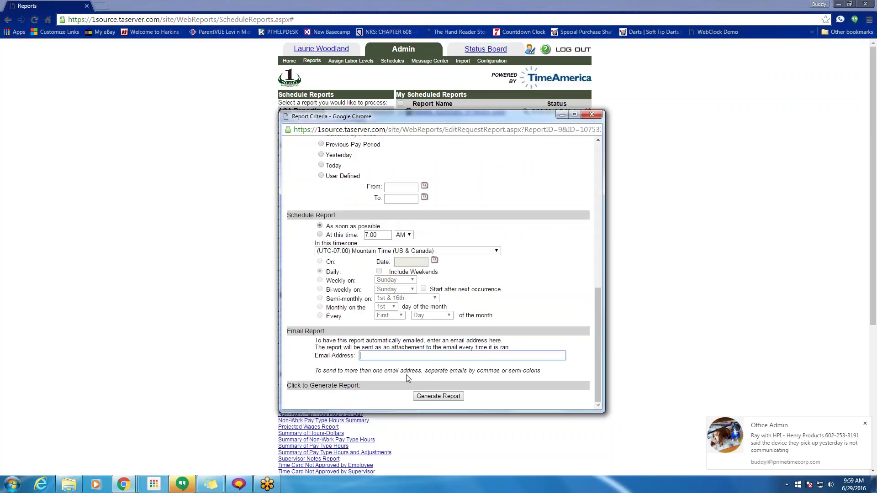
pyautogui.click(438, 396)
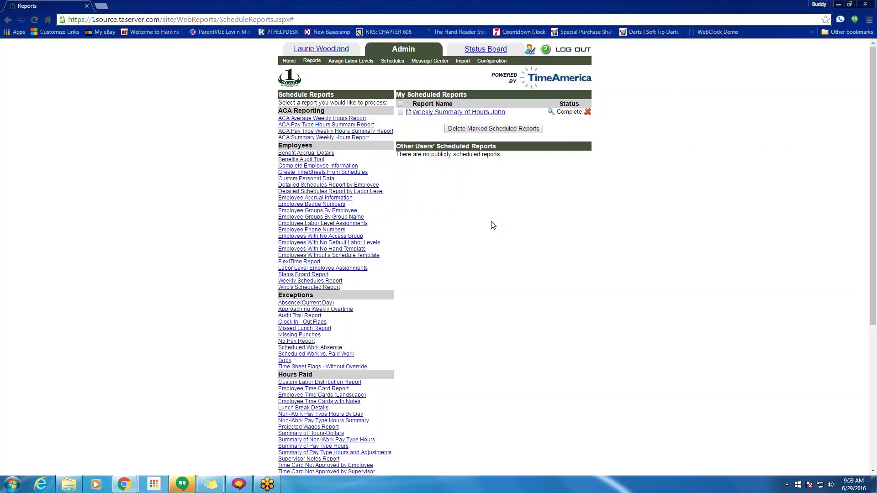
pyautogui.moveTo(514, 113); pyautogui.dragTo(416, 116)
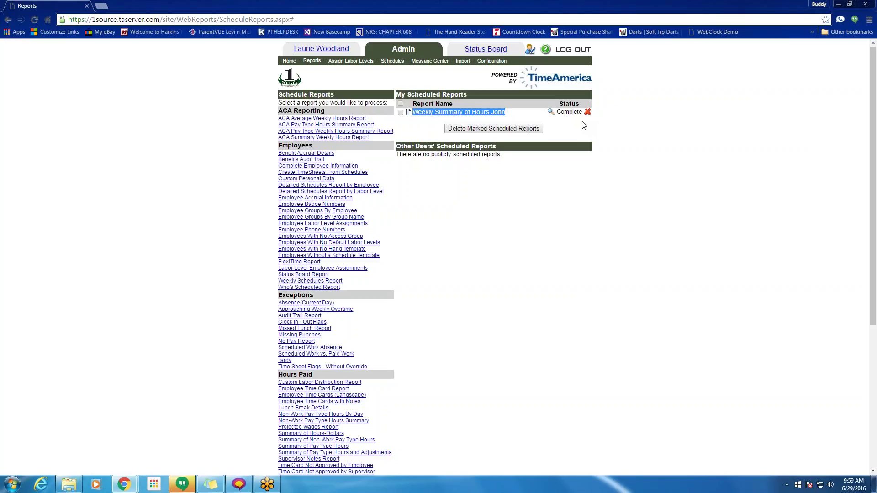
pyautogui.scroll(-5, 462, 335)
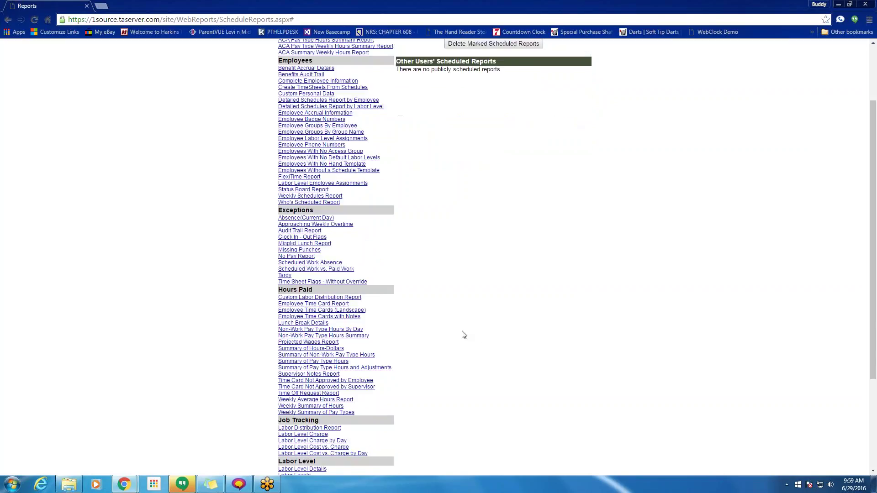
pyautogui.click(311, 249)
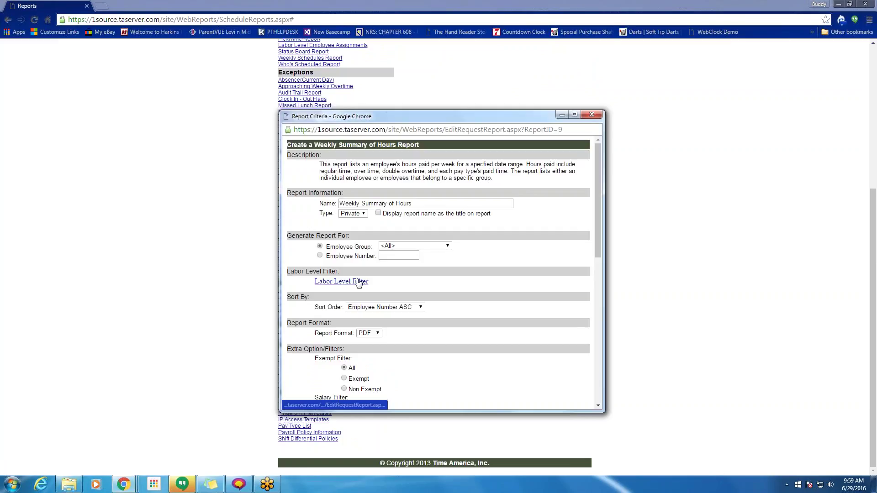
pyautogui.scroll(-4, 483, 292)
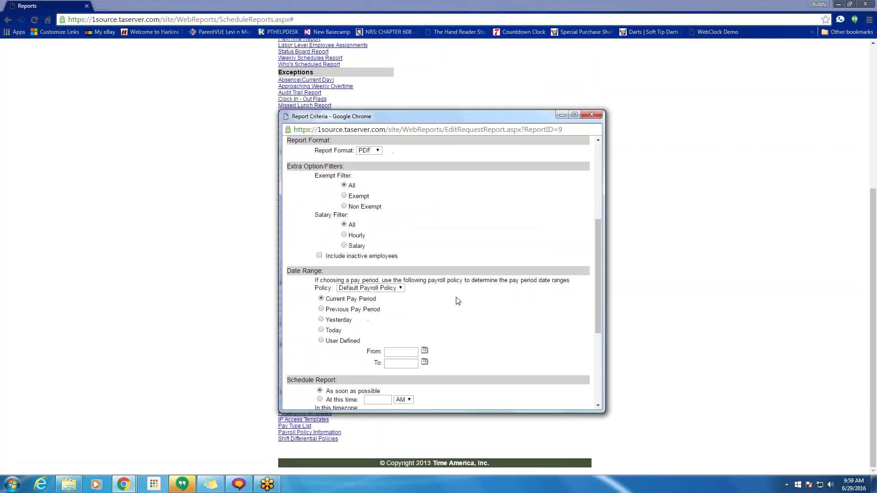
pyautogui.click(345, 235)
pyautogui.scroll(-1, 350, 325)
pyautogui.scroll(-3, 350, 327)
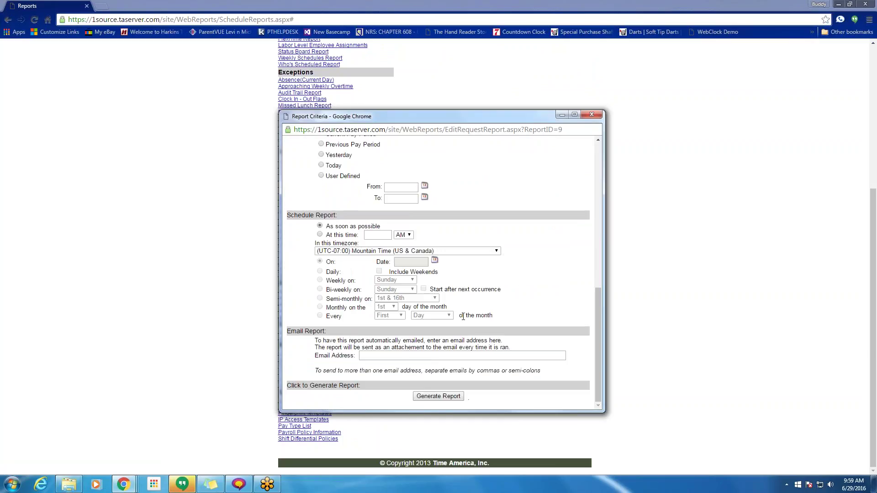
pyautogui.scroll(4, 445, 261)
pyautogui.scroll(4, 433, 224)
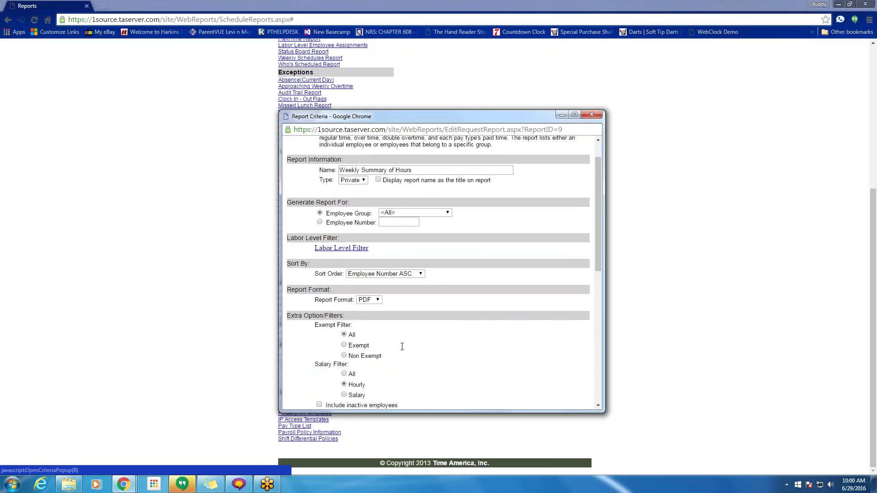
pyautogui.click(434, 205)
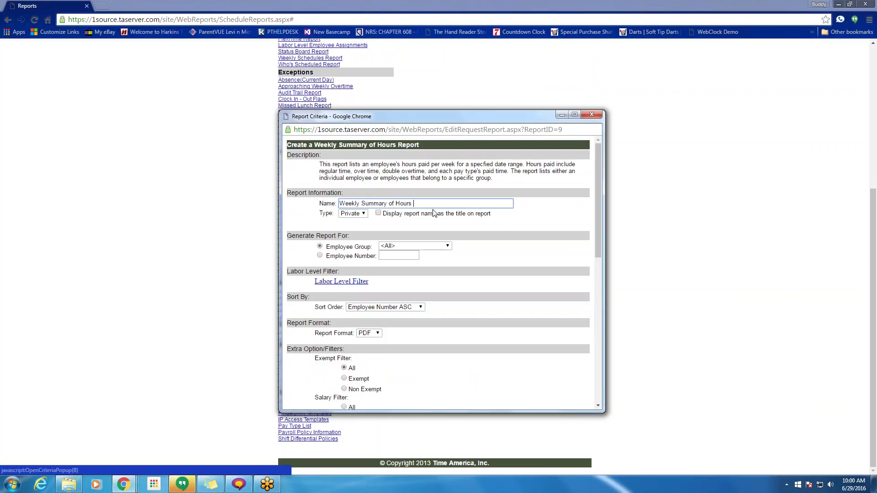
pyautogui.write('xdfgsdy')
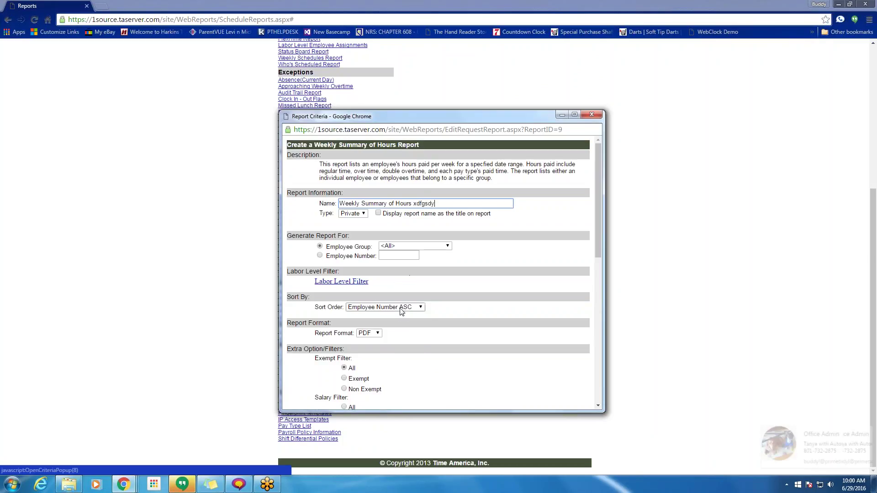
pyautogui.click(402, 307)
pyautogui.click(365, 342)
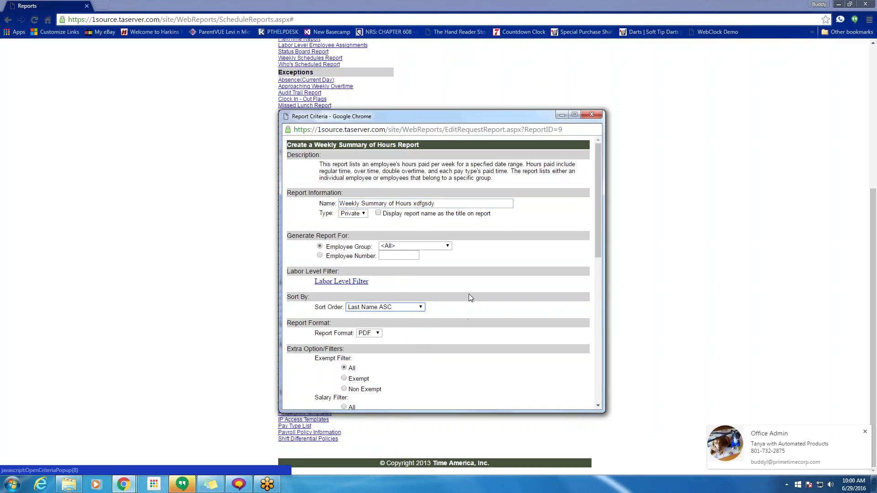
pyautogui.scroll(-7, 468, 298)
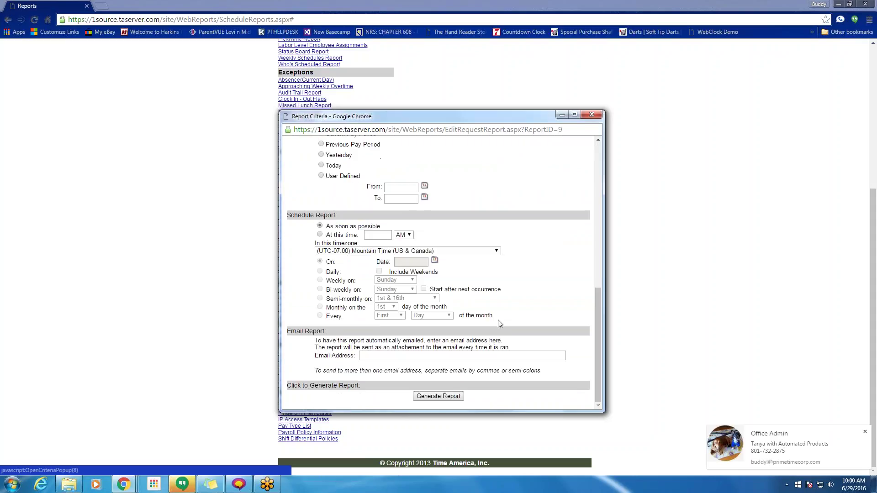
pyautogui.click(592, 114)
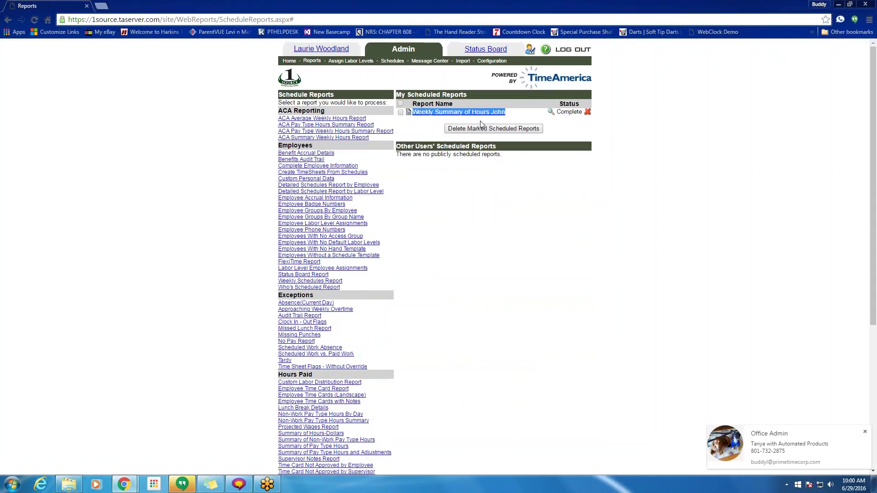
pyautogui.click(460, 114)
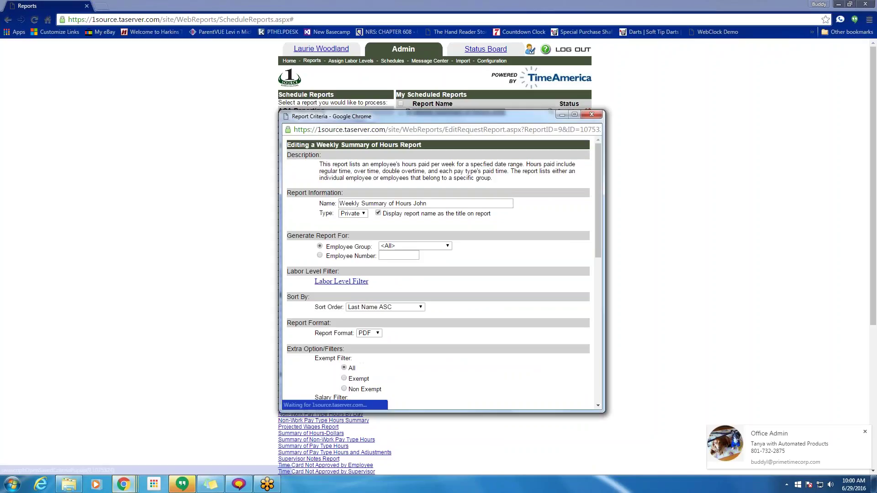
pyautogui.scroll(-10, 468, 299)
pyautogui.click(438, 394)
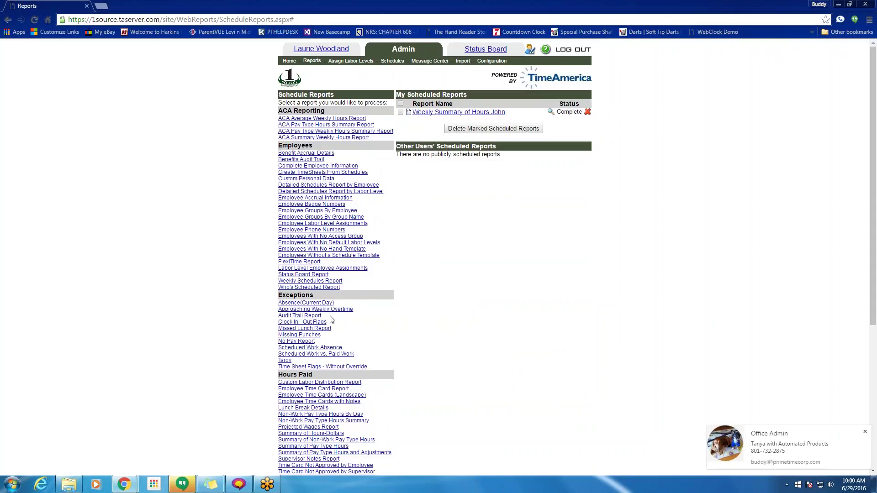
# - Delete the Weekly Summary of Hours John report, confirm, then reload and return Home
pyautogui.click(588, 113)
pyautogui.click(477, 80)
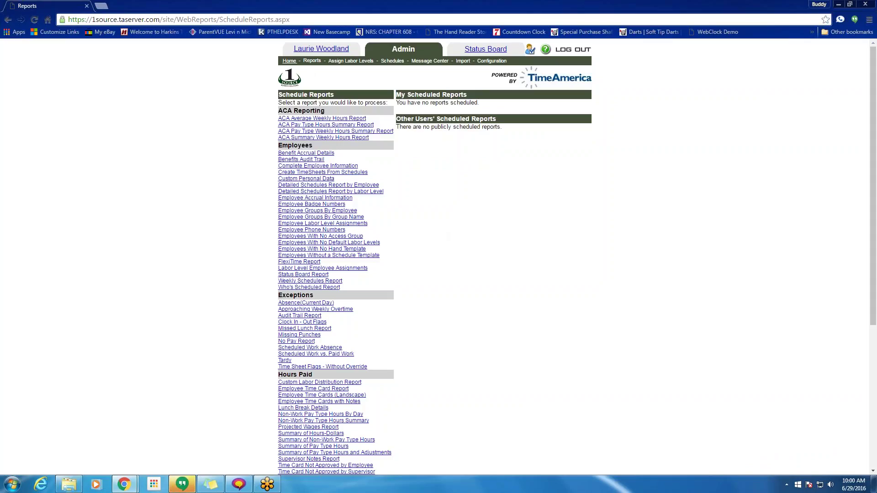
pyautogui.click(289, 61)
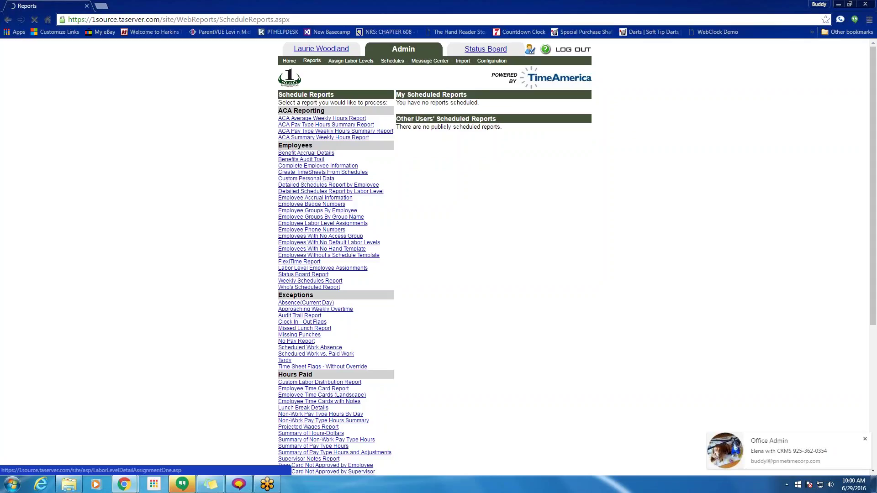
pyautogui.click(865, 439)
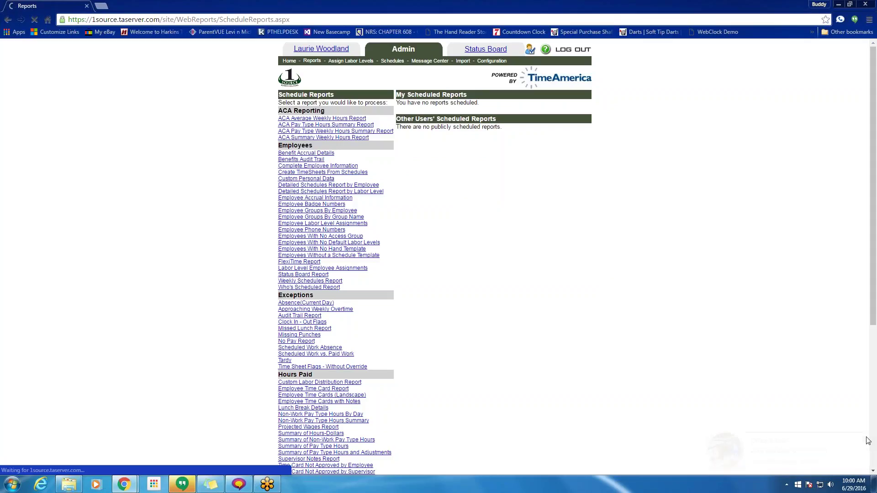
pyautogui.click(290, 62)
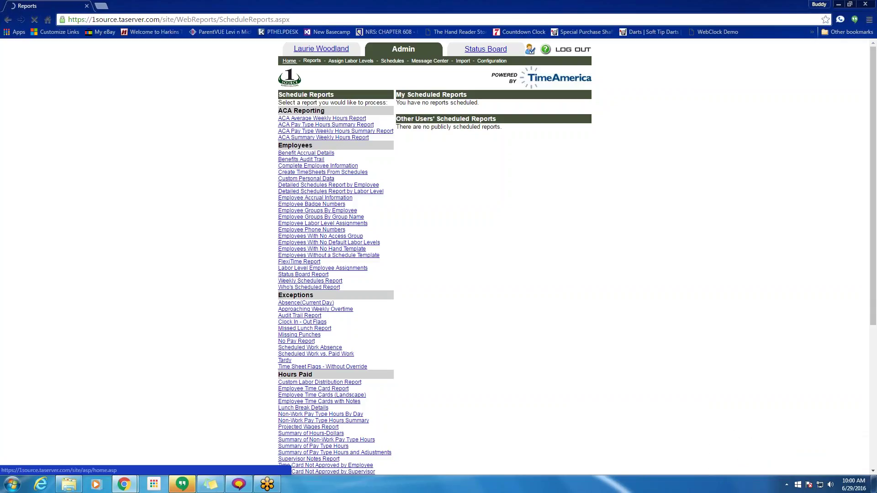